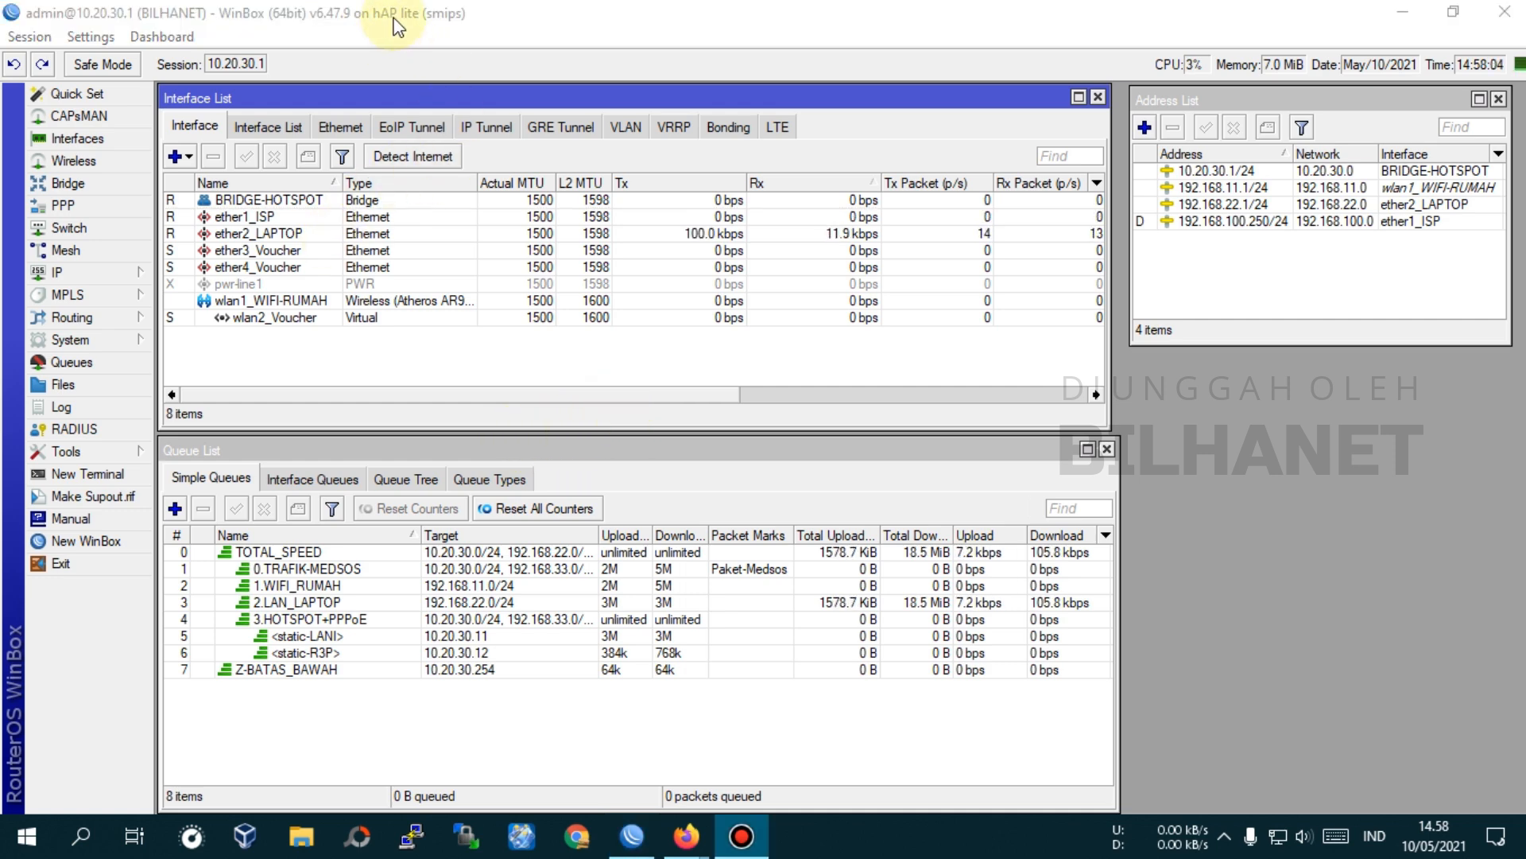
- Open the router's IP firewall and display its address lists
{"action": "left_click", "coordinate": [418, 13]}
{"action": "left_click", "coordinate": [62, 275]}
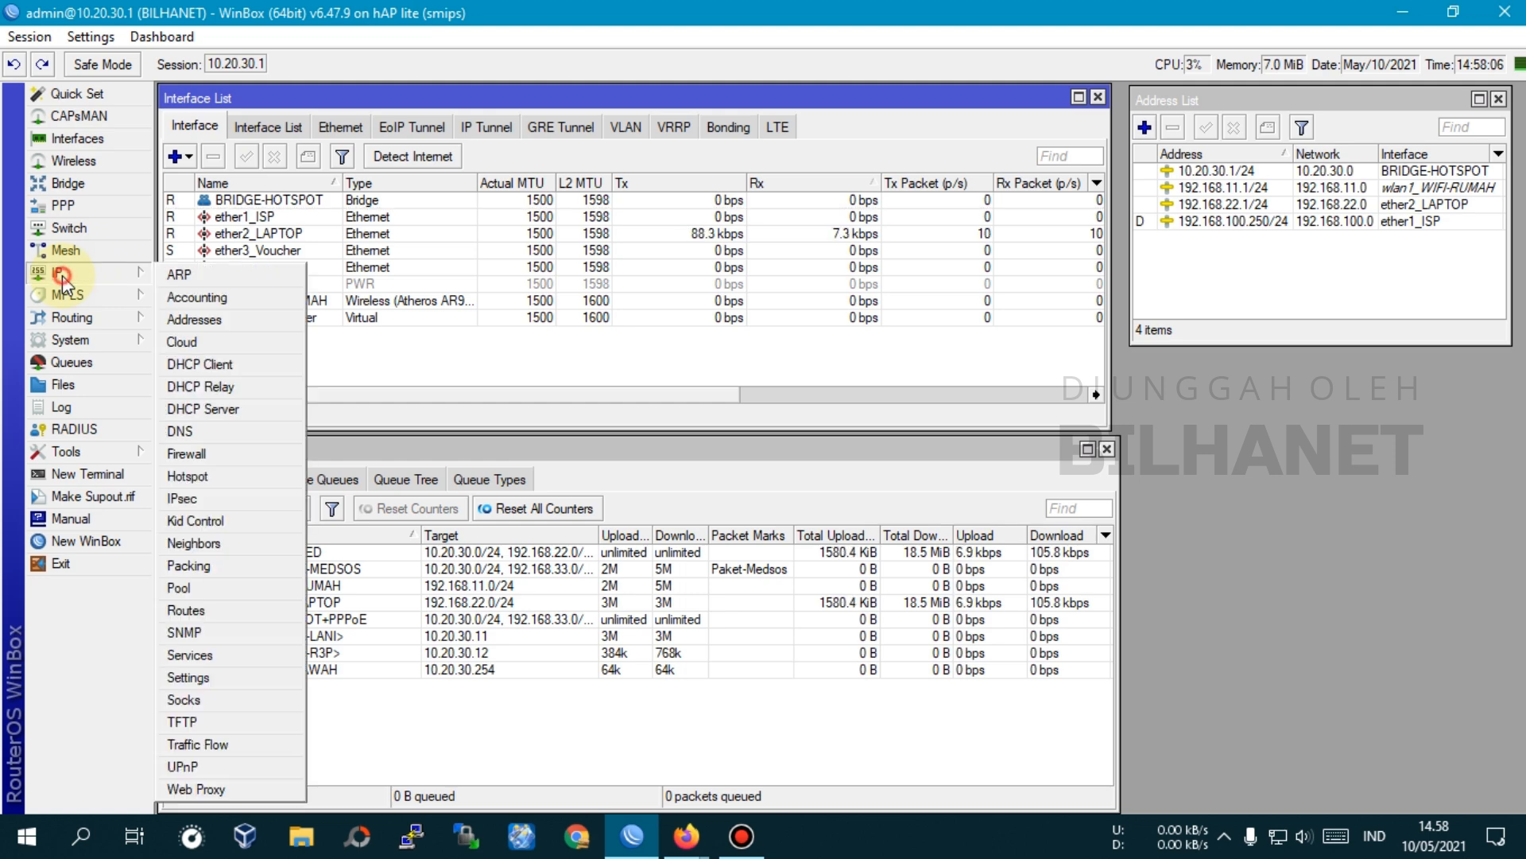
{"action": "left_click", "coordinate": [192, 452]}
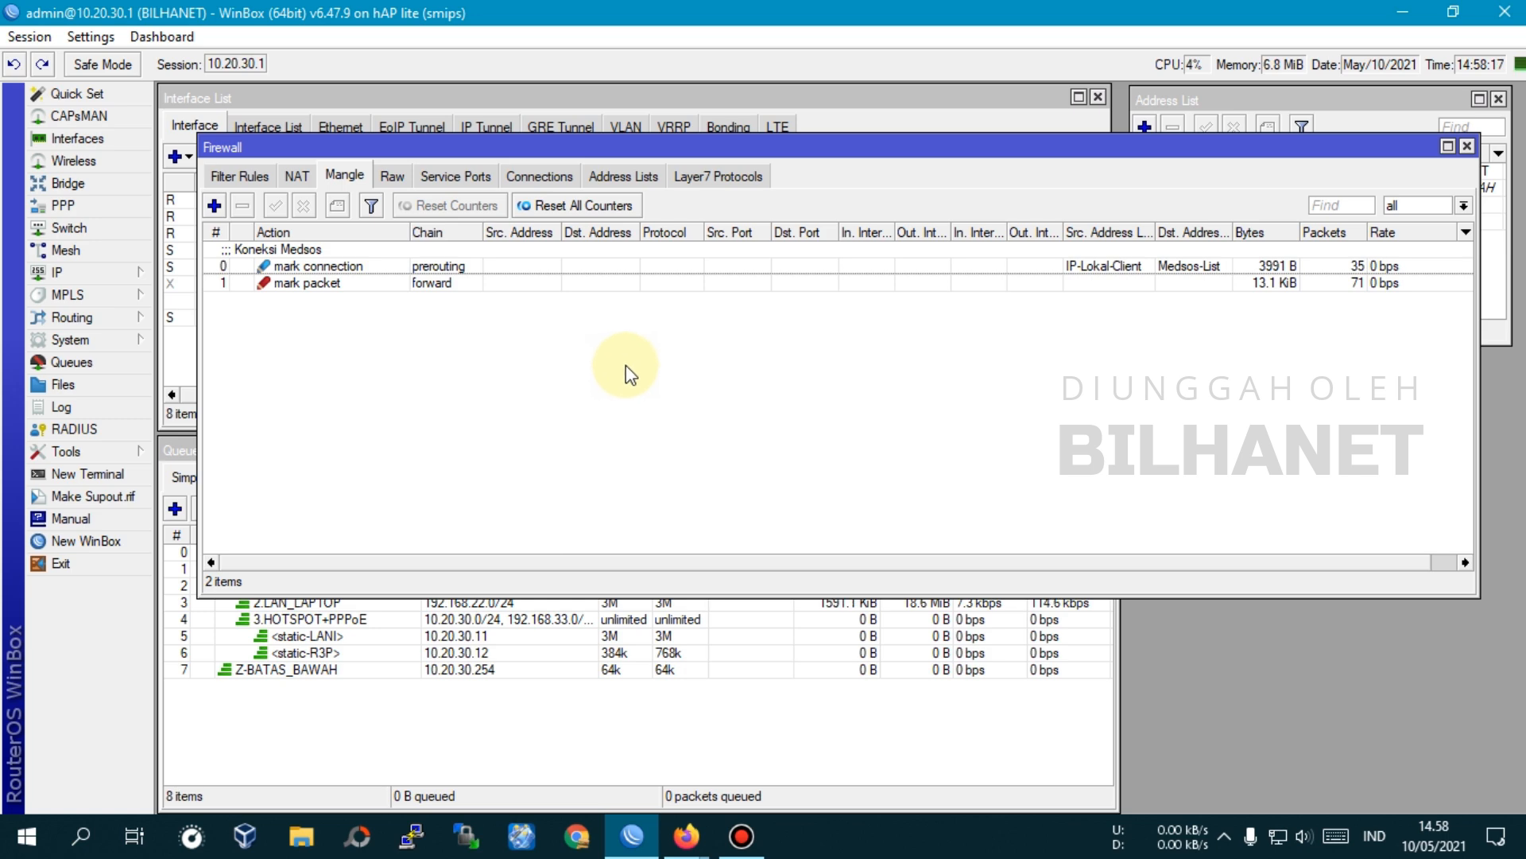
{"action": "left_click", "coordinate": [630, 177]}
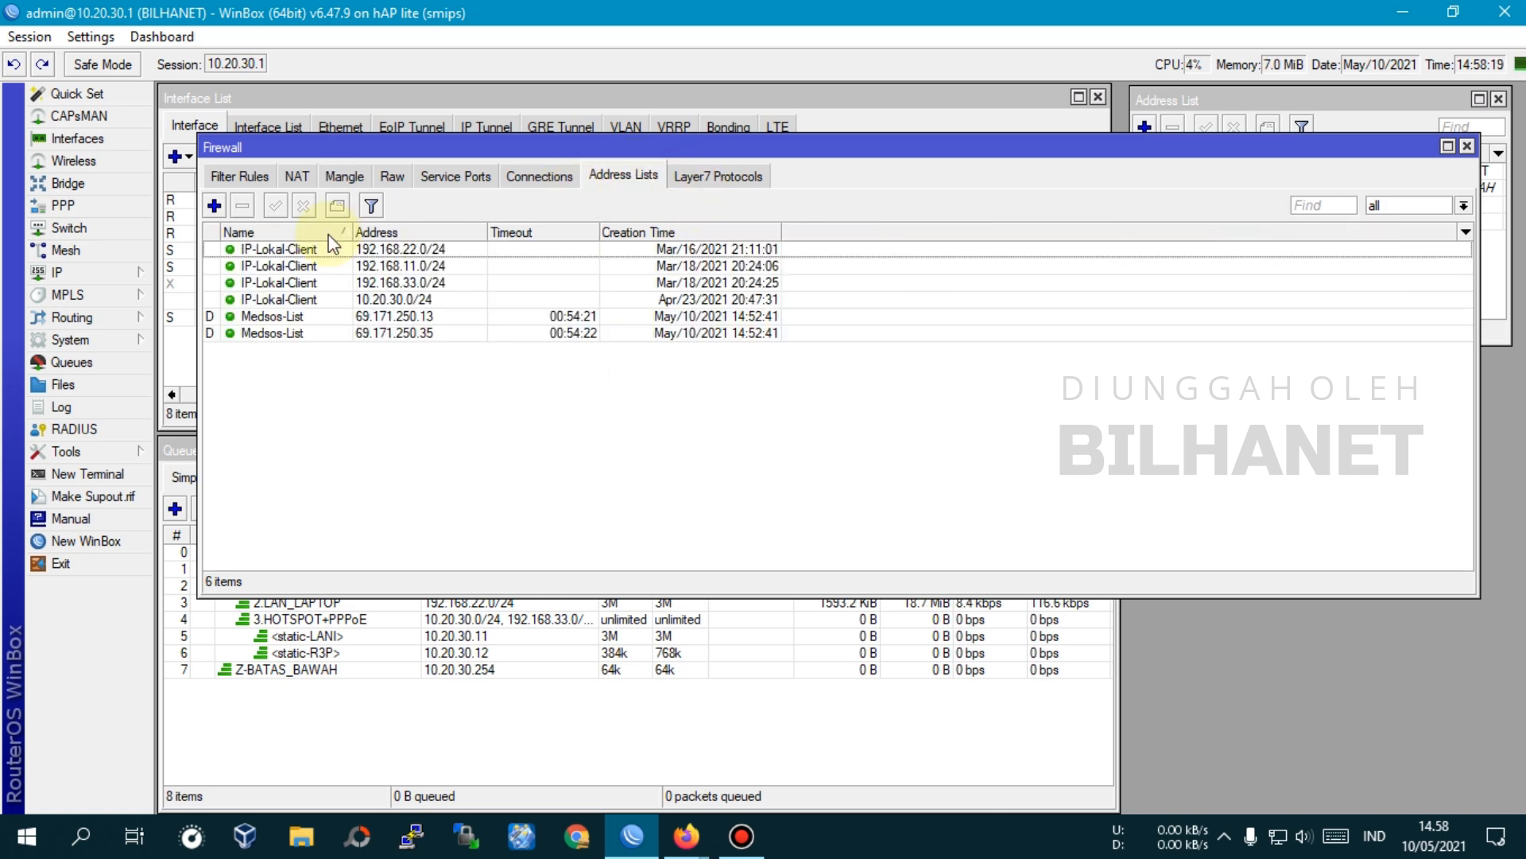
- Delete the IP-Lokal-Client entry for 10.20.30.0/24 from the firewall address lists
{"action": "left_click", "coordinate": [268, 250]}
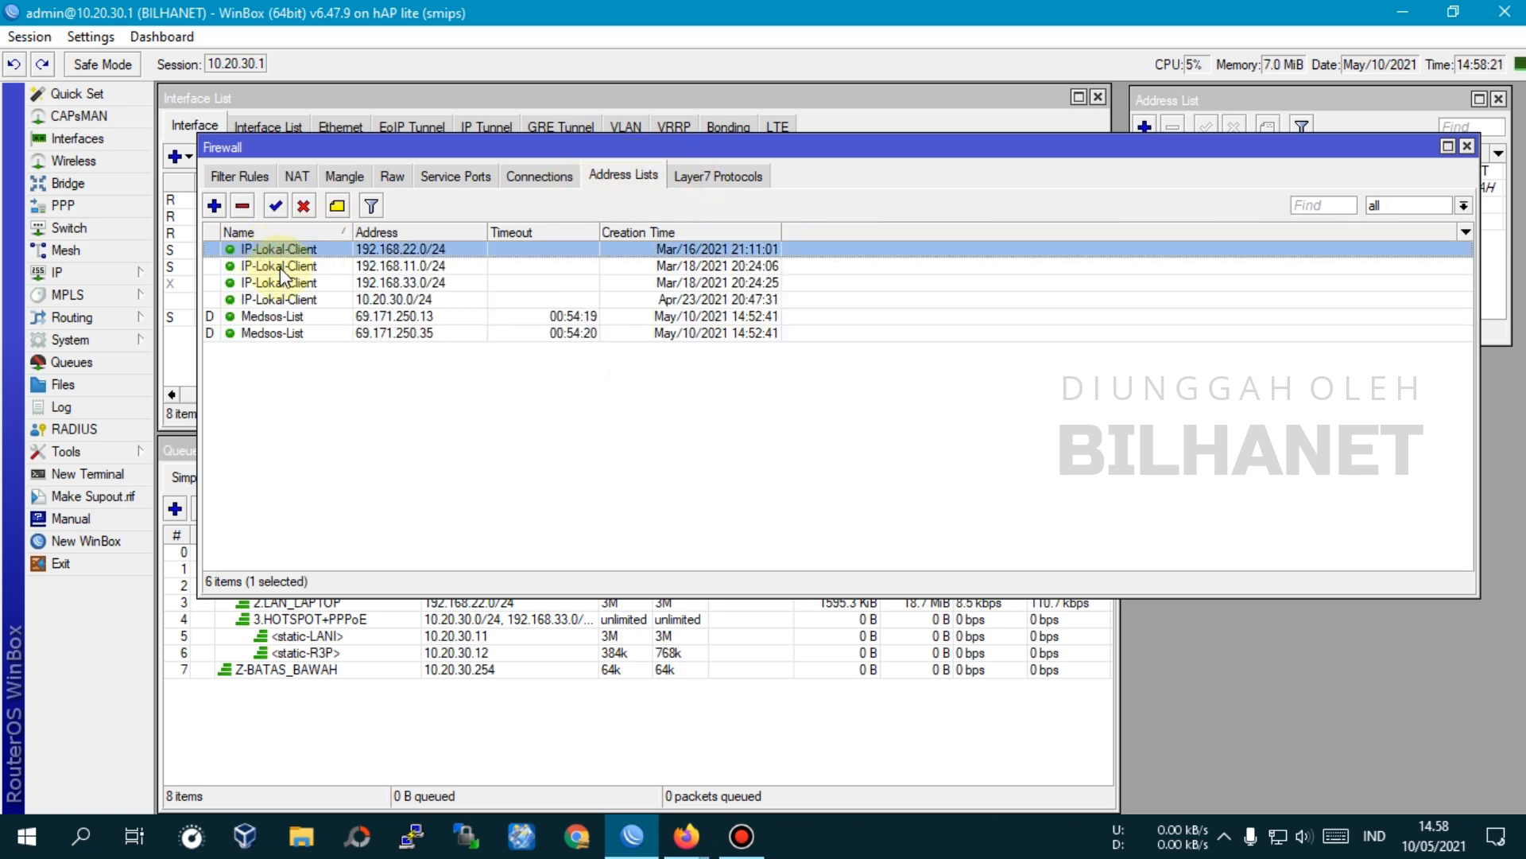
{"action": "left_click", "coordinate": [282, 266]}
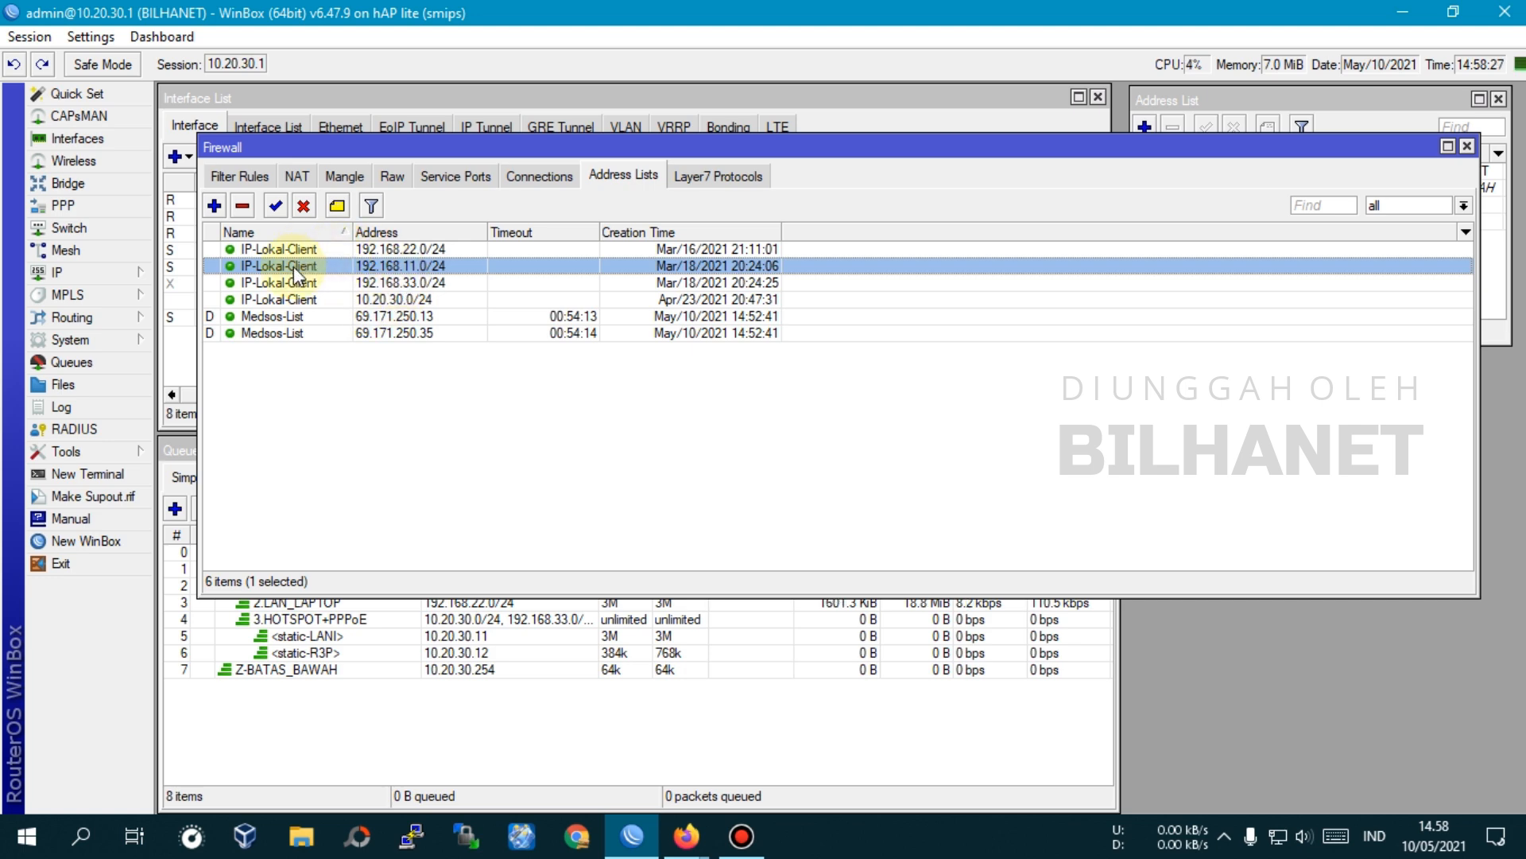
{"action": "left_click", "coordinate": [387, 300]}
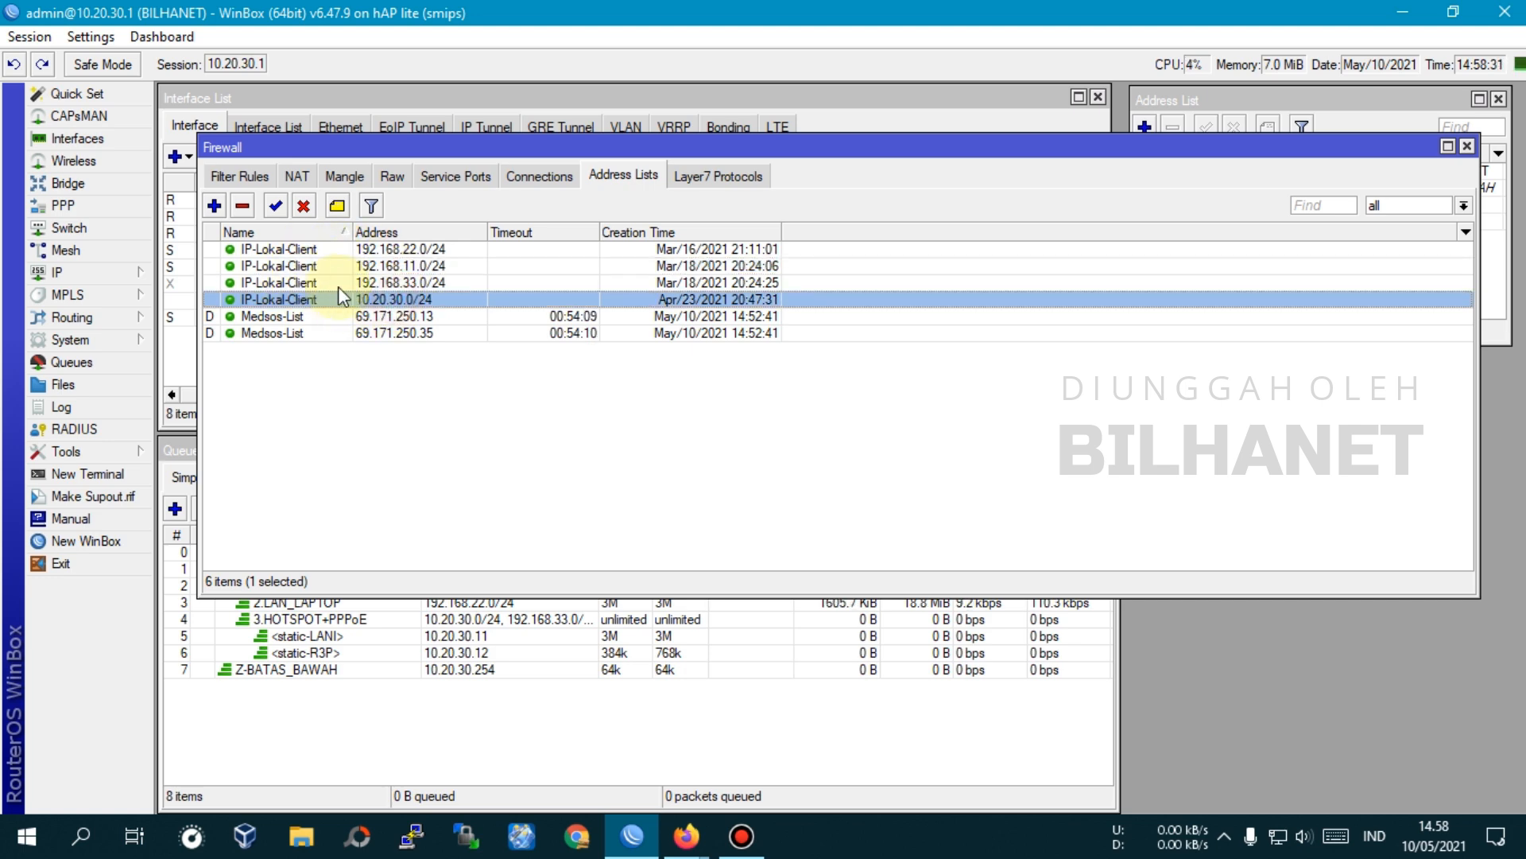
{"action": "left_click", "coordinate": [243, 206]}
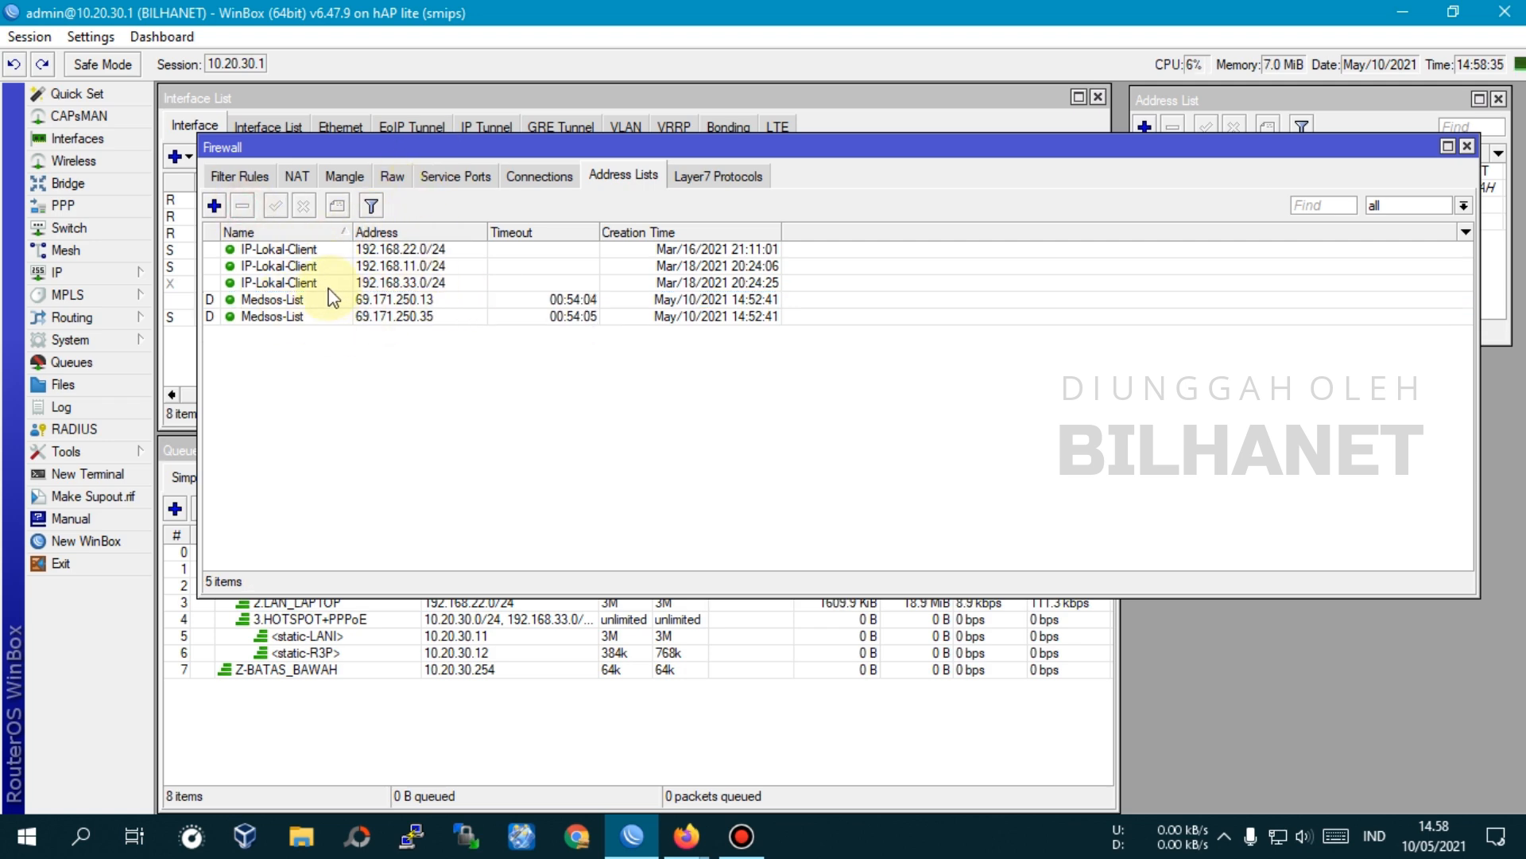
- Bring up the router's IP addresses alongside the firewall window and select the BRIDGE-HOTSPOT address for reference
{"action": "left_click_drag", "start_coordinate": [417, 149], "coordinate": [439, 177]}
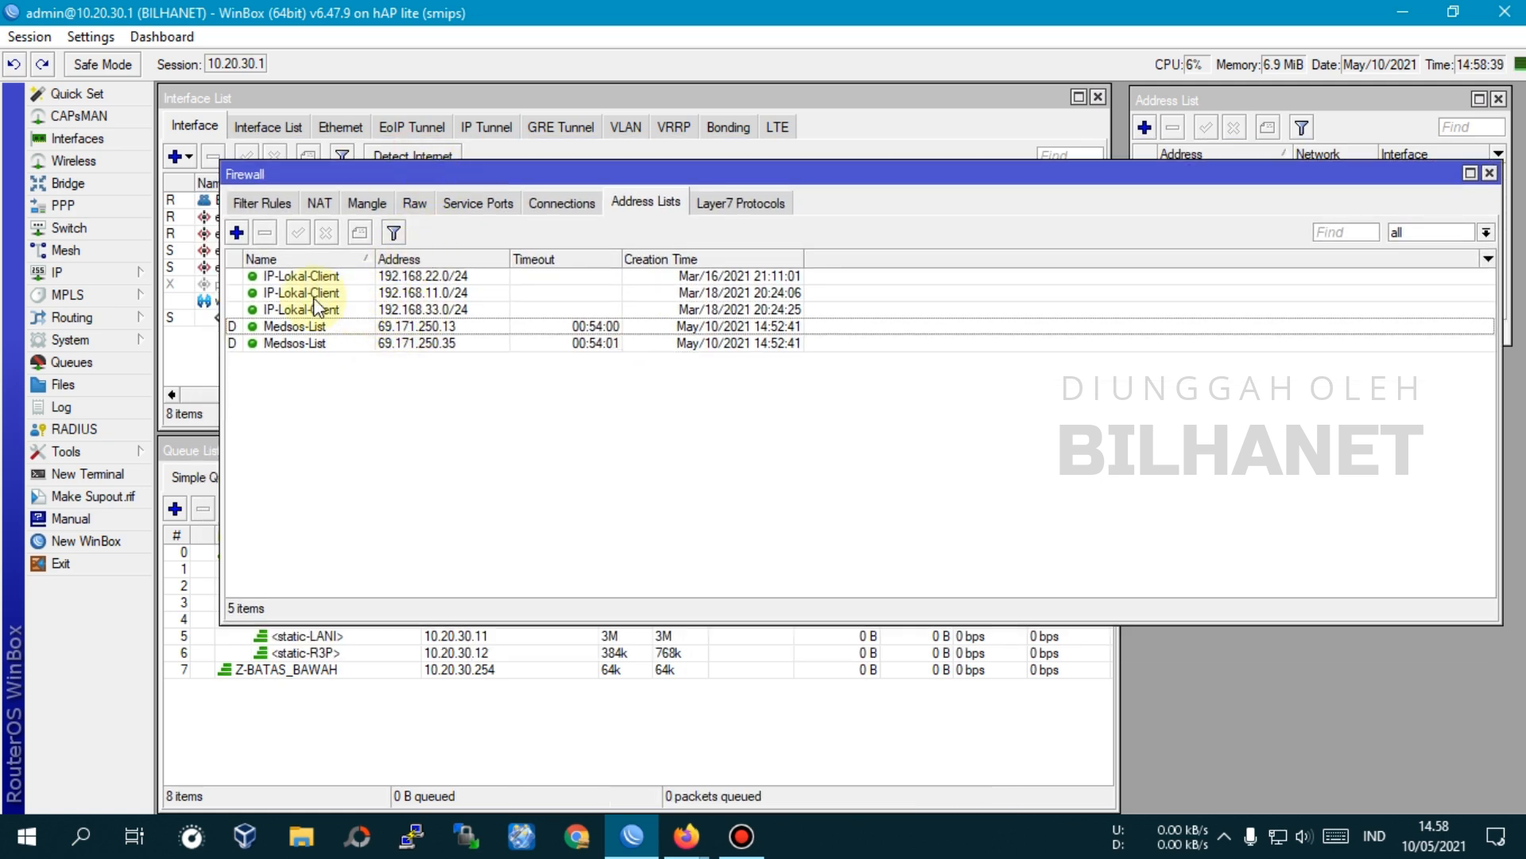
{"action": "left_click", "coordinate": [59, 271]}
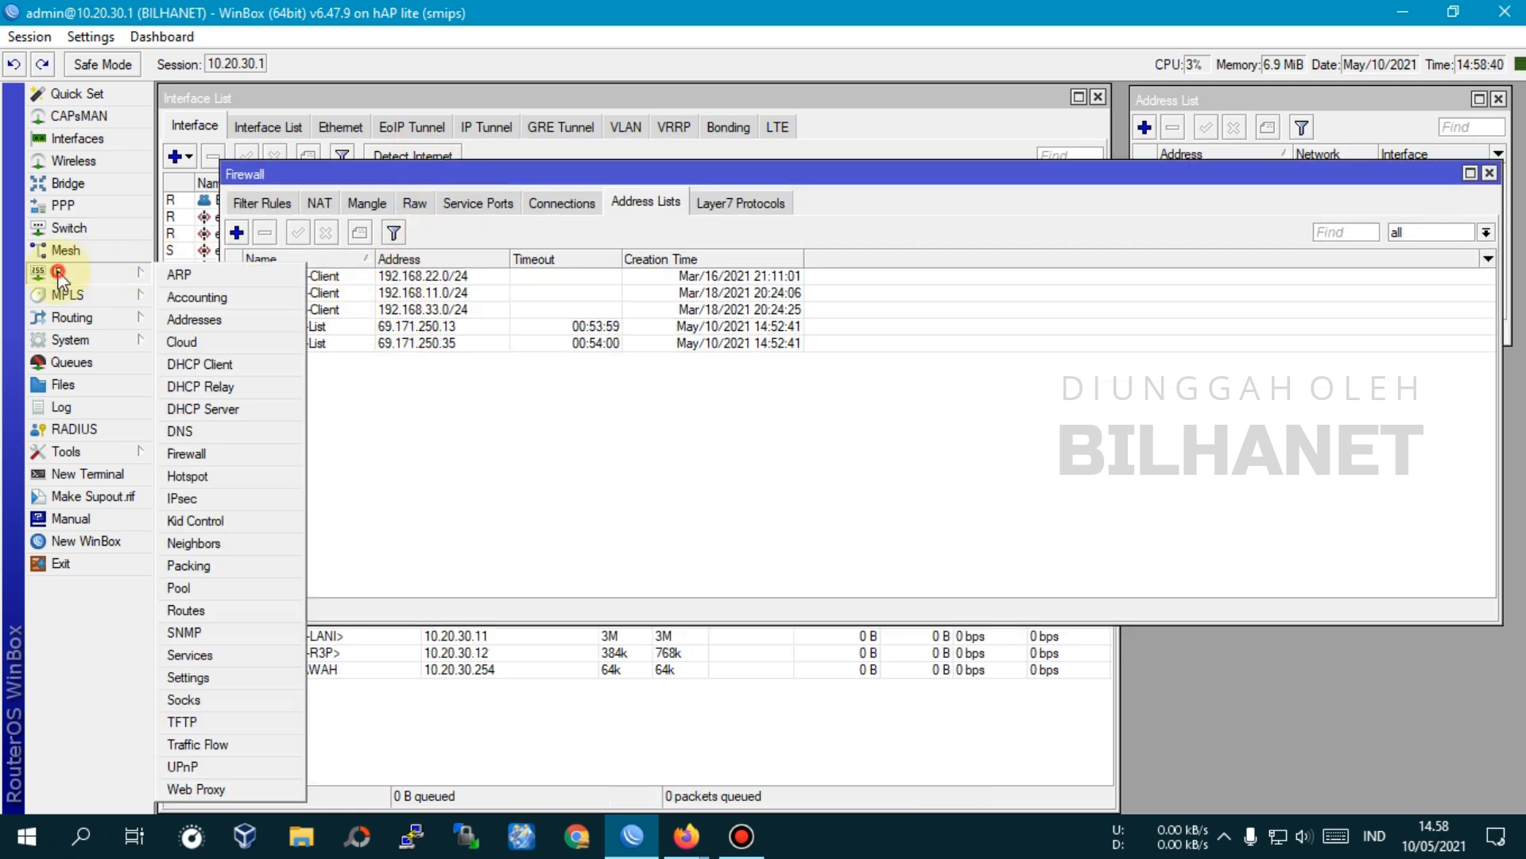
{"action": "left_click", "coordinate": [212, 323]}
{"action": "left_click_drag", "start_coordinate": [1278, 104], "coordinate": [1272, 106]}
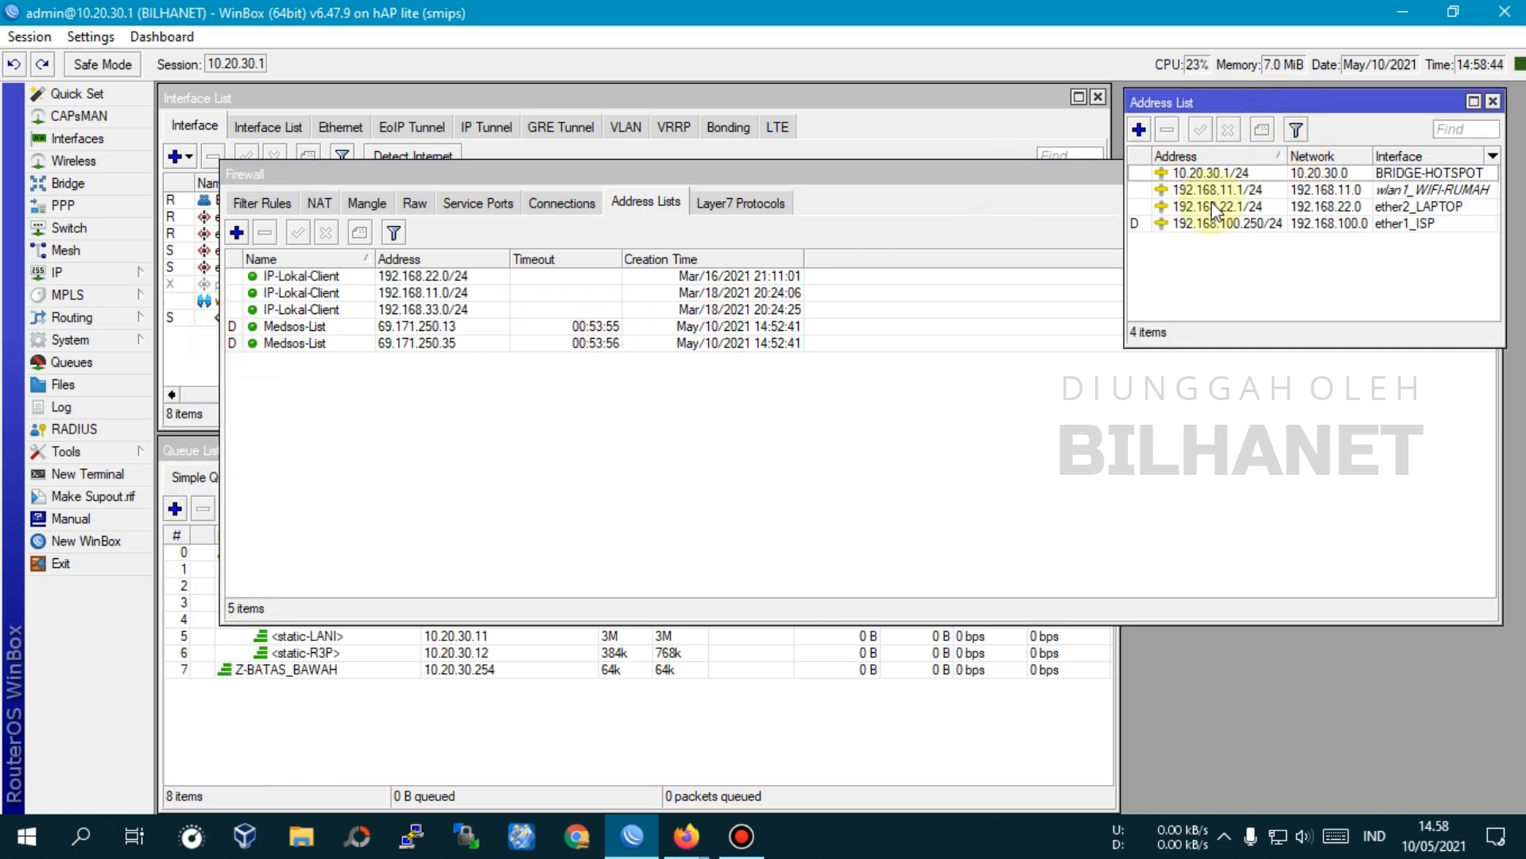
{"action": "left_click", "coordinate": [1431, 174]}
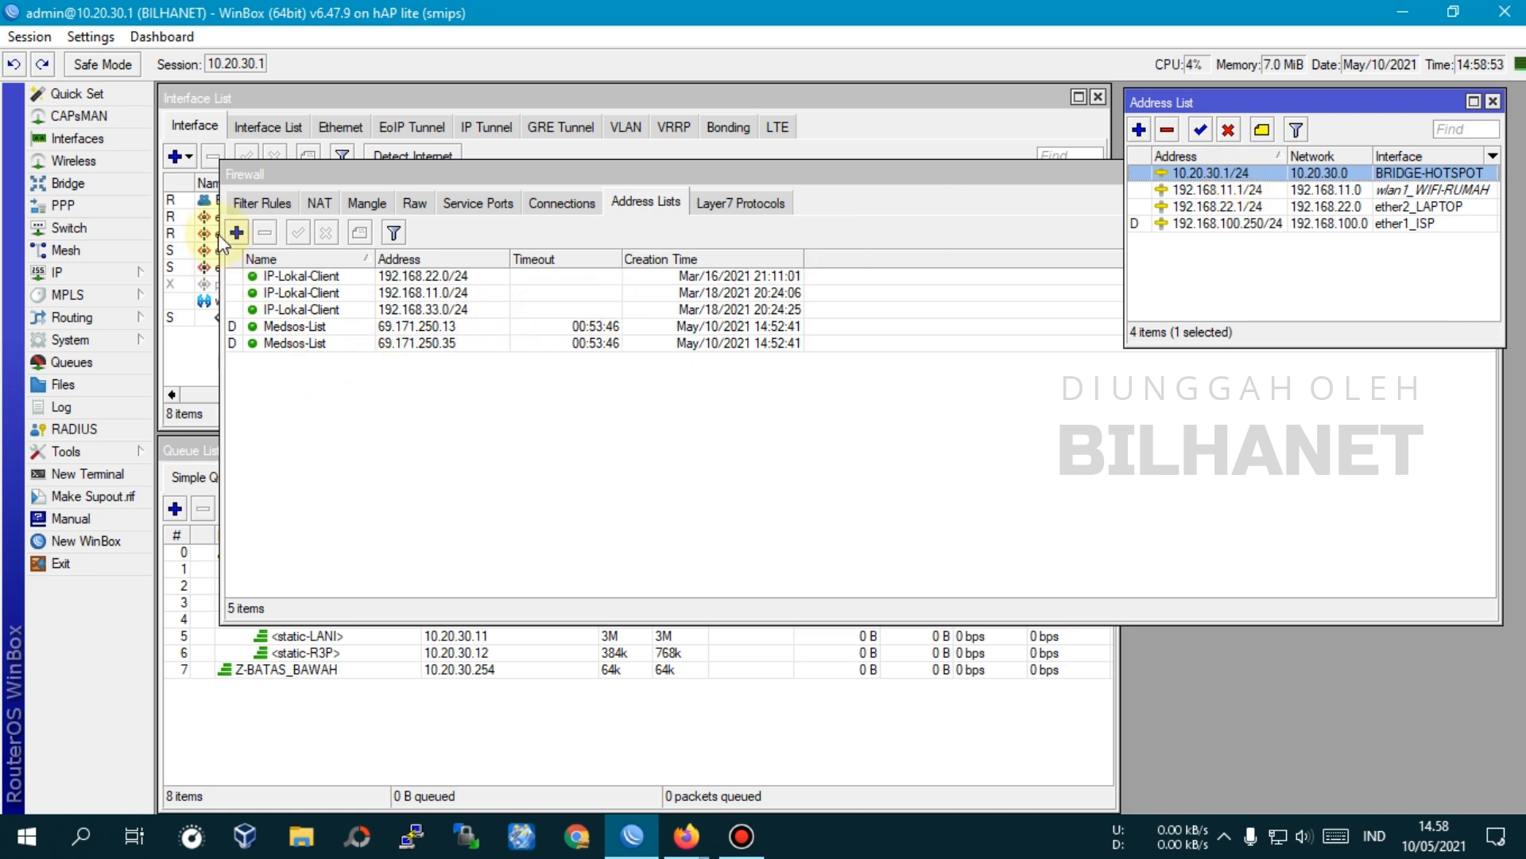
- Start a new firewall address list entry named IP-Lokal-Client
{"action": "left_click", "coordinate": [656, 208]}
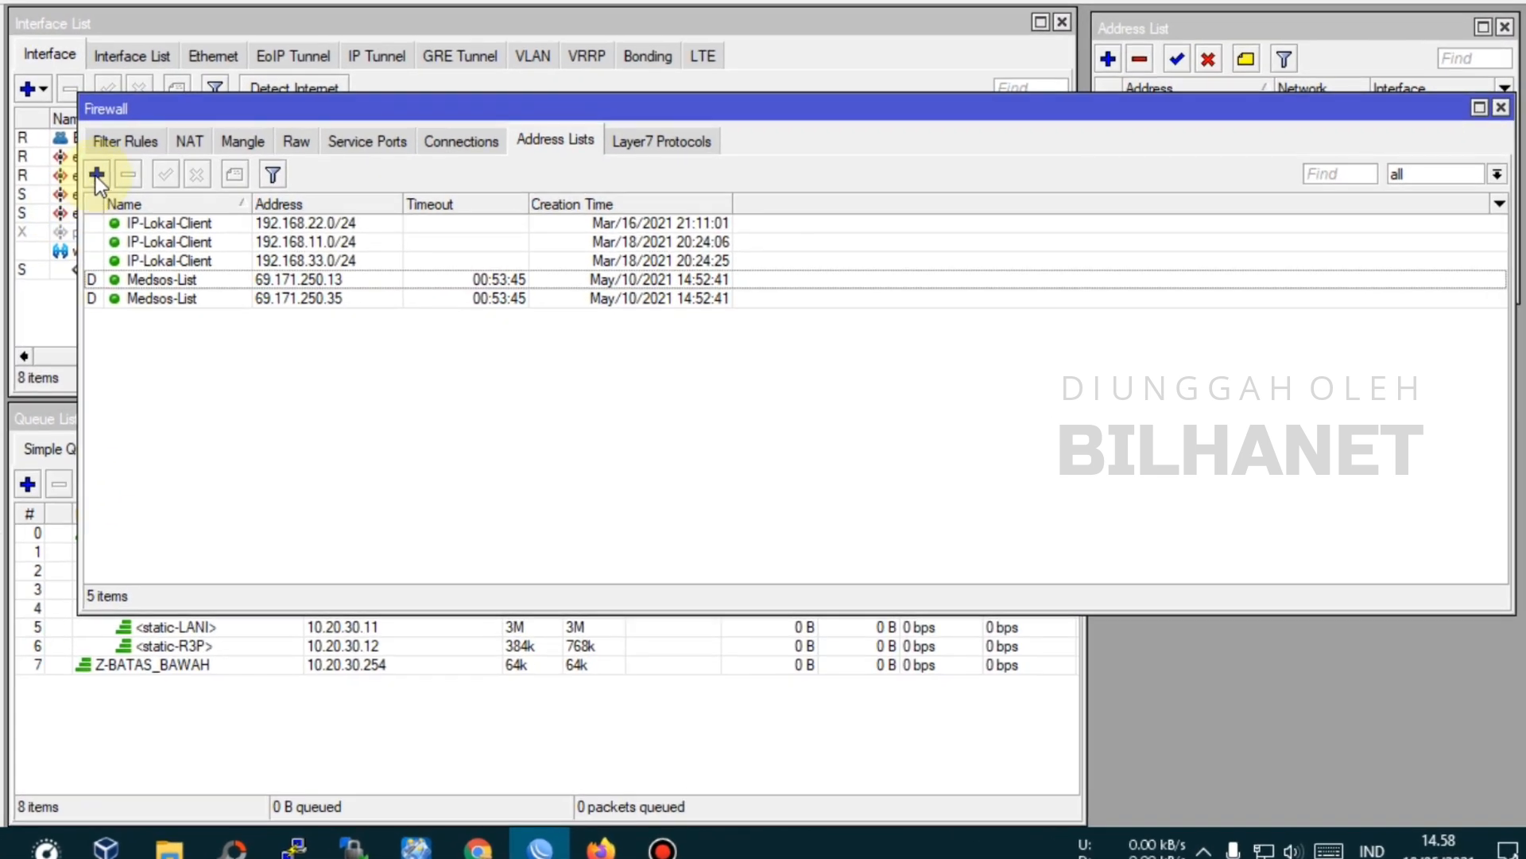
{"action": "left_click", "coordinate": [237, 232]}
{"action": "left_click", "coordinate": [671, 309]}
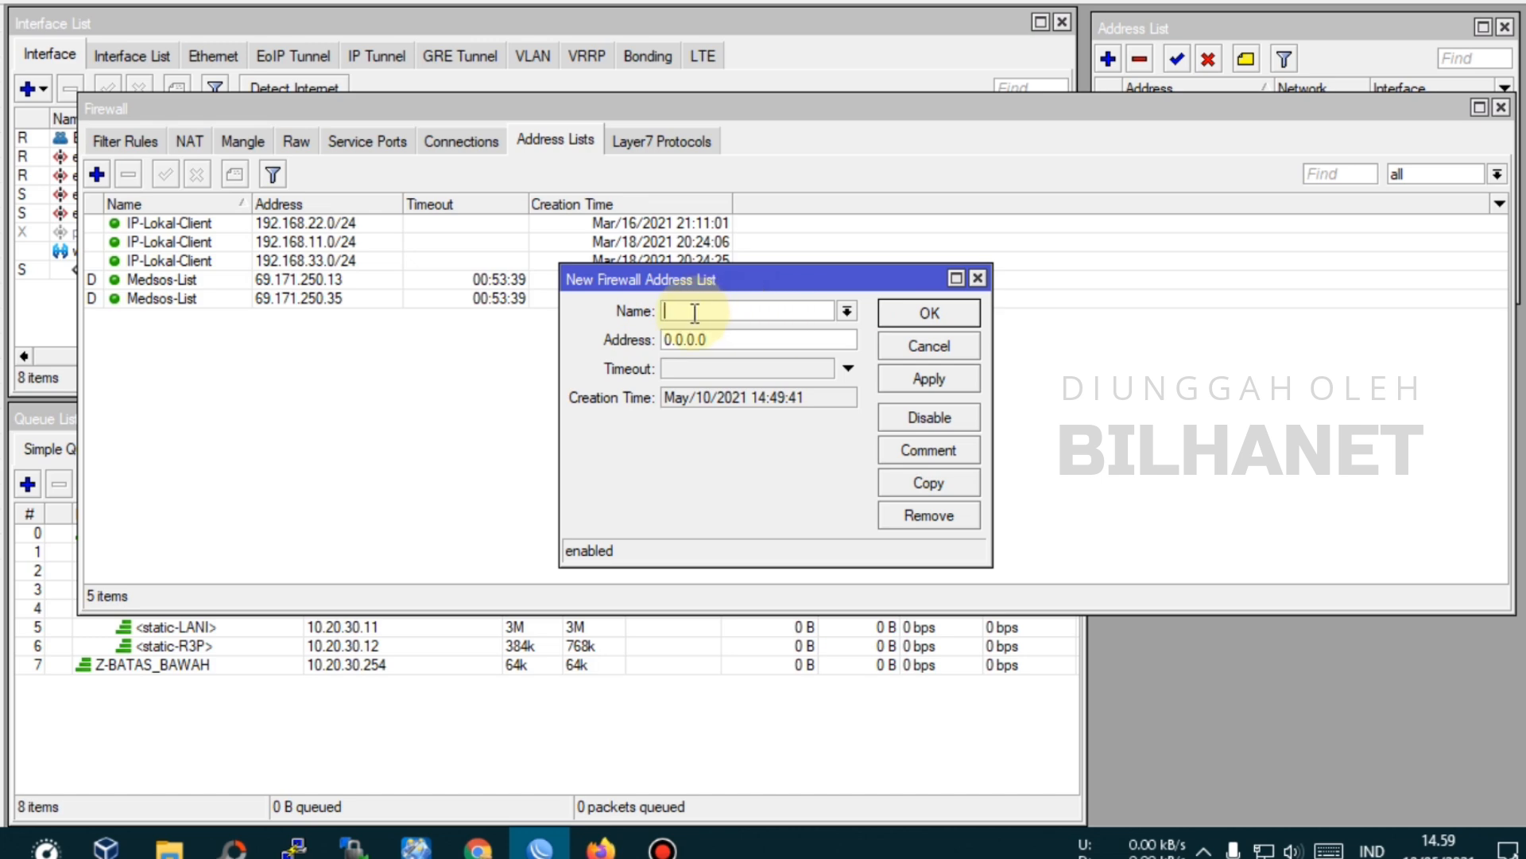
{"action": "left_click", "coordinate": [846, 311]}
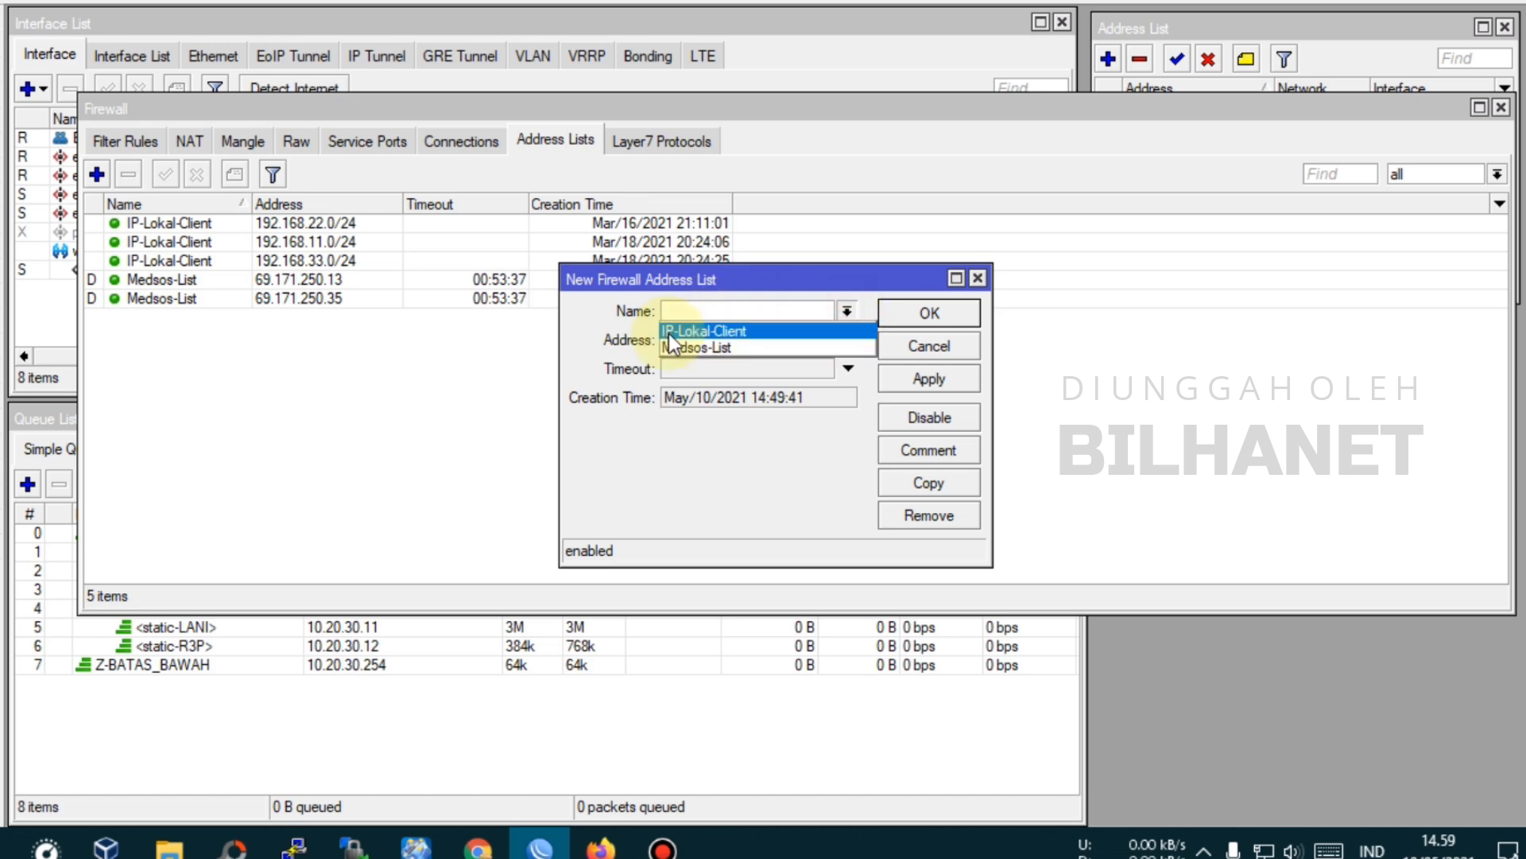
{"action": "left_click", "coordinate": [725, 331]}
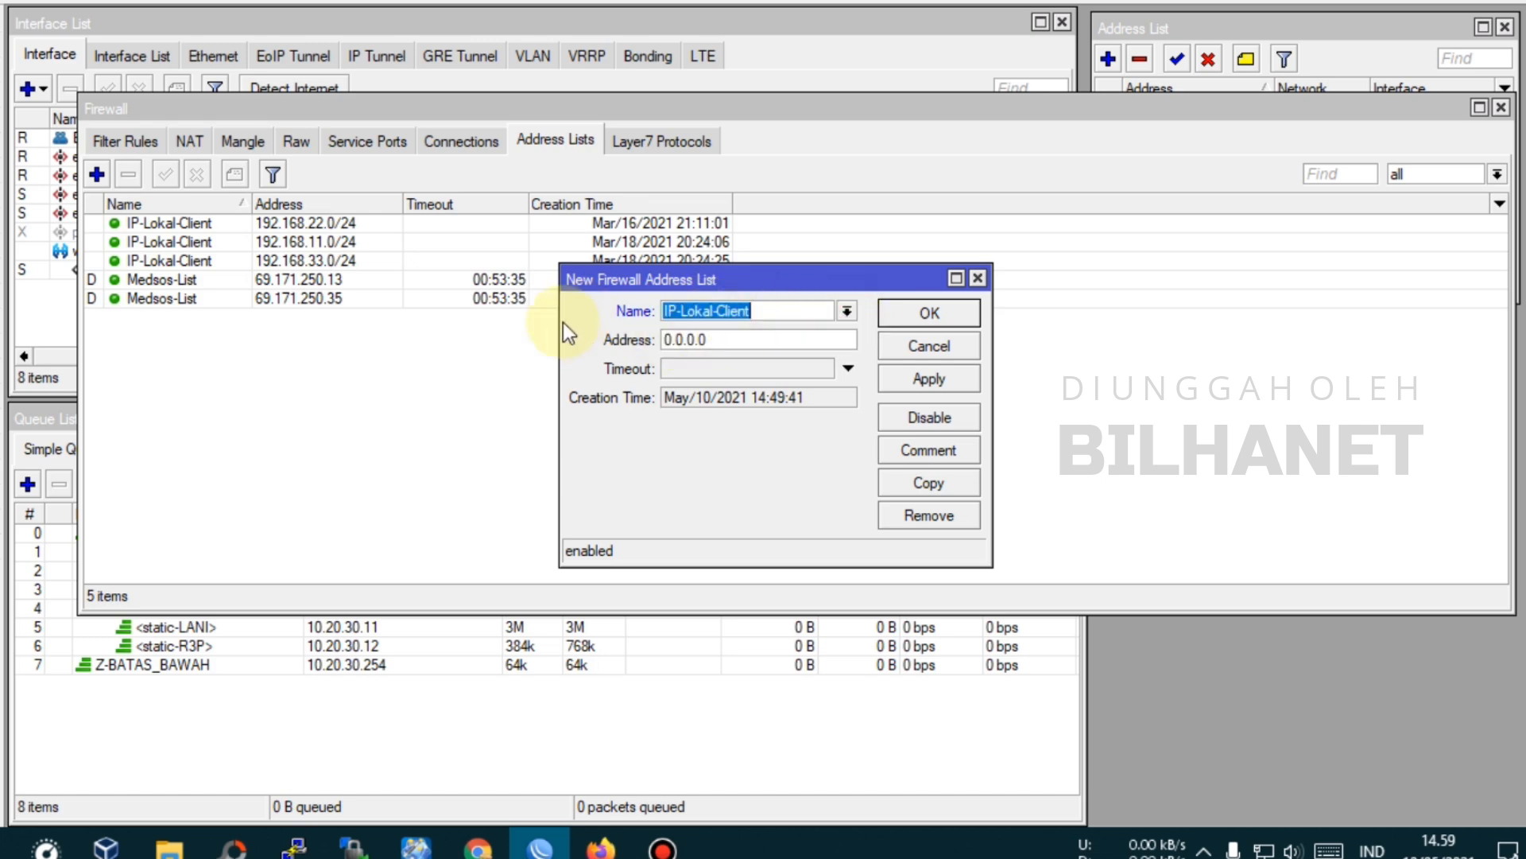
- Set the new entry's address to 10.20.30.0/24, matching the hotspot network, and save the entry
{"action": "left_click", "coordinate": [719, 340]}
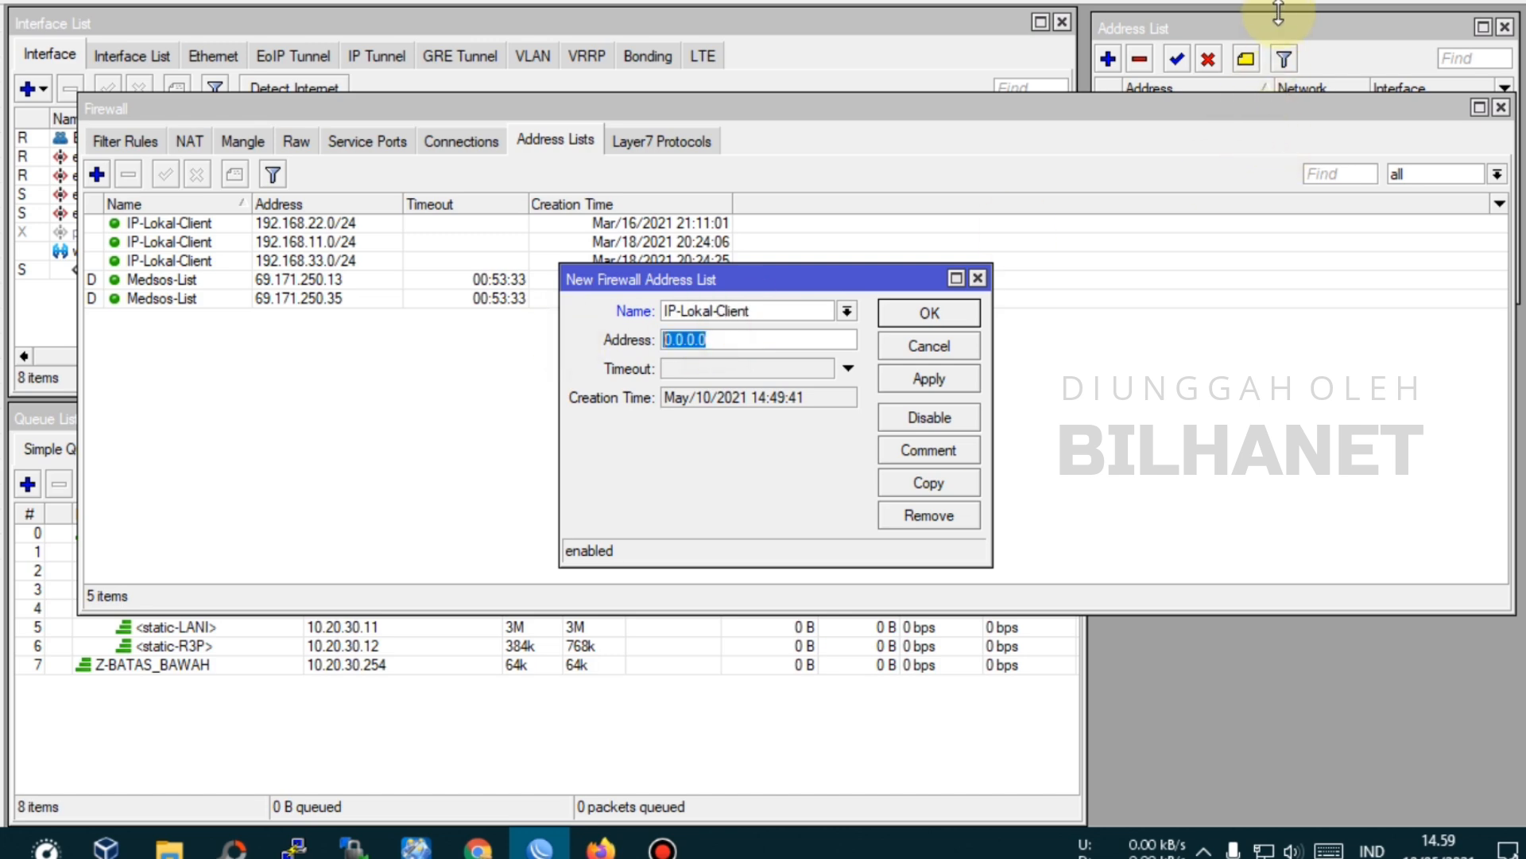
{"action": "left_click", "coordinate": [1240, 24]}
{"action": "left_click", "coordinate": [763, 279]}
{"action": "left_click", "coordinate": [720, 340]}
{"action": "type", "text": "10.20"}
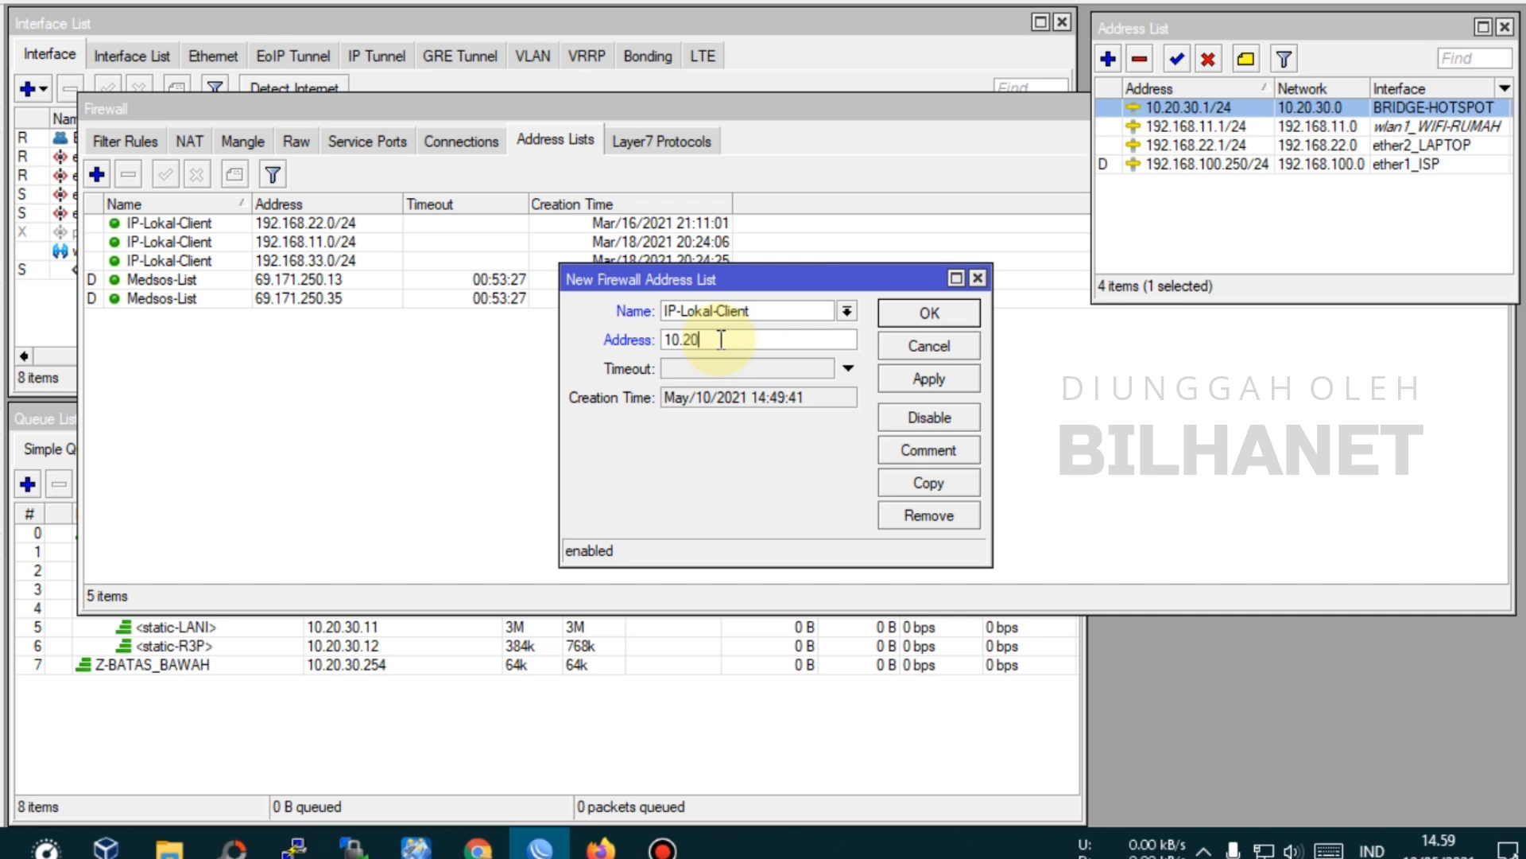
{"action": "type", "text": ".30.0/24"}
{"action": "left_click", "coordinate": [934, 380]}
{"action": "left_click", "coordinate": [936, 319]}
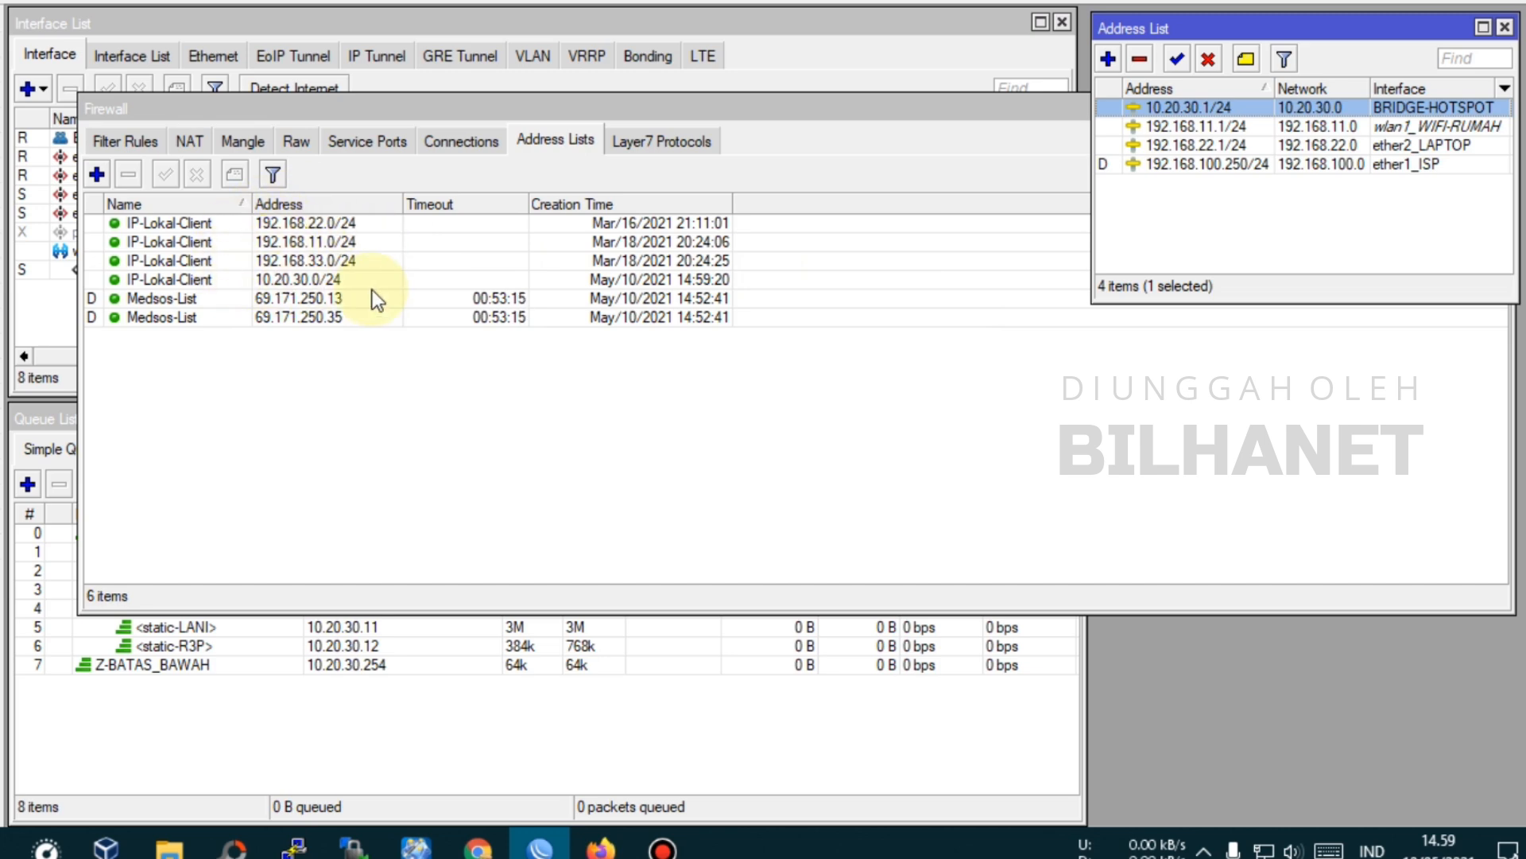
- Check the ether1_ISP address among the router's IP addresses and display the firewall's raw rules
{"action": "left_click", "coordinate": [1420, 166]}
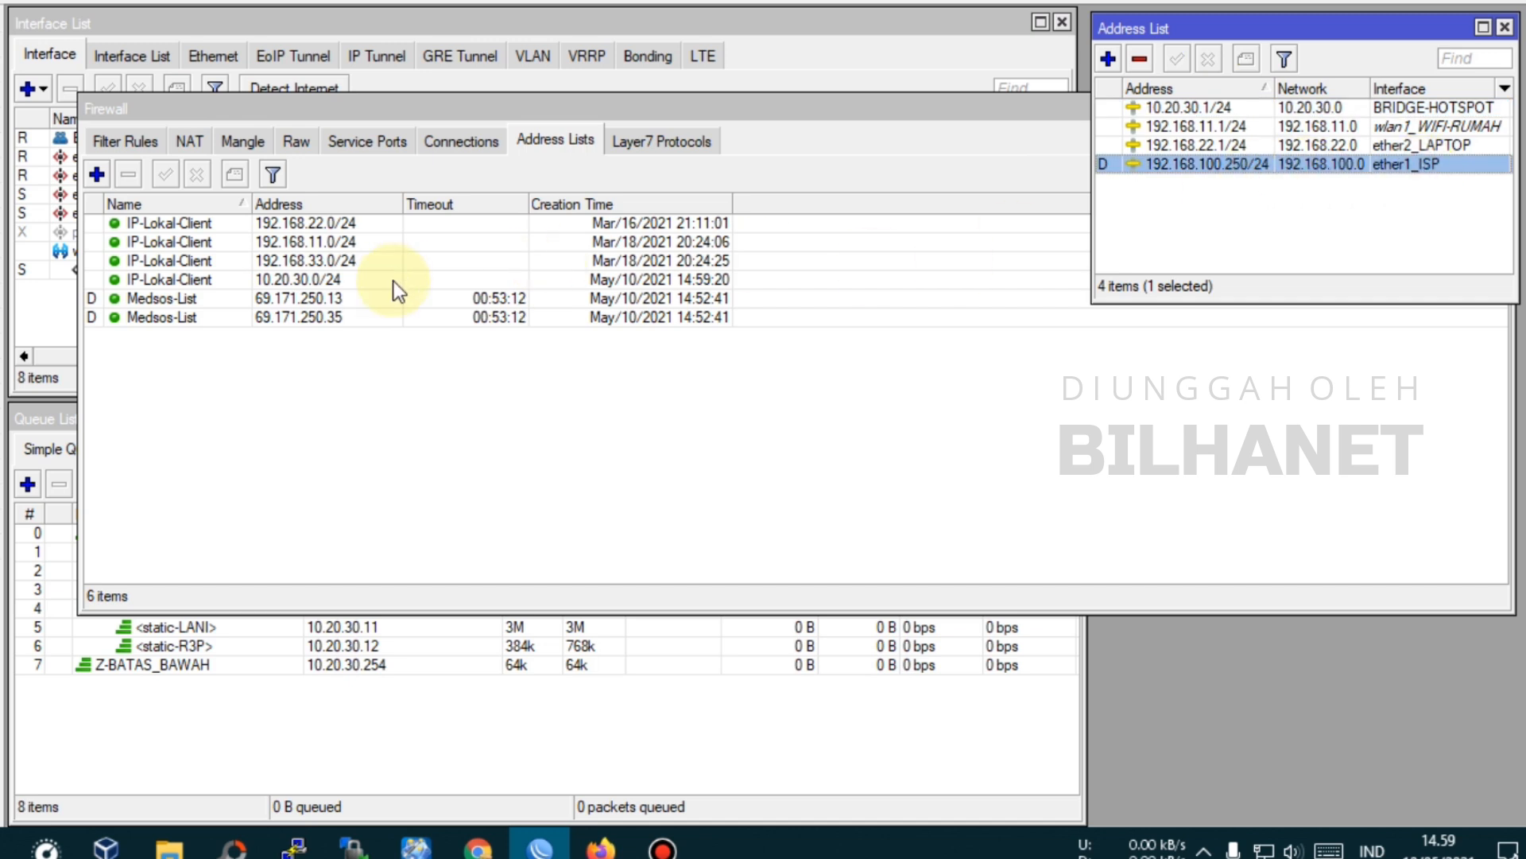
{"action": "left_click", "coordinate": [561, 145]}
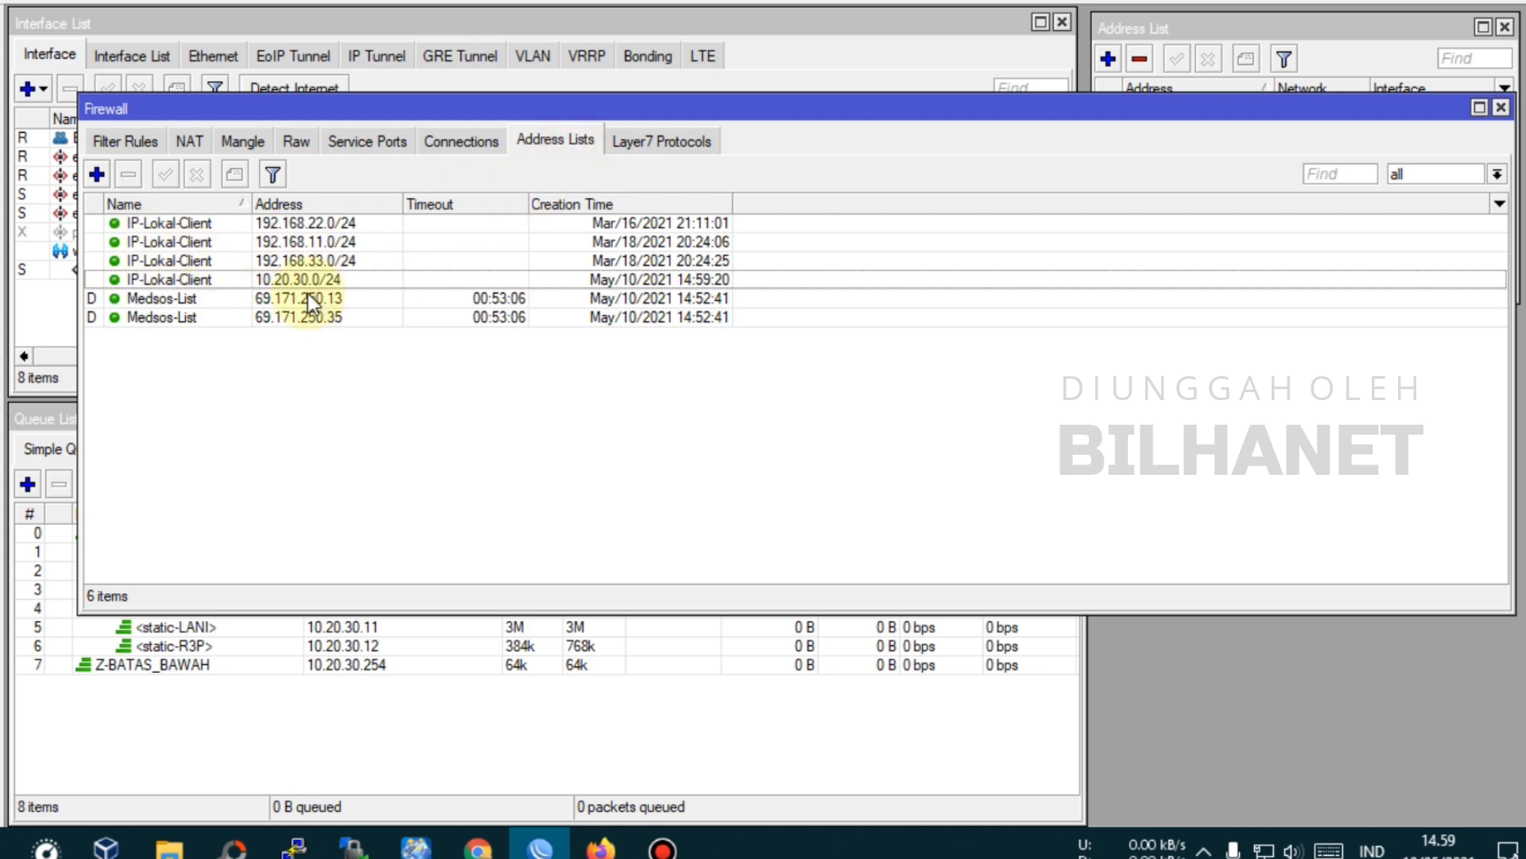
{"action": "left_click", "coordinate": [303, 145]}
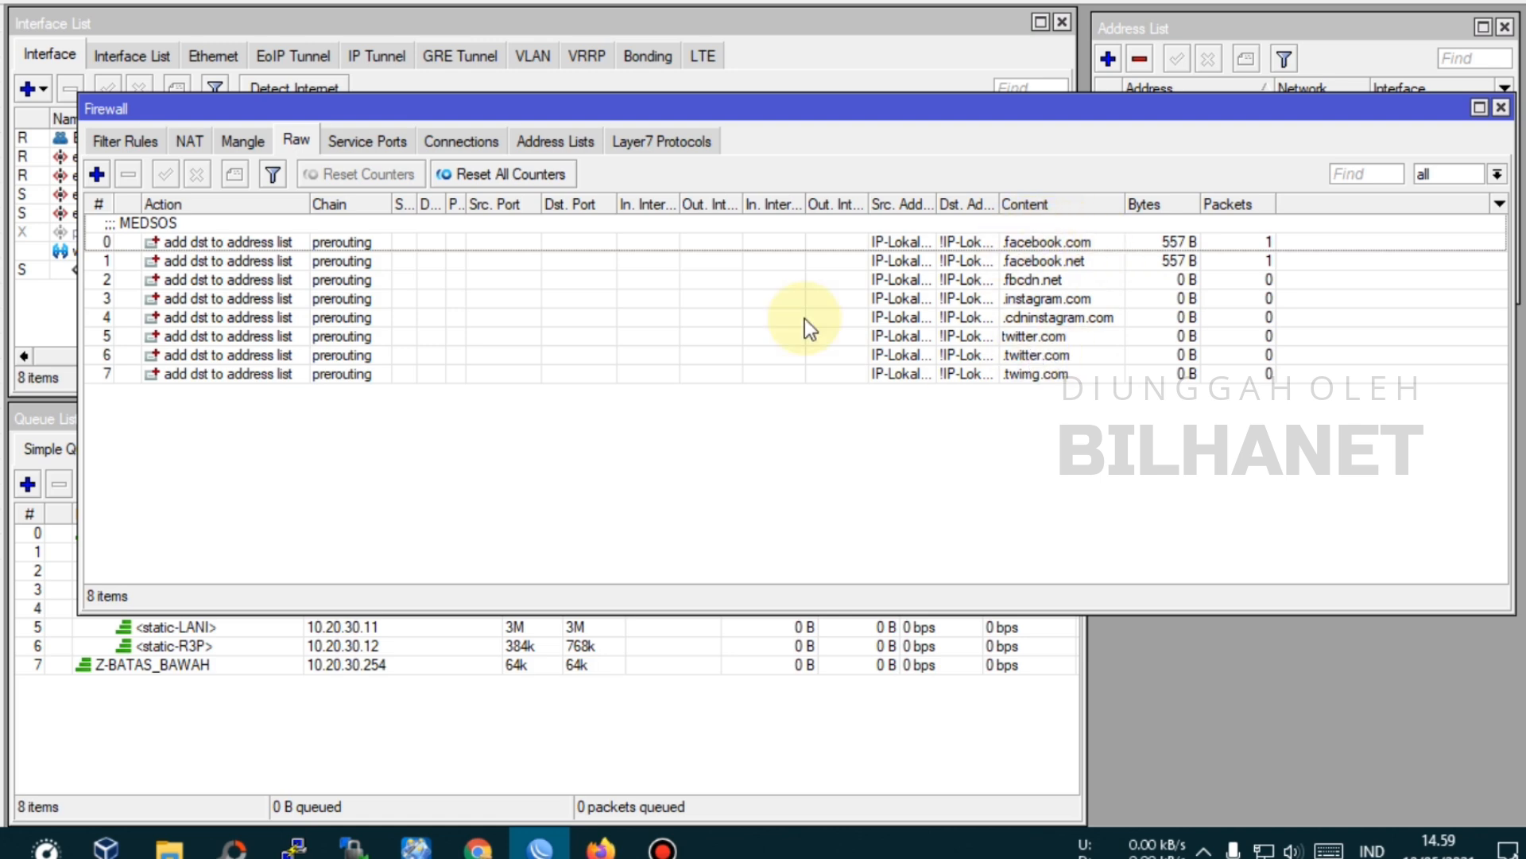
- Start a new raw rule and keep its chain as prerouting
{"action": "left_click", "coordinate": [96, 174]}
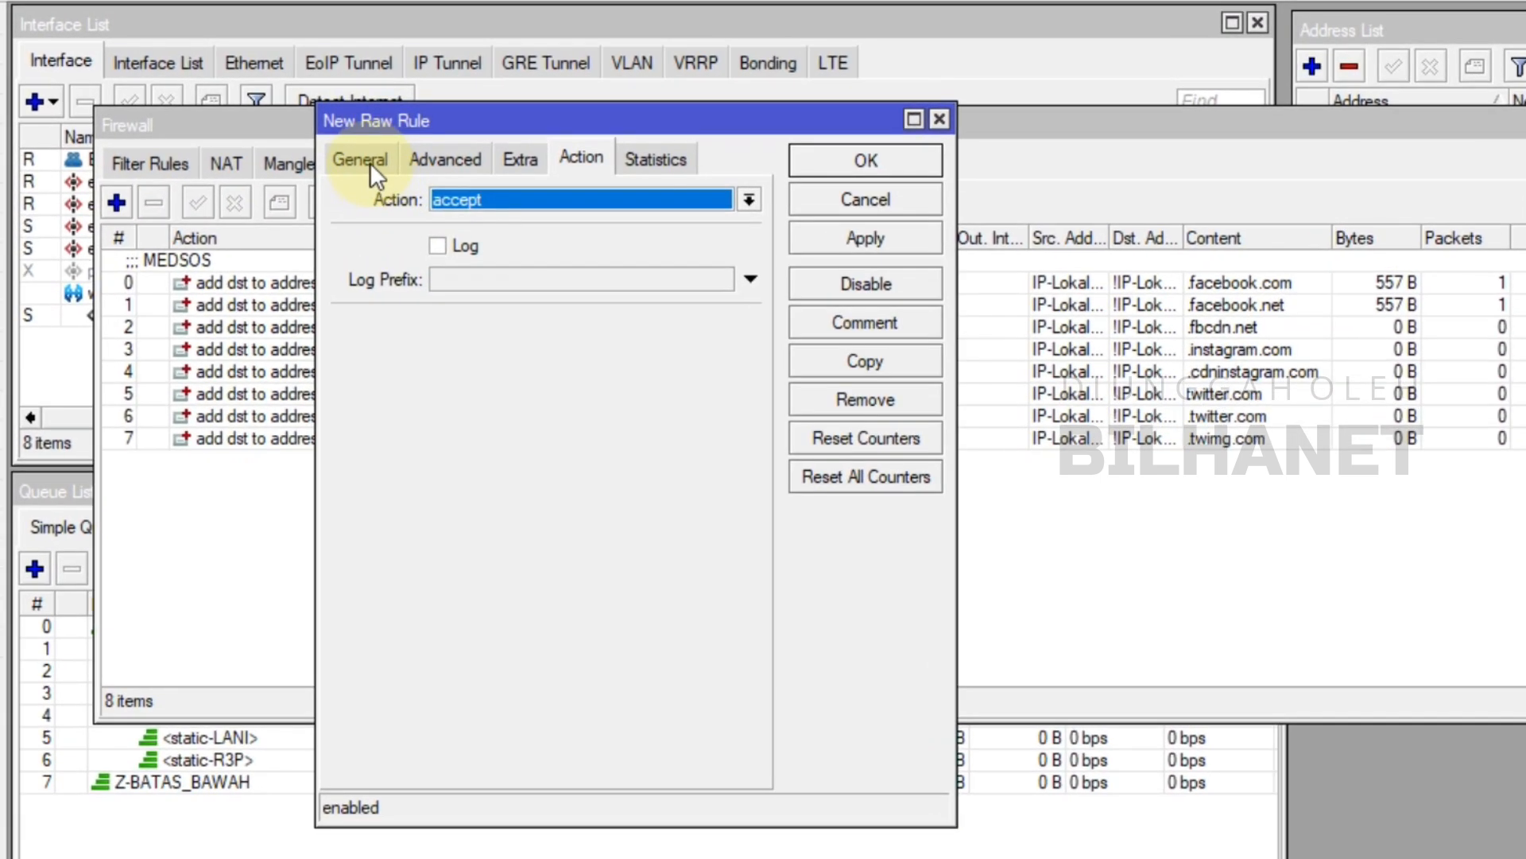
{"action": "left_click", "coordinate": [302, 136]}
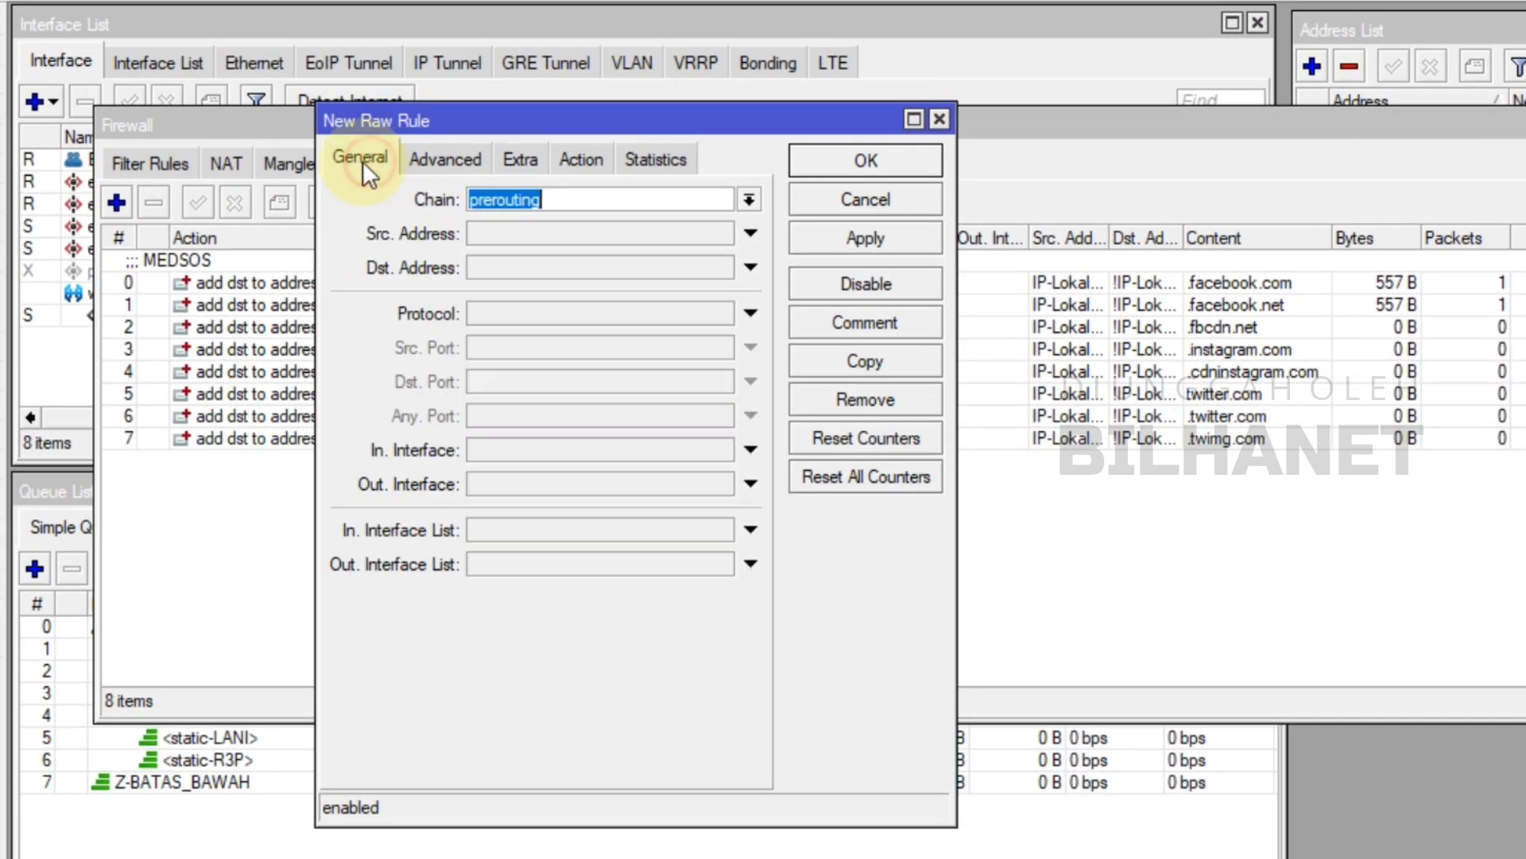
{"action": "left_click", "coordinate": [566, 199]}
{"action": "left_click", "coordinate": [749, 199]}
{"action": "left_click", "coordinate": [749, 199]}
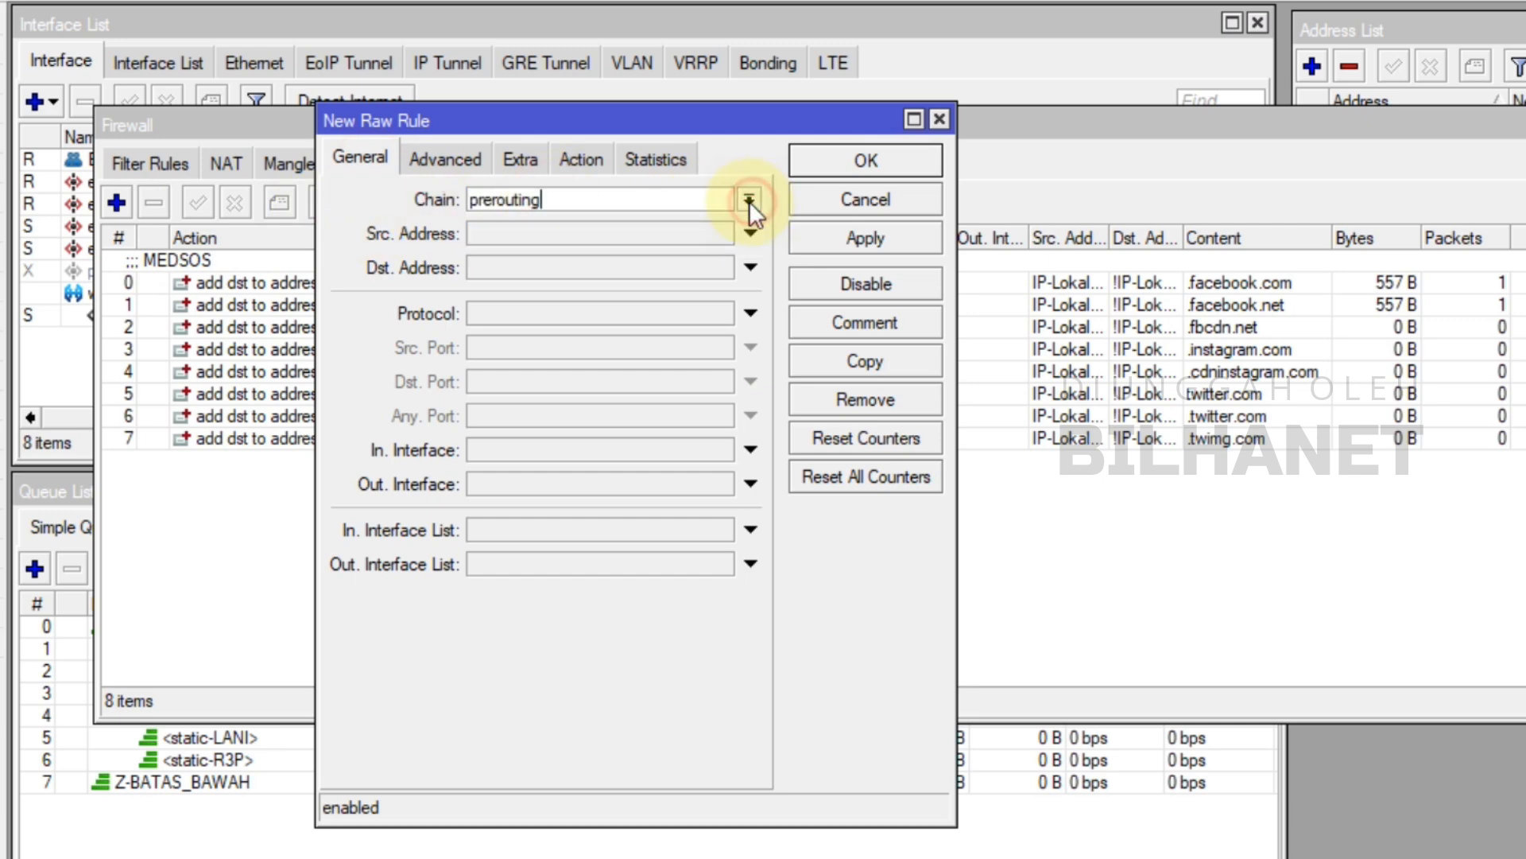
- Set the raw rule's source address list to IP-Lokal-Client and its destination address list to not IP-Lokal-Client
{"action": "left_click", "coordinate": [446, 159]}
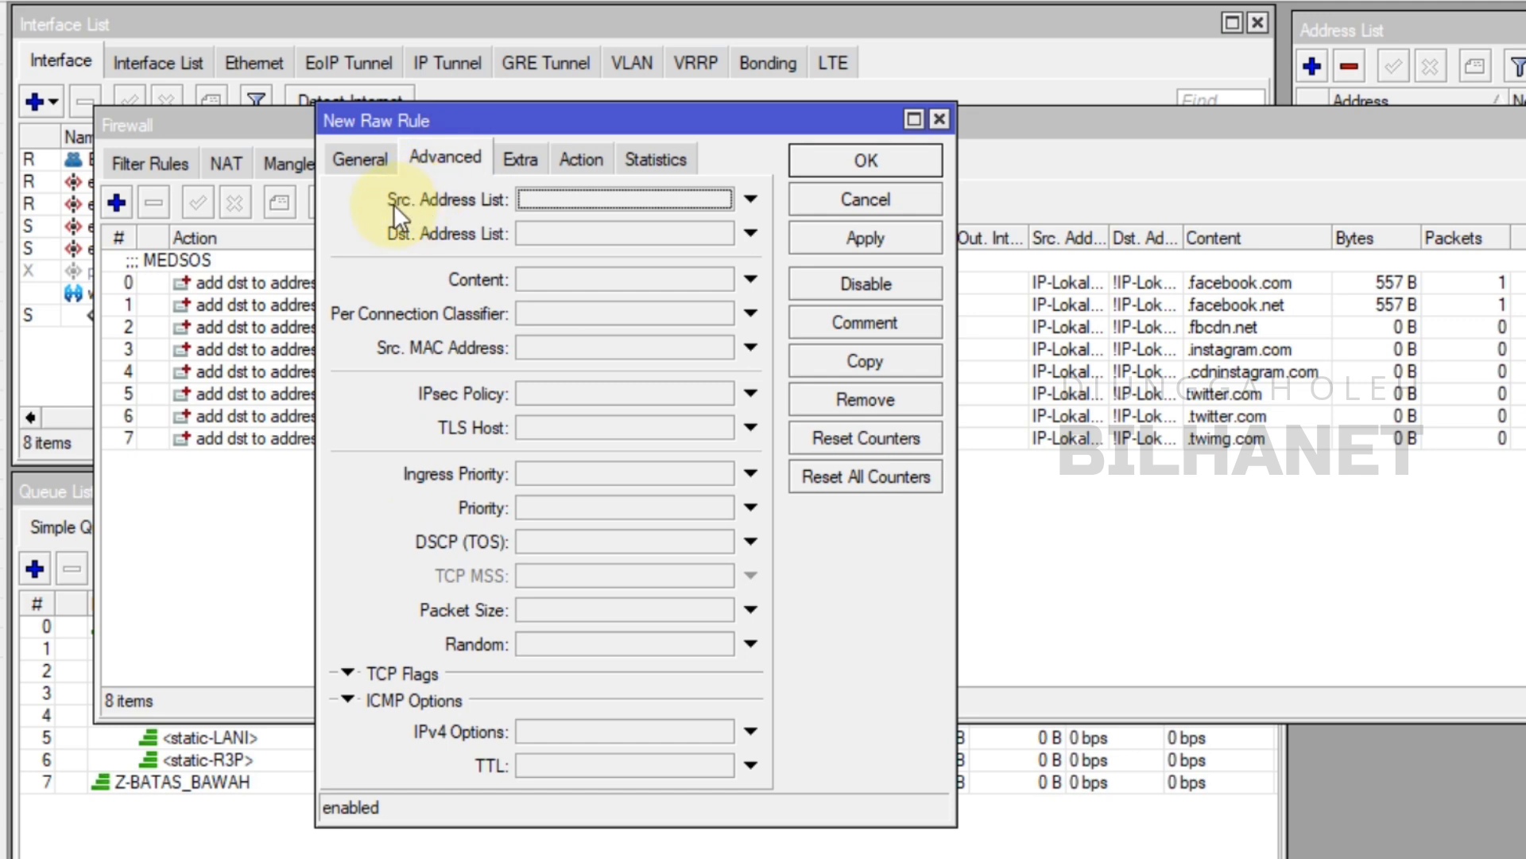
{"action": "left_click", "coordinate": [553, 199]}
{"action": "left_click", "coordinate": [724, 203]}
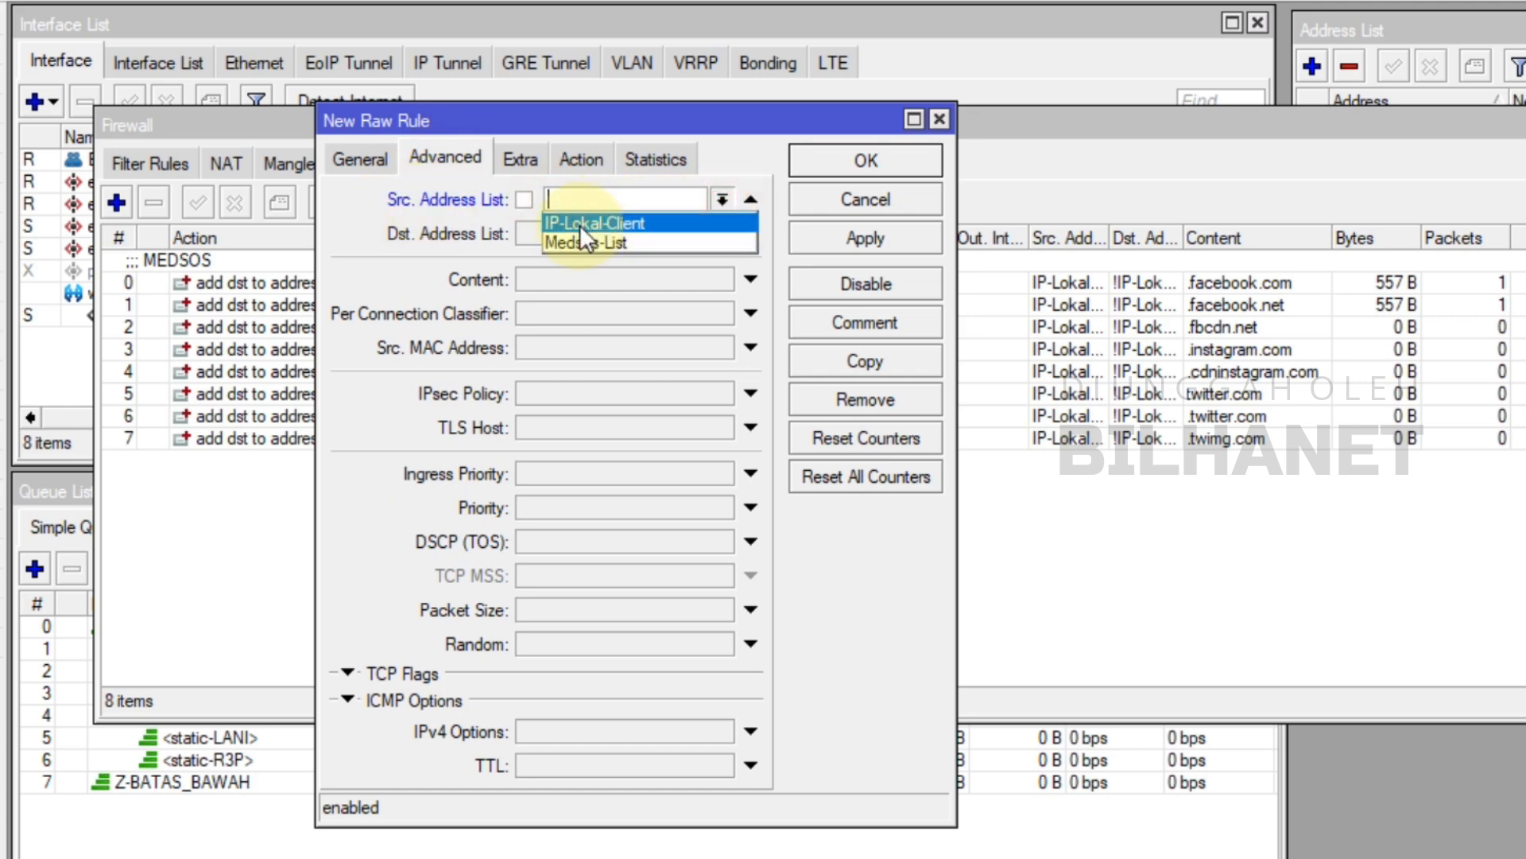
{"action": "left_click", "coordinate": [607, 222]}
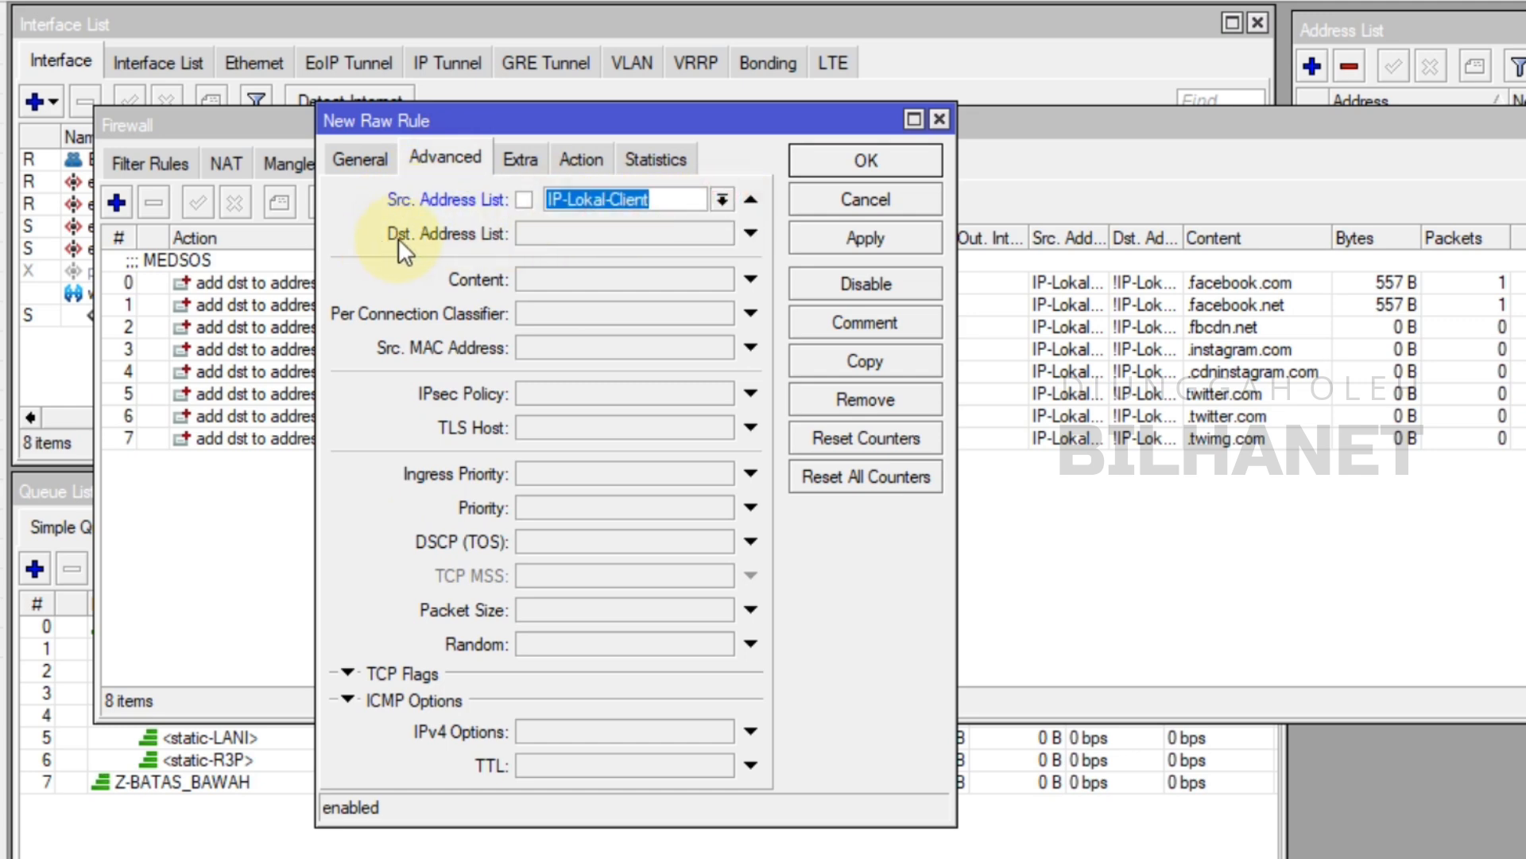
{"action": "left_click", "coordinate": [550, 232]}
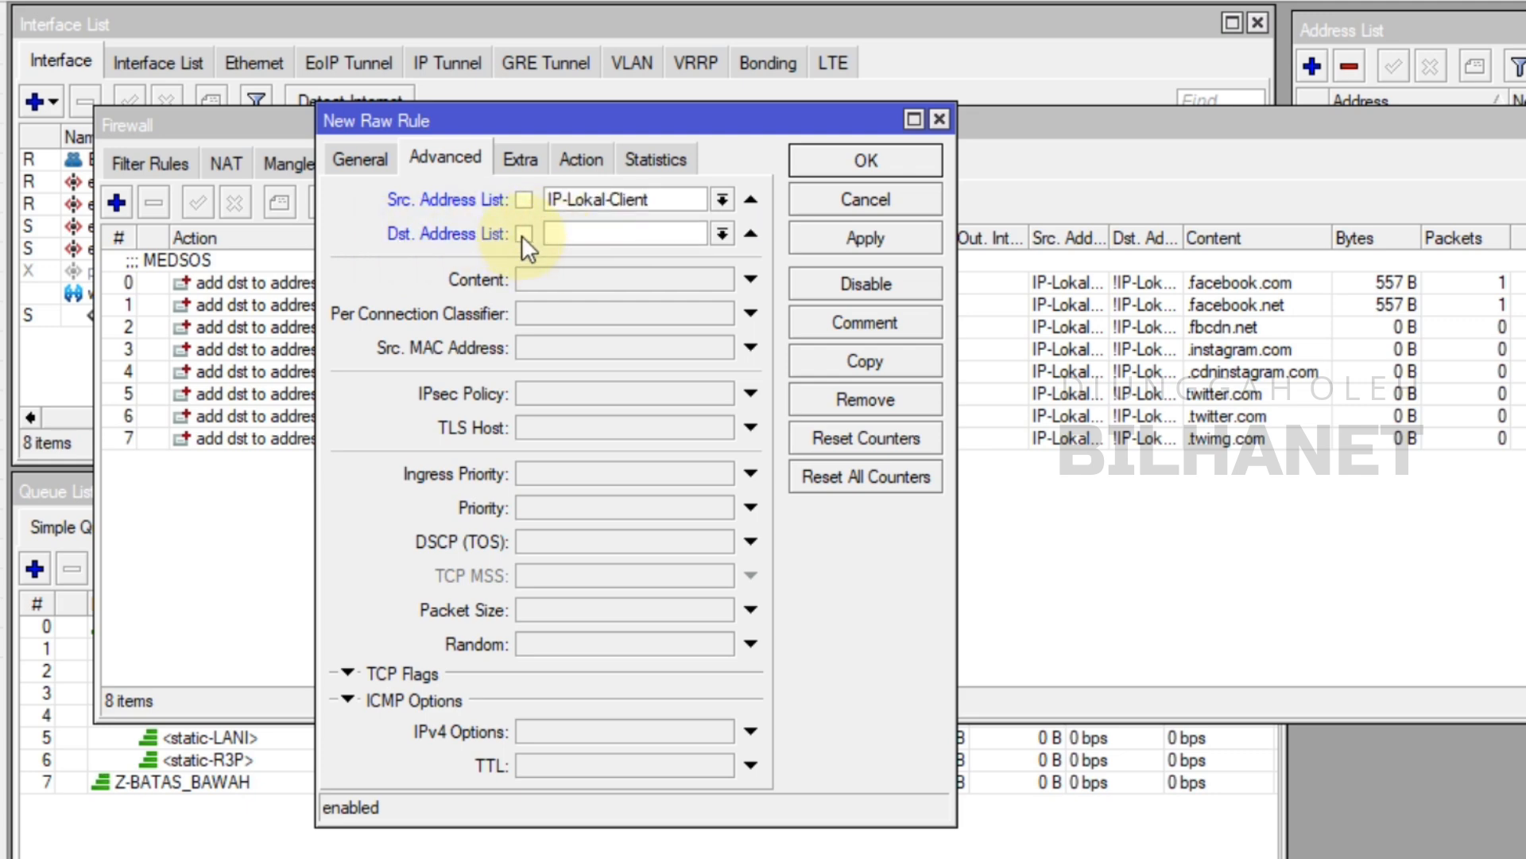
{"action": "left_click", "coordinate": [722, 233]}
{"action": "left_click", "coordinate": [592, 252]}
- Enable the raw rule's content condition and copy the domain .youtube.com from the YouTube traffic article in Firefox
{"action": "left_click", "coordinate": [563, 266]}
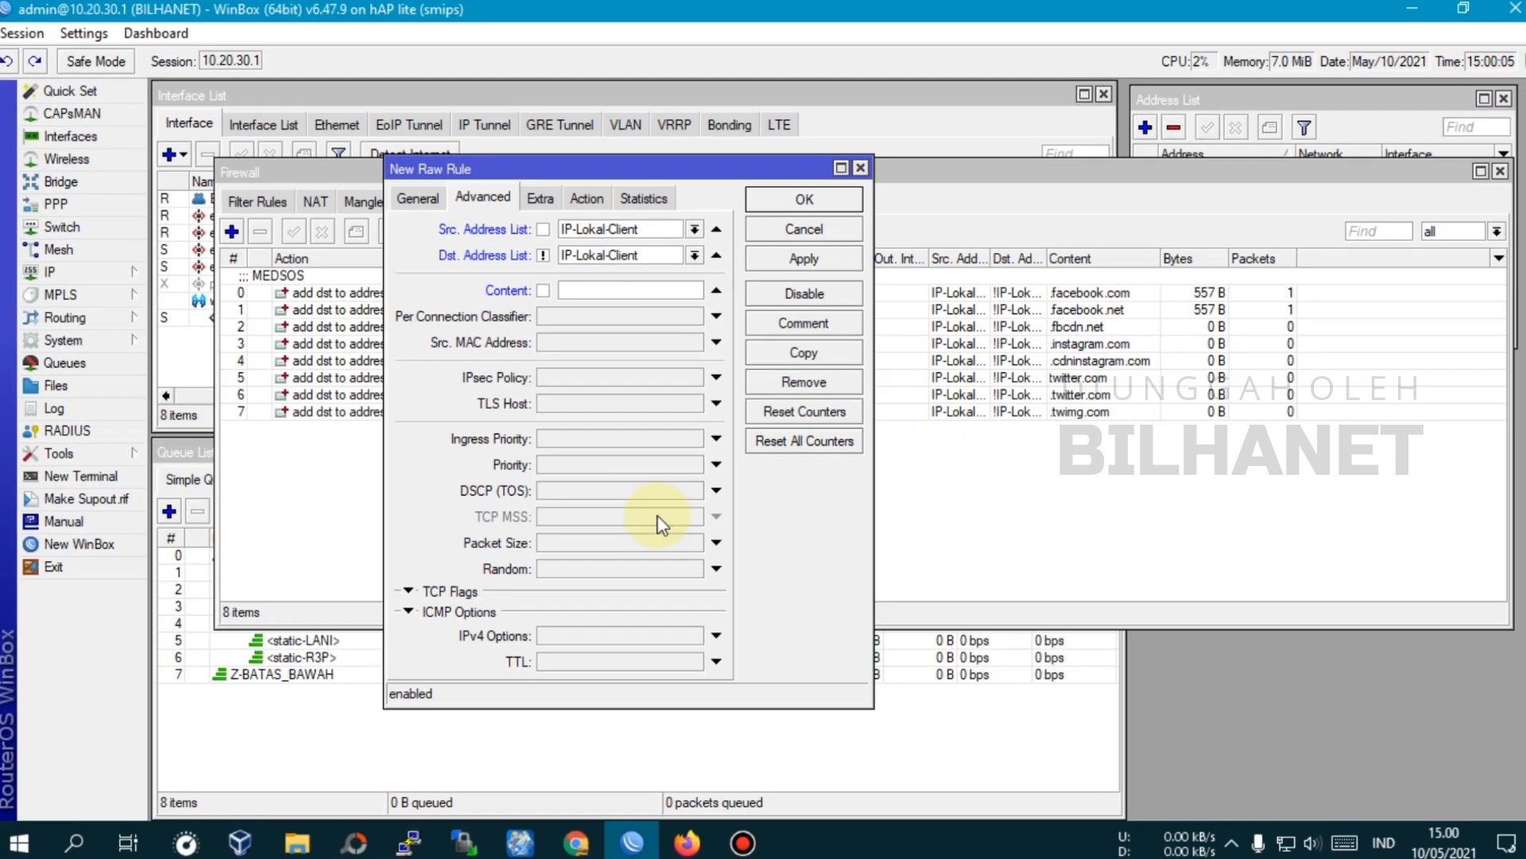
{"action": "mouse_move", "coordinate": [690, 844]}
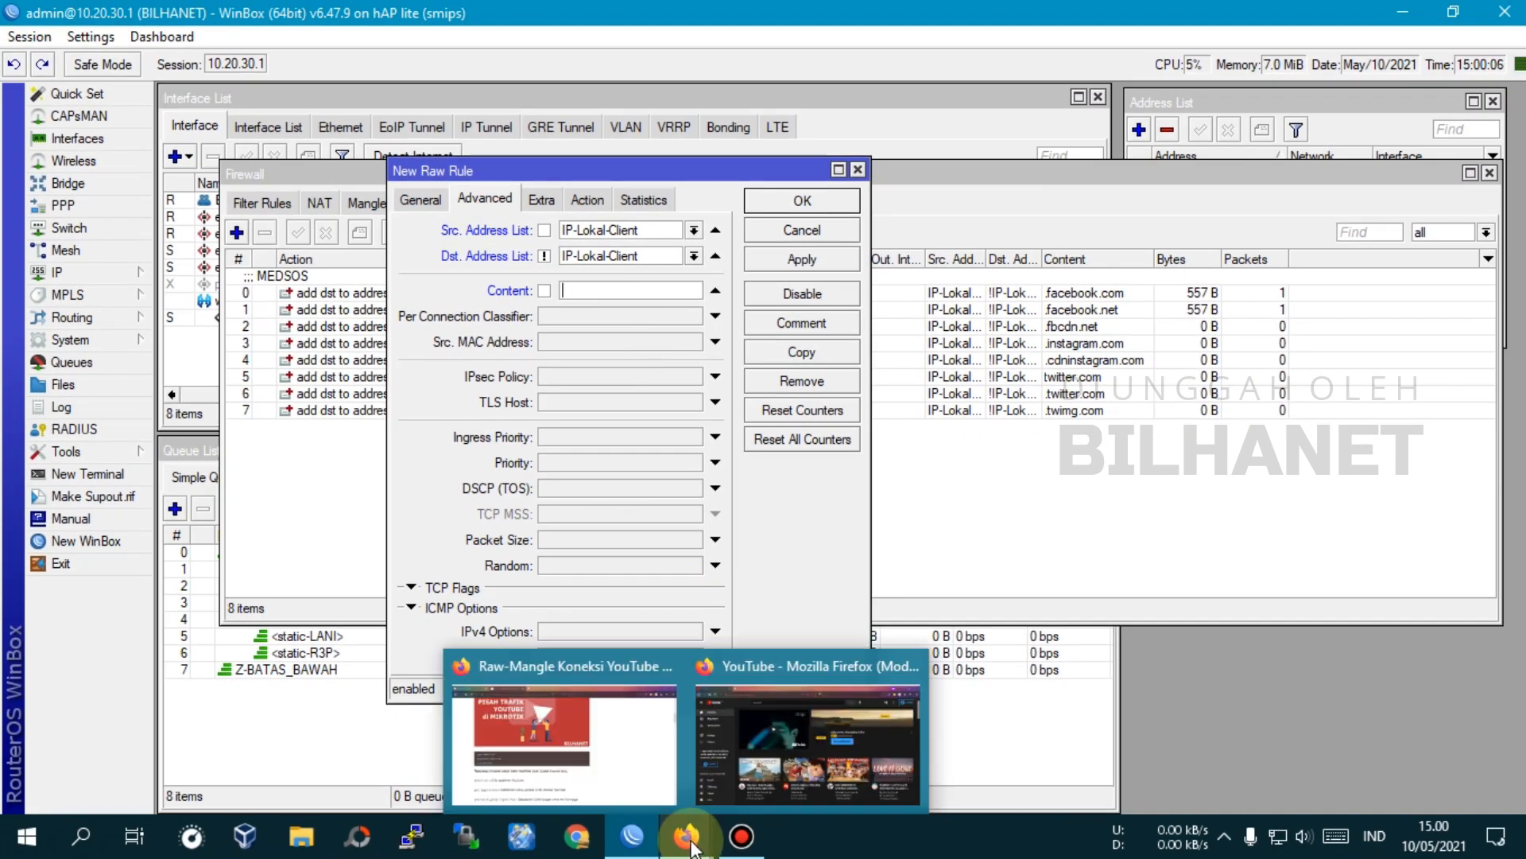
{"action": "left_click", "coordinate": [604, 763]}
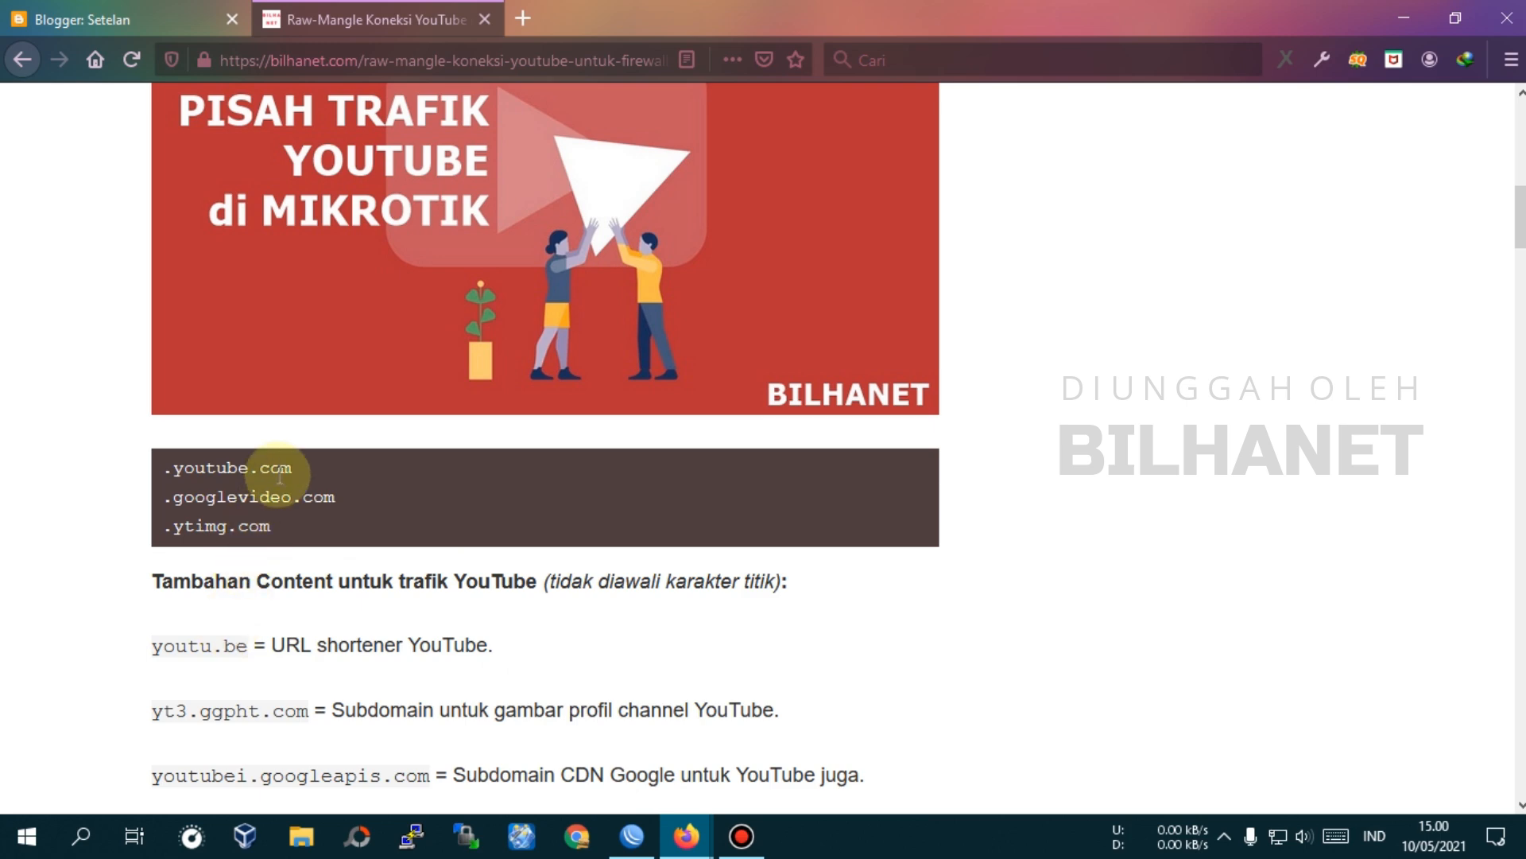
{"action": "left_click_drag", "start_coordinate": [164, 467], "coordinate": [294, 469]}
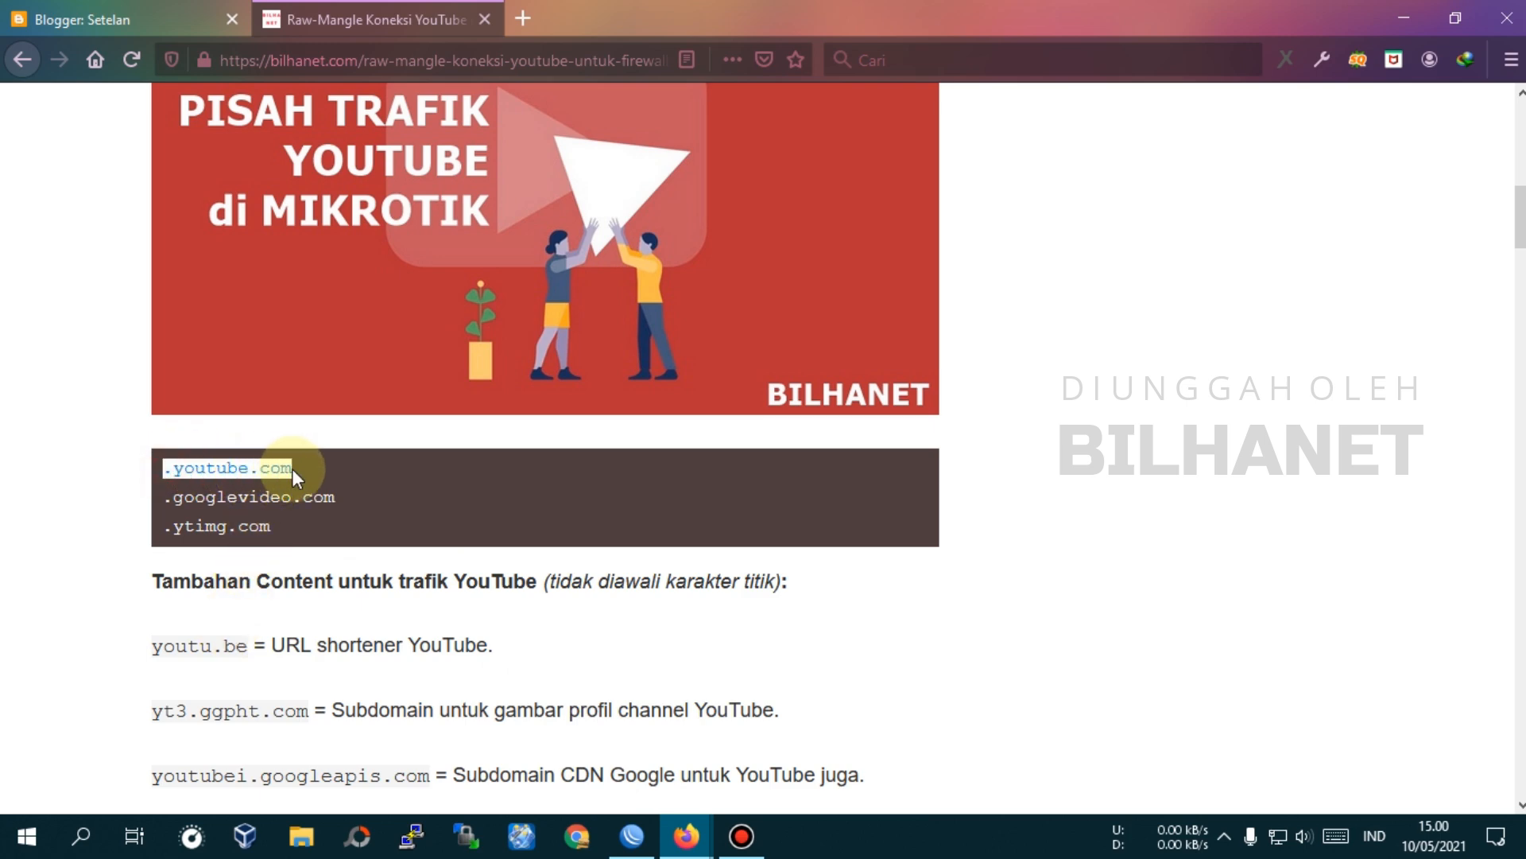
{"action": "right_click", "coordinate": [279, 473]}
{"action": "left_click", "coordinate": [318, 490]}
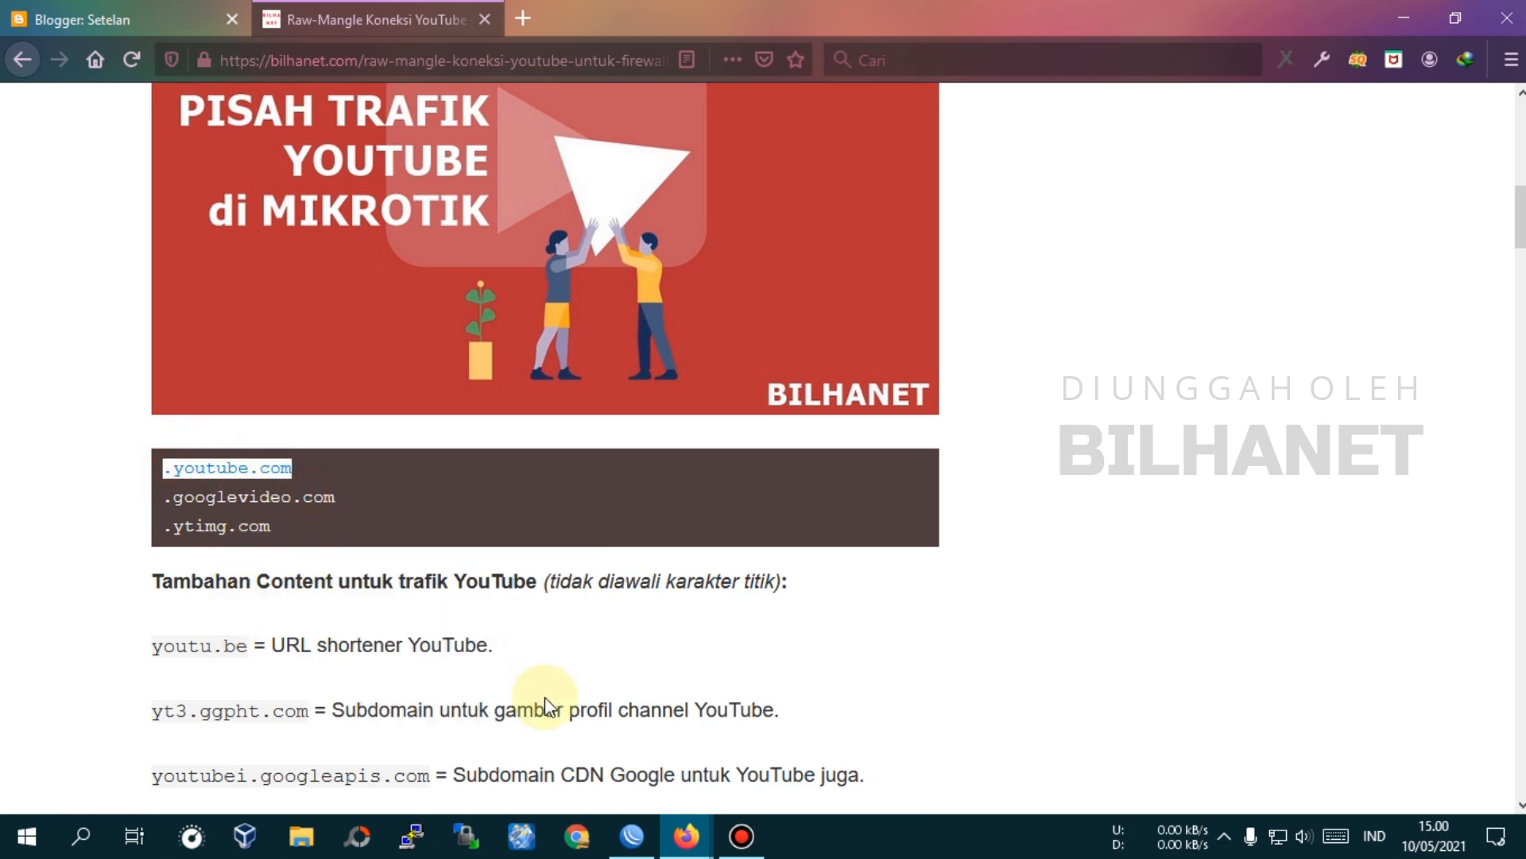
- Return to WinBox and paste .youtube.com as the raw rule's content
{"action": "left_click", "coordinate": [632, 837]}
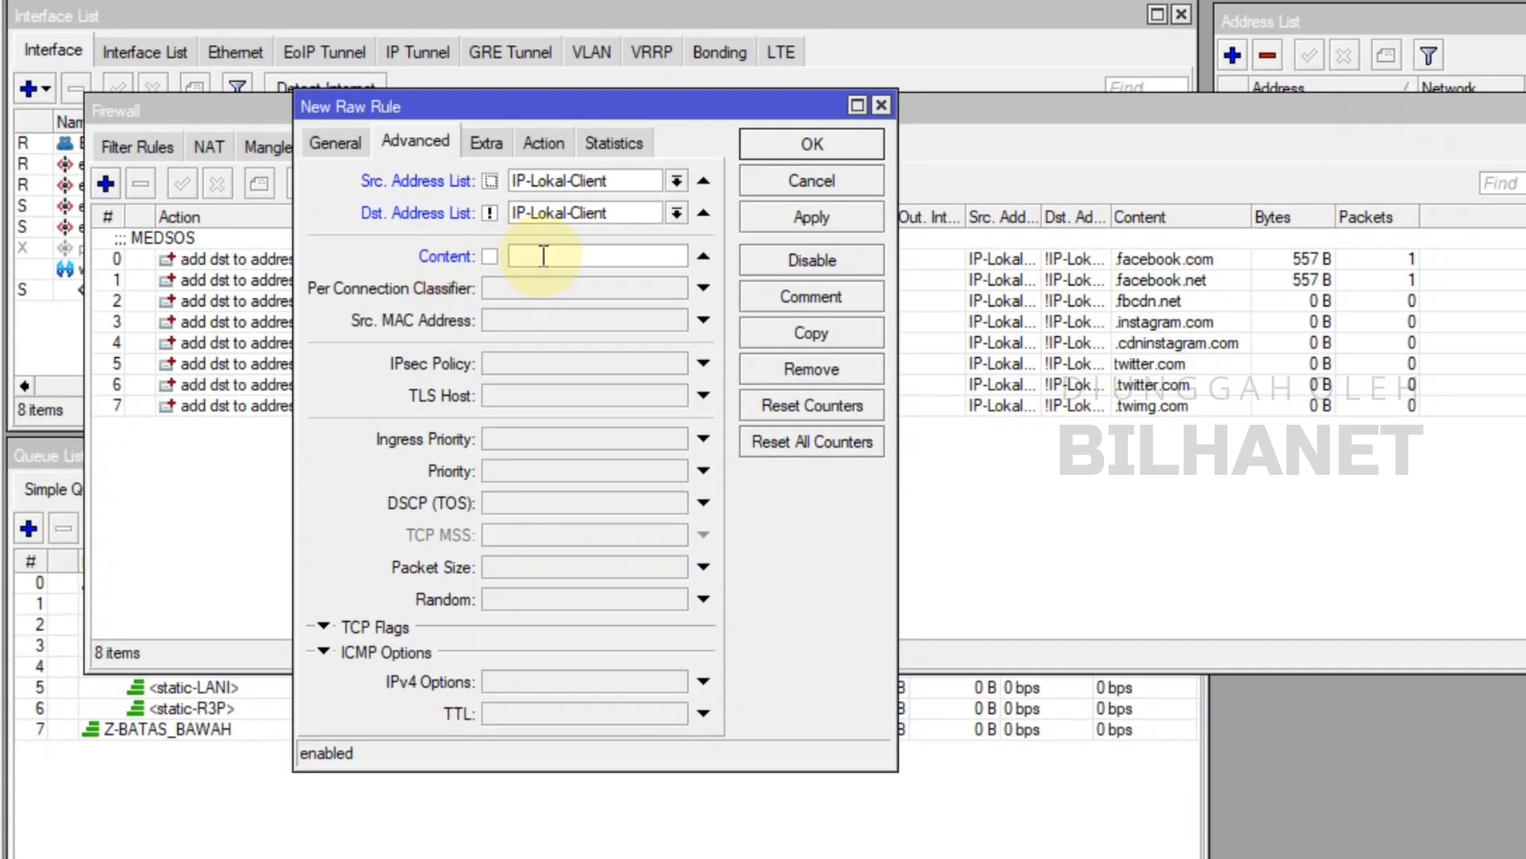
{"action": "right_click", "coordinate": [587, 291]}
{"action": "left_click", "coordinate": [603, 334]}
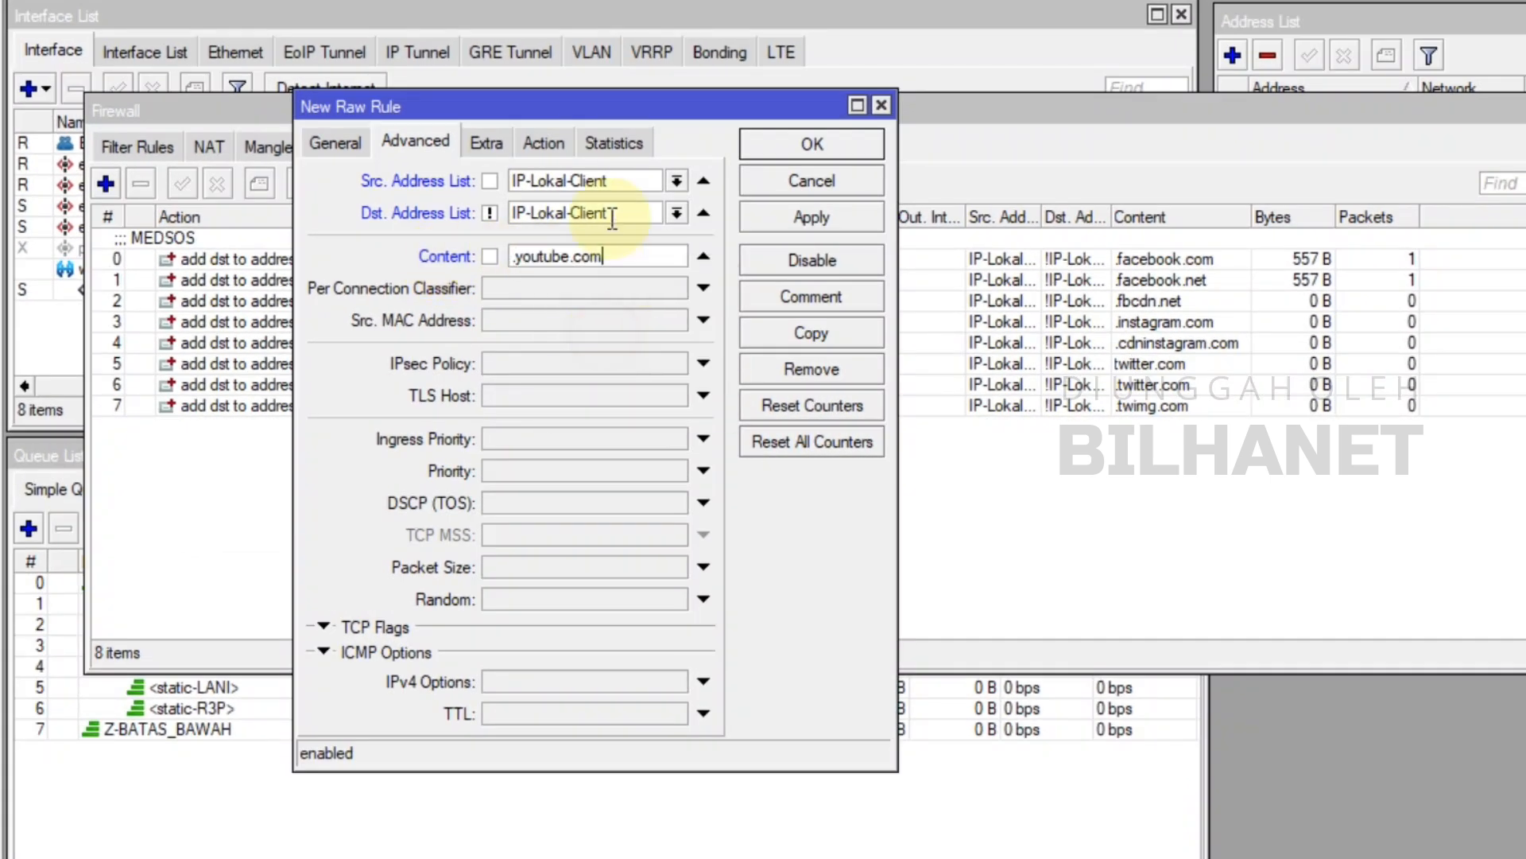
- Set the raw rule's action to add dst to address list, using a new address list named YouTube-List
{"action": "left_click", "coordinate": [555, 143]}
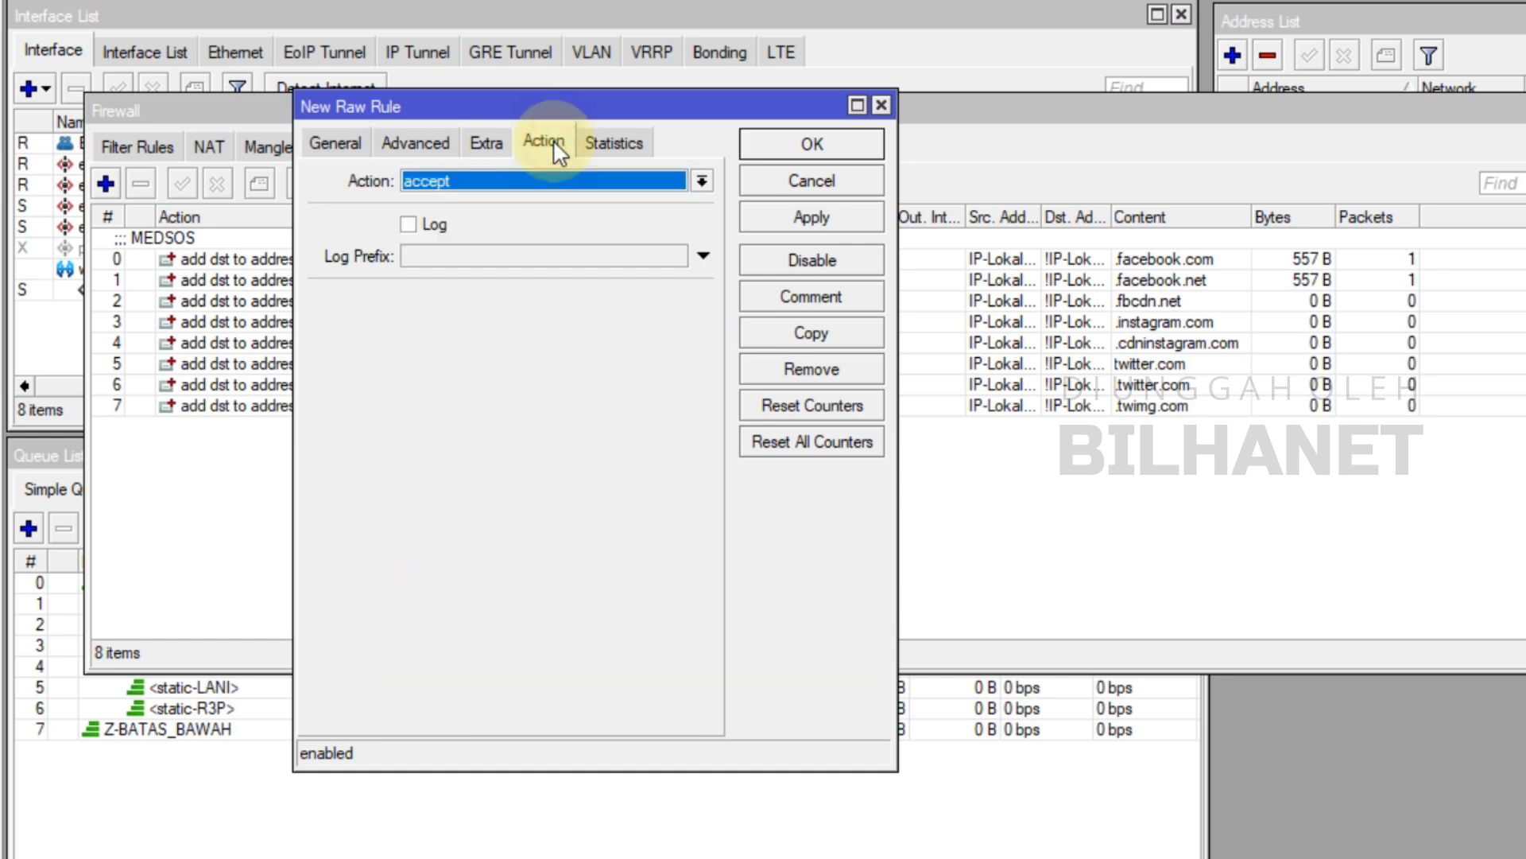
{"action": "left_click", "coordinate": [441, 181]}
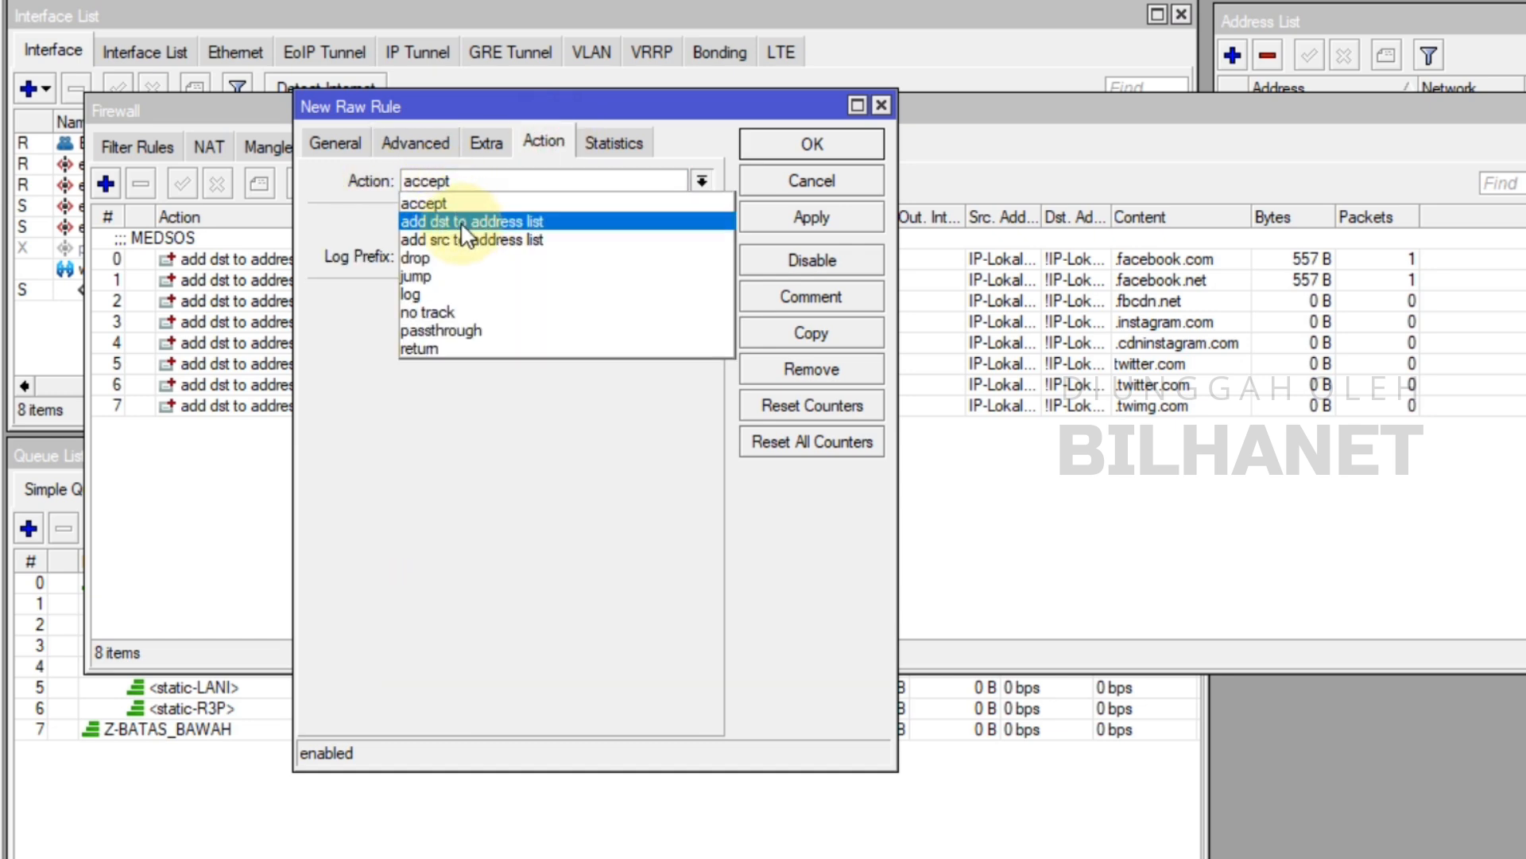
{"action": "left_click", "coordinate": [483, 223]}
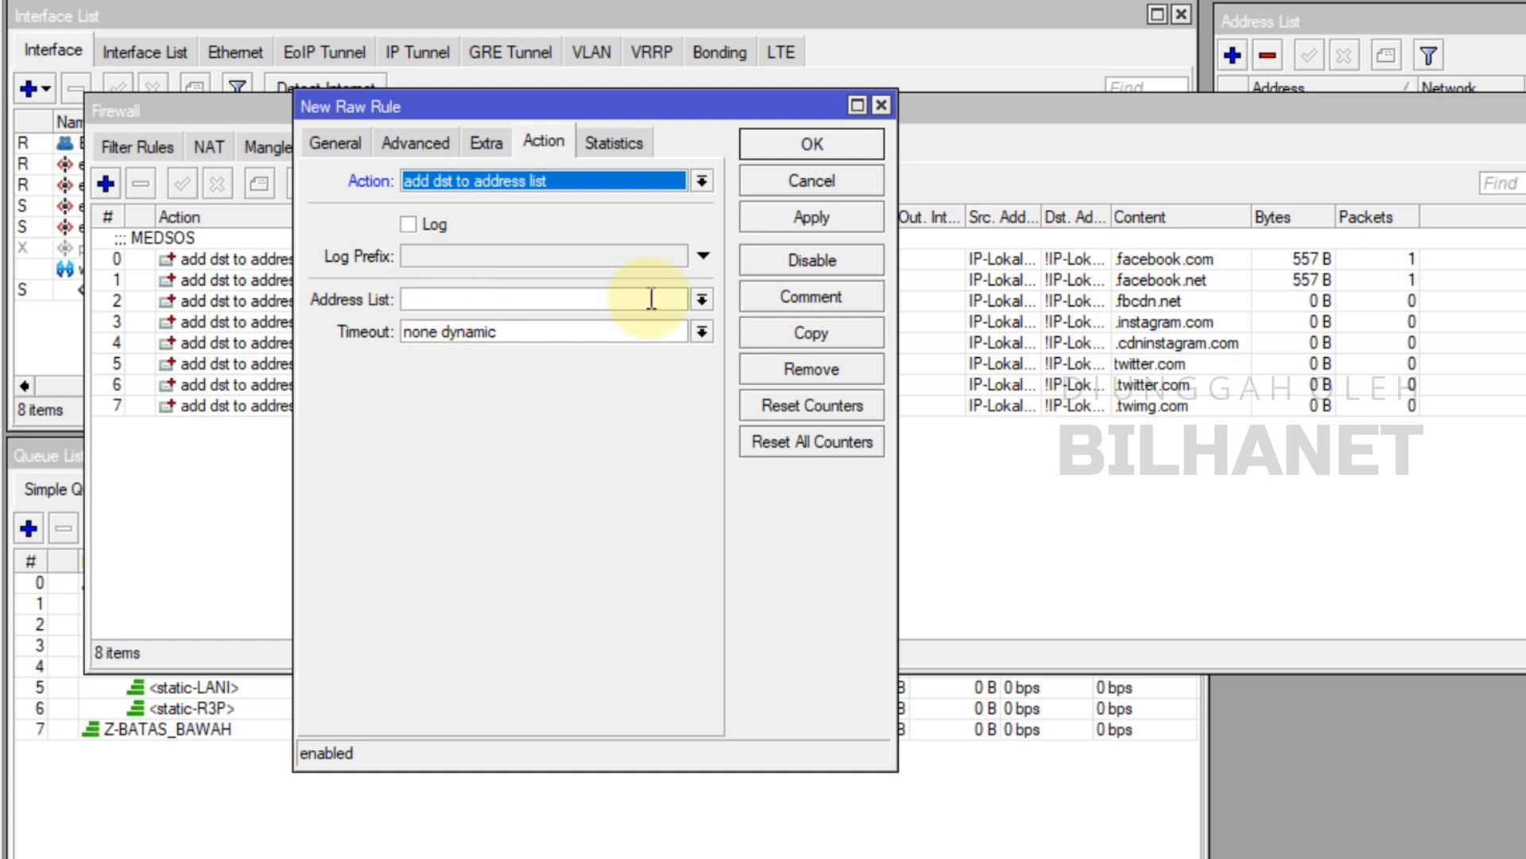
{"action": "left_click", "coordinate": [703, 299]}
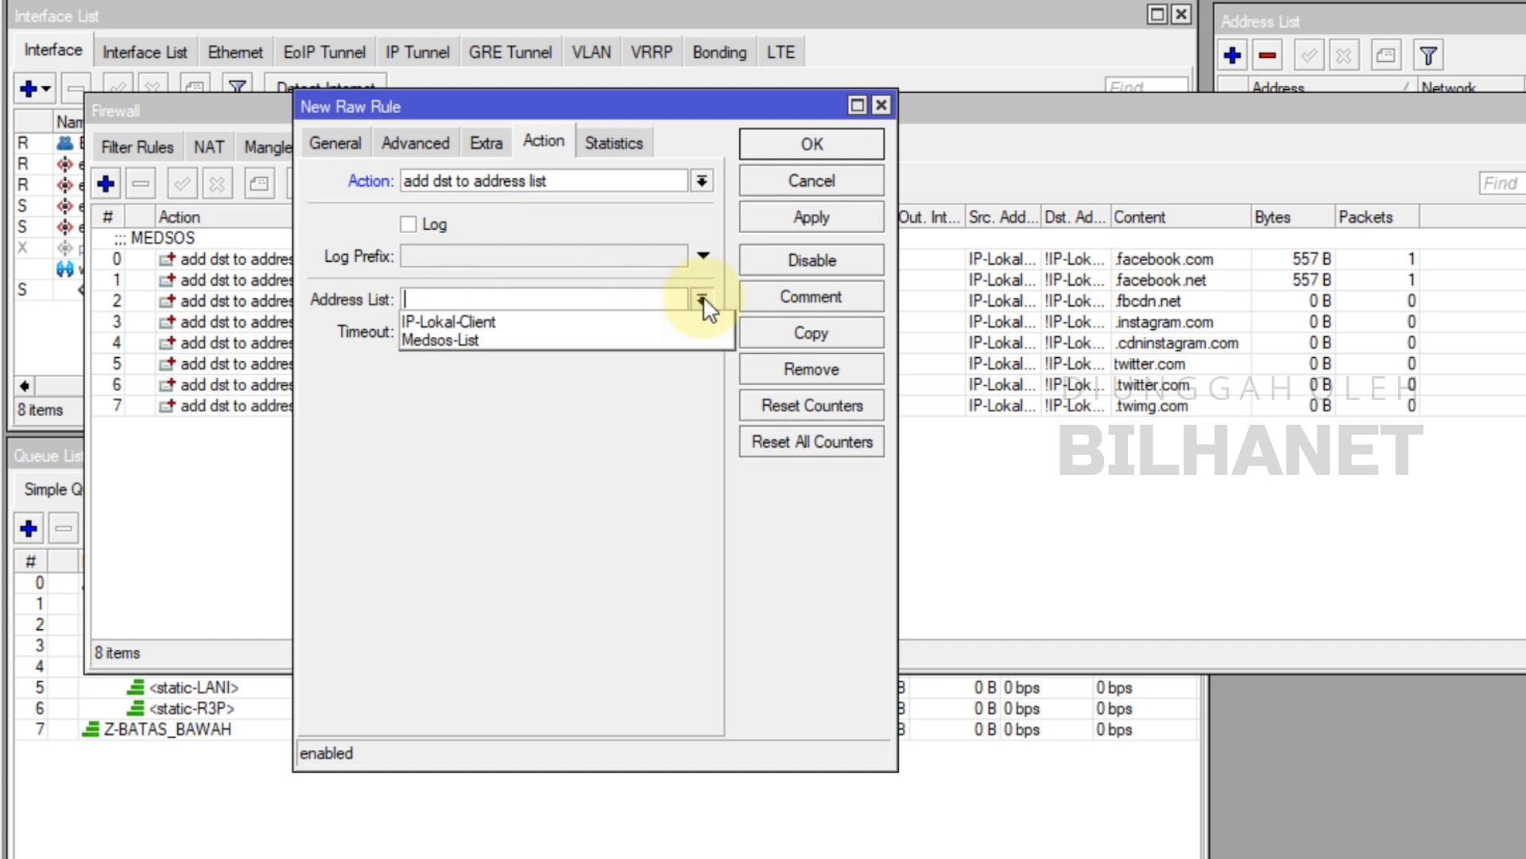
{"action": "type", "text": "YouTube-List"}
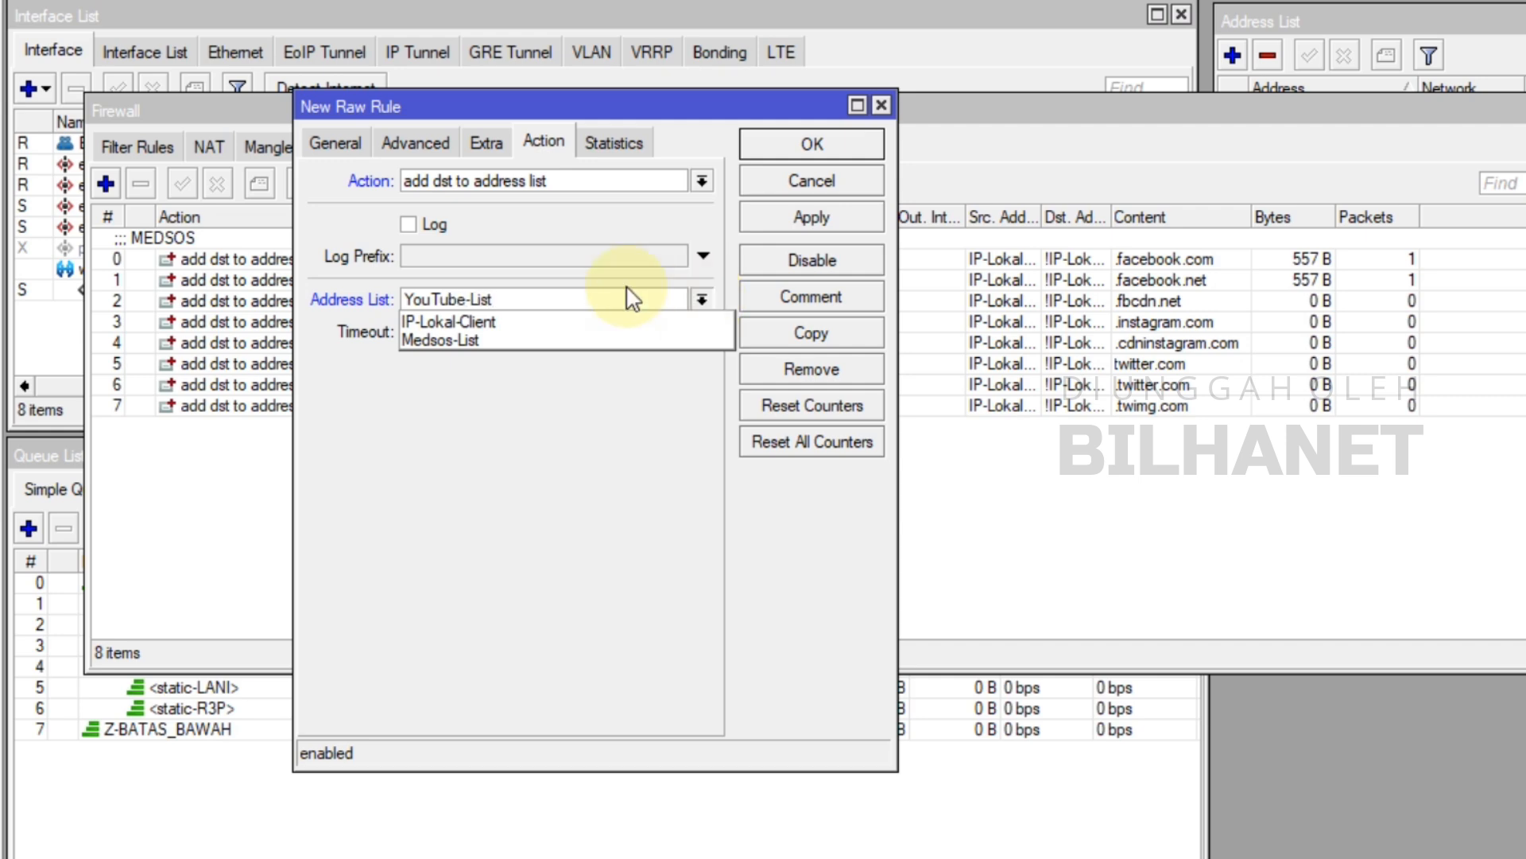
{"action": "left_click", "coordinate": [368, 340]}
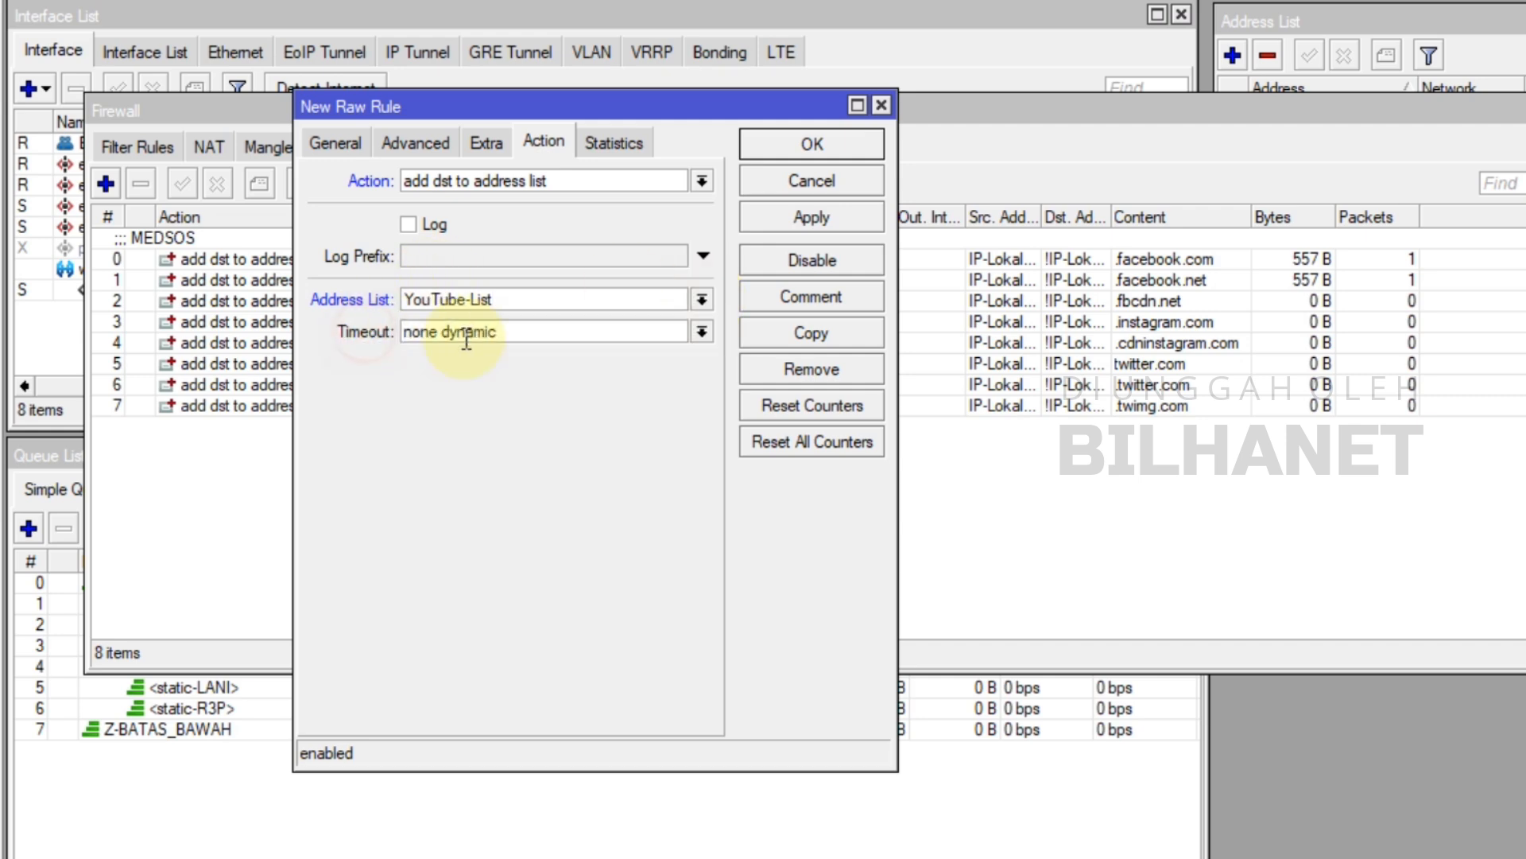
- Set the address list timeout to 01:00:00 and save the .youtube.com raw rule
{"action": "left_click", "coordinate": [518, 332]}
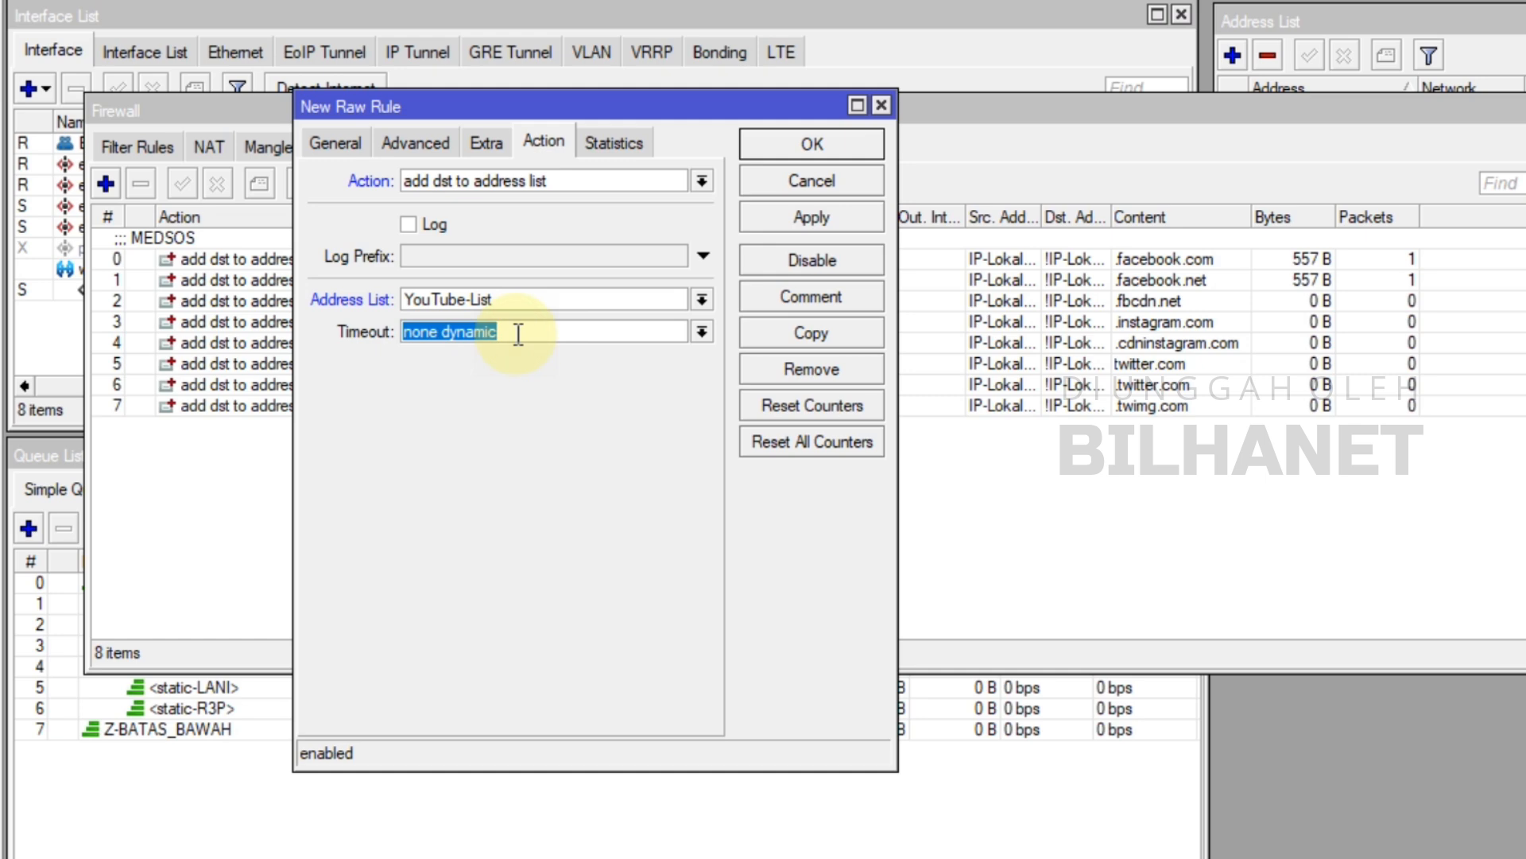
{"action": "type", "text": "01:"}
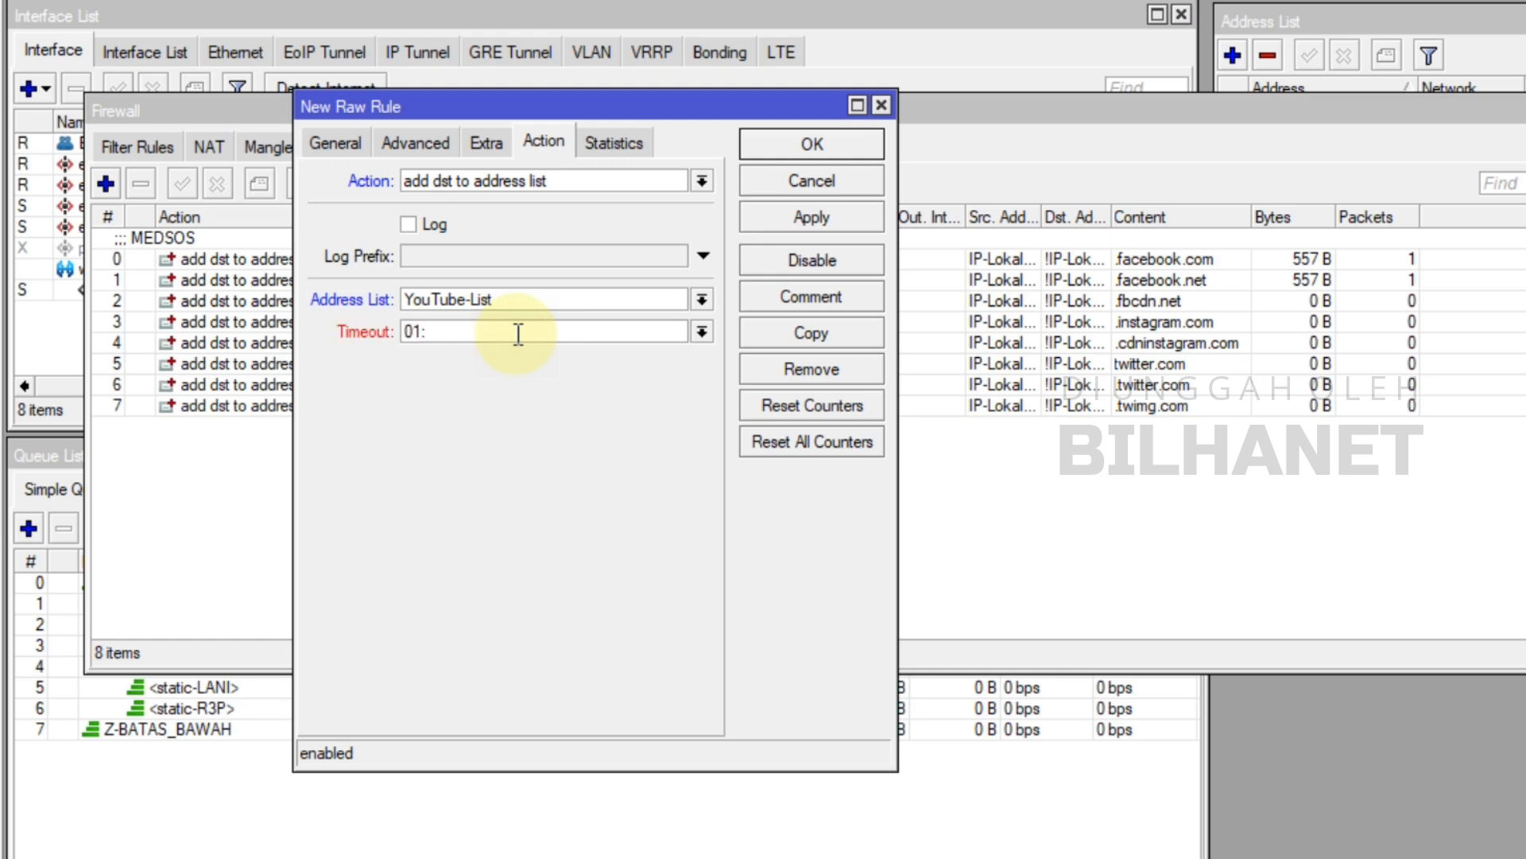
{"action": "type", "text": "00:00"}
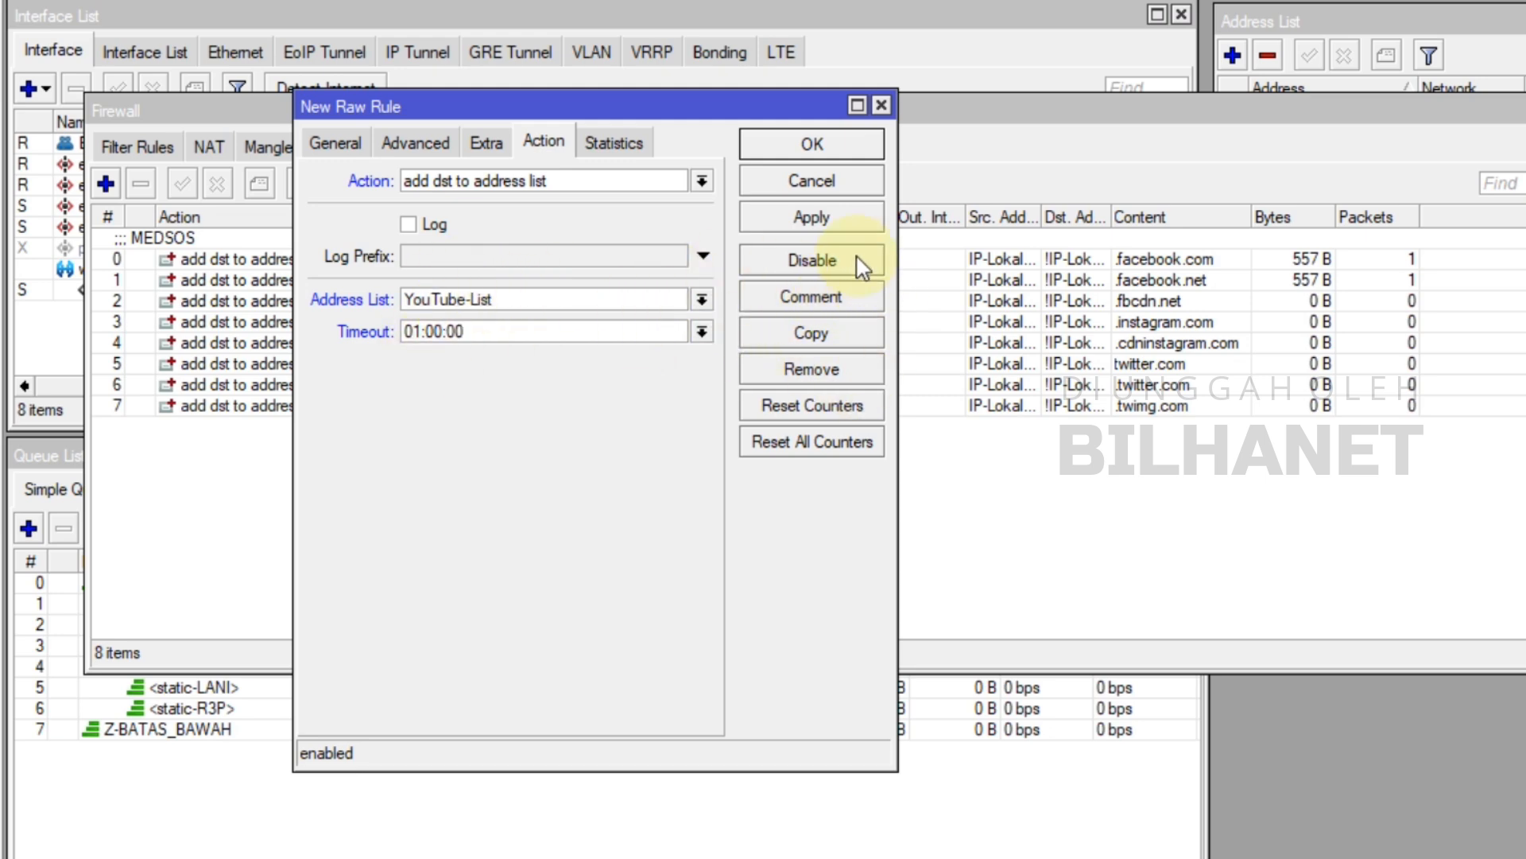
{"action": "left_click", "coordinate": [843, 219]}
{"action": "left_click", "coordinate": [829, 155]}
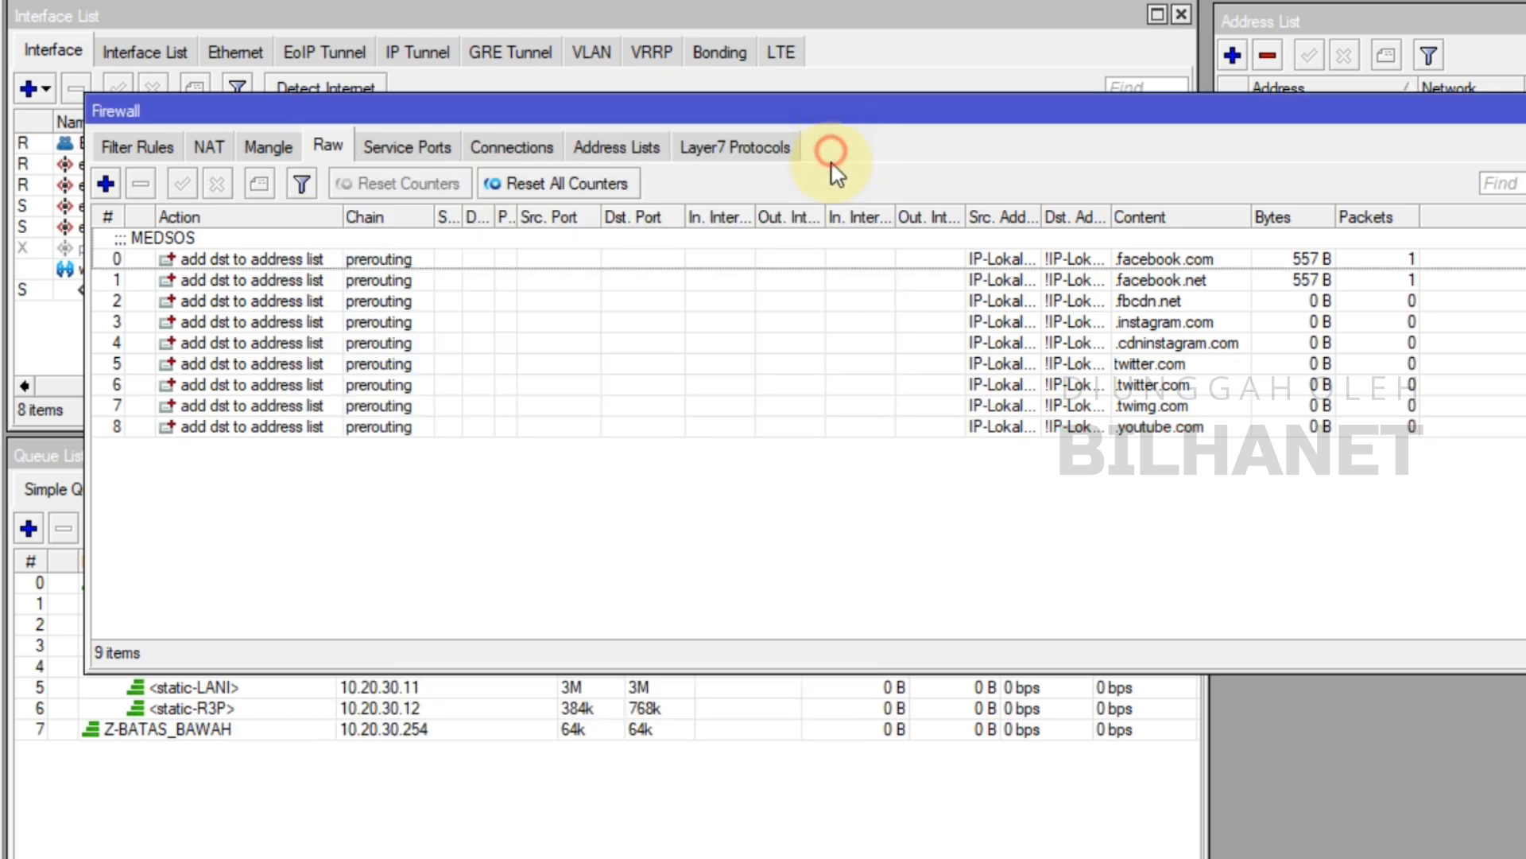
- Add the comment YOUTUBE to the .youtube.com raw rule
{"action": "left_click", "coordinate": [354, 427]}
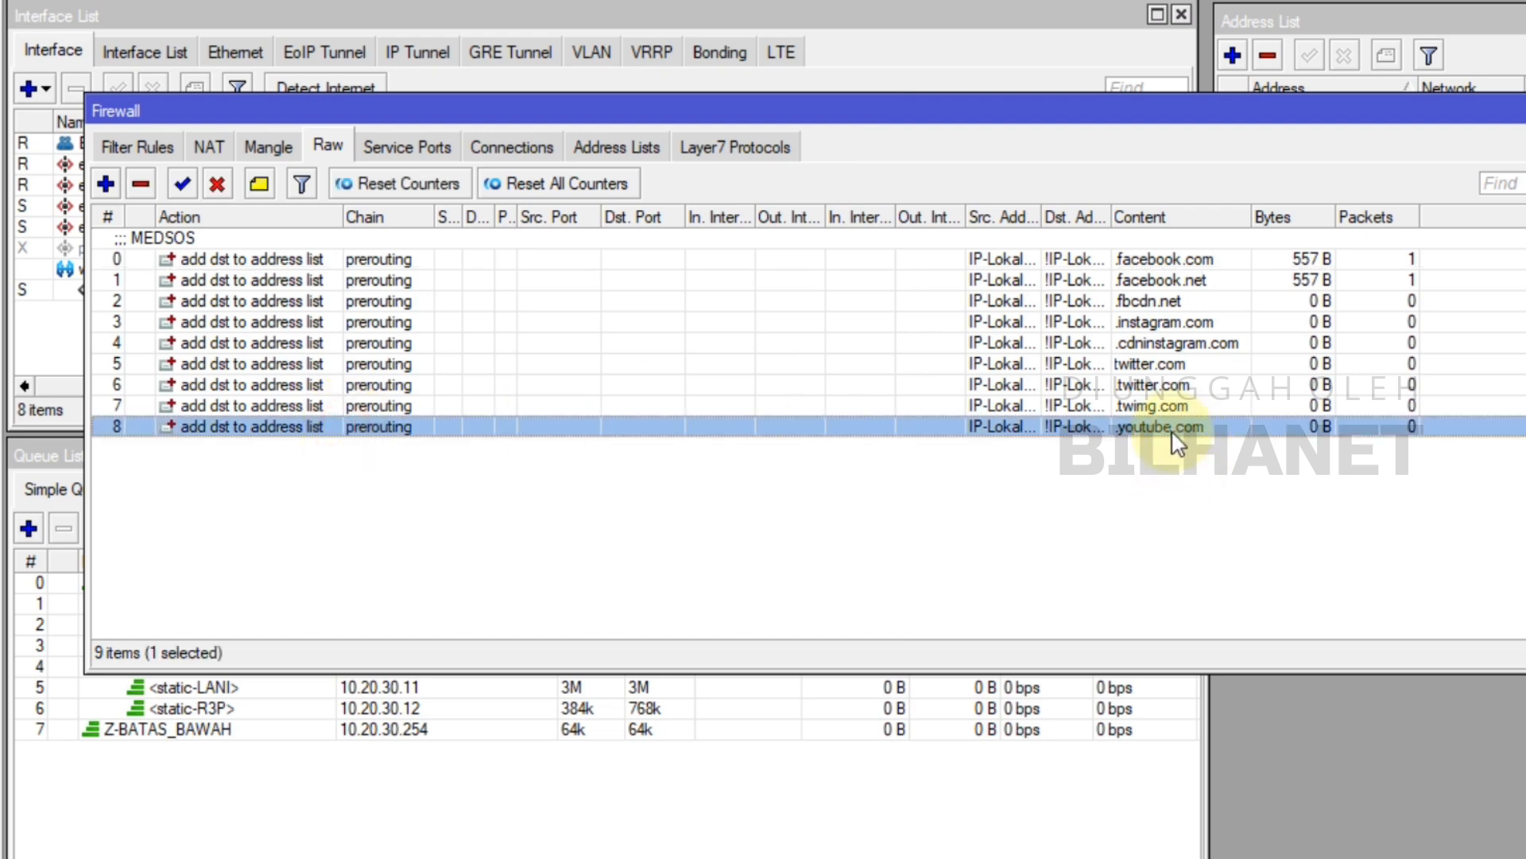
{"action": "left_click", "coordinate": [259, 185]}
{"action": "type", "text": "YOUTUBE"}
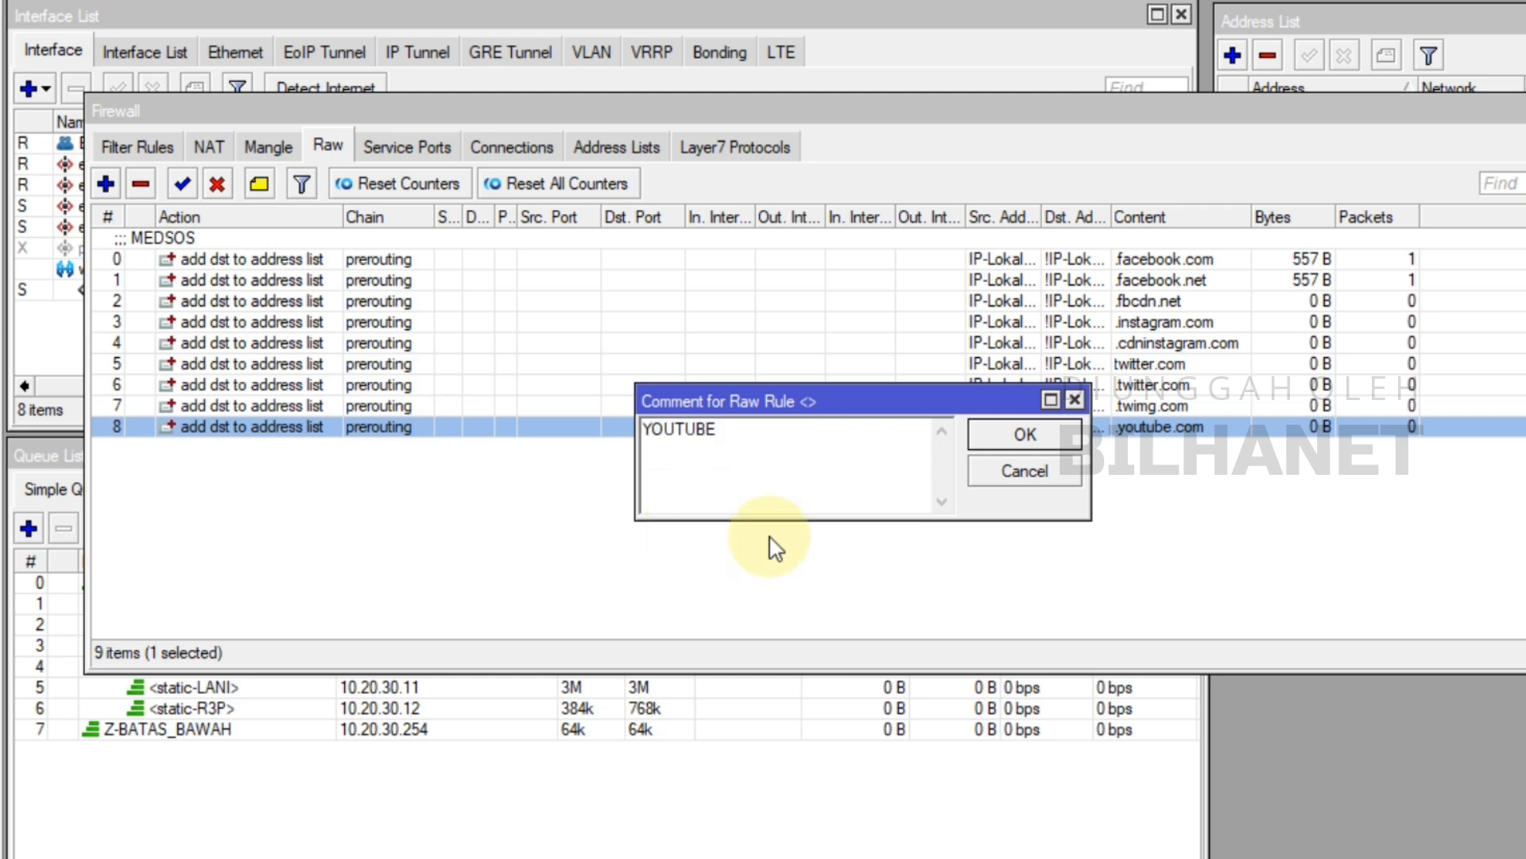
{"action": "left_click", "coordinate": [1019, 434]}
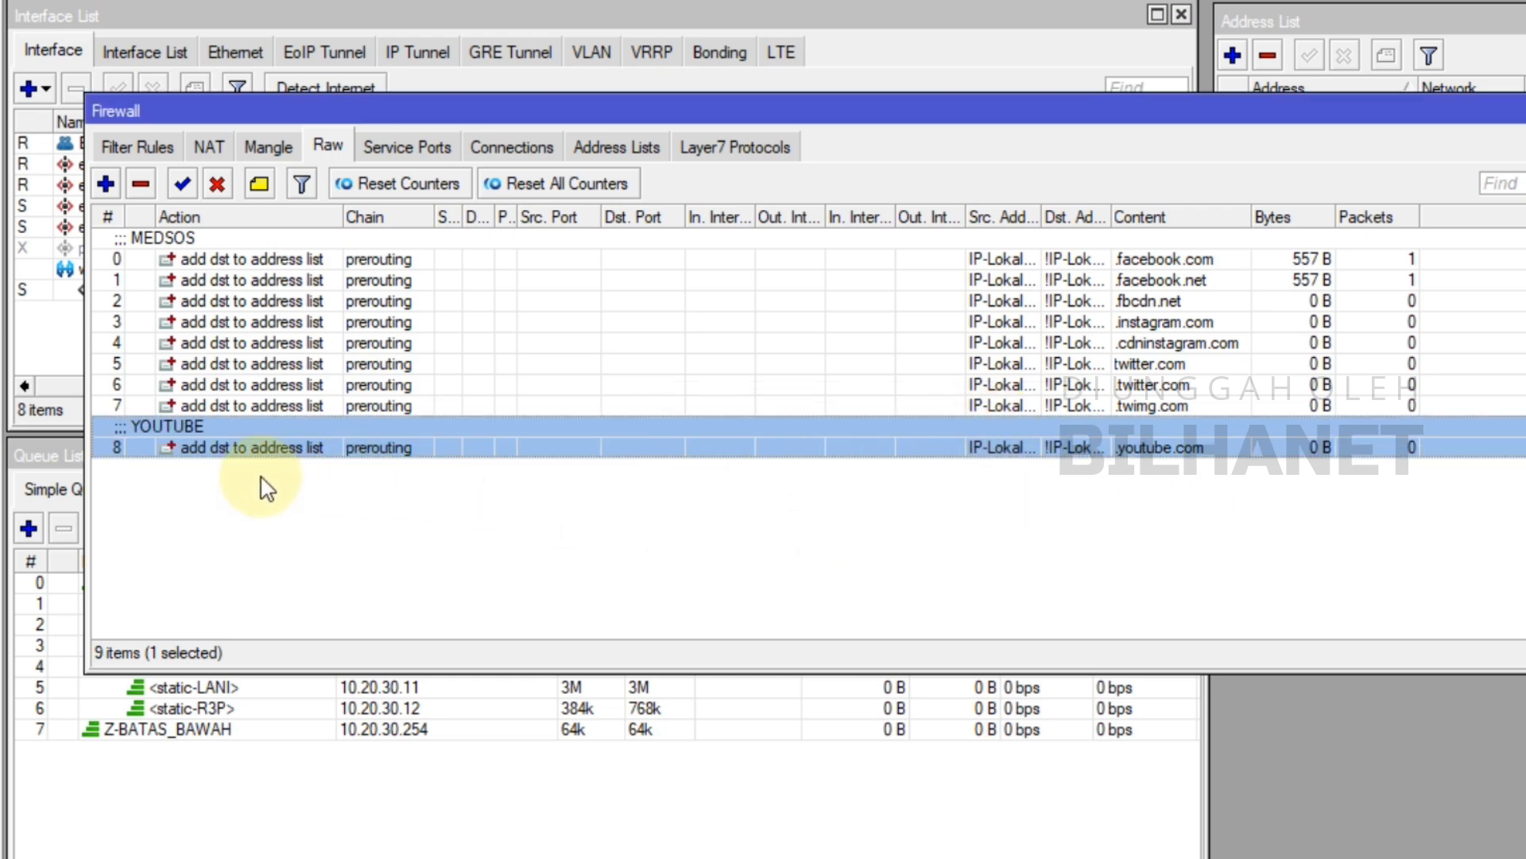
- Start another prerouting raw rule with source address list IP-Lokal-Client and destination address list not IP-Lokal-Client
{"action": "left_click", "coordinate": [105, 188]}
{"action": "left_click", "coordinate": [346, 149]}
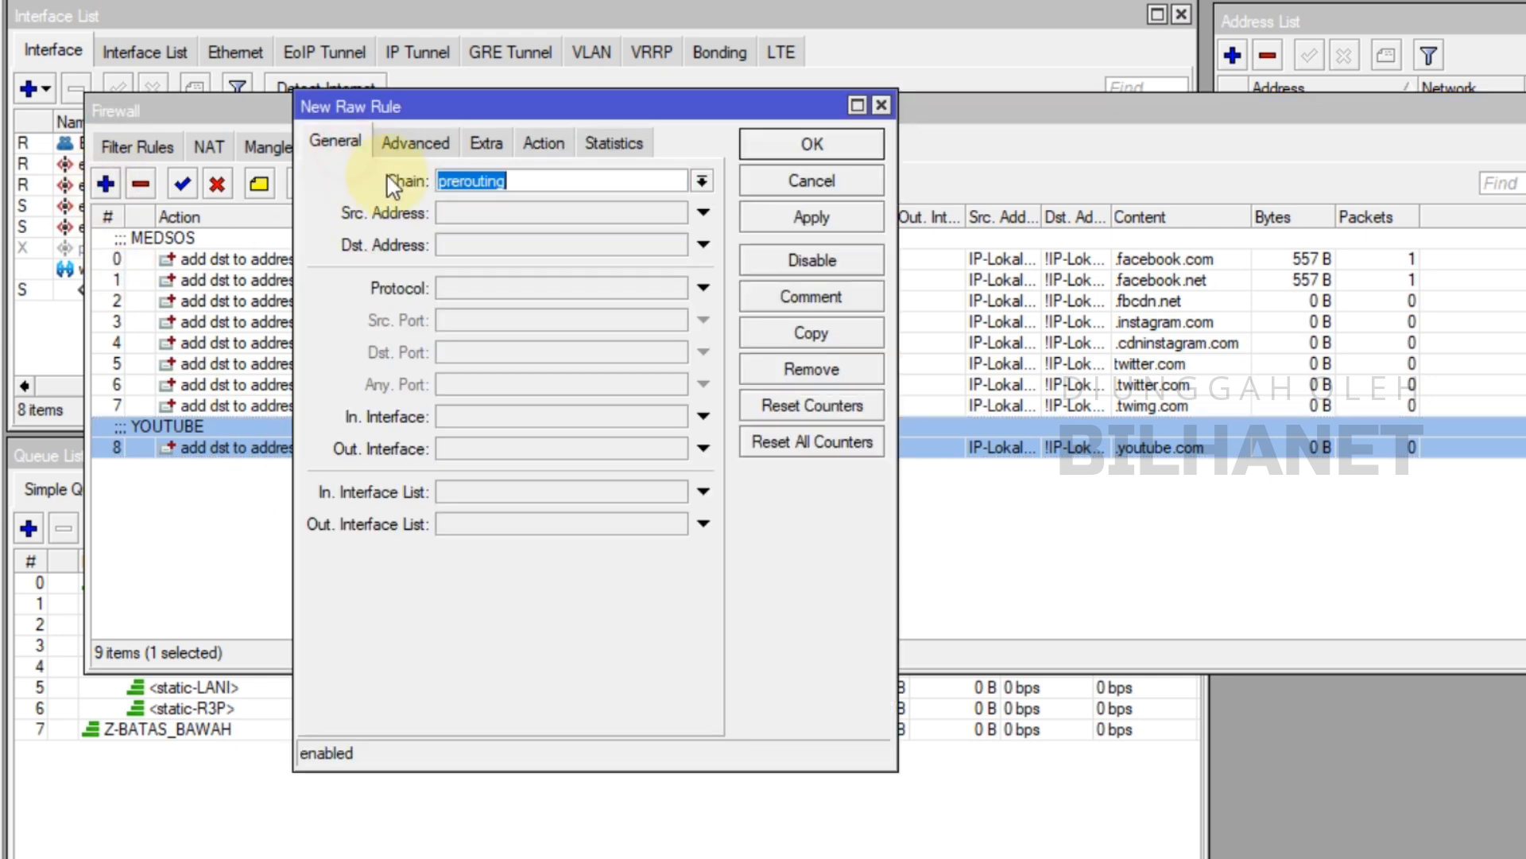
{"action": "left_click", "coordinate": [417, 141]}
{"action": "left_click", "coordinate": [528, 183]}
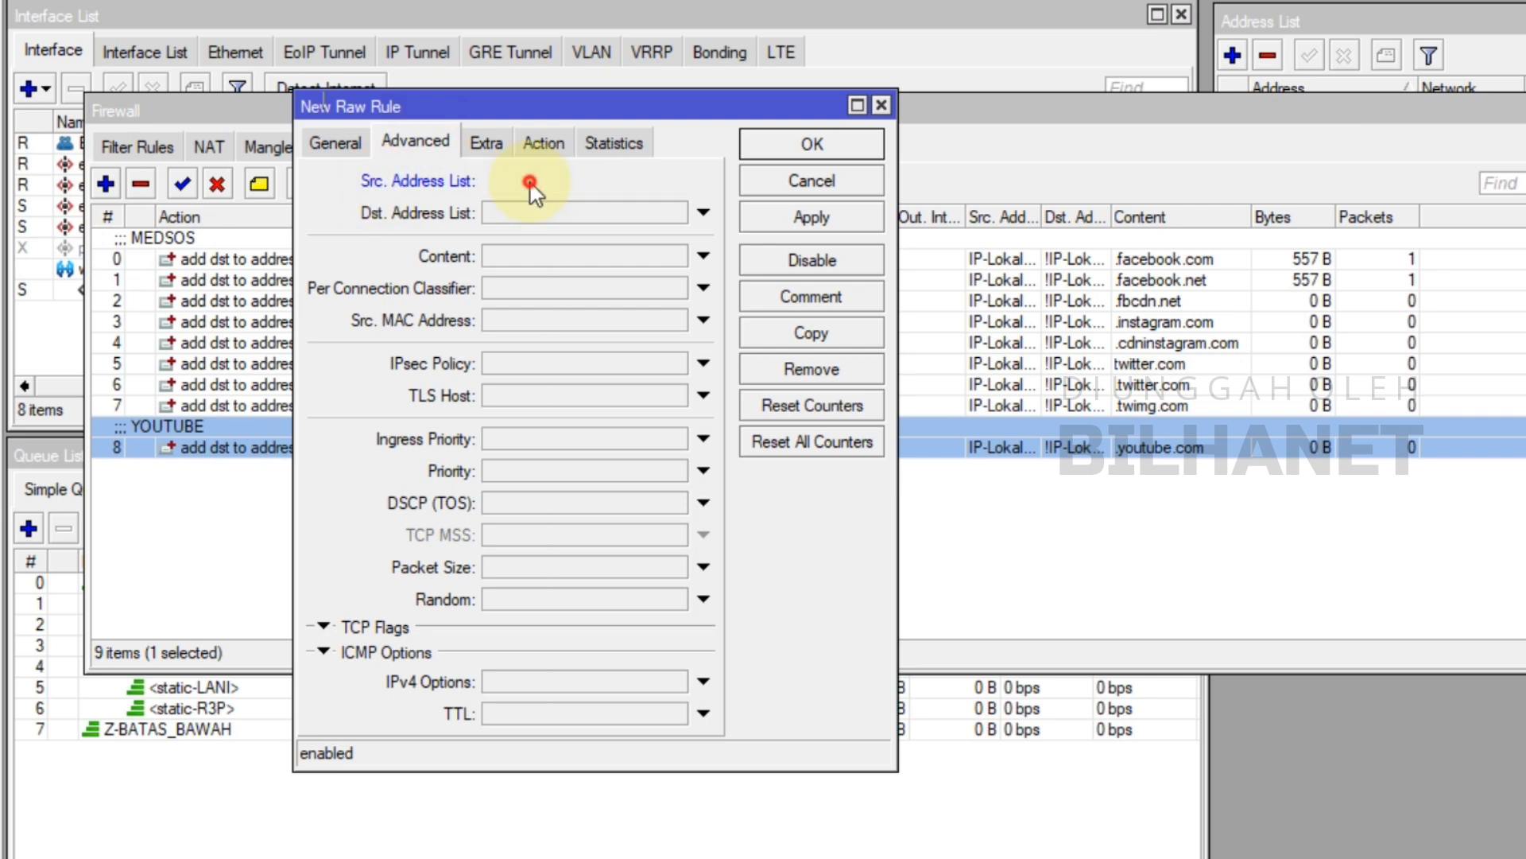
{"action": "left_click", "coordinate": [677, 180]}
{"action": "left_click", "coordinate": [572, 205]}
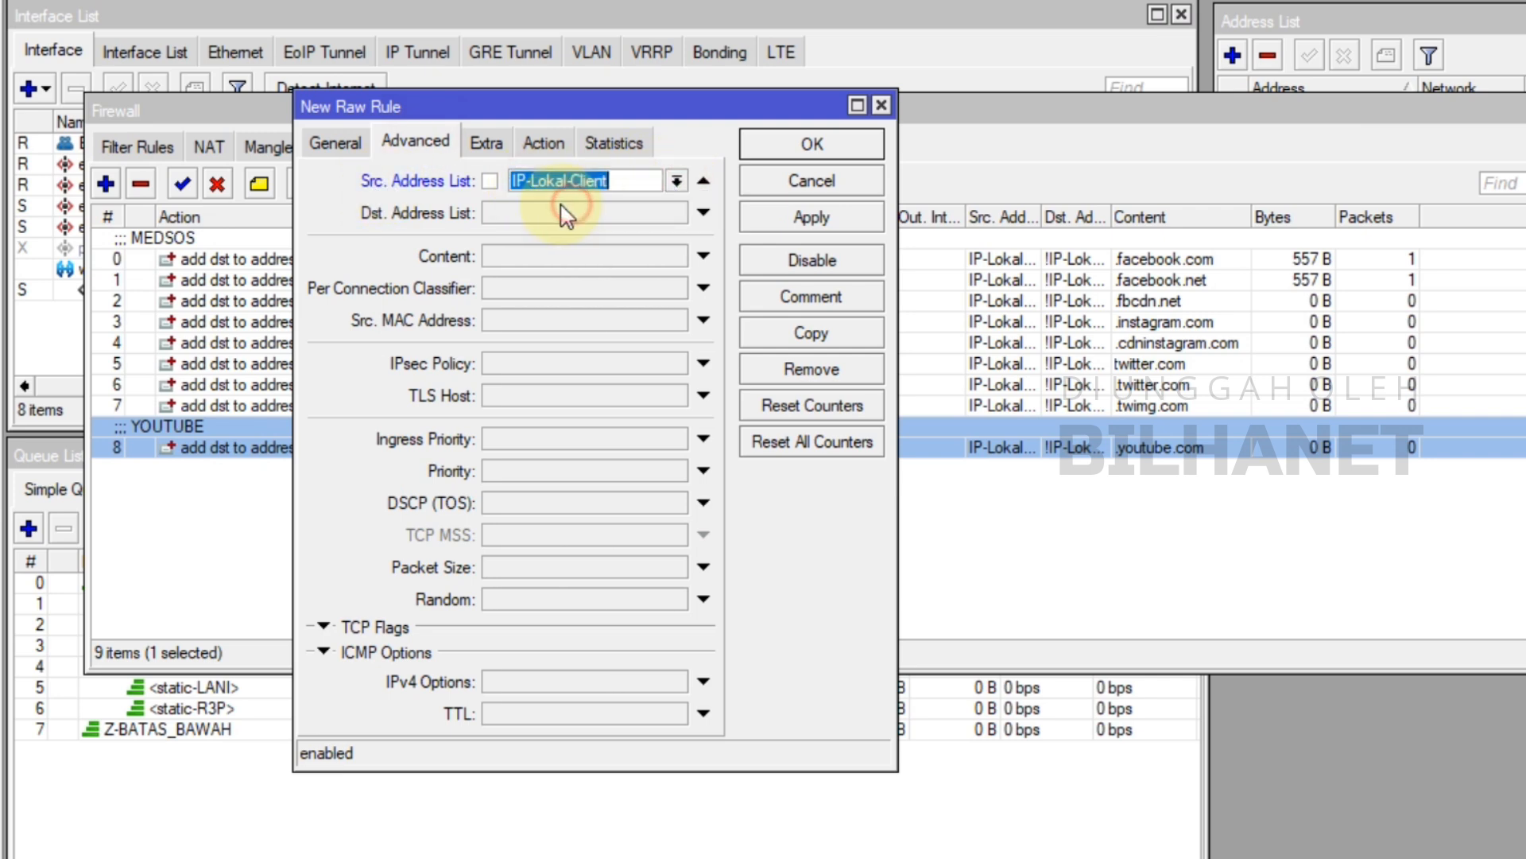
{"action": "left_click", "coordinate": [517, 213]}
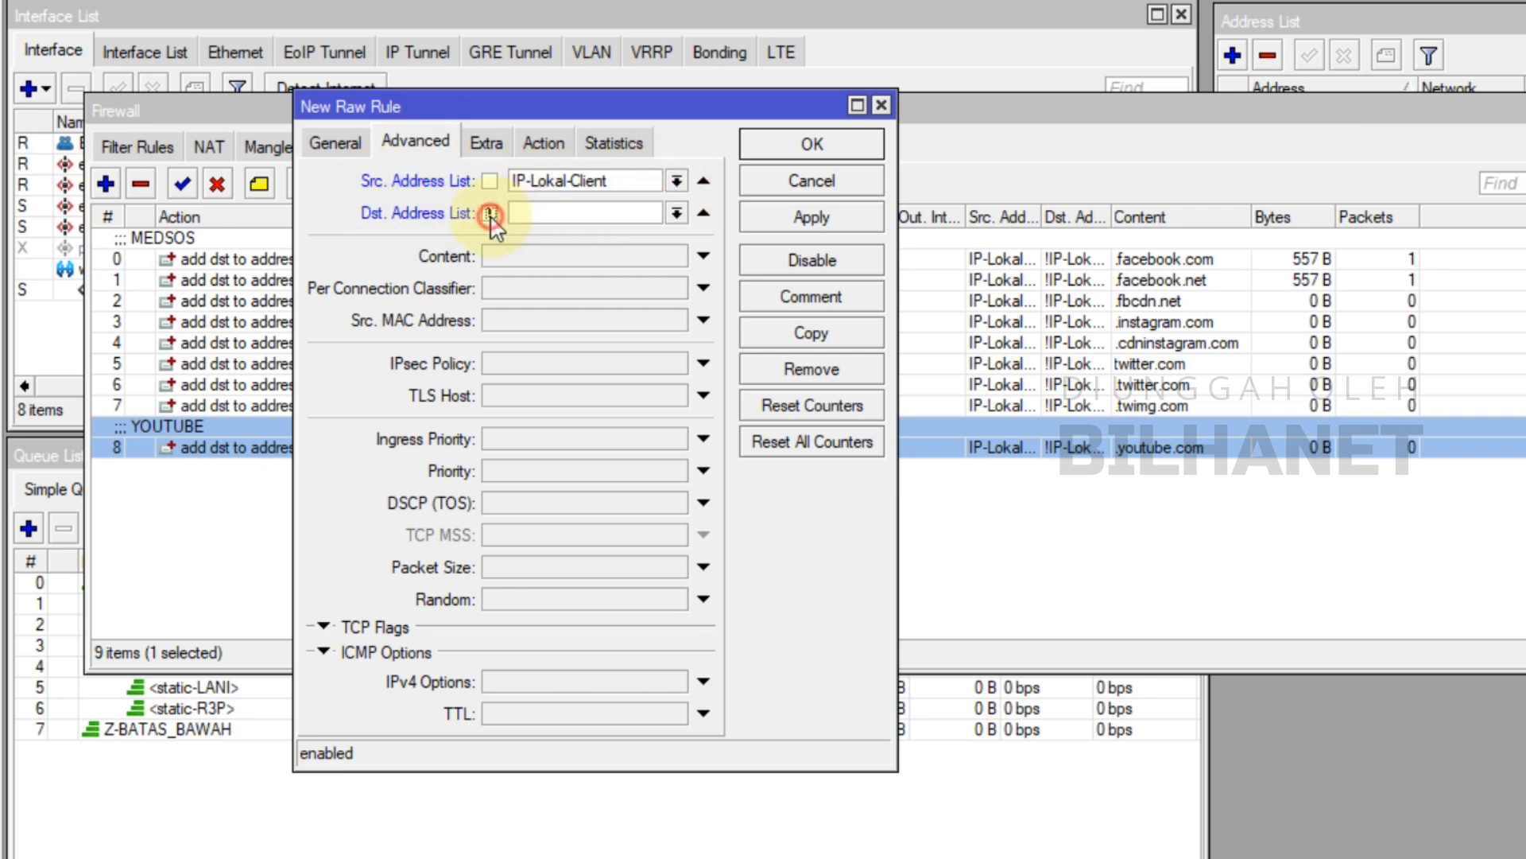
{"action": "left_click", "coordinate": [677, 213]}
{"action": "left_click", "coordinate": [542, 234]}
- Copy .googlevideo.com from the YouTube traffic article in Firefox and paste it as the new raw rule's content in WinBox
{"action": "left_click", "coordinate": [534, 256]}
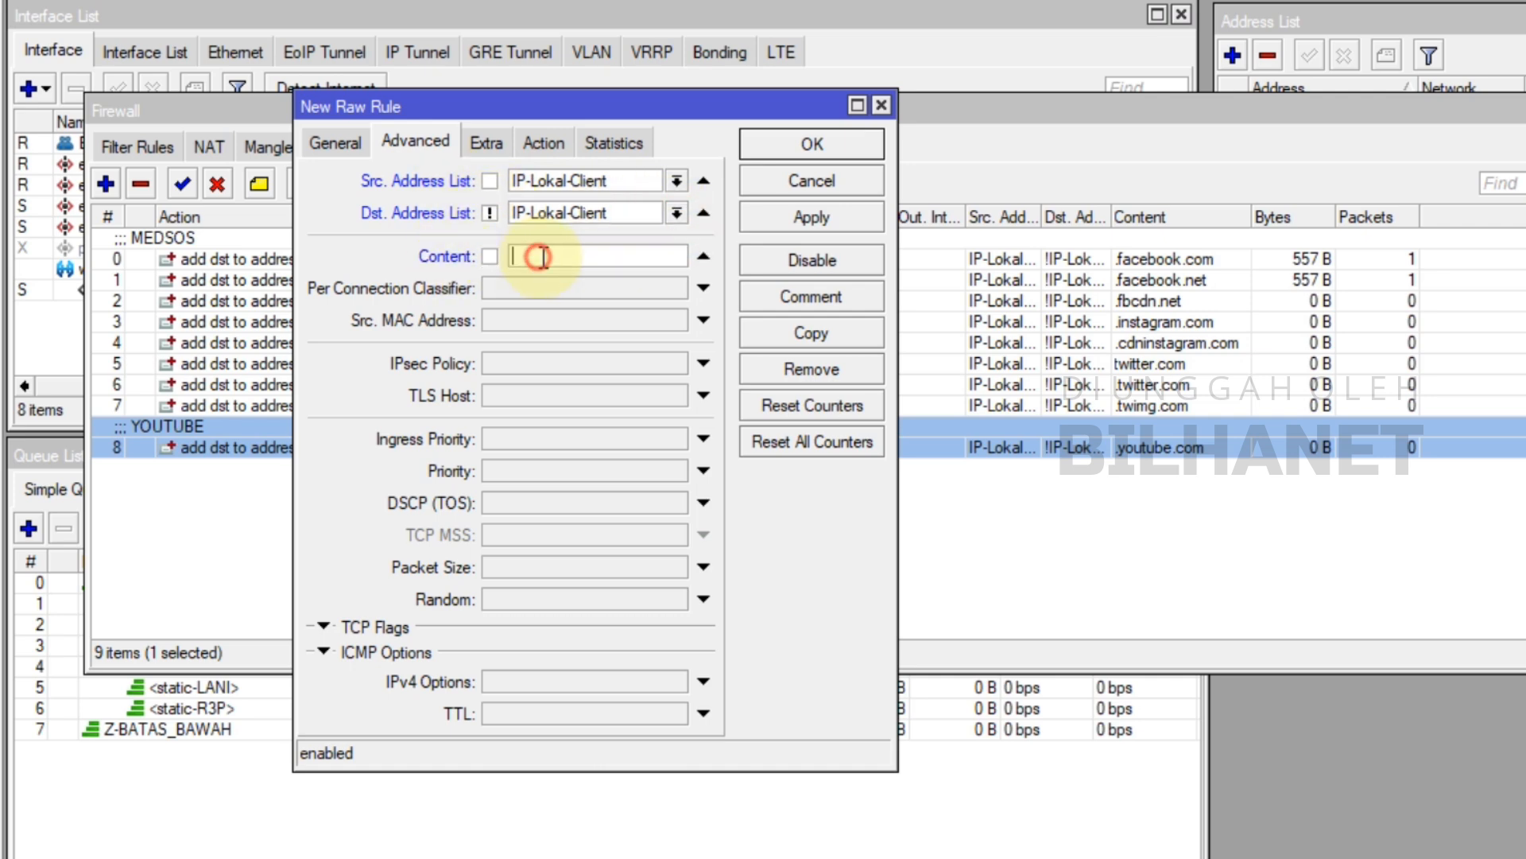
{"action": "mouse_move", "coordinate": [670, 857]}
{"action": "left_click", "coordinate": [575, 856]}
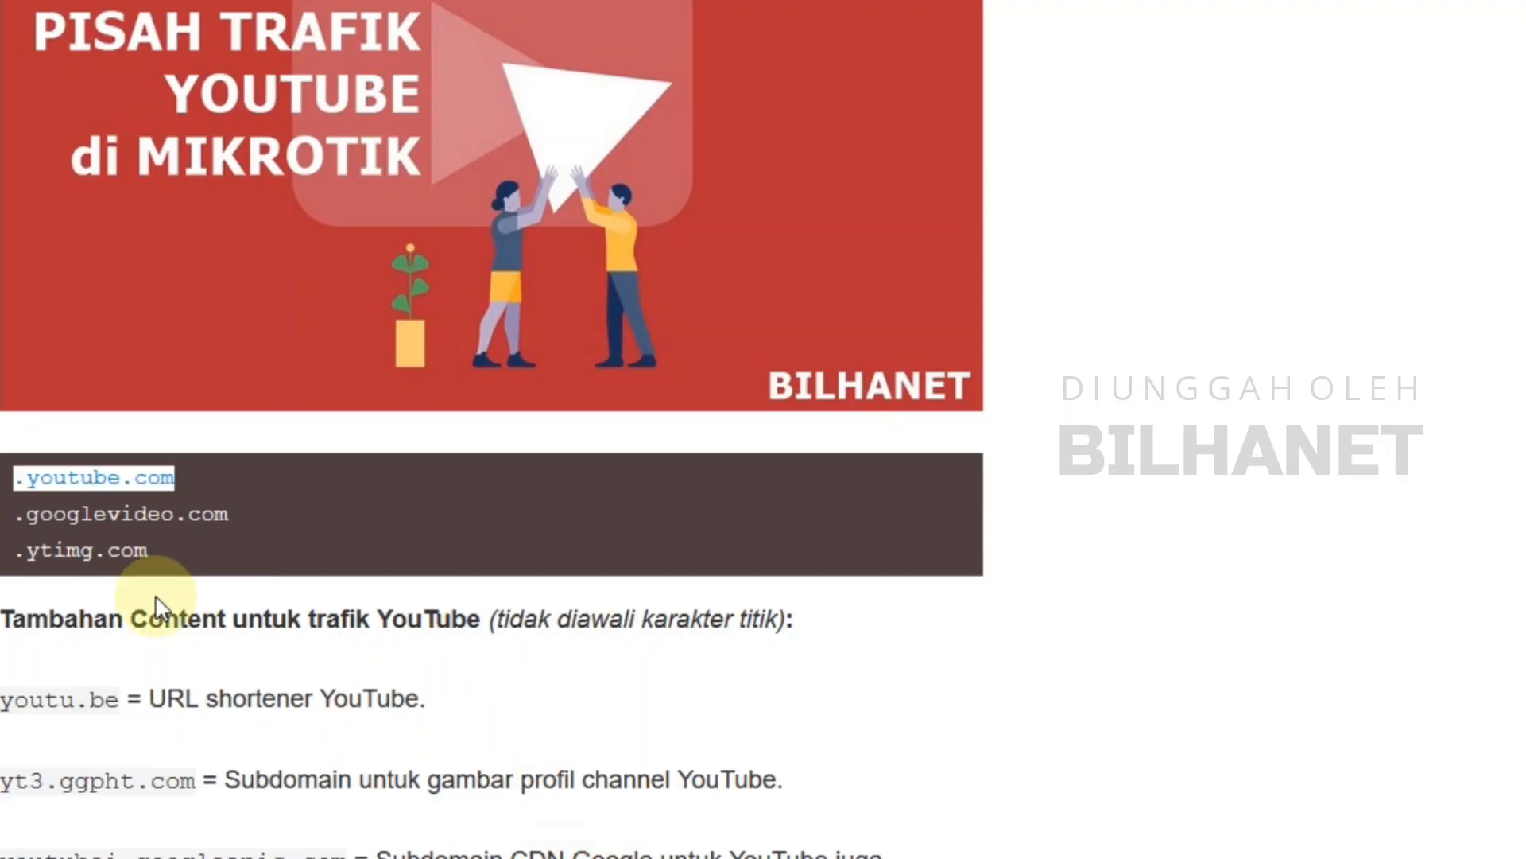
{"action": "left_click_drag", "start_coordinate": [108, 521], "coordinate": [229, 515]}
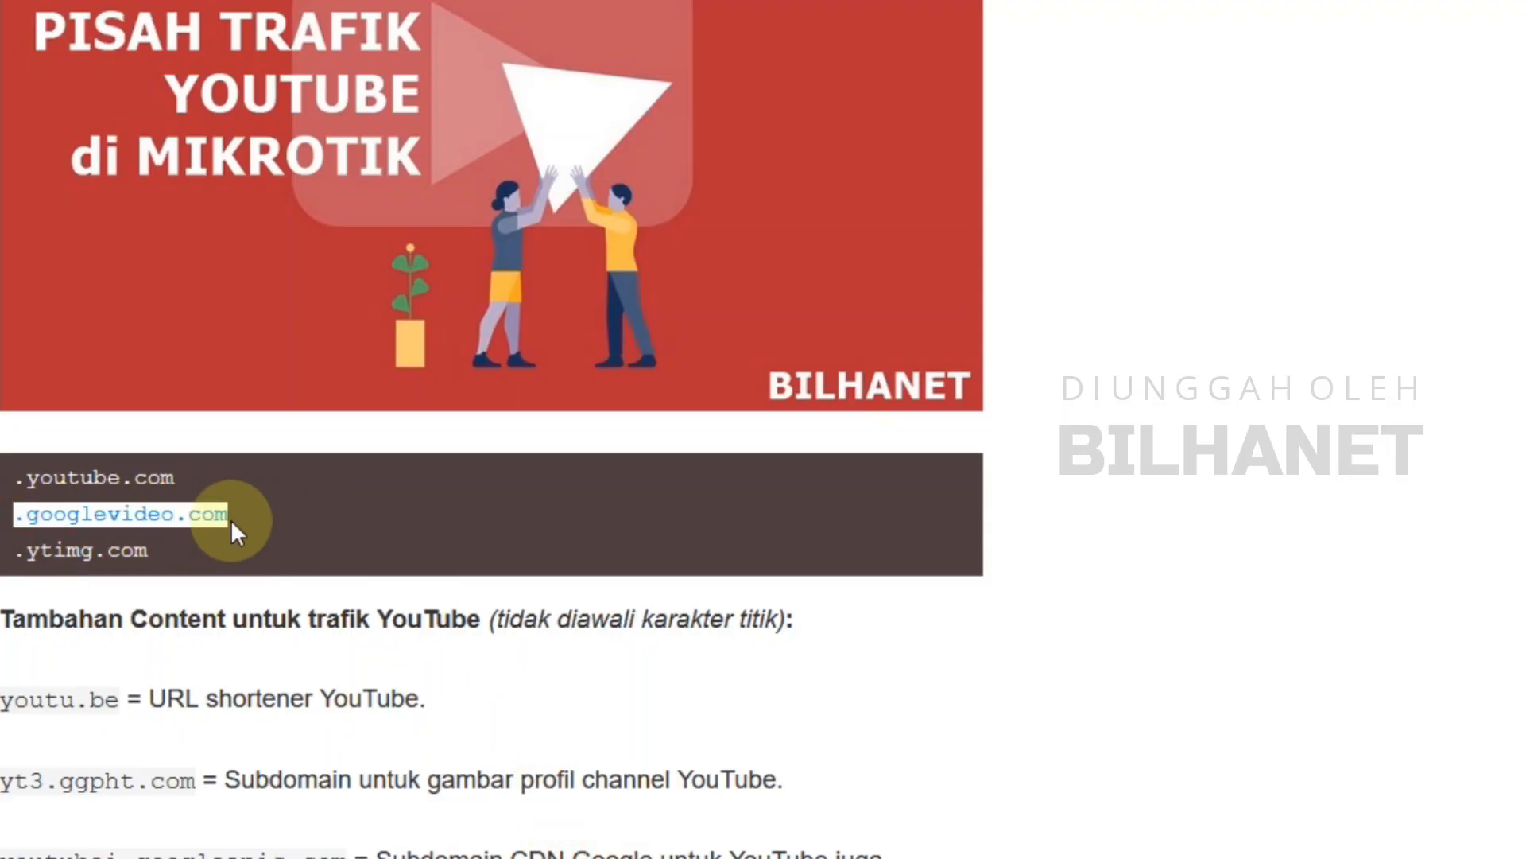
{"action": "right_click", "coordinate": [213, 518]}
{"action": "left_click", "coordinate": [271, 541]}
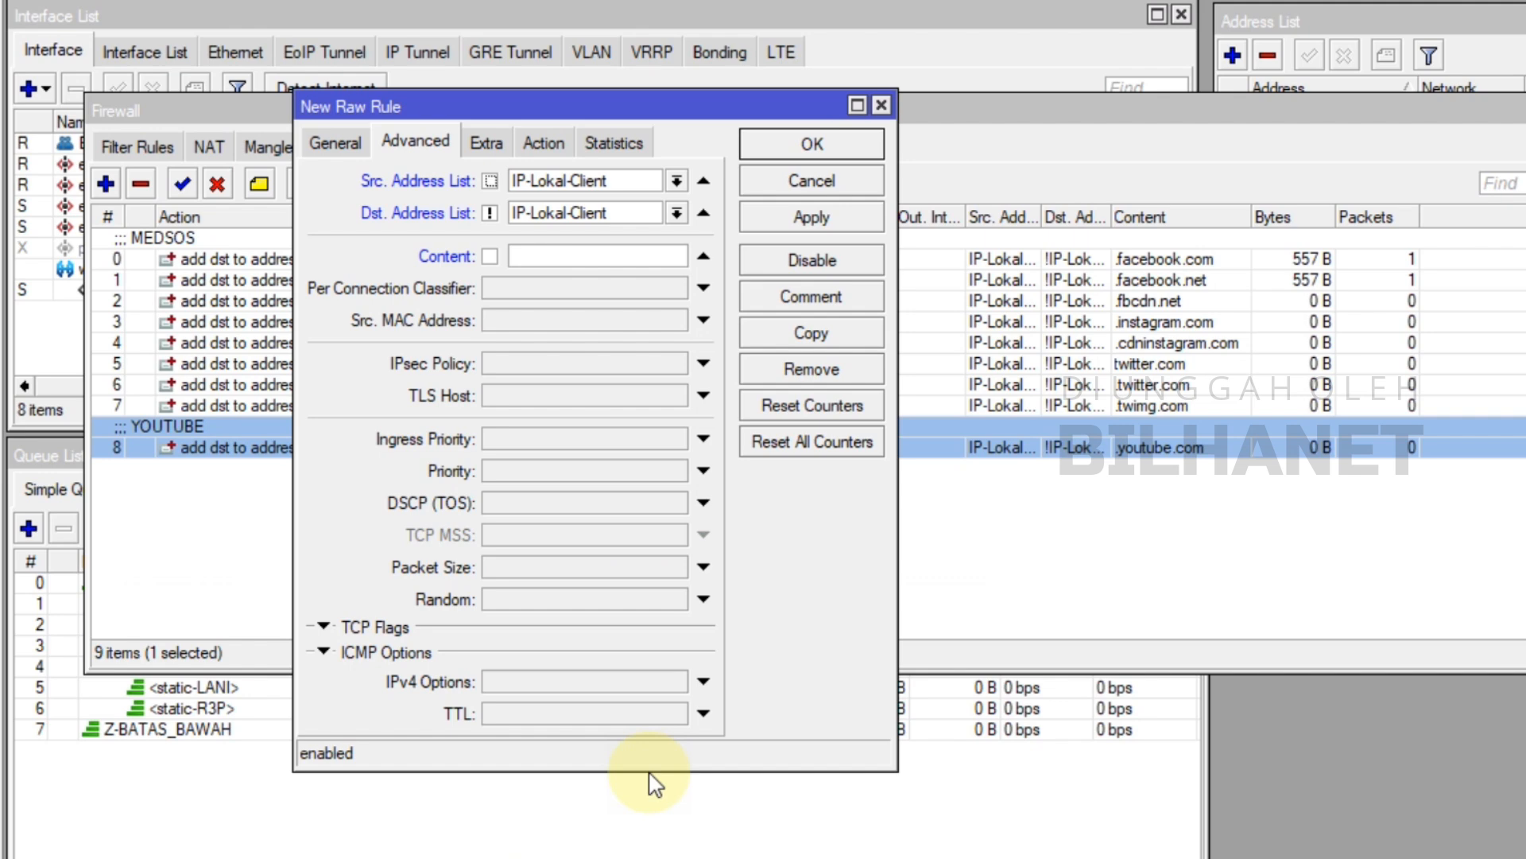
{"action": "right_click", "coordinate": [539, 258]}
{"action": "left_click", "coordinate": [618, 348]}
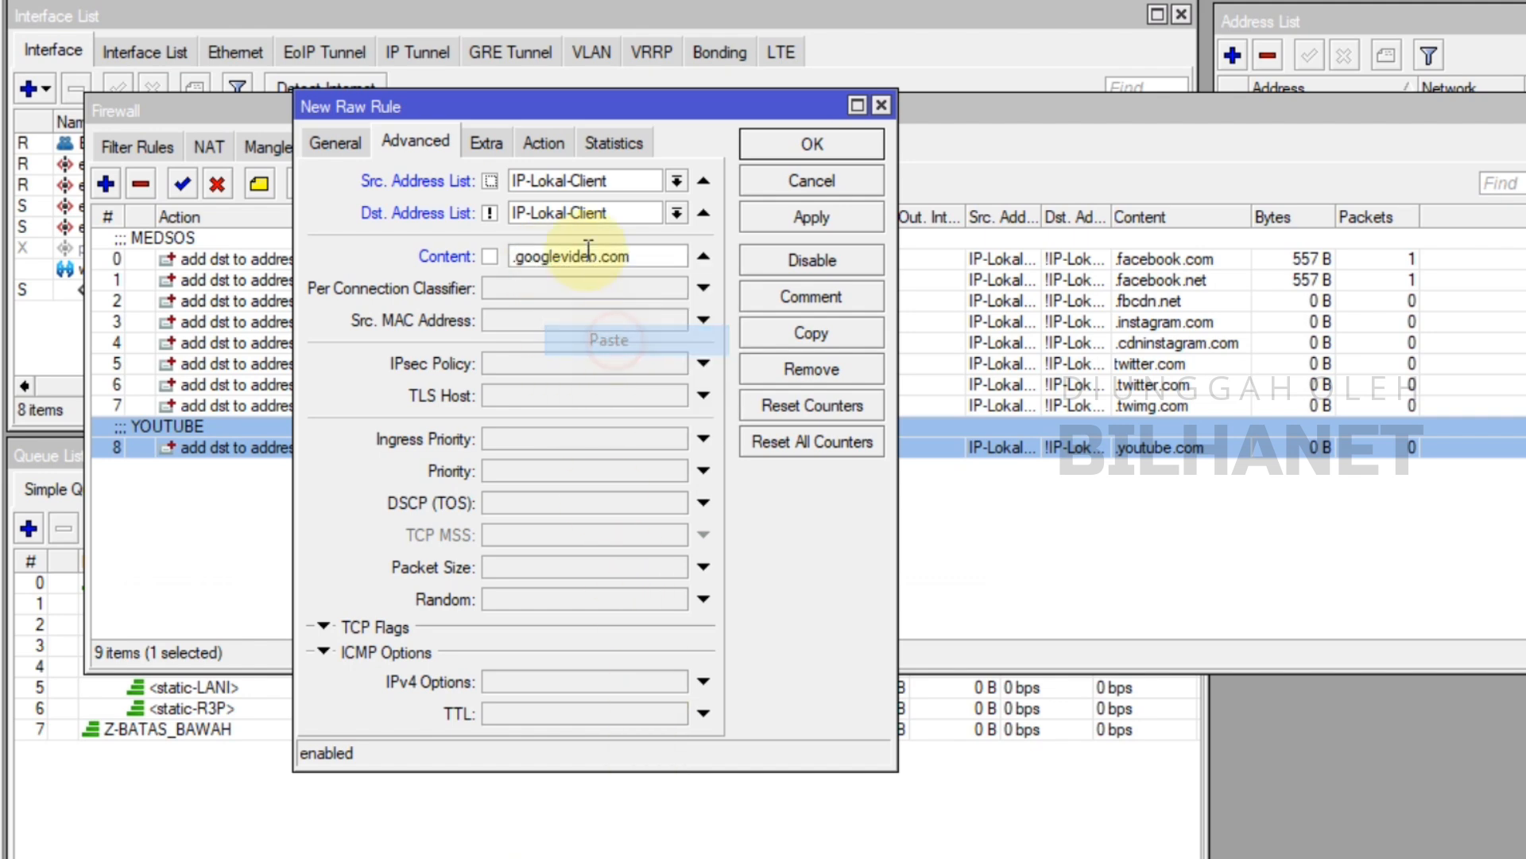
- Set the .googlevideo.com rule's action to add dst to address list with the existing YouTube-List
{"action": "left_click", "coordinate": [546, 147]}
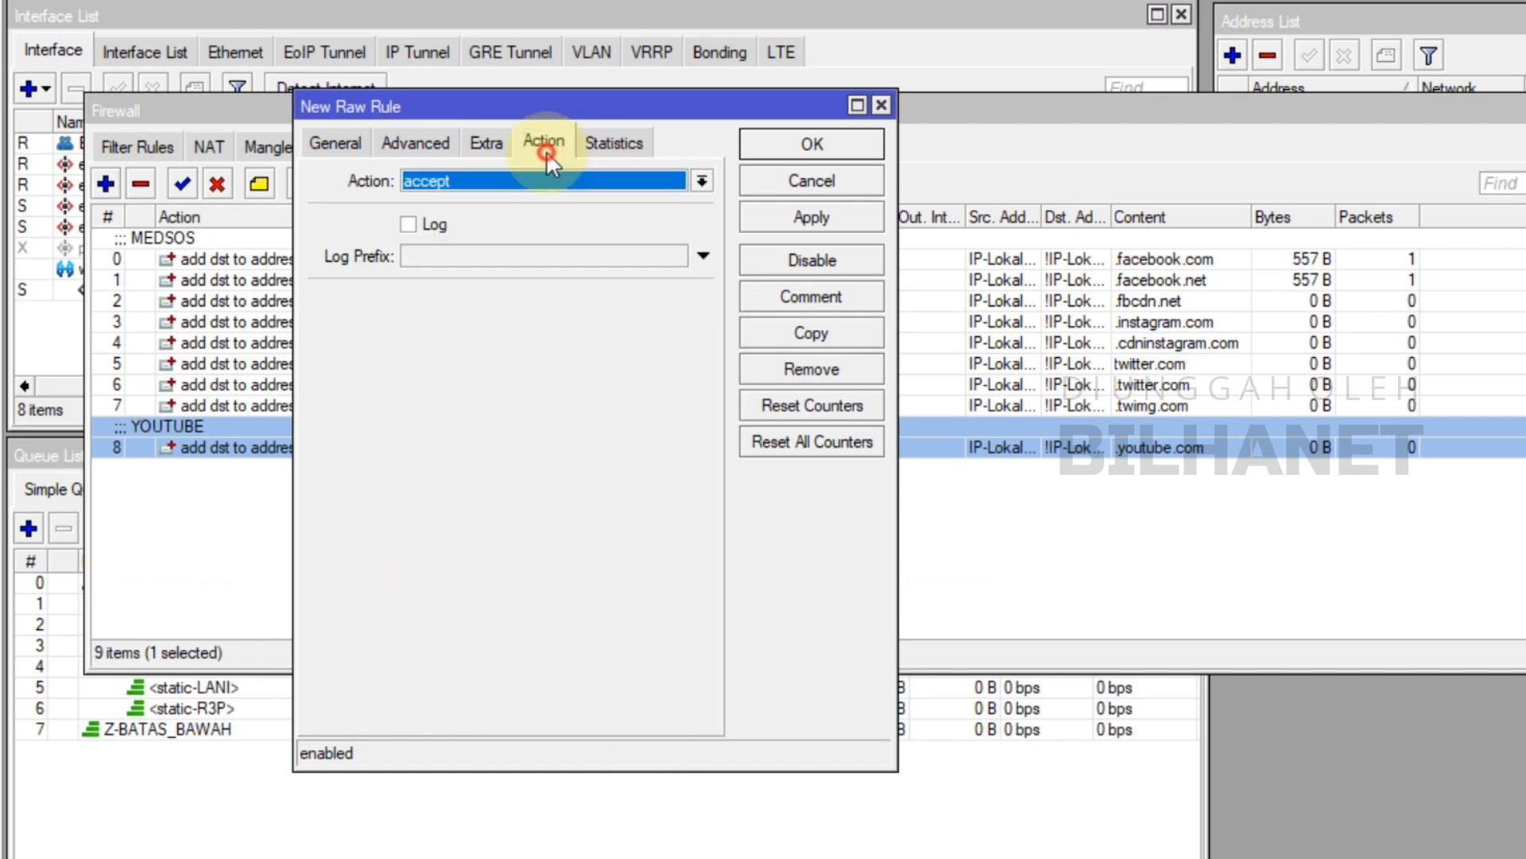
{"action": "left_click", "coordinate": [443, 183]}
{"action": "left_click", "coordinate": [483, 218]}
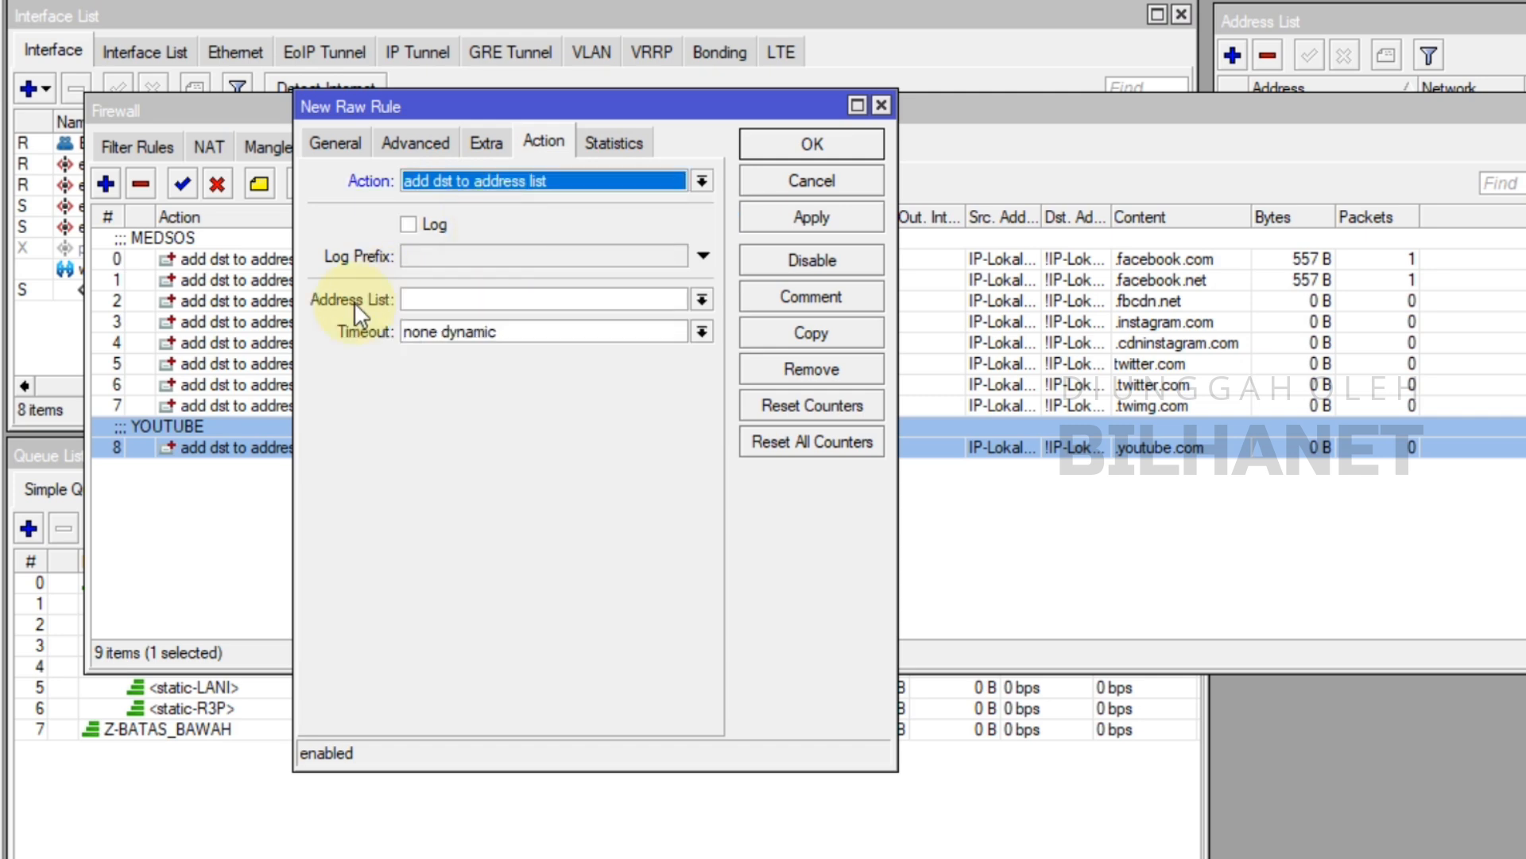
{"action": "left_click", "coordinate": [702, 298]}
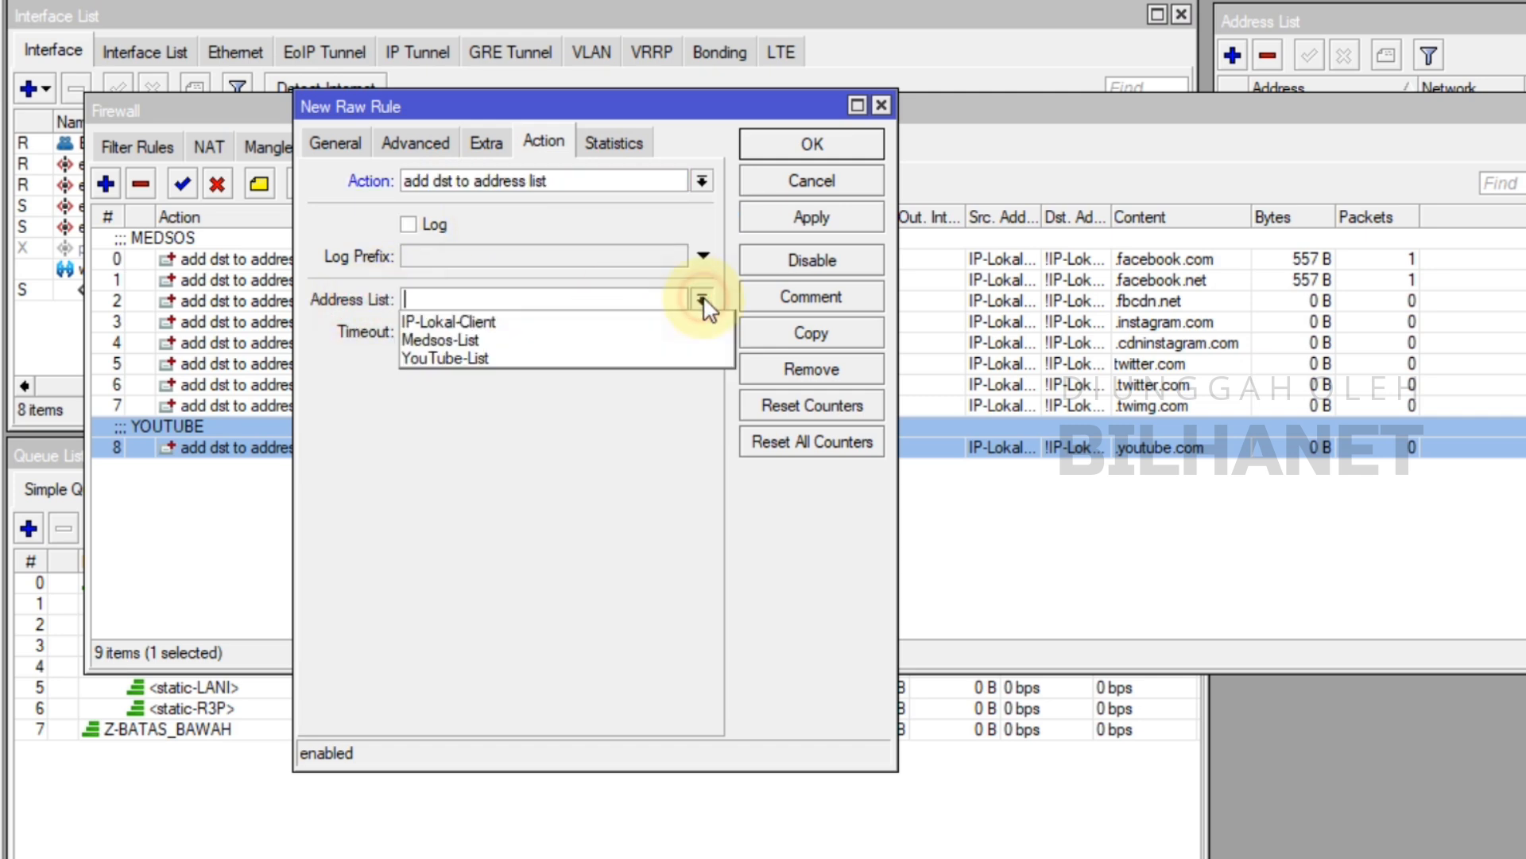
{"action": "left_click", "coordinate": [457, 358]}
- Set the .googlevideo.com rule's timeout to 1:0:0 and apply the rule
{"action": "double_click", "coordinate": [533, 332]}
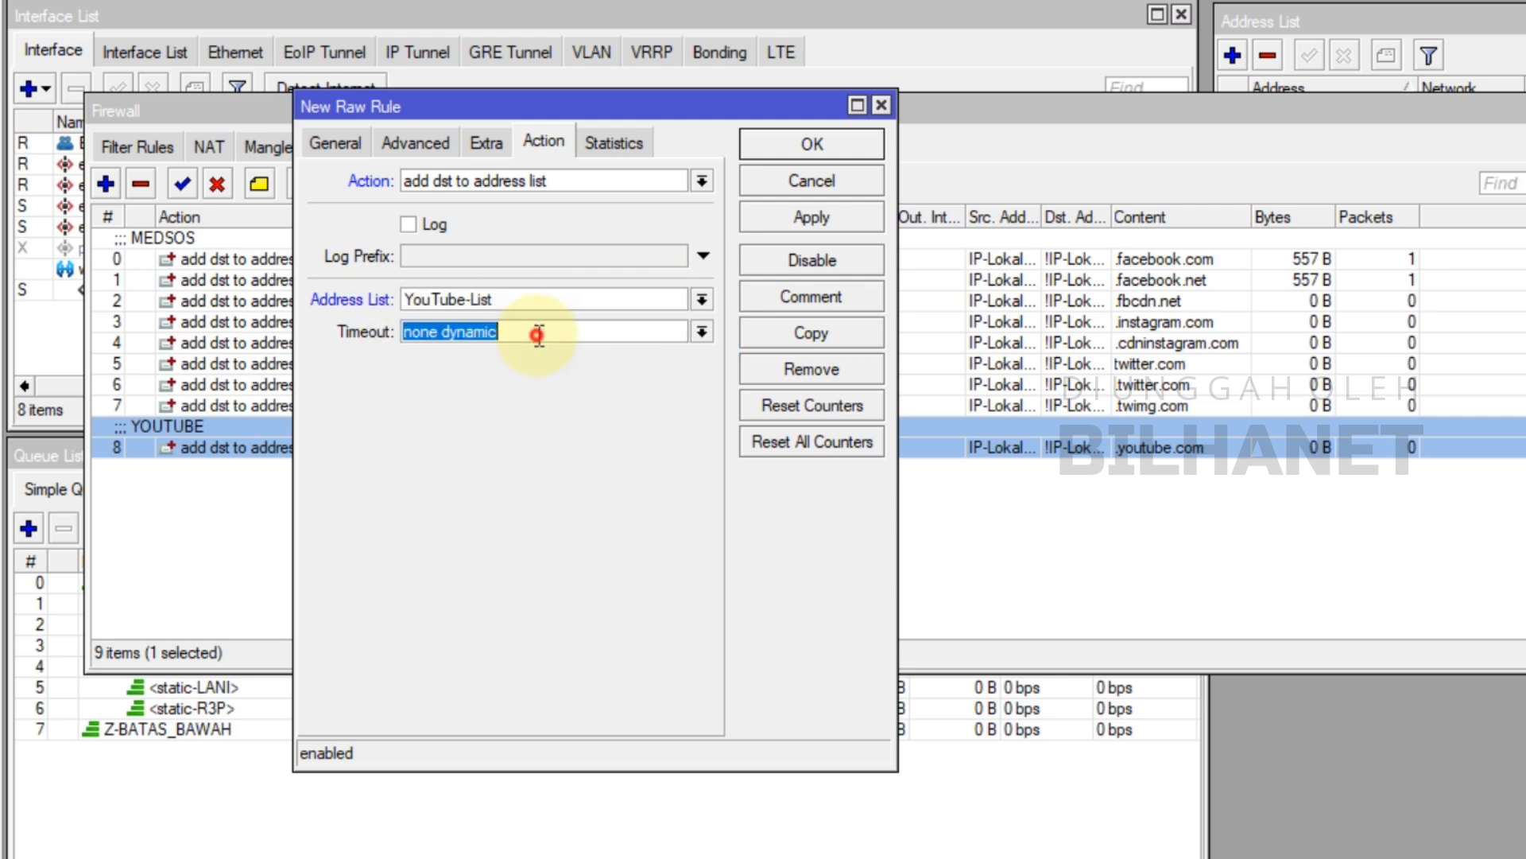
{"action": "type", "text": "1:"}
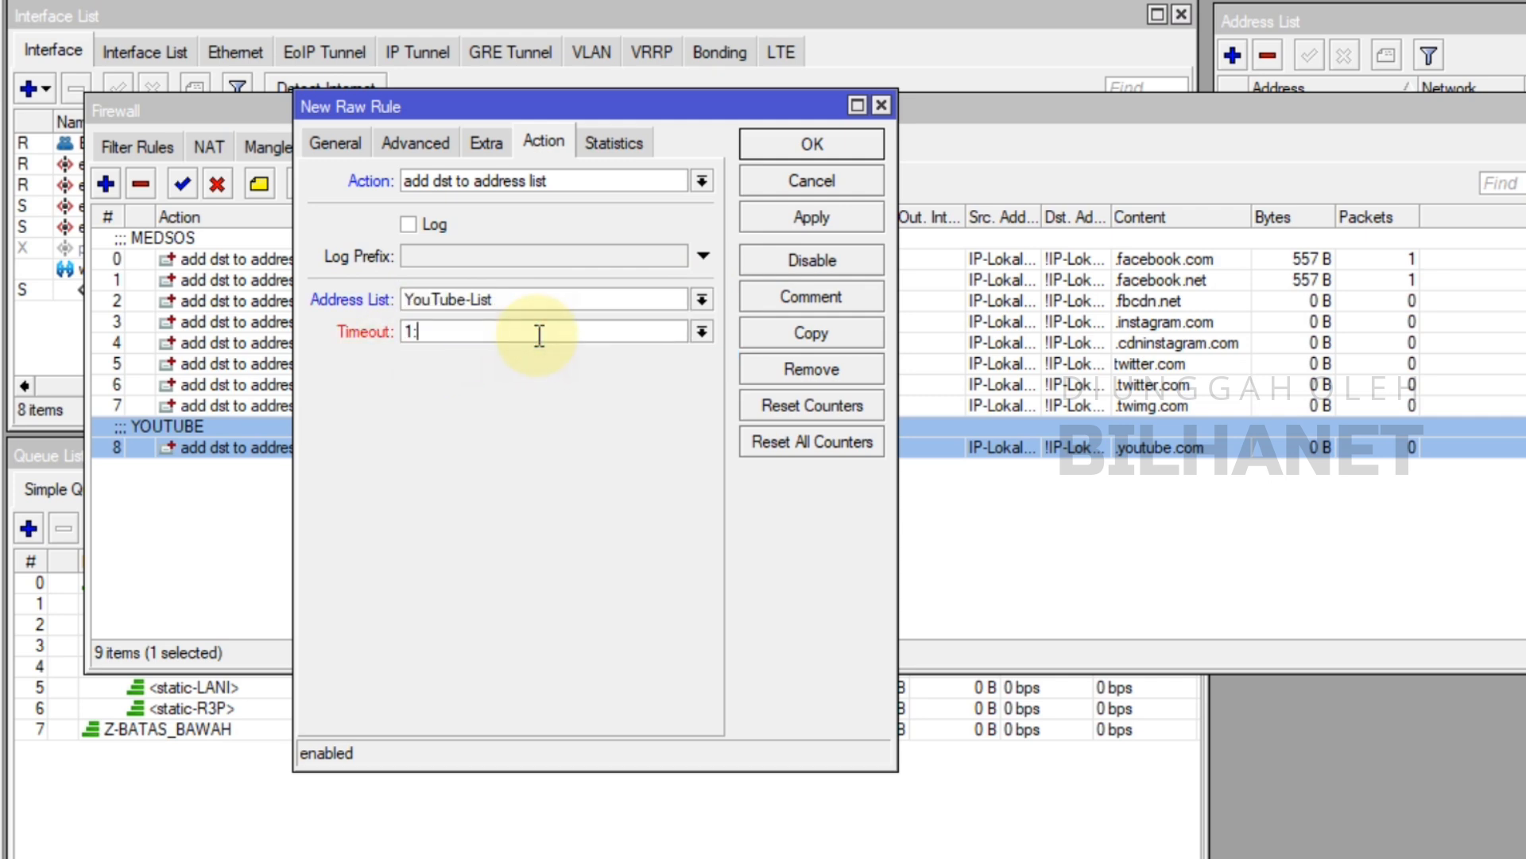
{"action": "type", "text": "0:0"}
{"action": "left_click", "coordinate": [829, 218]}
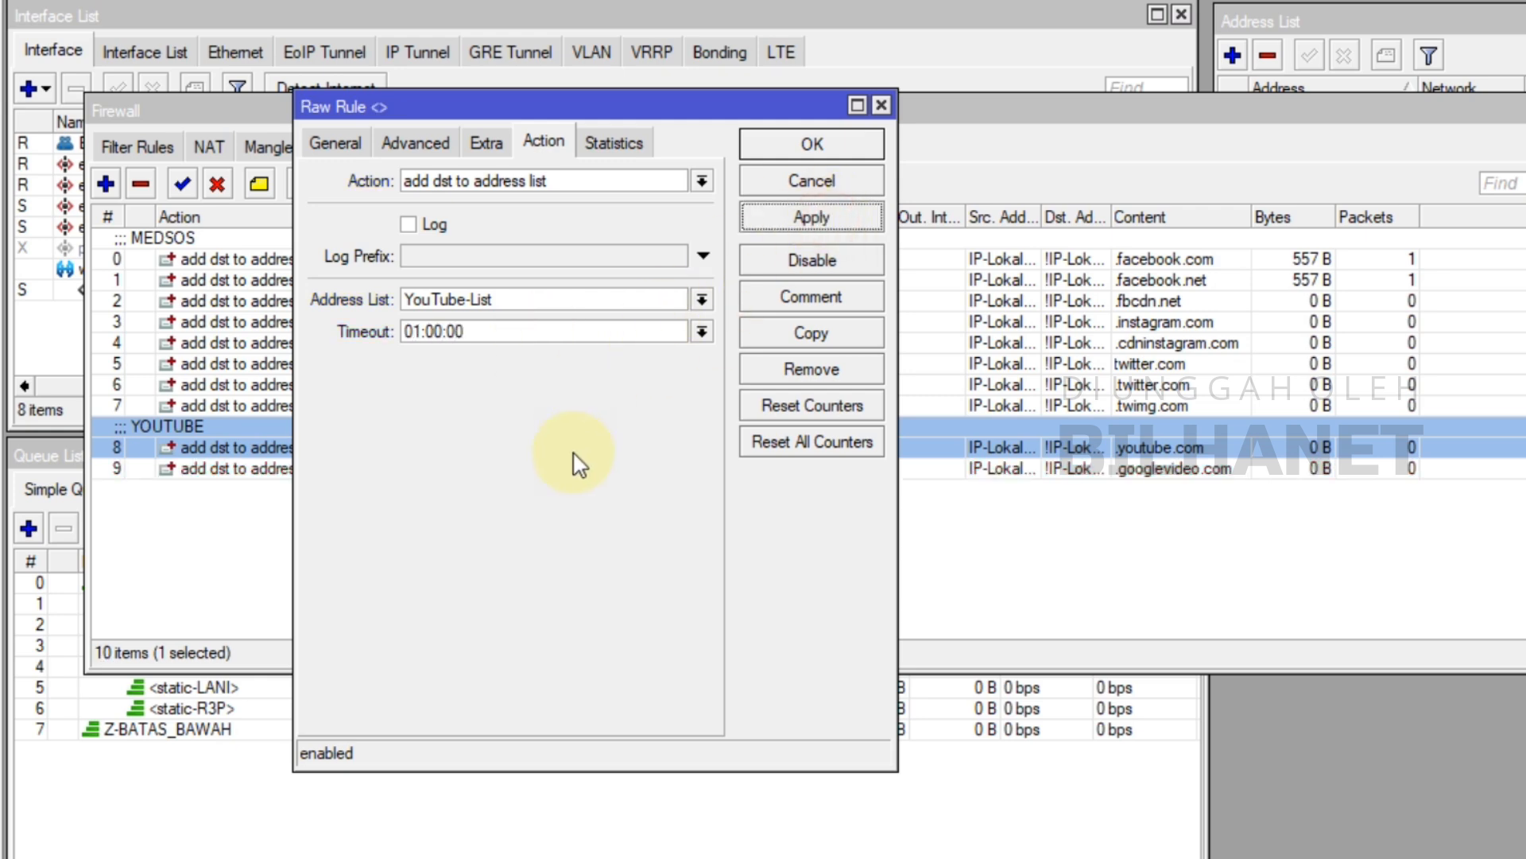
- Duplicate the .googlevideo.com raw rule and copy the domain .ytimg.com from the YouTube traffic article in Firefox
{"action": "left_click", "coordinate": [819, 331]}
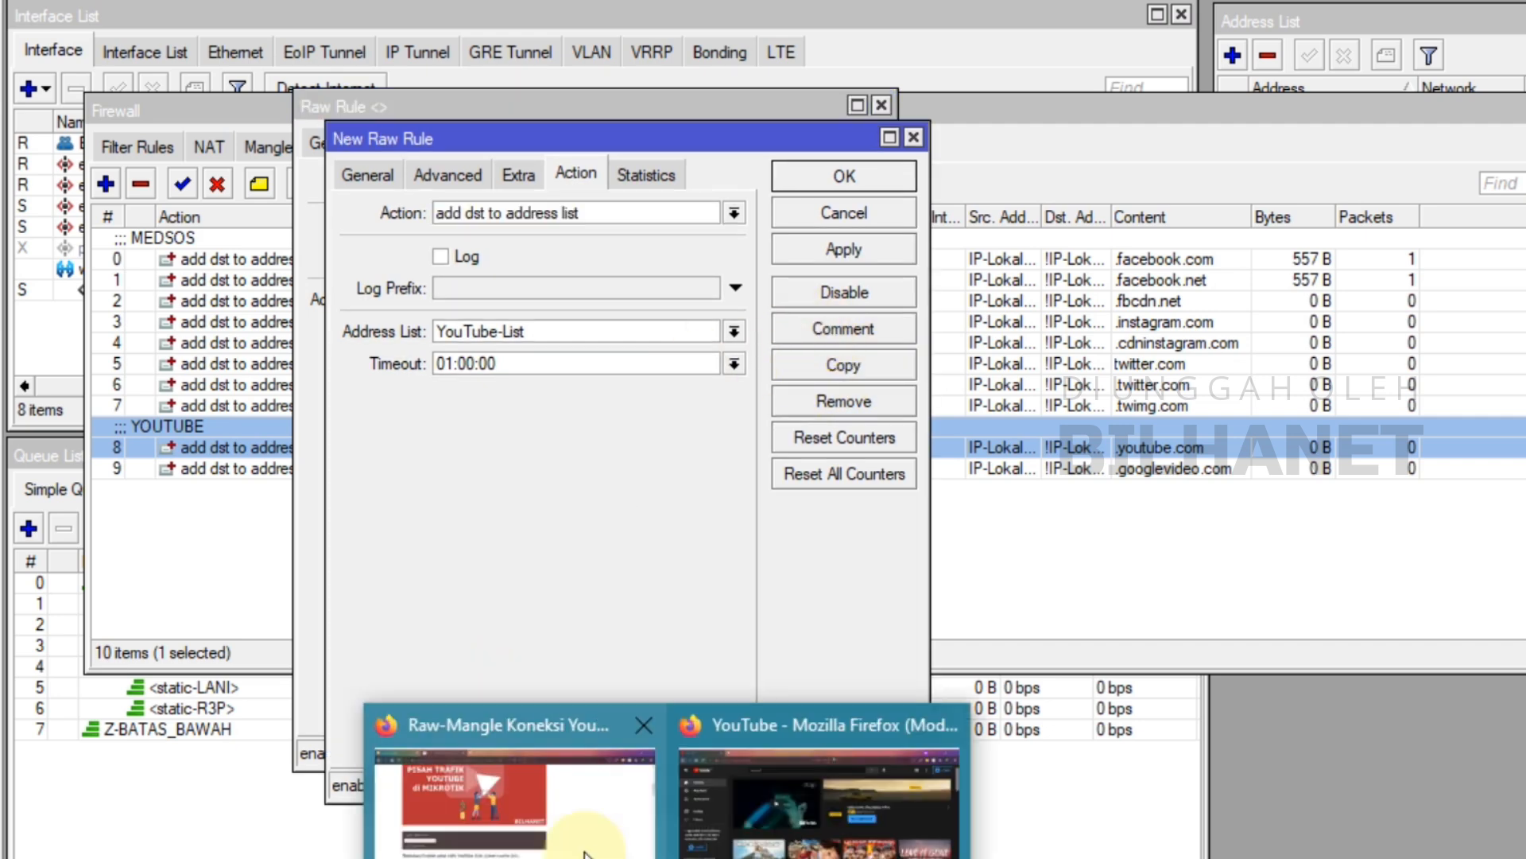
{"action": "left_click", "coordinate": [584, 831]}
{"action": "left_click_drag", "start_coordinate": [18, 550], "coordinate": [159, 555]}
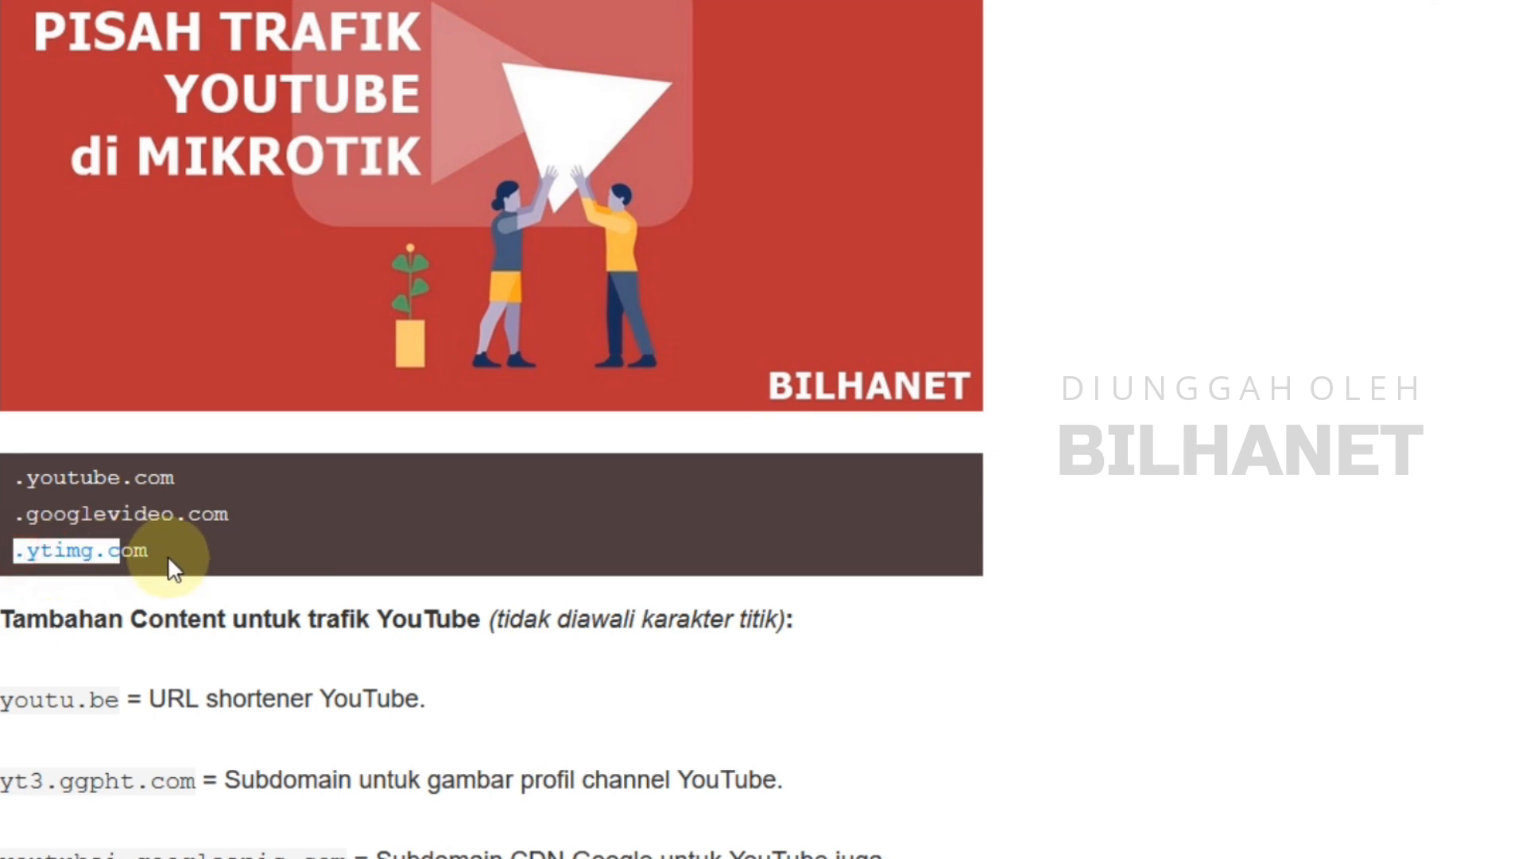
{"action": "right_click", "coordinate": [163, 556]}
{"action": "left_click", "coordinate": [188, 578]}
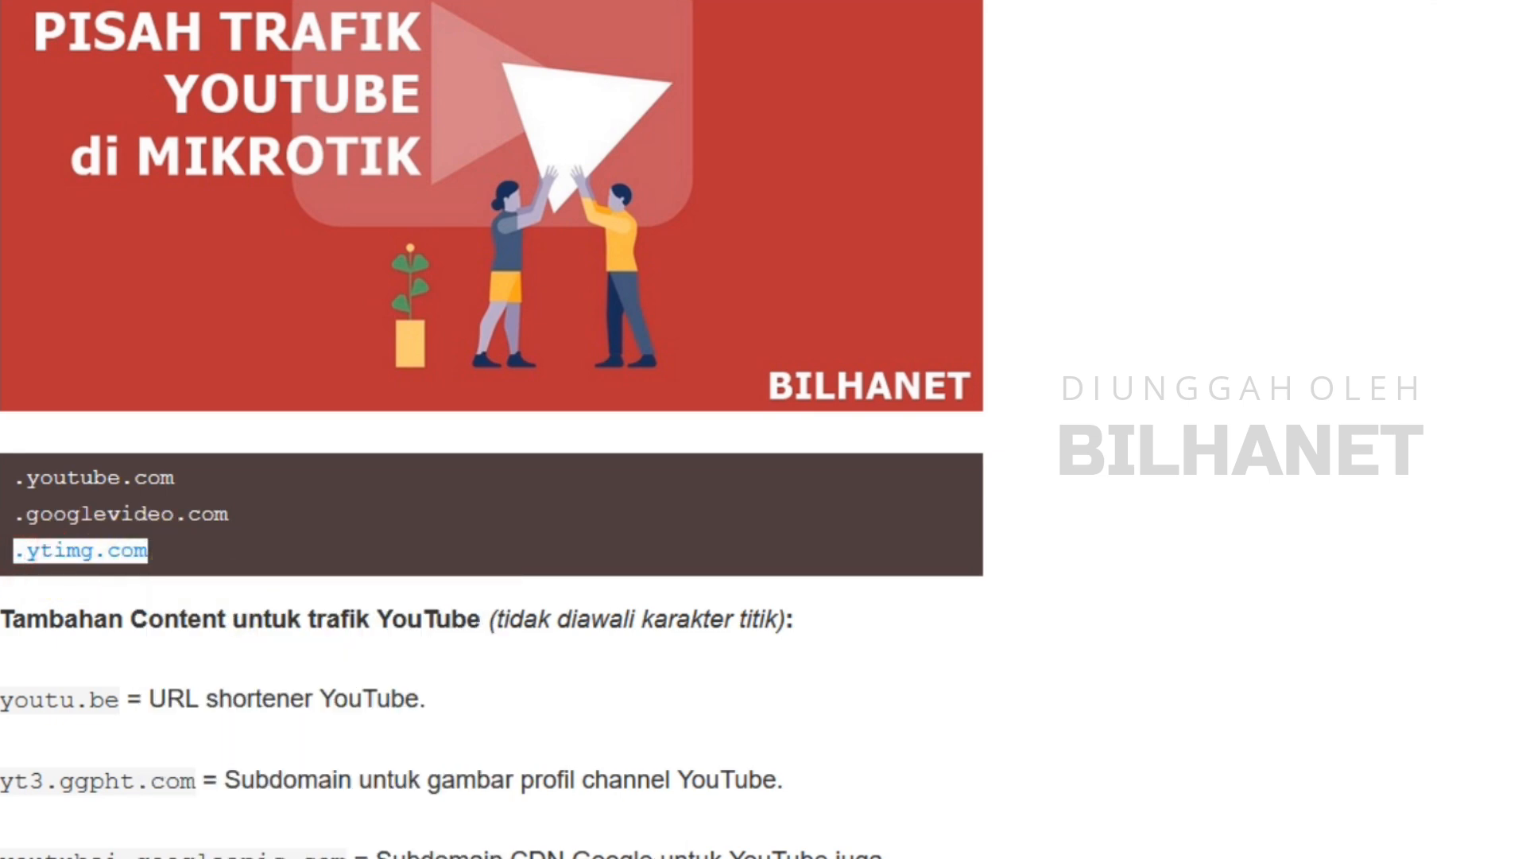
- Return to WinBox, replace the duplicated rule's content with .ytimg.com, and apply the rule
{"action": "left_click", "coordinate": [646, 855]}
{"action": "left_click", "coordinate": [446, 172]}
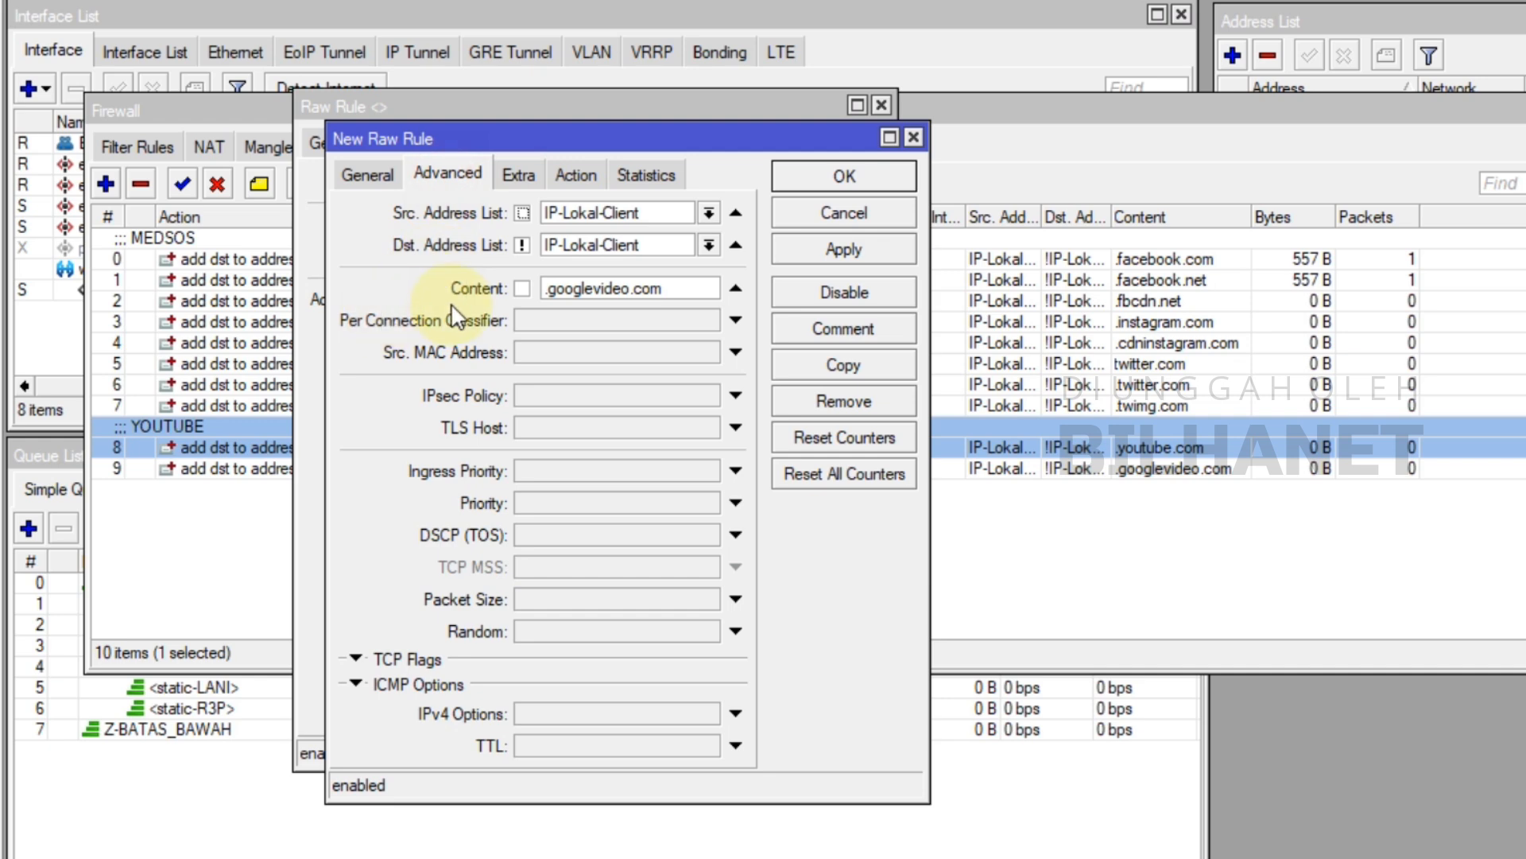
{"action": "double_click", "coordinate": [622, 291]}
{"action": "right_click", "coordinate": [622, 291]}
{"action": "left_click", "coordinate": [691, 372]}
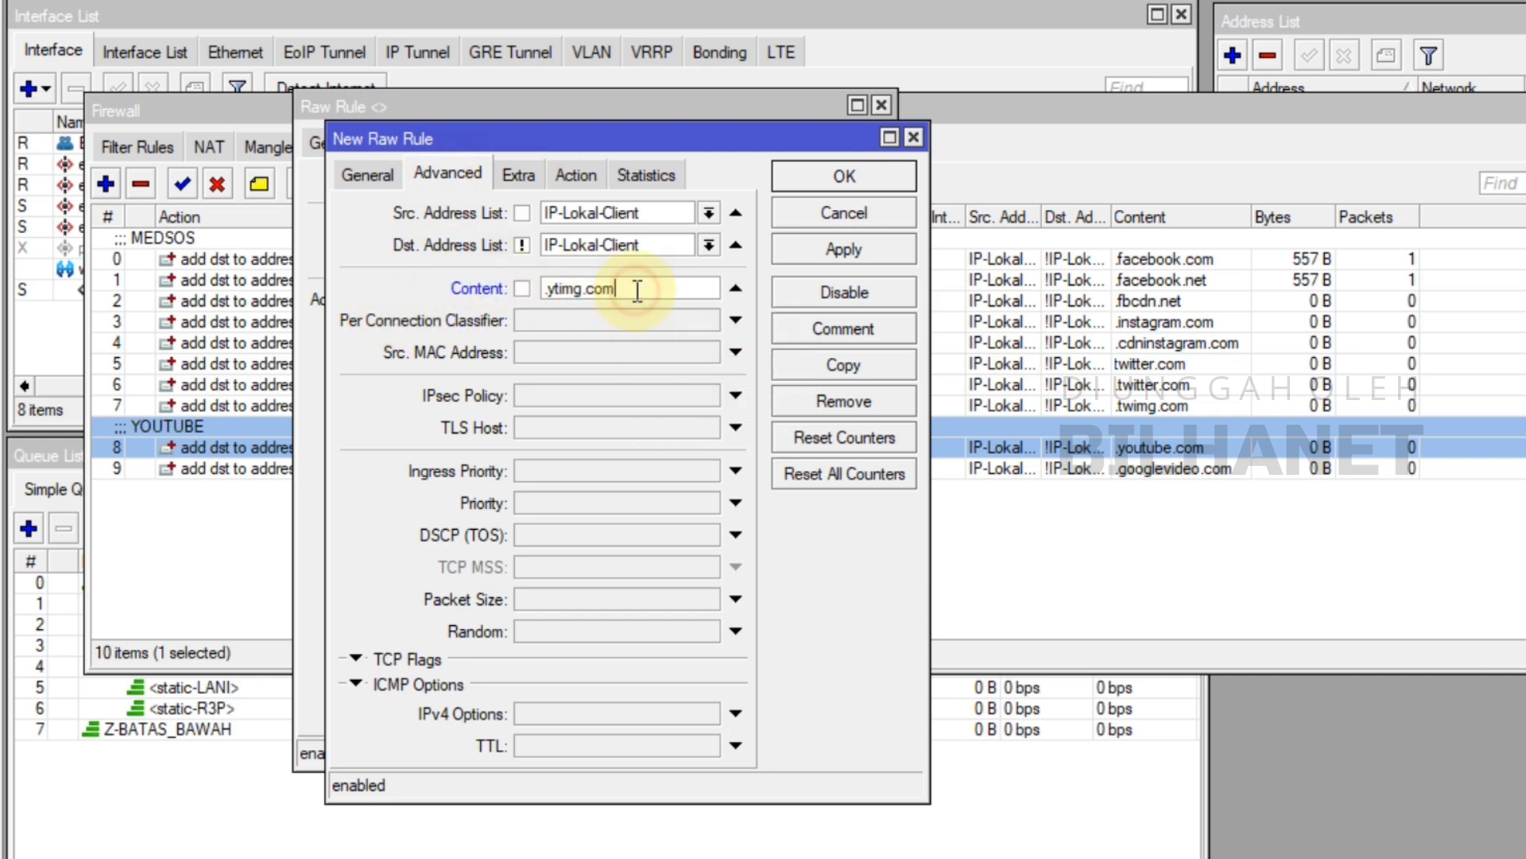
{"action": "left_click", "coordinate": [850, 250]}
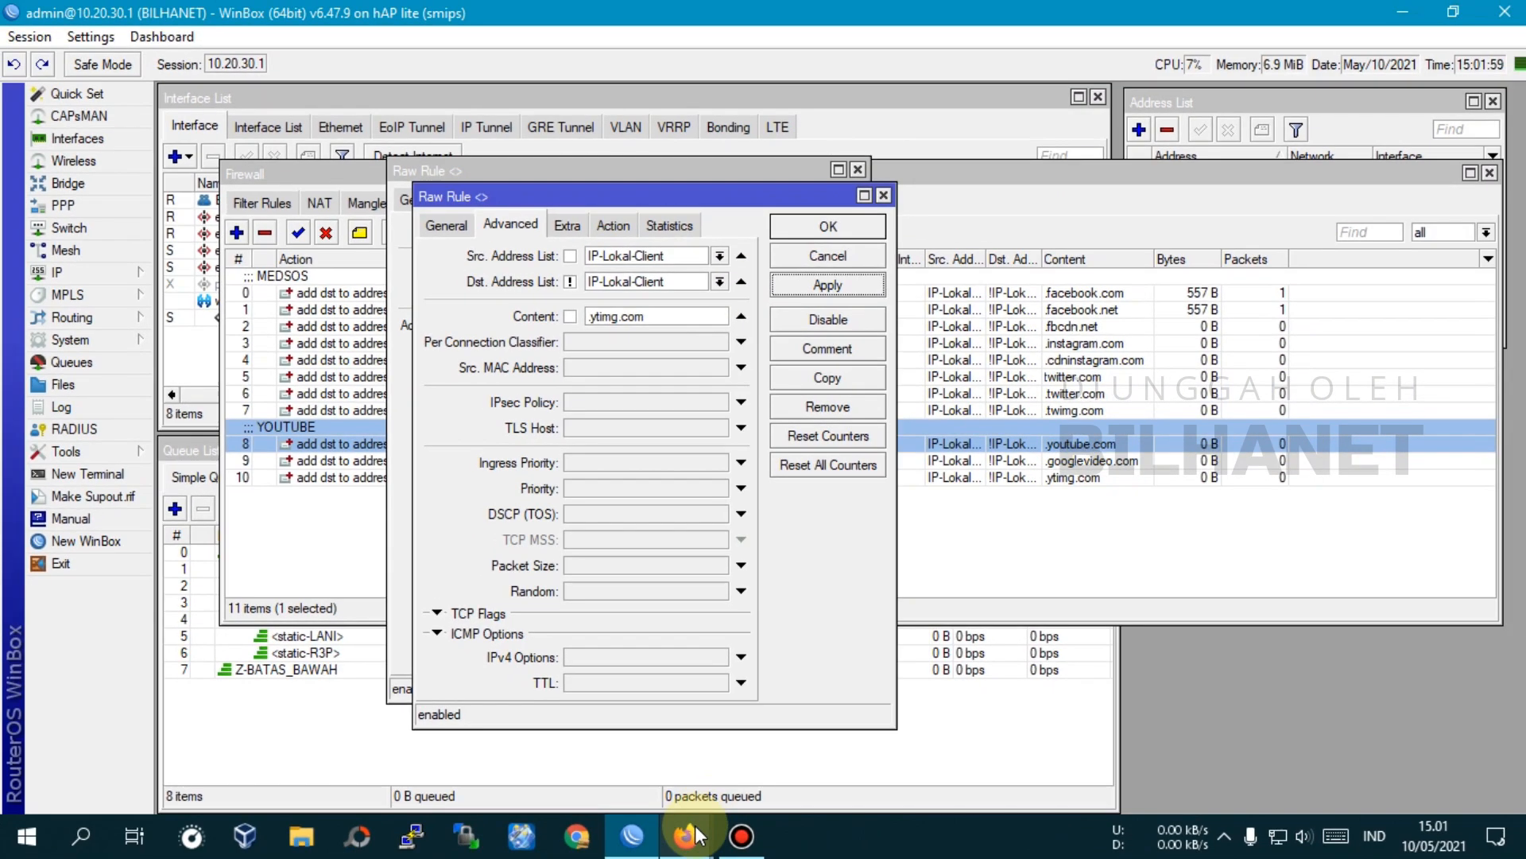
- Consult the YouTube domain list in the Firefox article, then return to WinBox and close both open raw rule windows
{"action": "mouse_move", "coordinate": [686, 835]}
{"action": "left_click", "coordinate": [648, 764]}
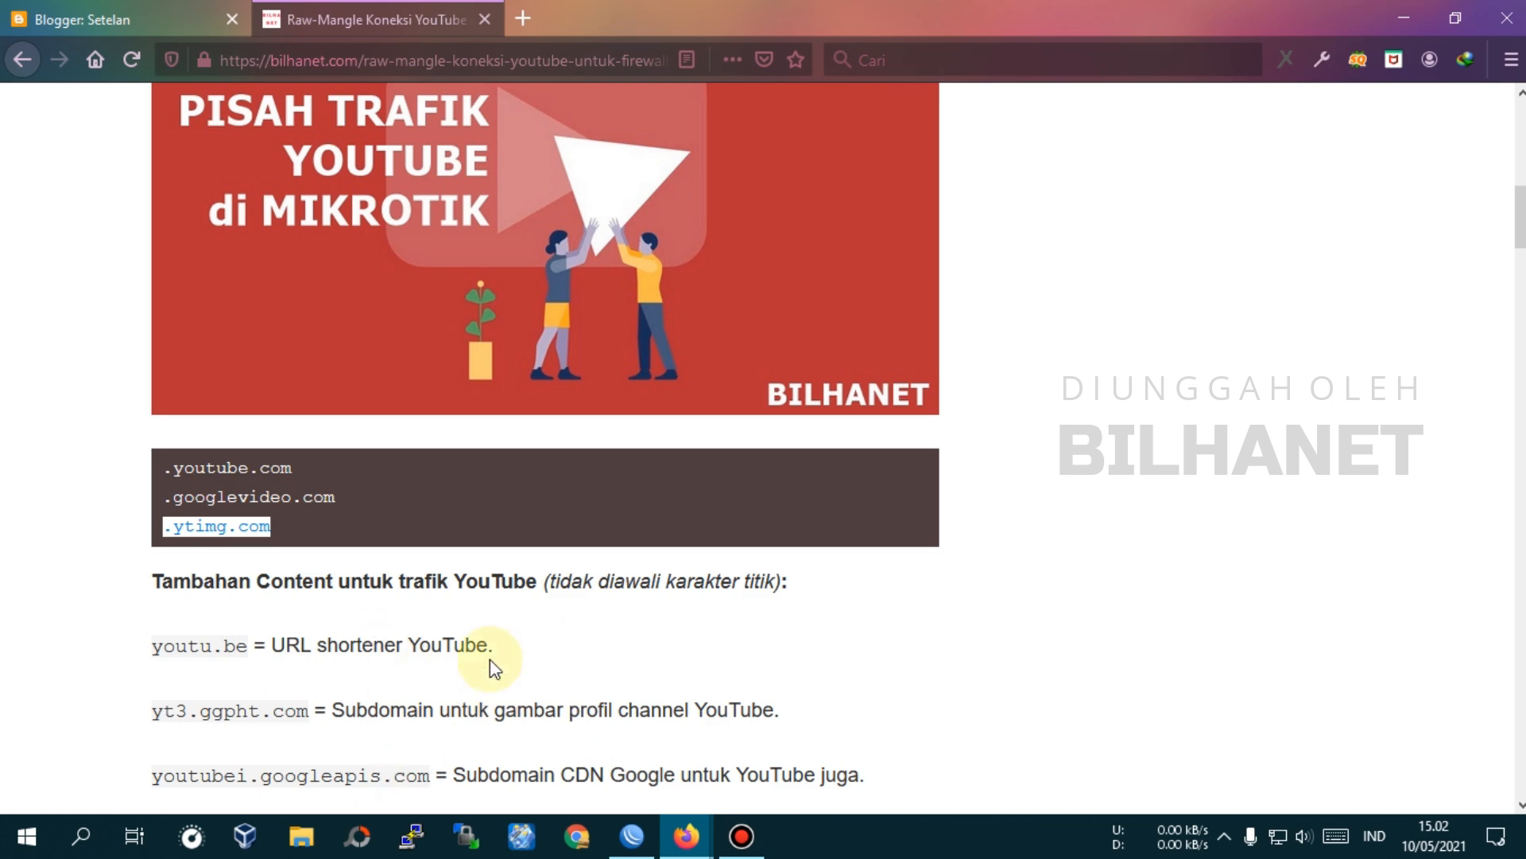
{"action": "left_click", "coordinate": [633, 836]}
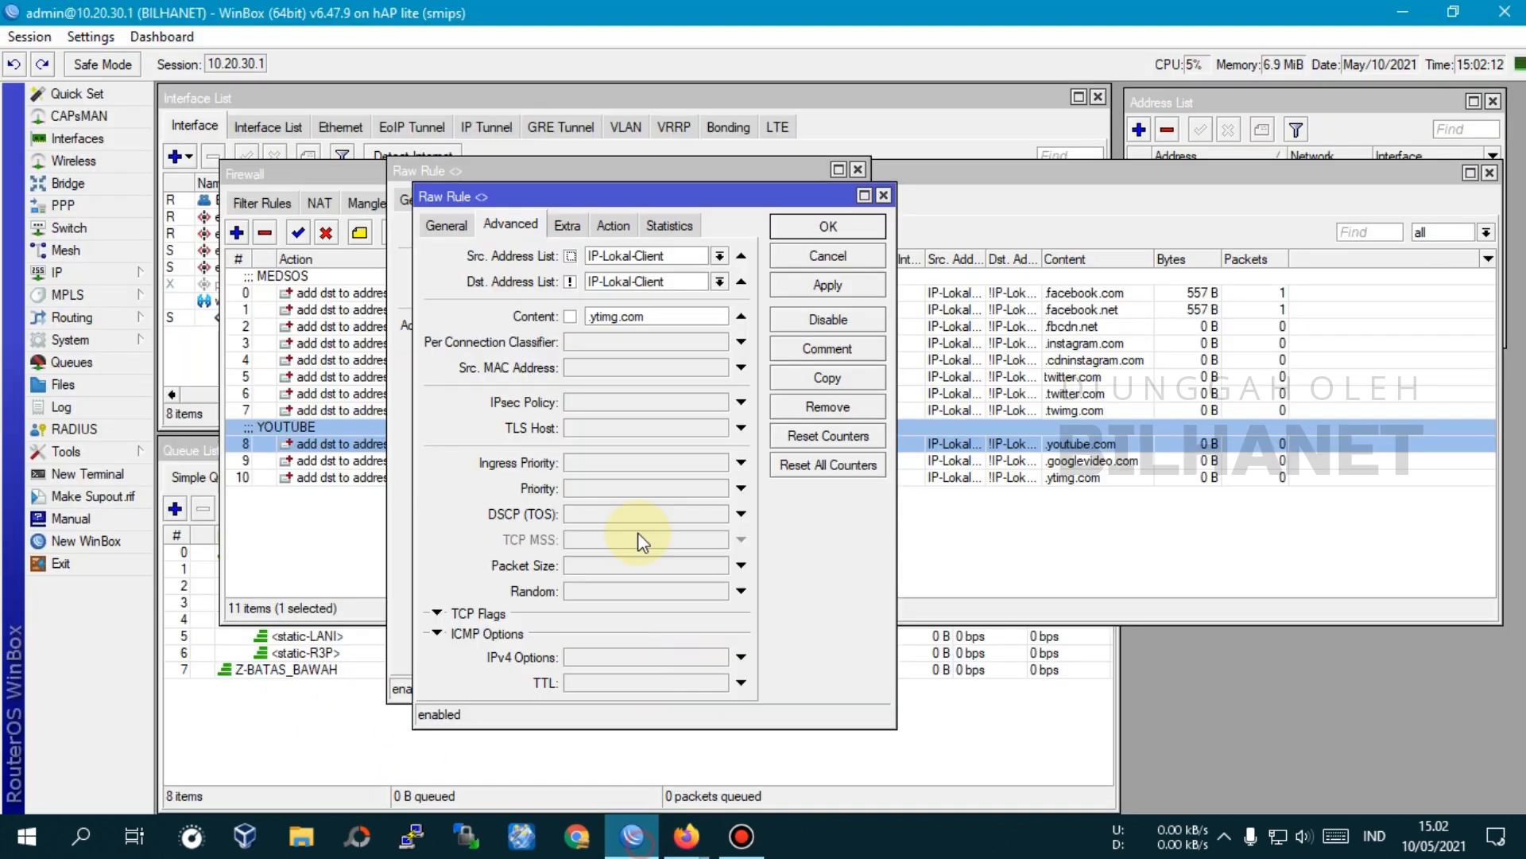
{"action": "left_click", "coordinate": [829, 227]}
{"action": "left_click", "coordinate": [807, 205]}
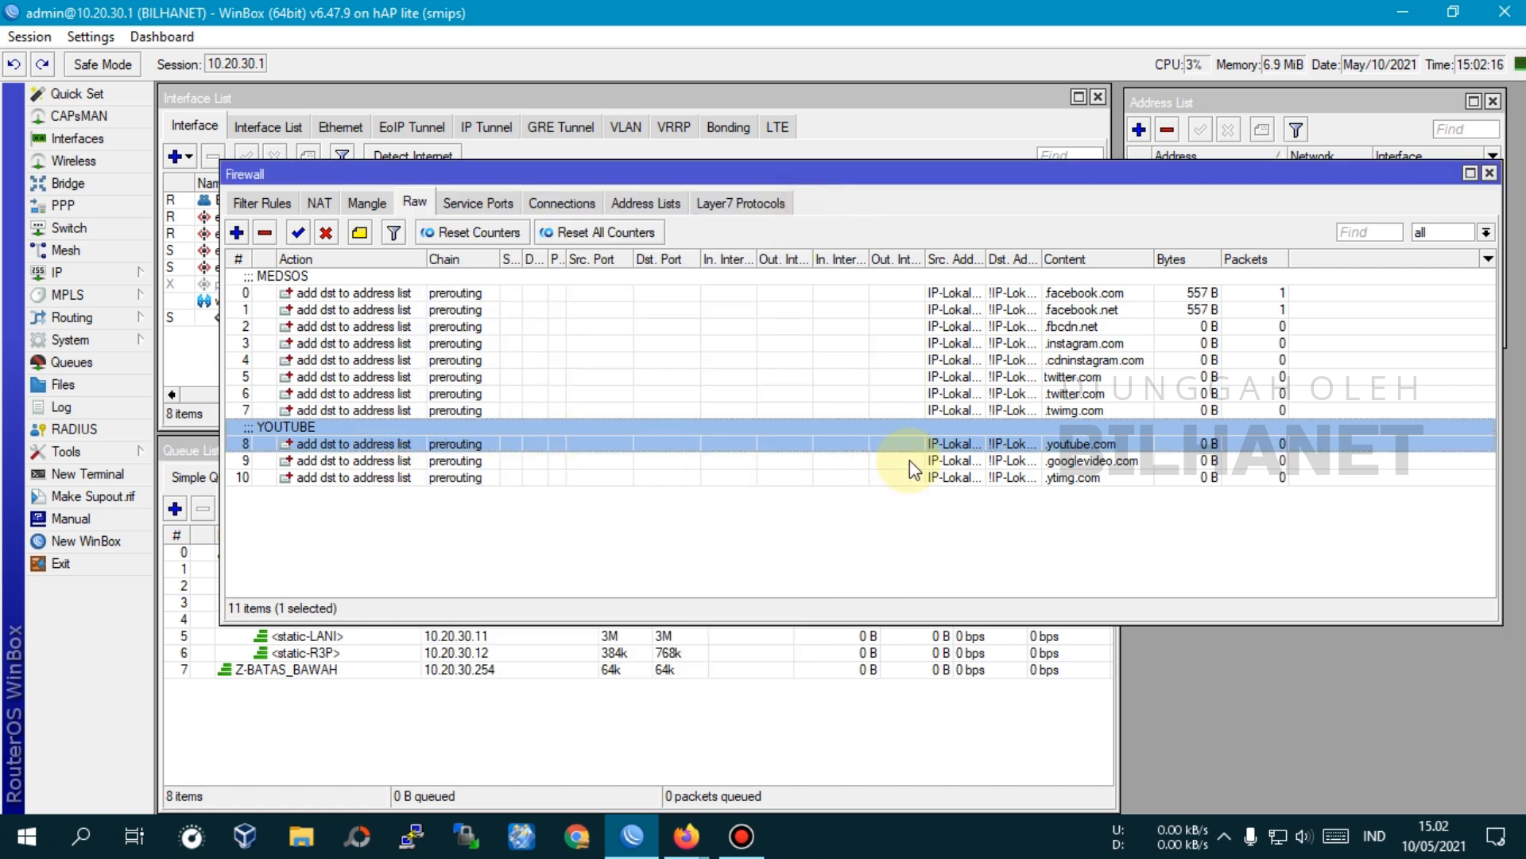
- Review the YouTube raw rules for .youtube.com, .googlevideo.com and .ytimg.com in the firewall list
{"action": "left_click", "coordinate": [1084, 478]}
{"action": "left_click", "coordinate": [1090, 462]}
{"action": "left_click", "coordinate": [1092, 446]}
{"action": "left_click", "coordinate": [1092, 462]}
{"action": "left_click", "coordinate": [1093, 479]}
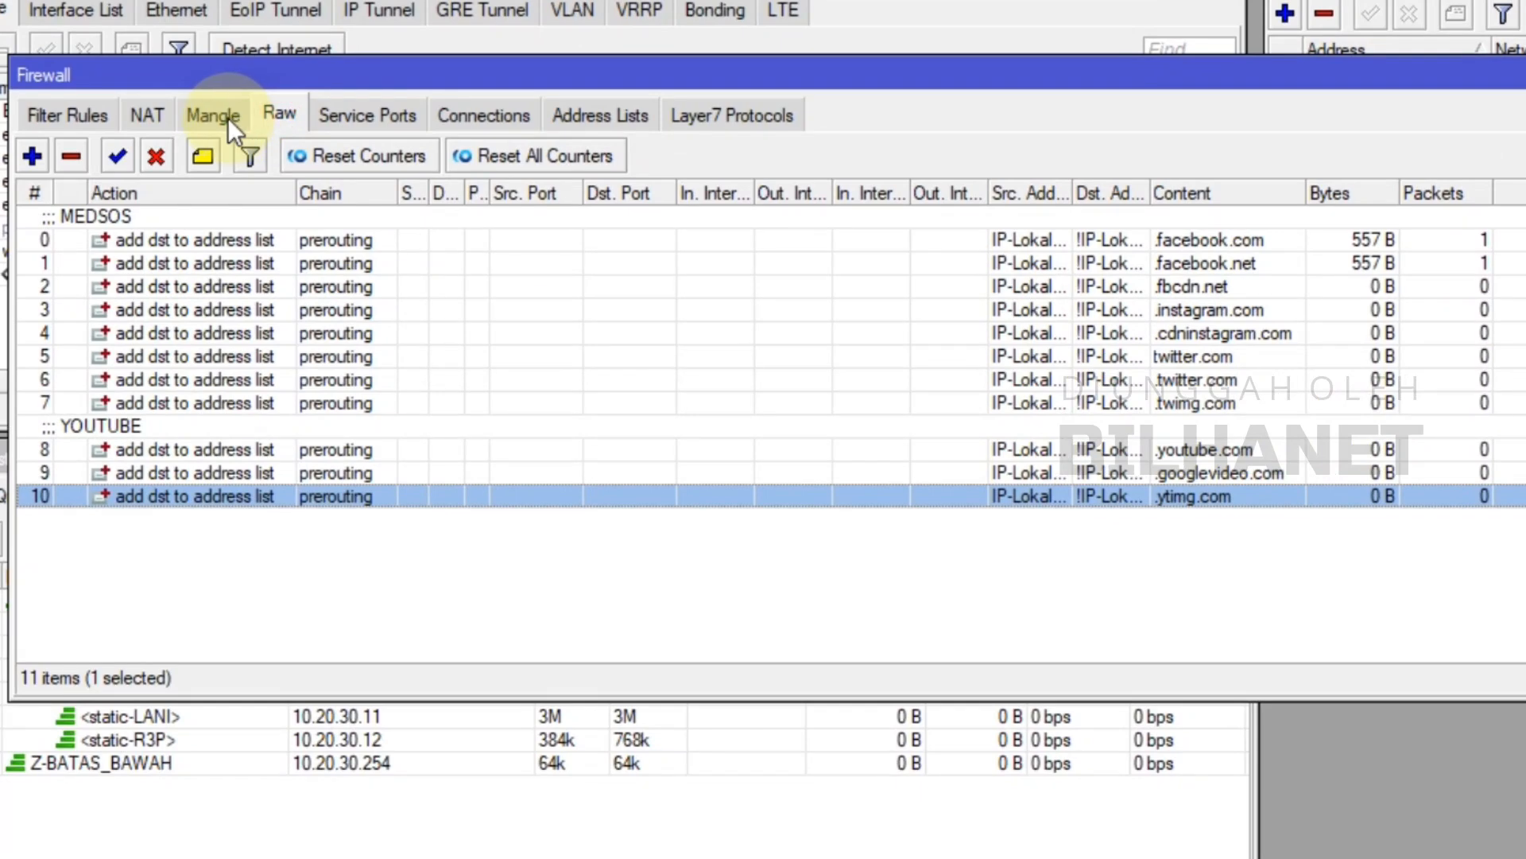
- Start a new firewall mangle rule in the prerouting chain
{"action": "left_click", "coordinate": [357, 198]}
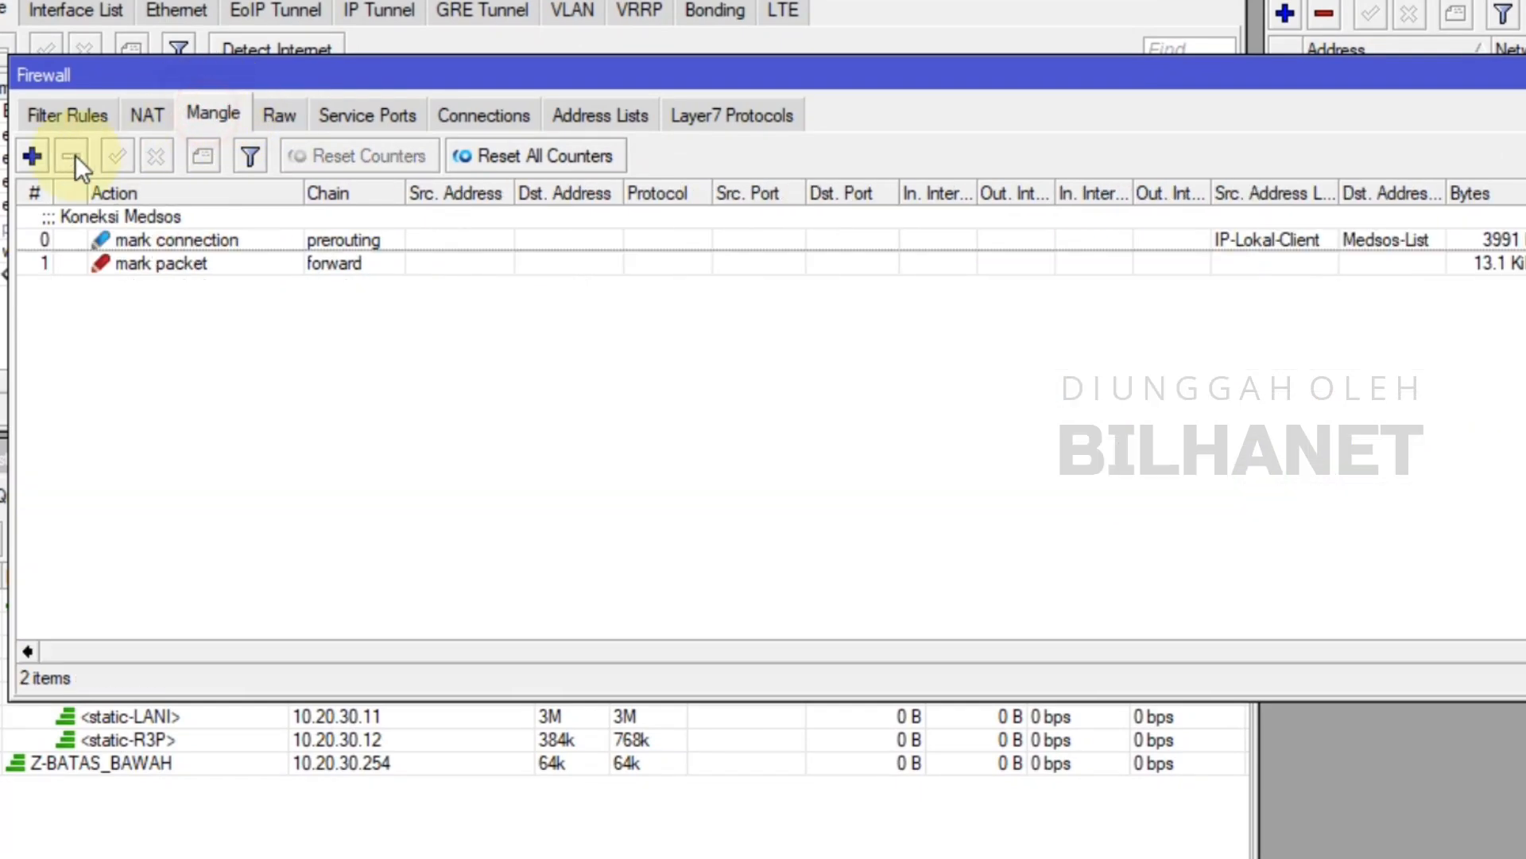
{"action": "left_click", "coordinate": [31, 156]}
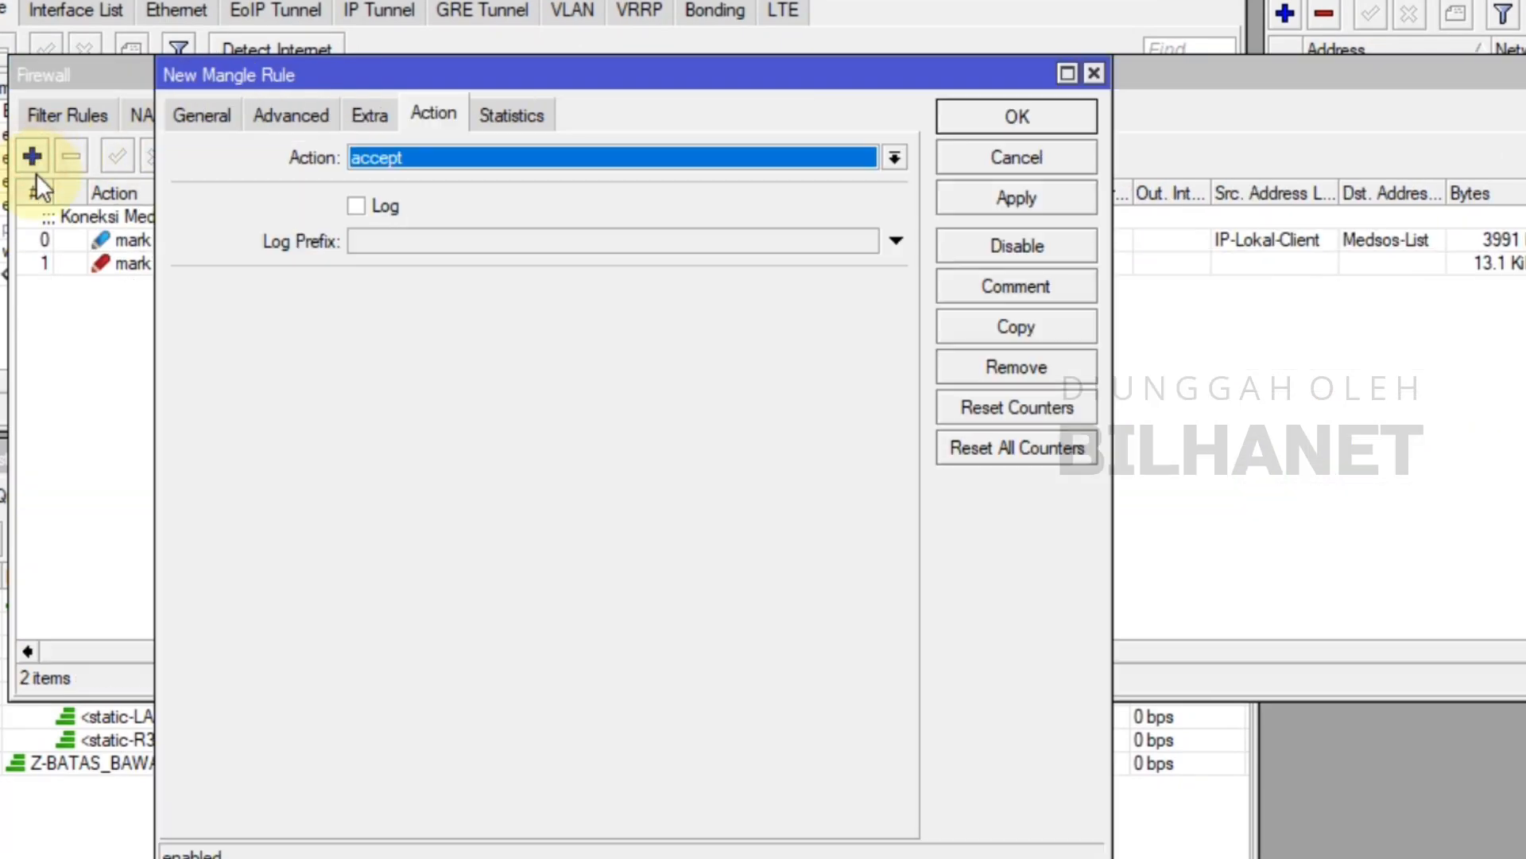
{"action": "left_click", "coordinate": [207, 121]}
{"action": "left_click", "coordinate": [426, 159]}
{"action": "left_click", "coordinate": [894, 157]}
{"action": "left_click", "coordinate": [894, 158]}
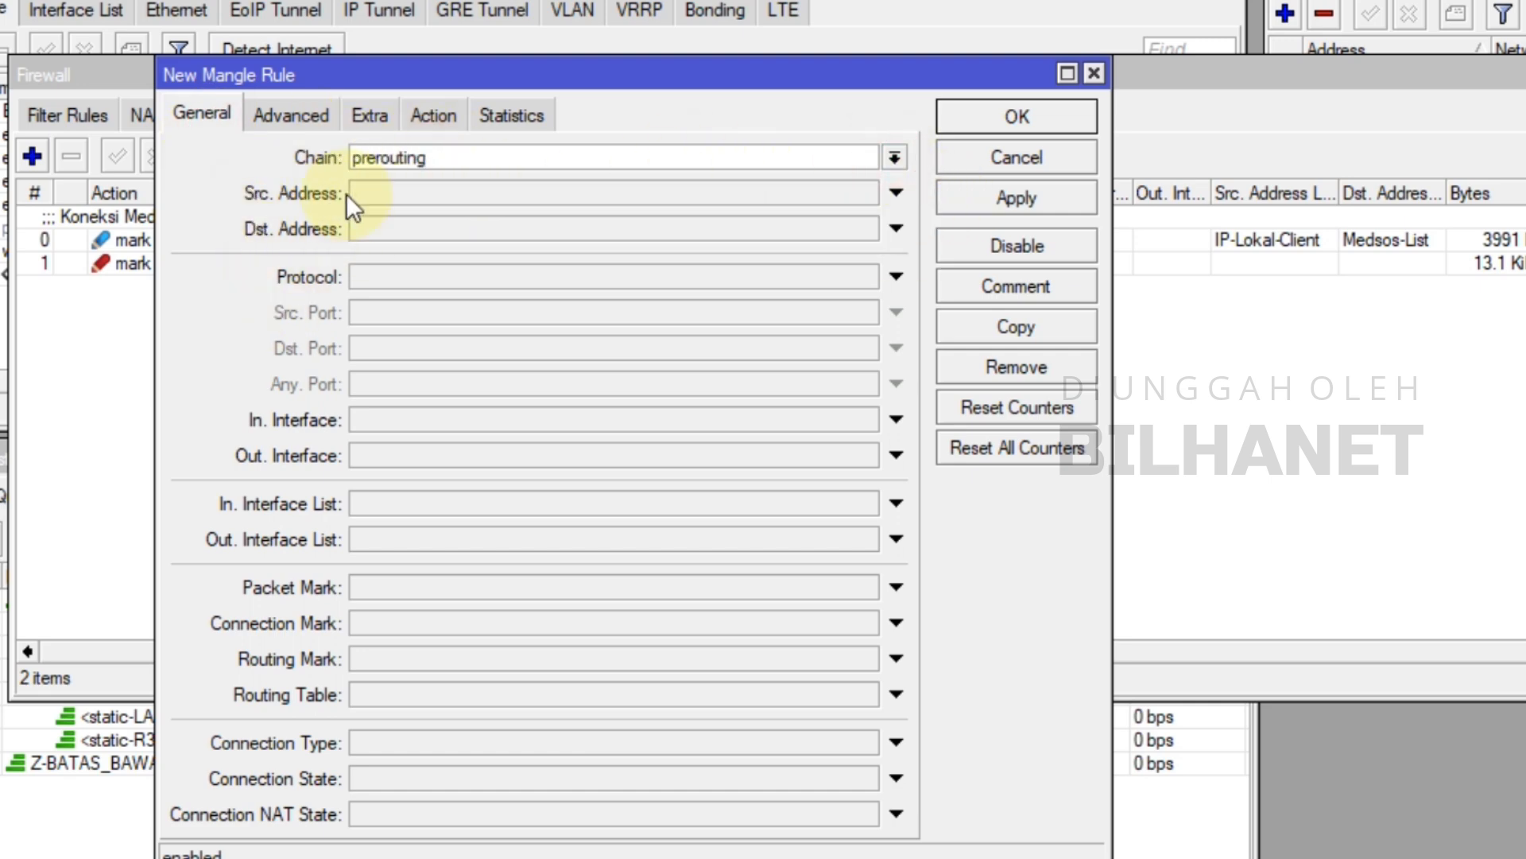
- Set the new mangle rule's source address list to IP-Lokal-Client and its destination address list to YouTube-List
{"action": "left_click", "coordinate": [280, 120]}
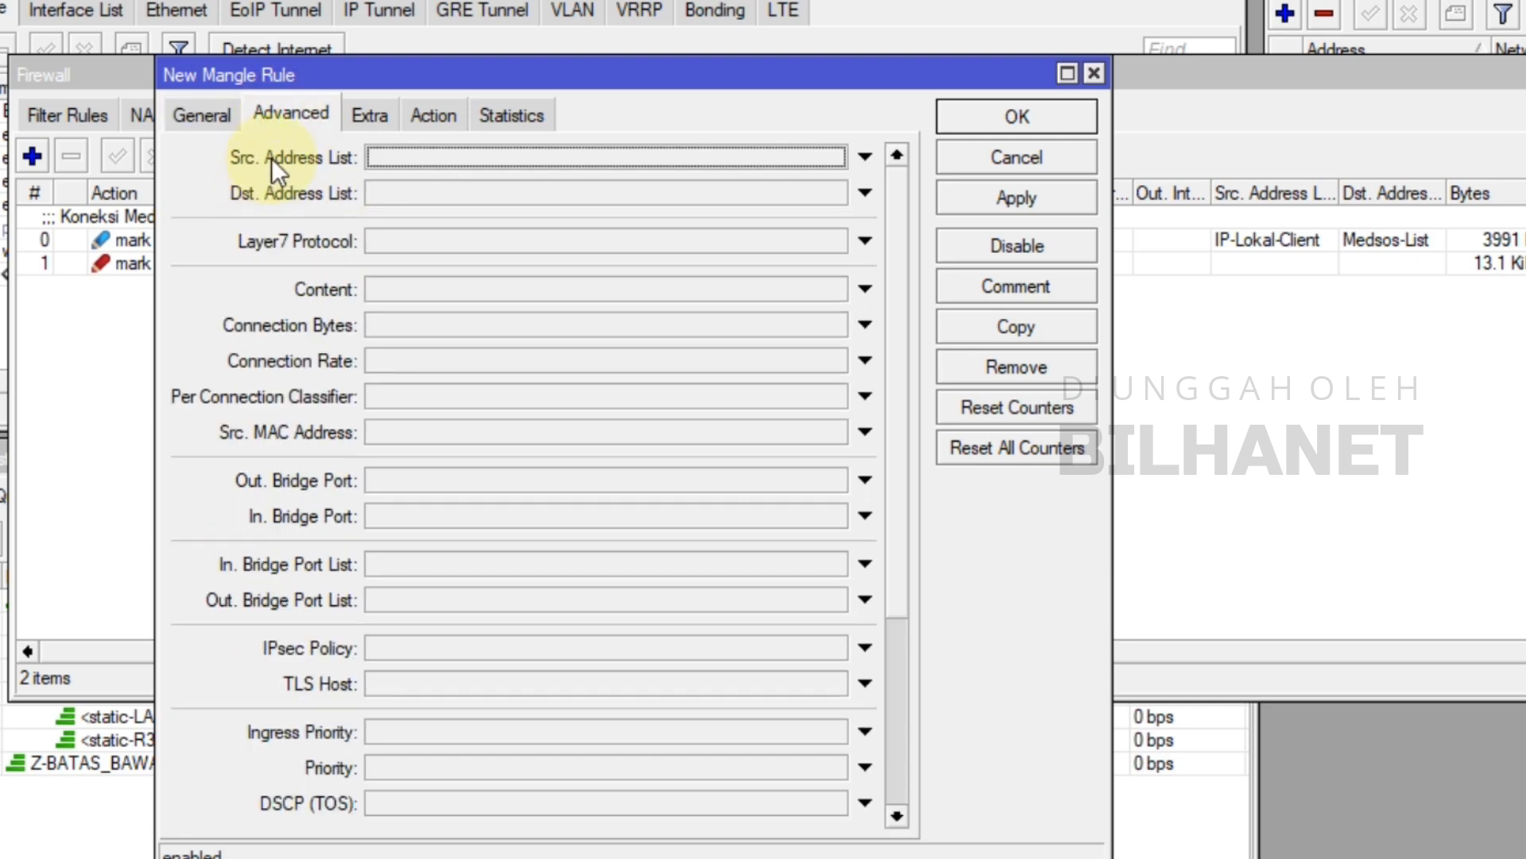
{"action": "left_click", "coordinate": [440, 154]}
{"action": "left_click", "coordinate": [831, 159]}
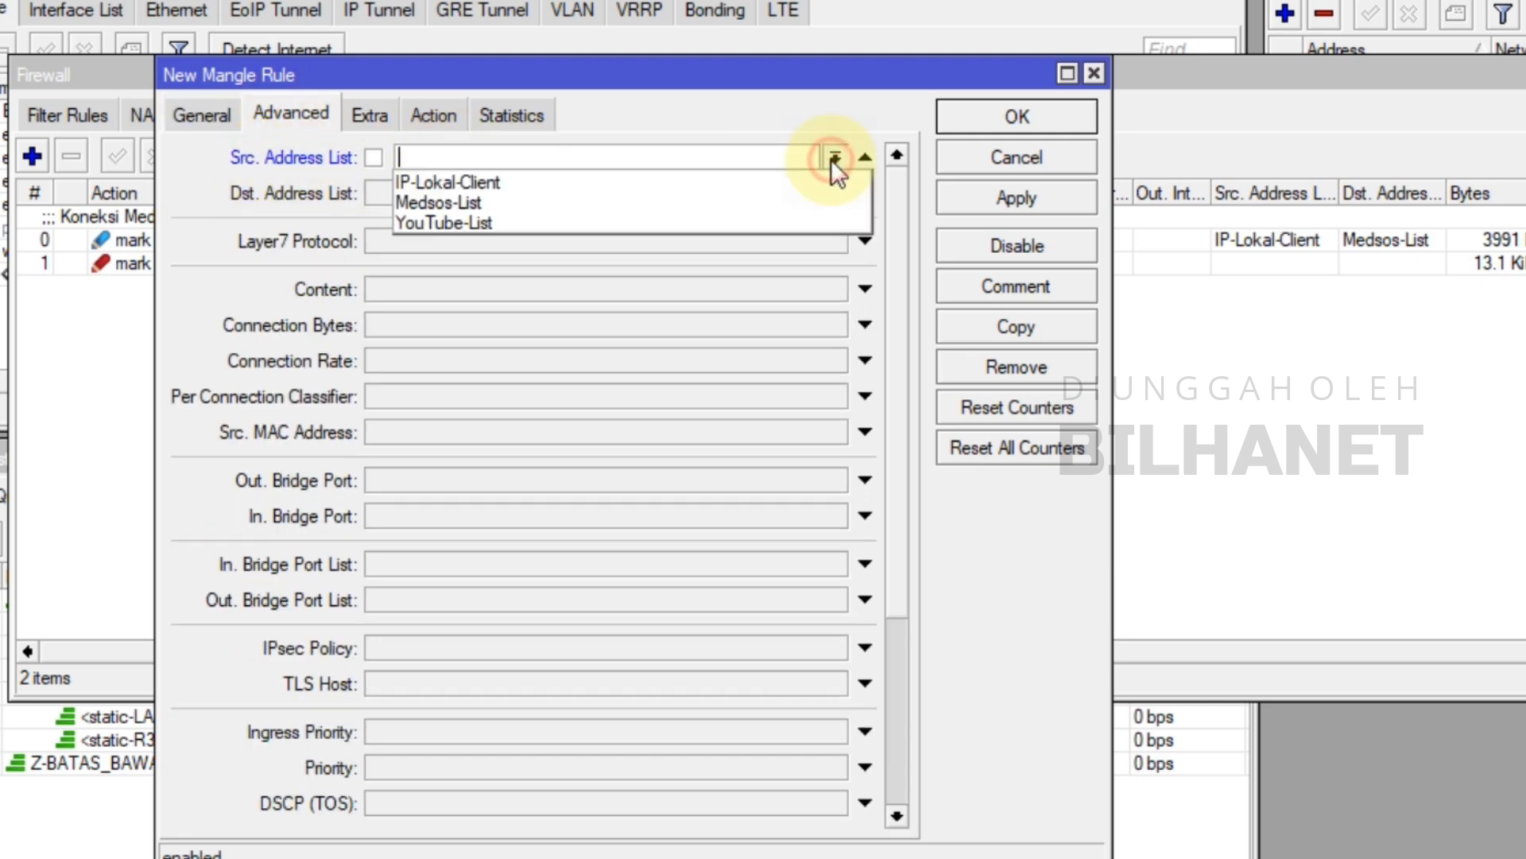
{"action": "left_click", "coordinate": [483, 181]}
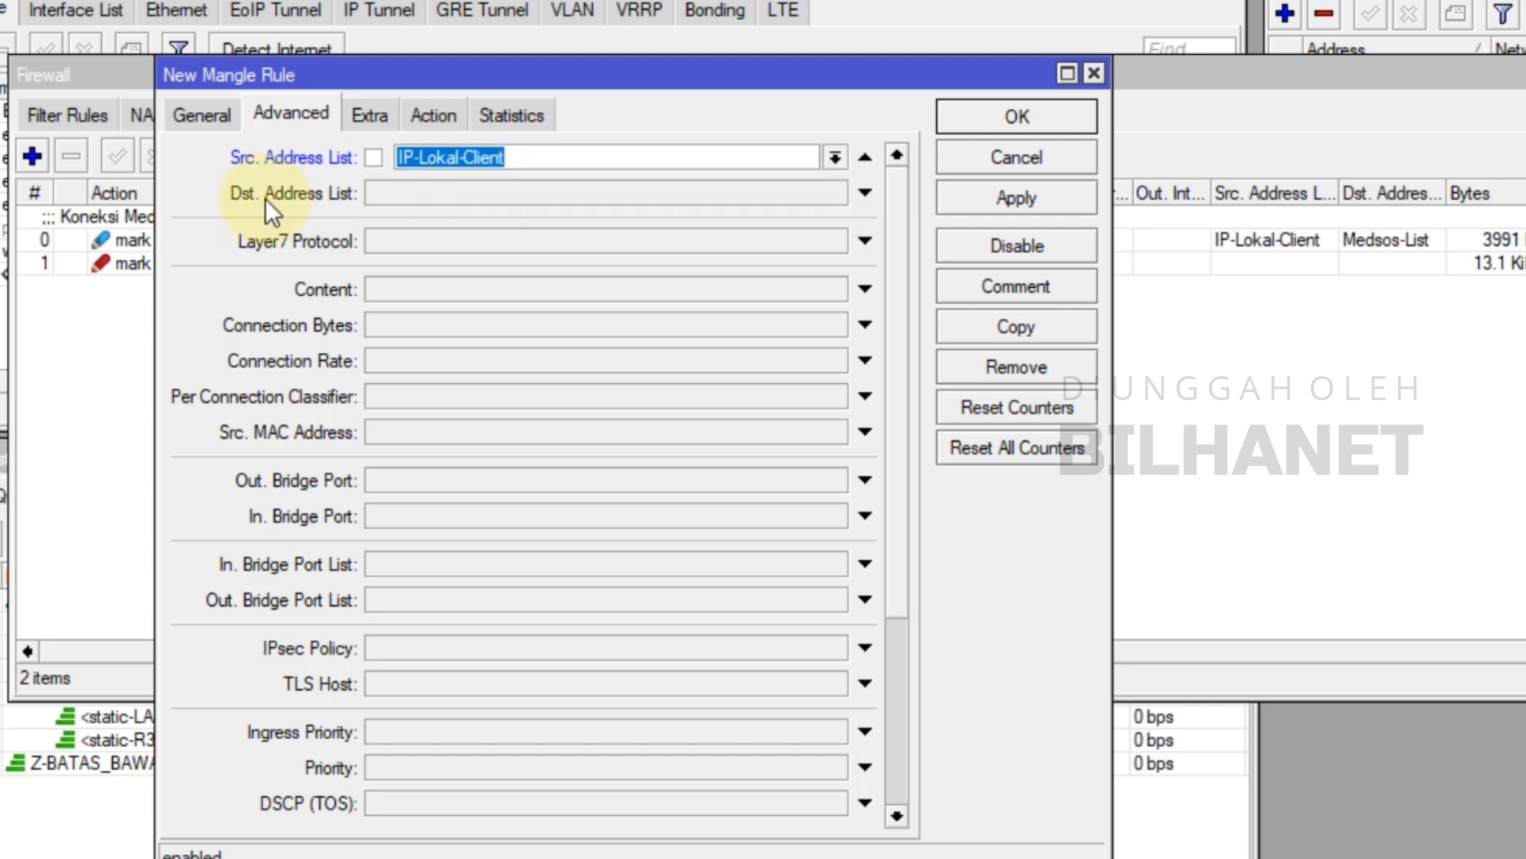
{"action": "left_click", "coordinate": [445, 193]}
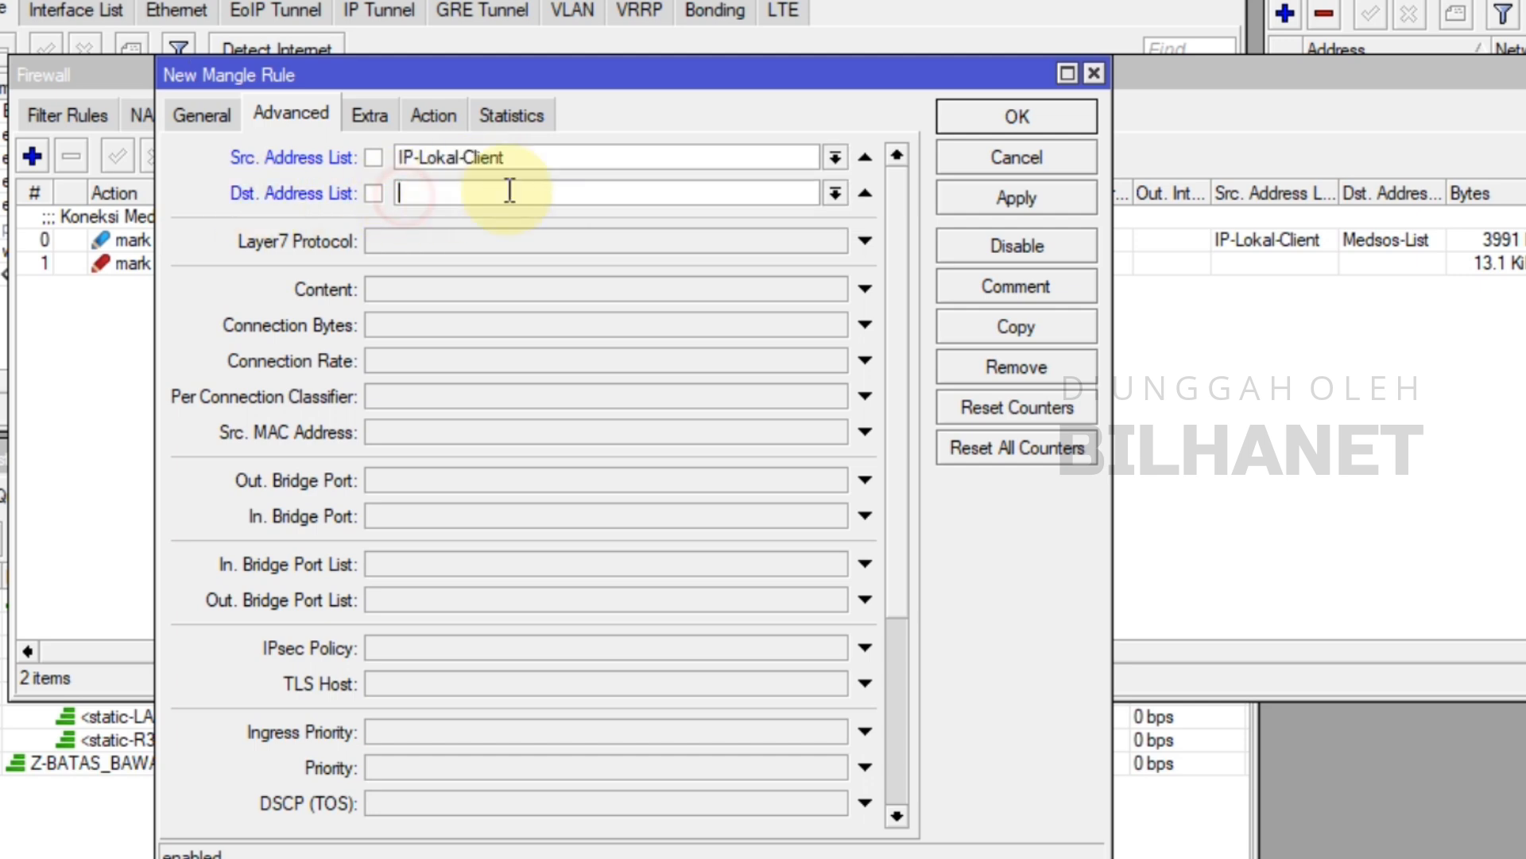
{"action": "left_click", "coordinate": [833, 194]}
{"action": "left_click", "coordinate": [446, 257]}
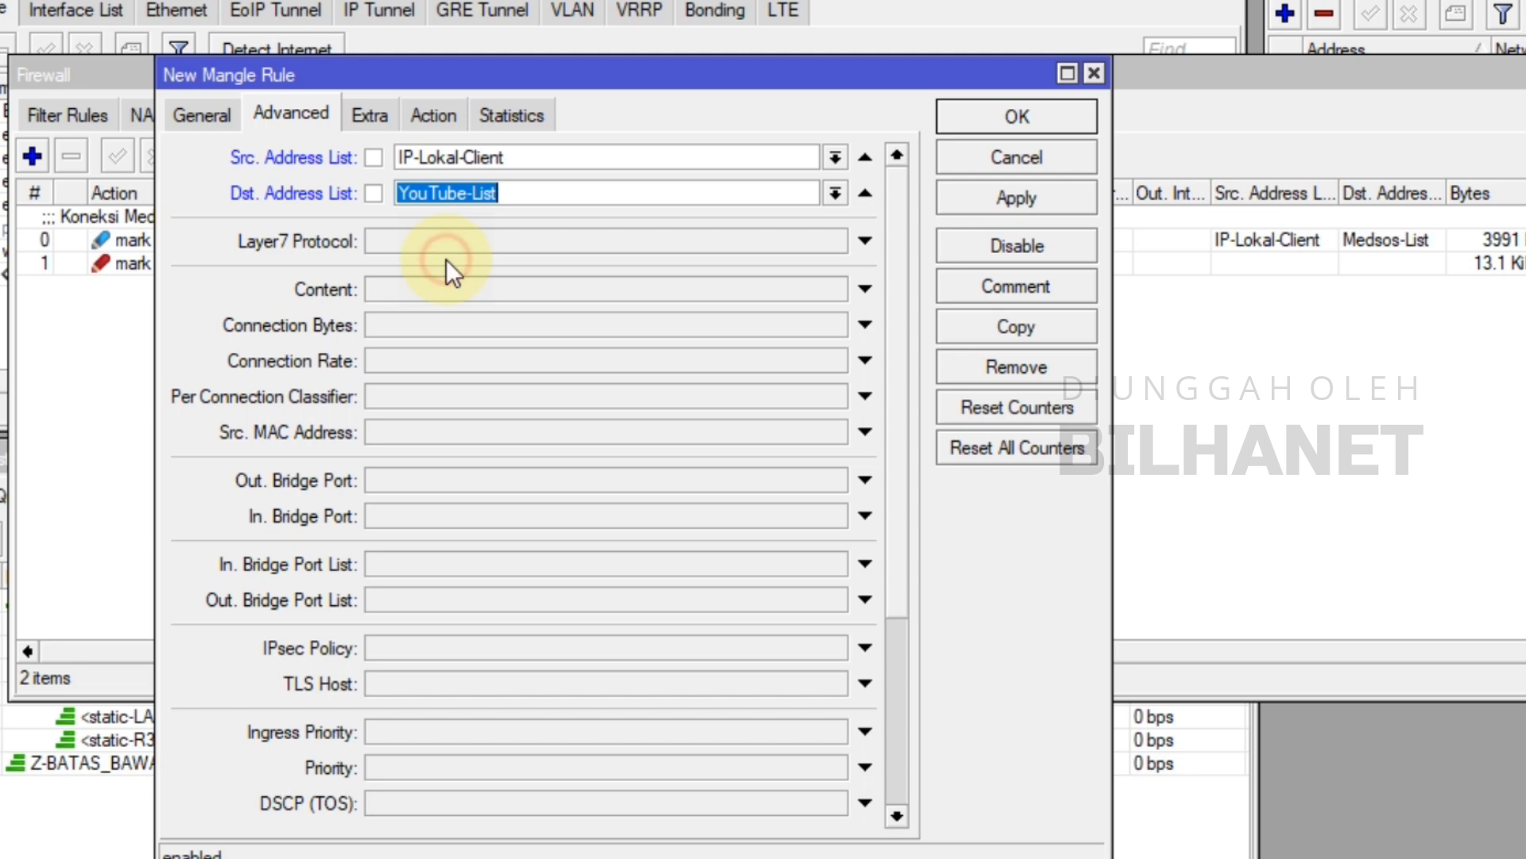
- Set the mangle rule's action to mark connection with the new connection mark Koneksi-YouTube, and apply it
{"action": "left_click", "coordinate": [435, 116]}
{"action": "left_click", "coordinate": [894, 159]}
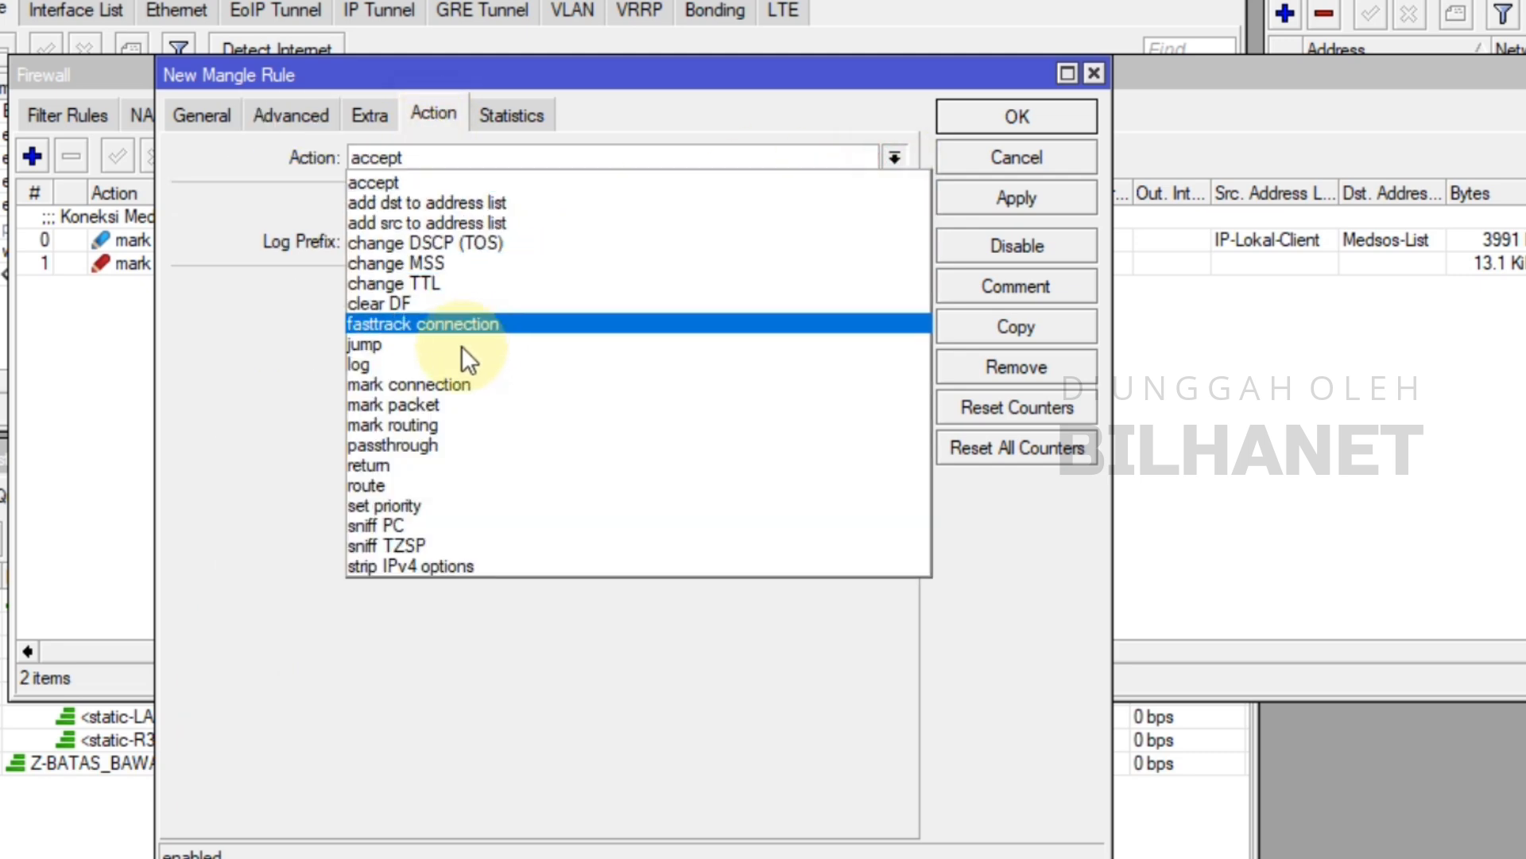
{"action": "left_click", "coordinate": [411, 386]}
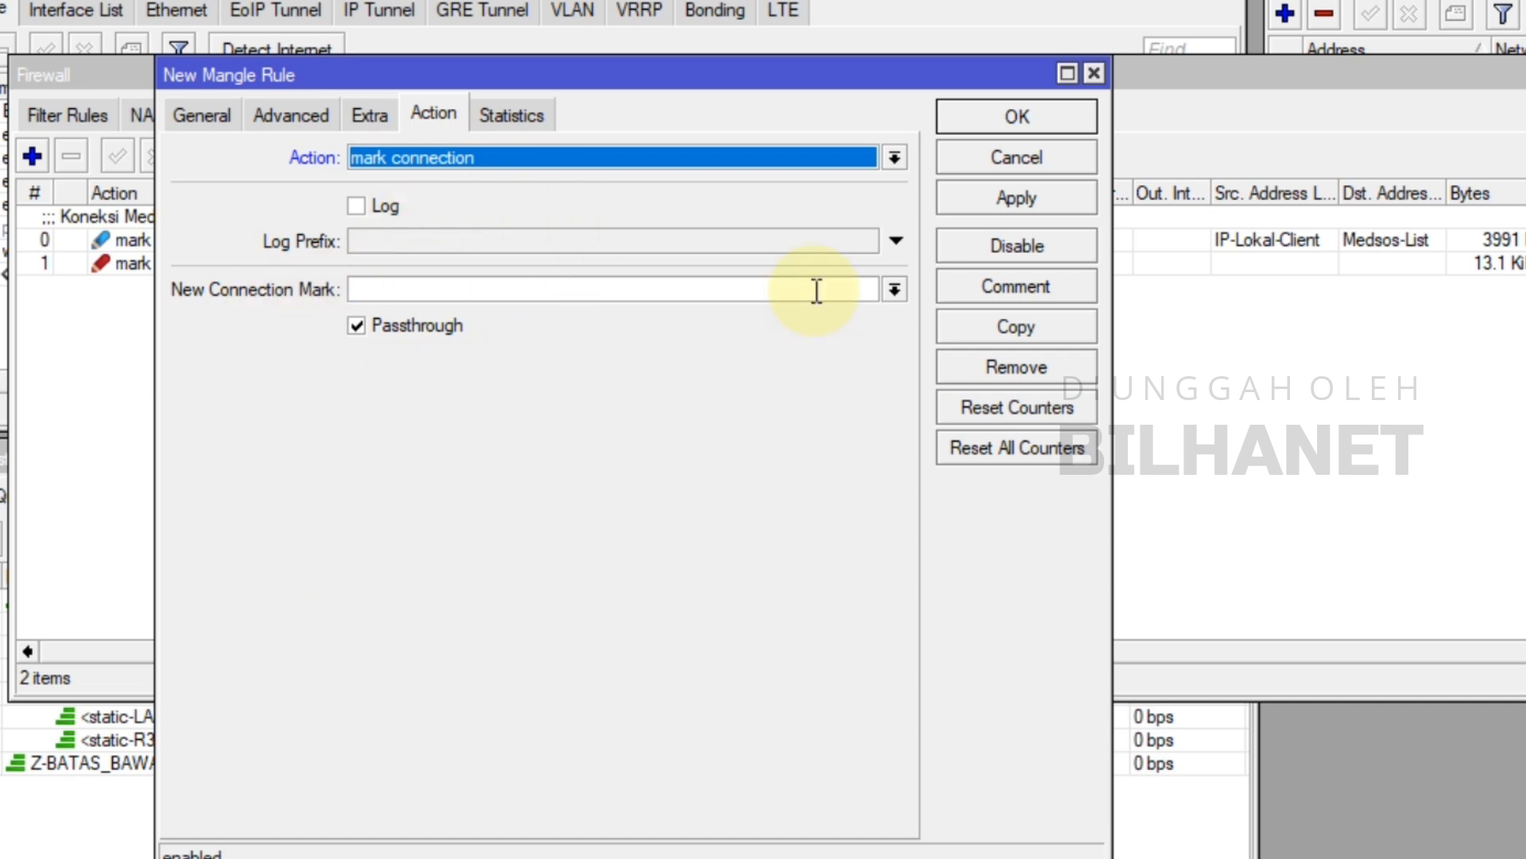
{"action": "left_click", "coordinate": [895, 289]}
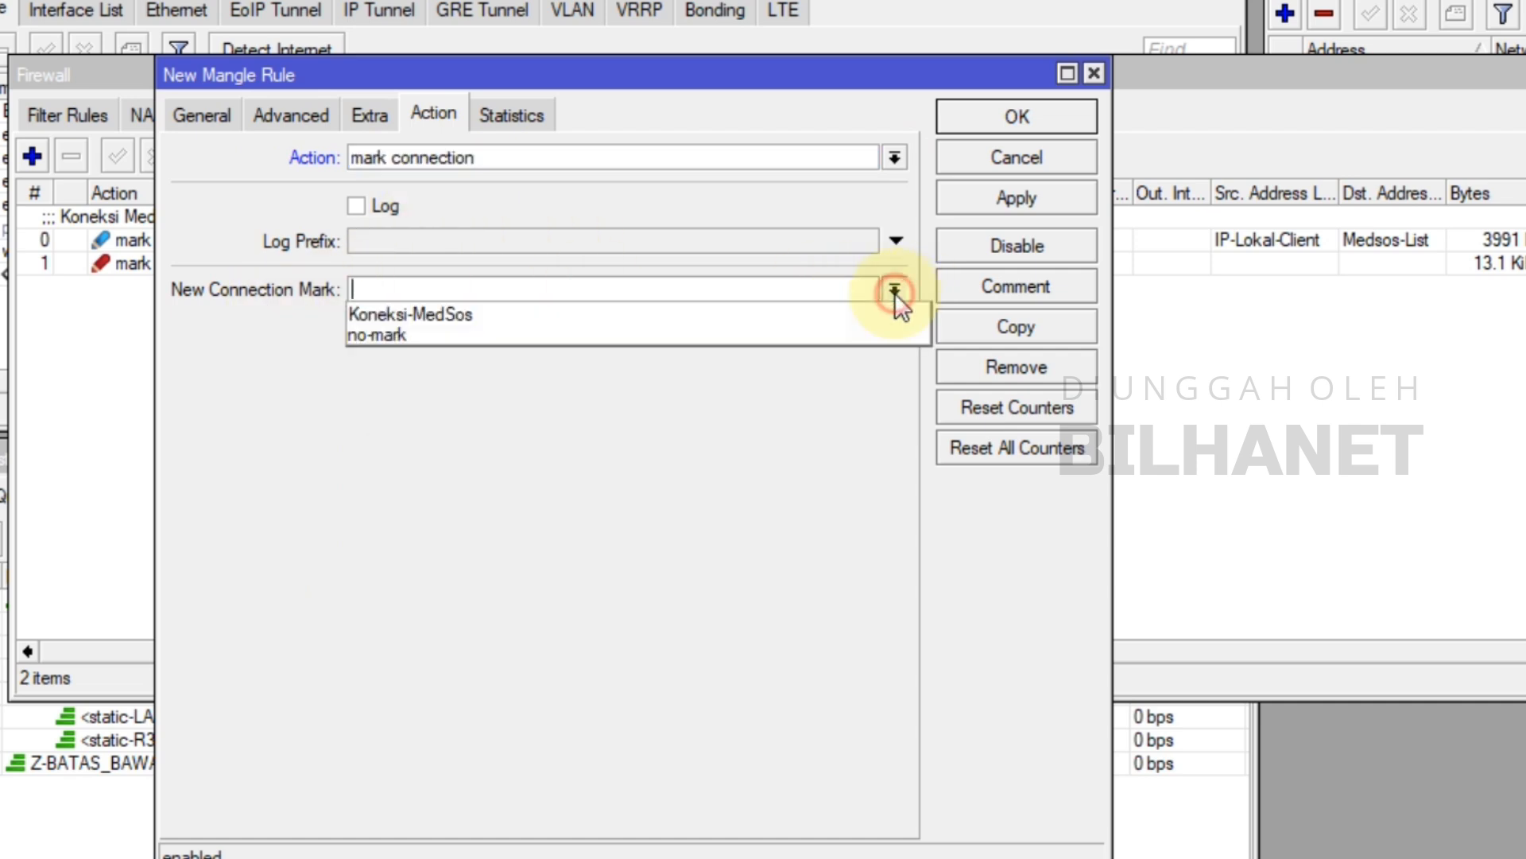
{"action": "type", "text": "Koneksi-You"}
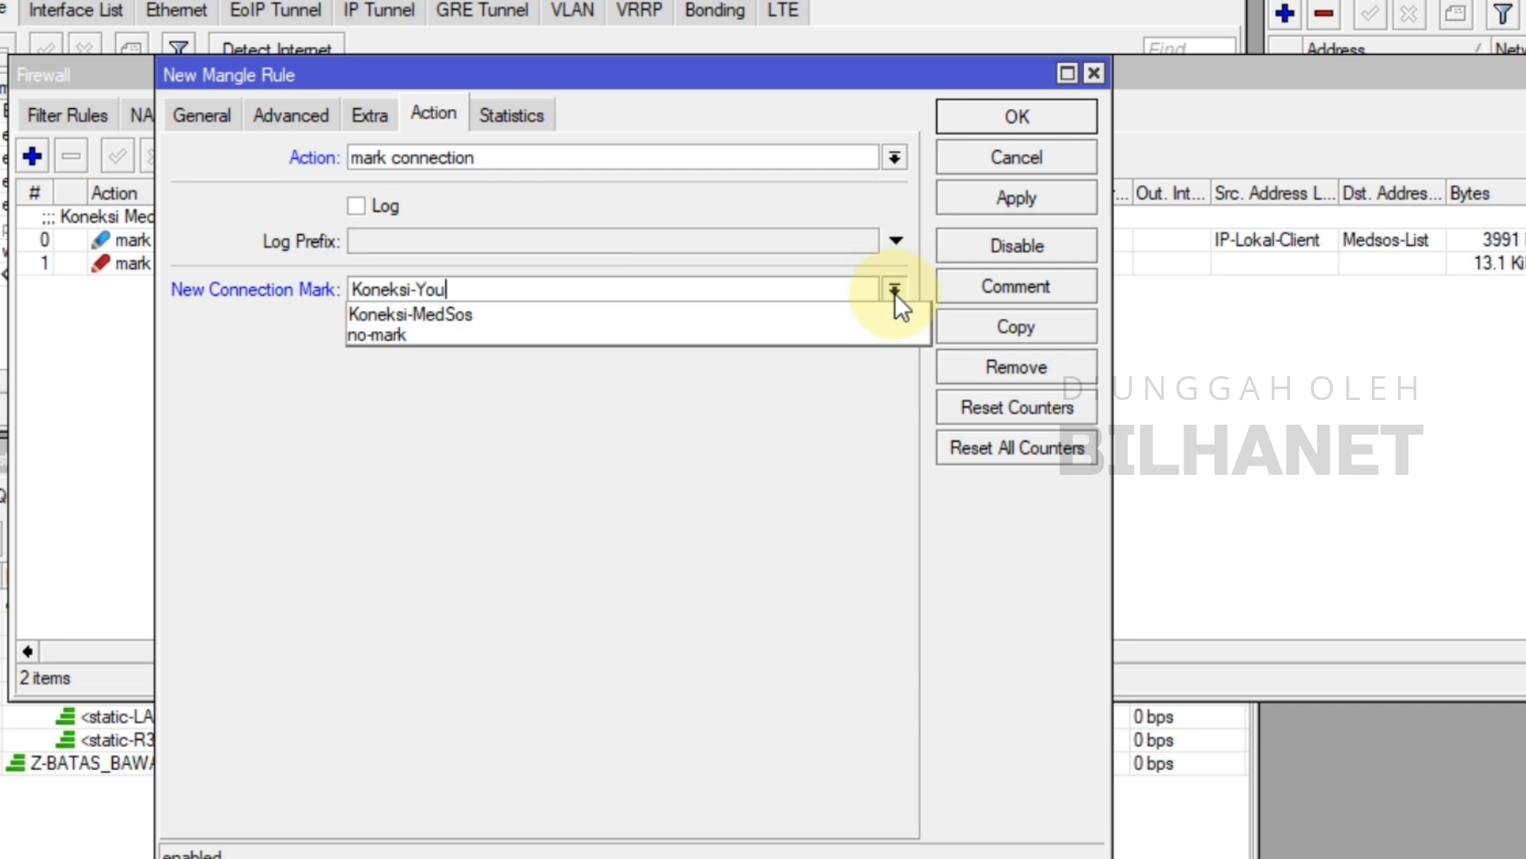
{"action": "type", "text": "Tube"}
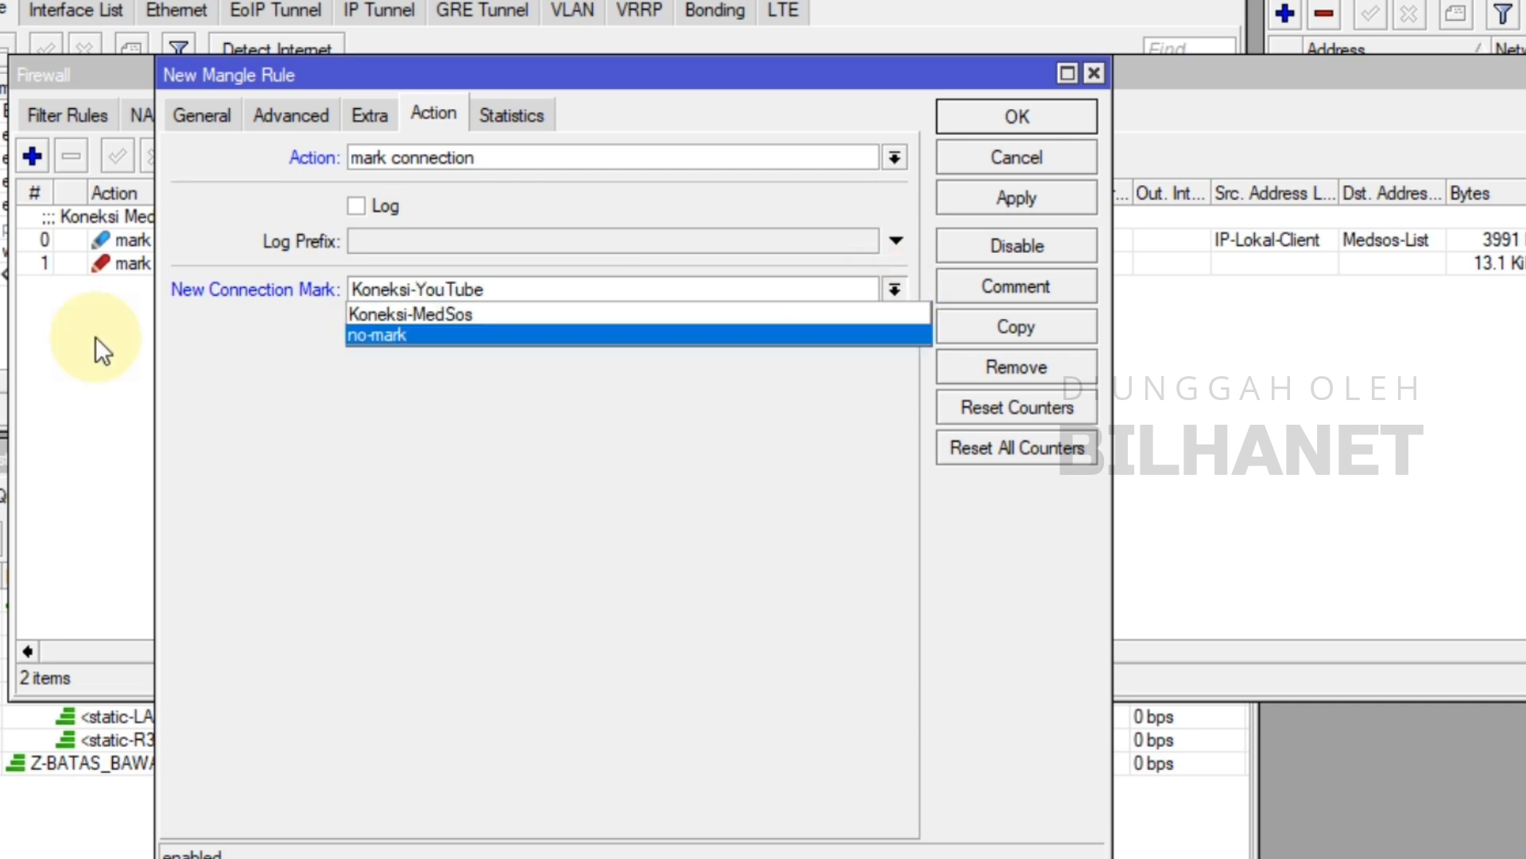
{"action": "left_click", "coordinate": [222, 361]}
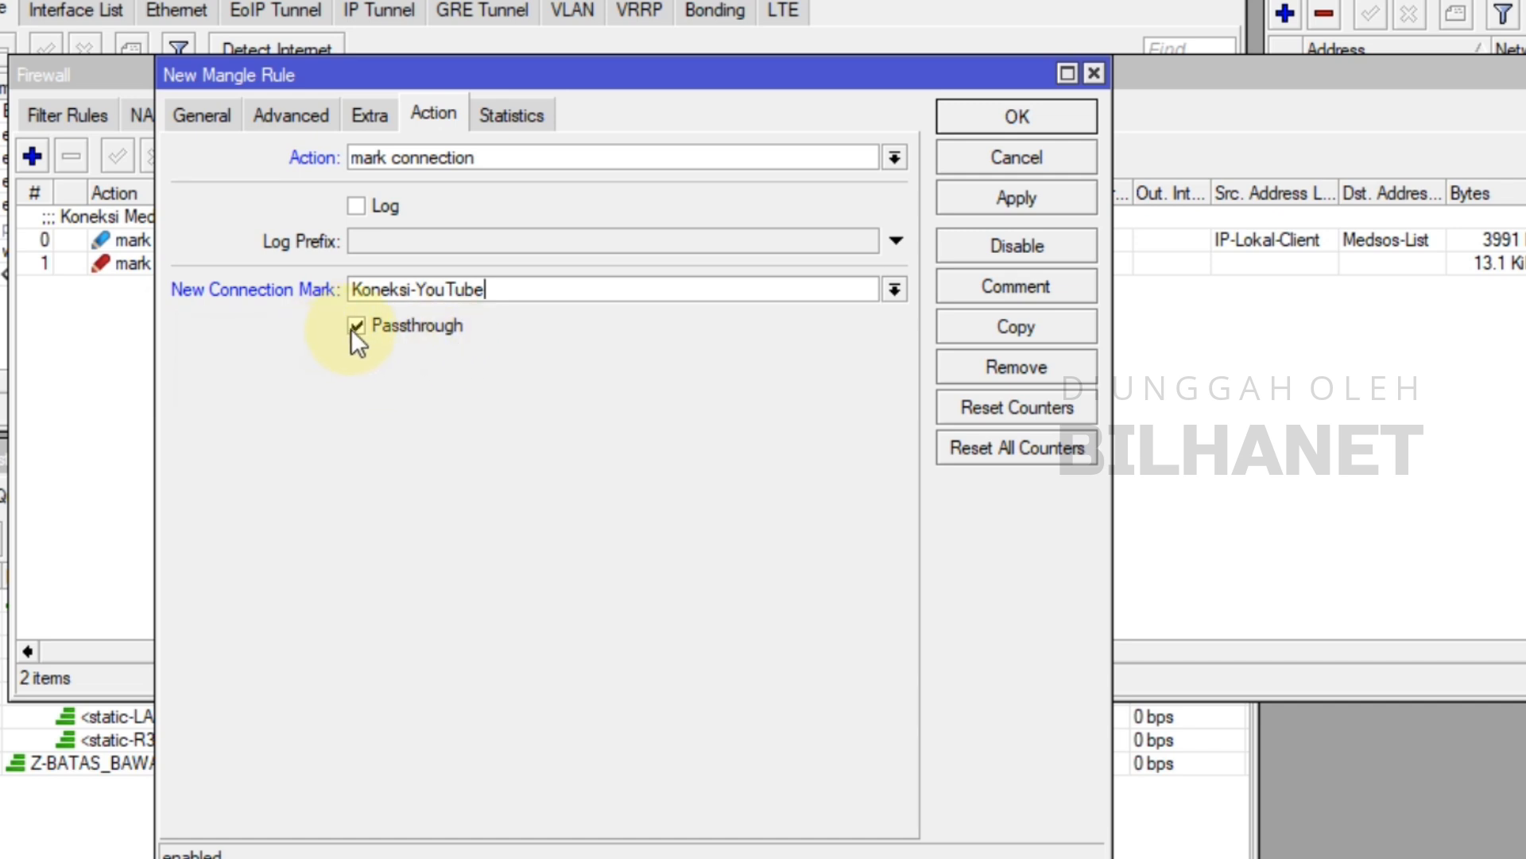
{"action": "left_click", "coordinate": [1020, 197]}
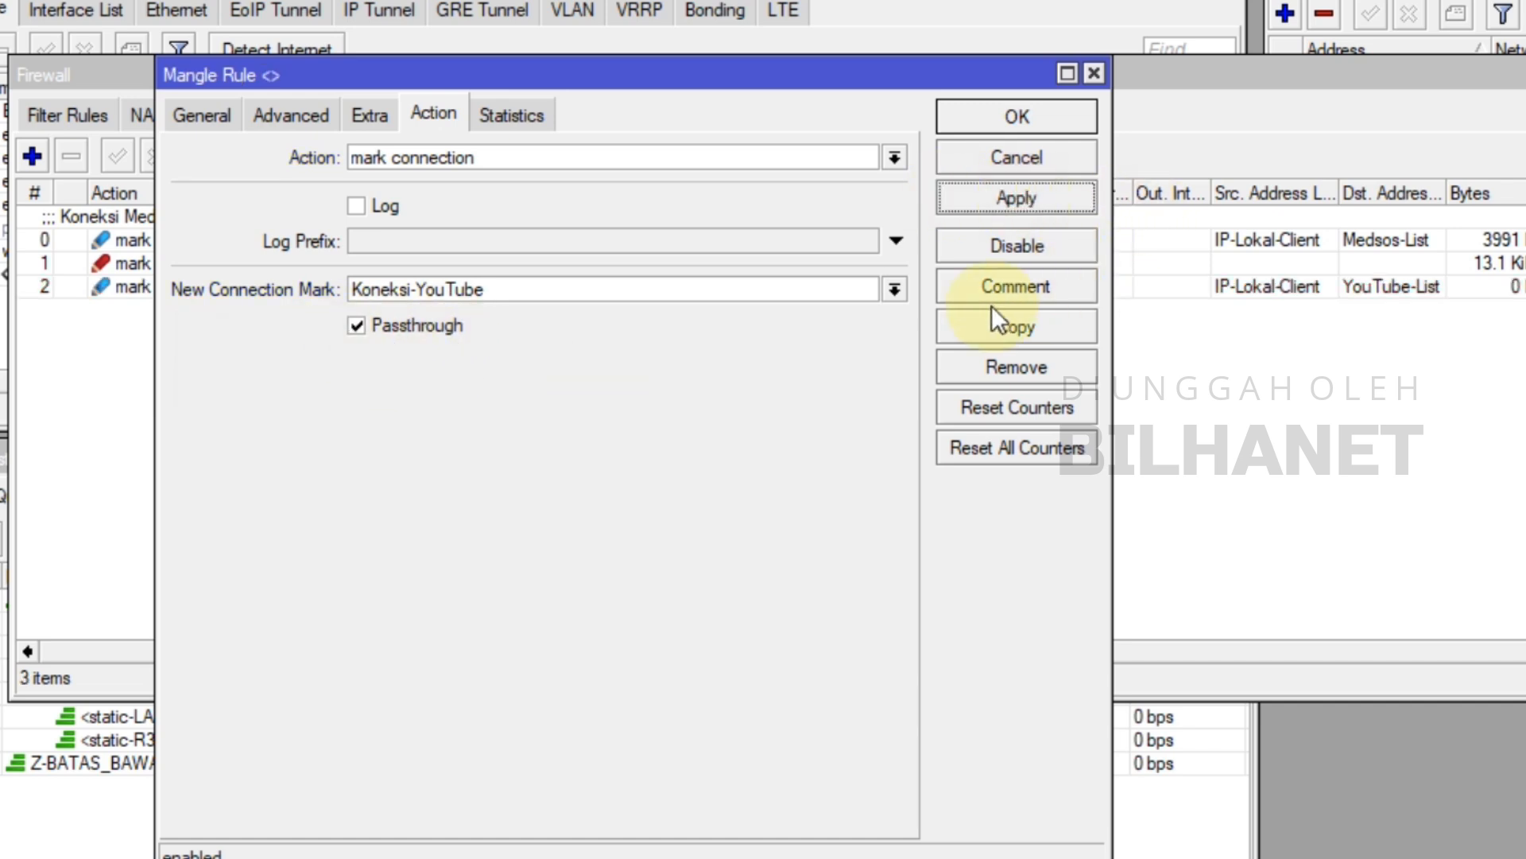
- Add the comment "Koneksi YouTube" to the mark connection rule and save the rule
{"action": "left_click", "coordinate": [1022, 286]}
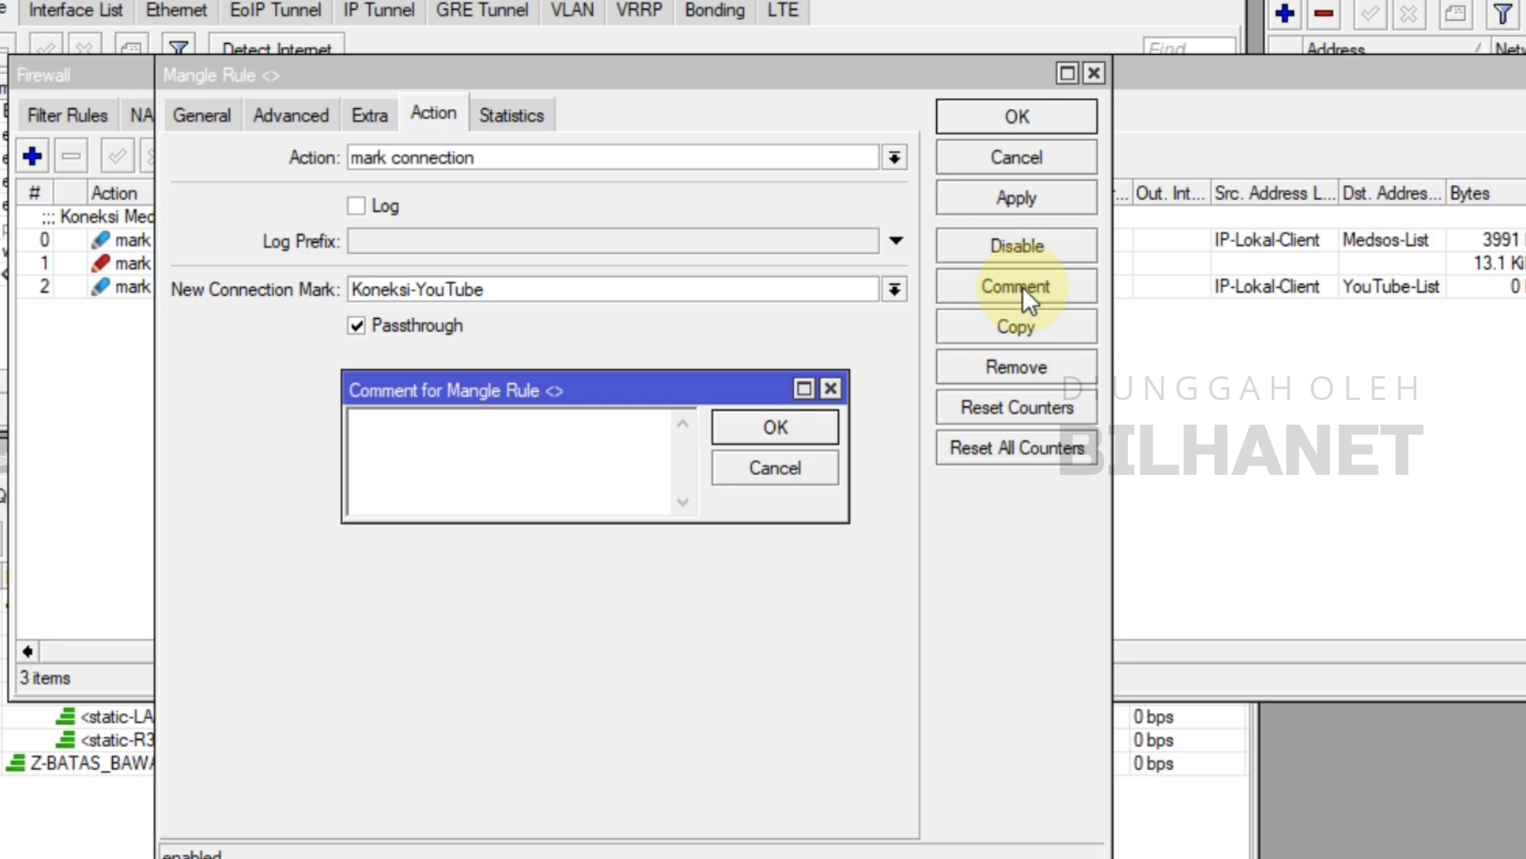
{"action": "type", "text": "Koneksi"}
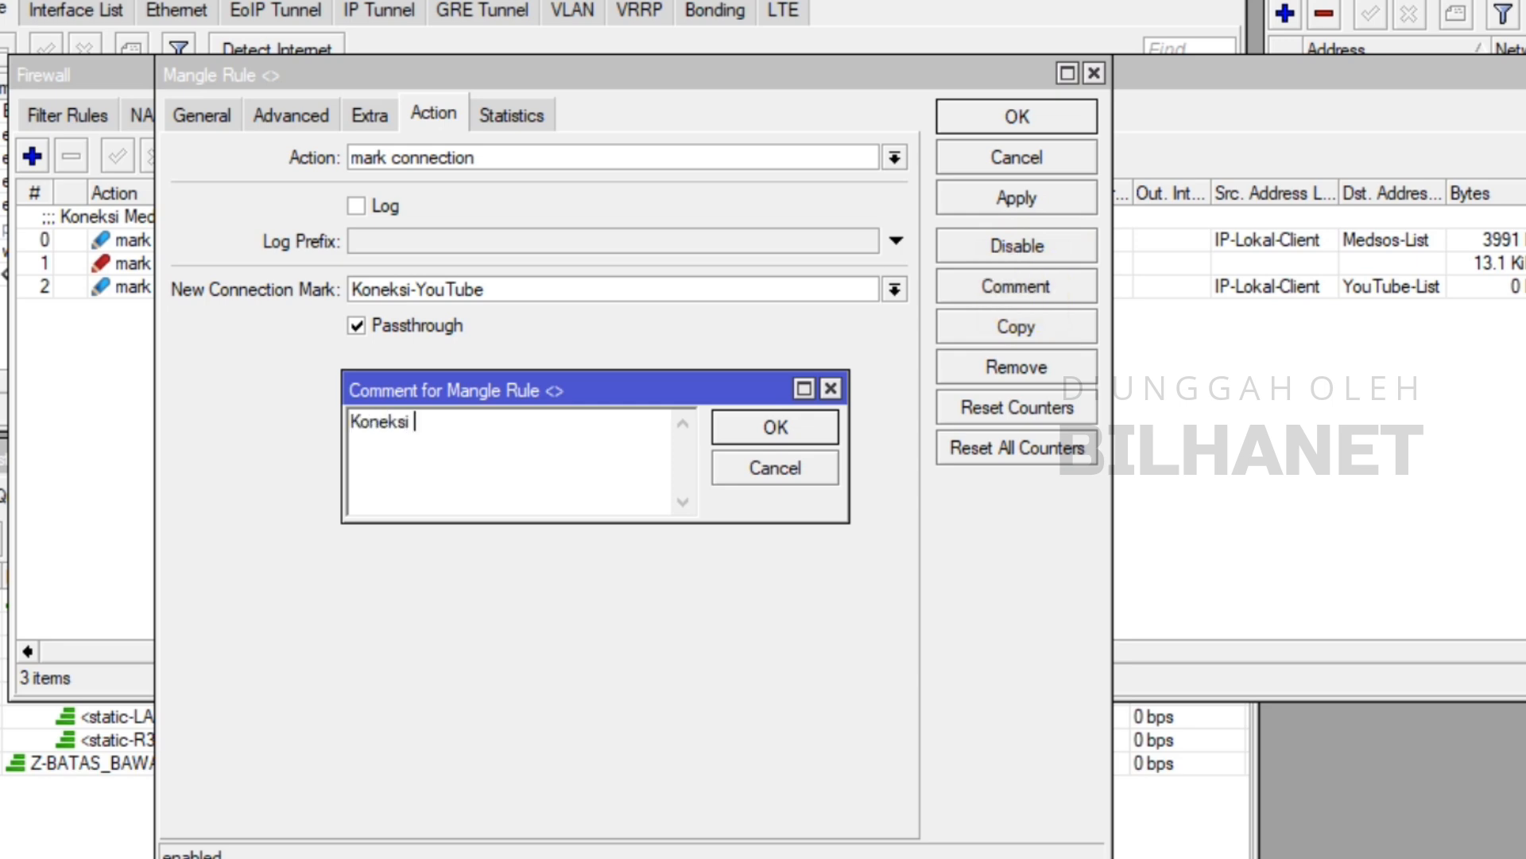
{"action": "type", "text": " YouTube"}
{"action": "left_click", "coordinate": [795, 434]}
{"action": "left_click", "coordinate": [1026, 197]}
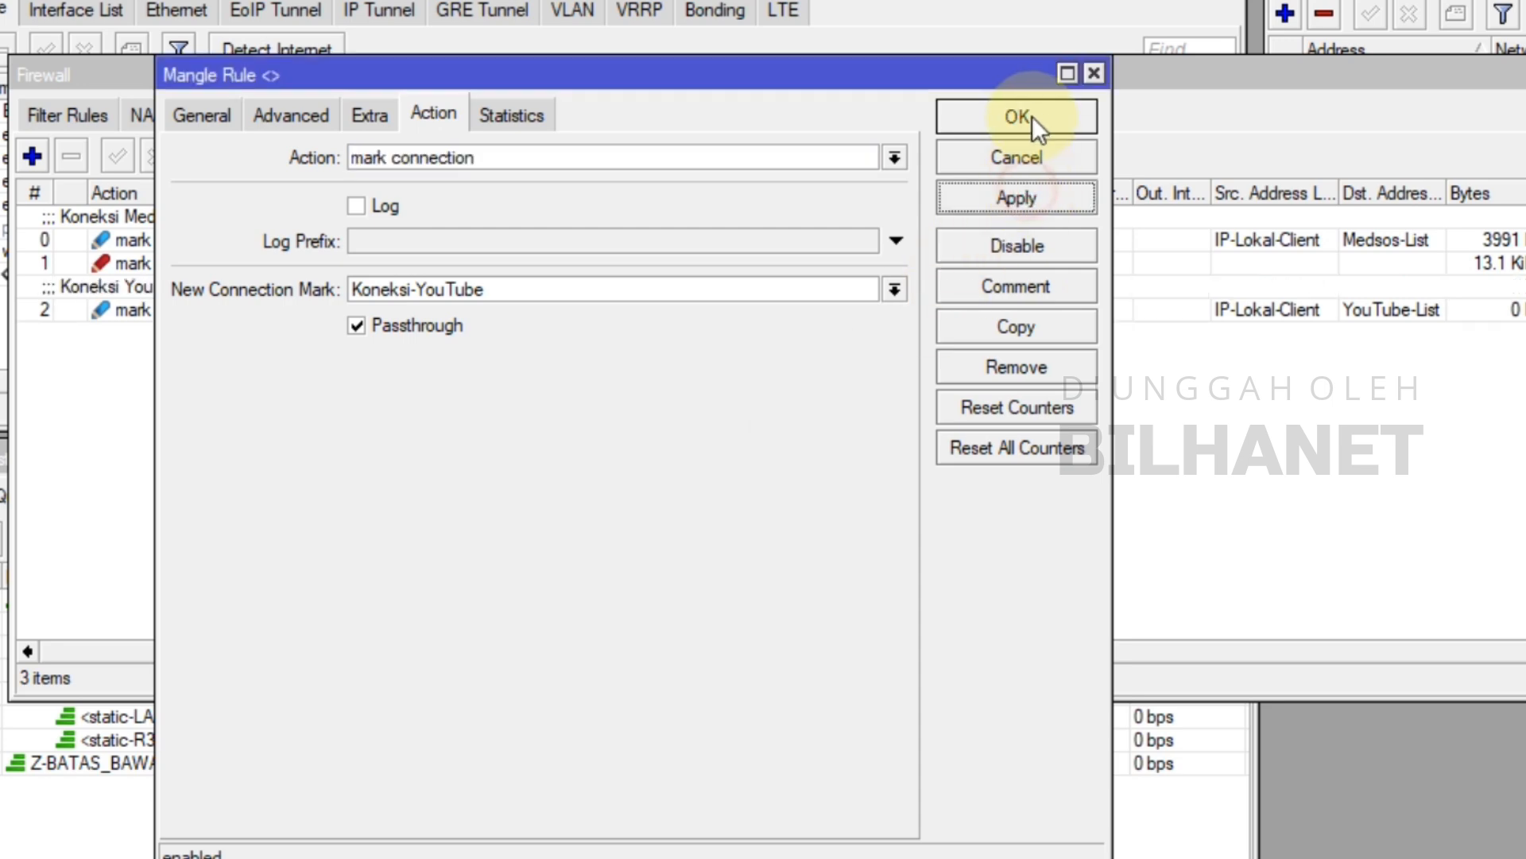
{"action": "left_click", "coordinate": [1032, 116]}
{"action": "left_click", "coordinate": [1431, 310]}
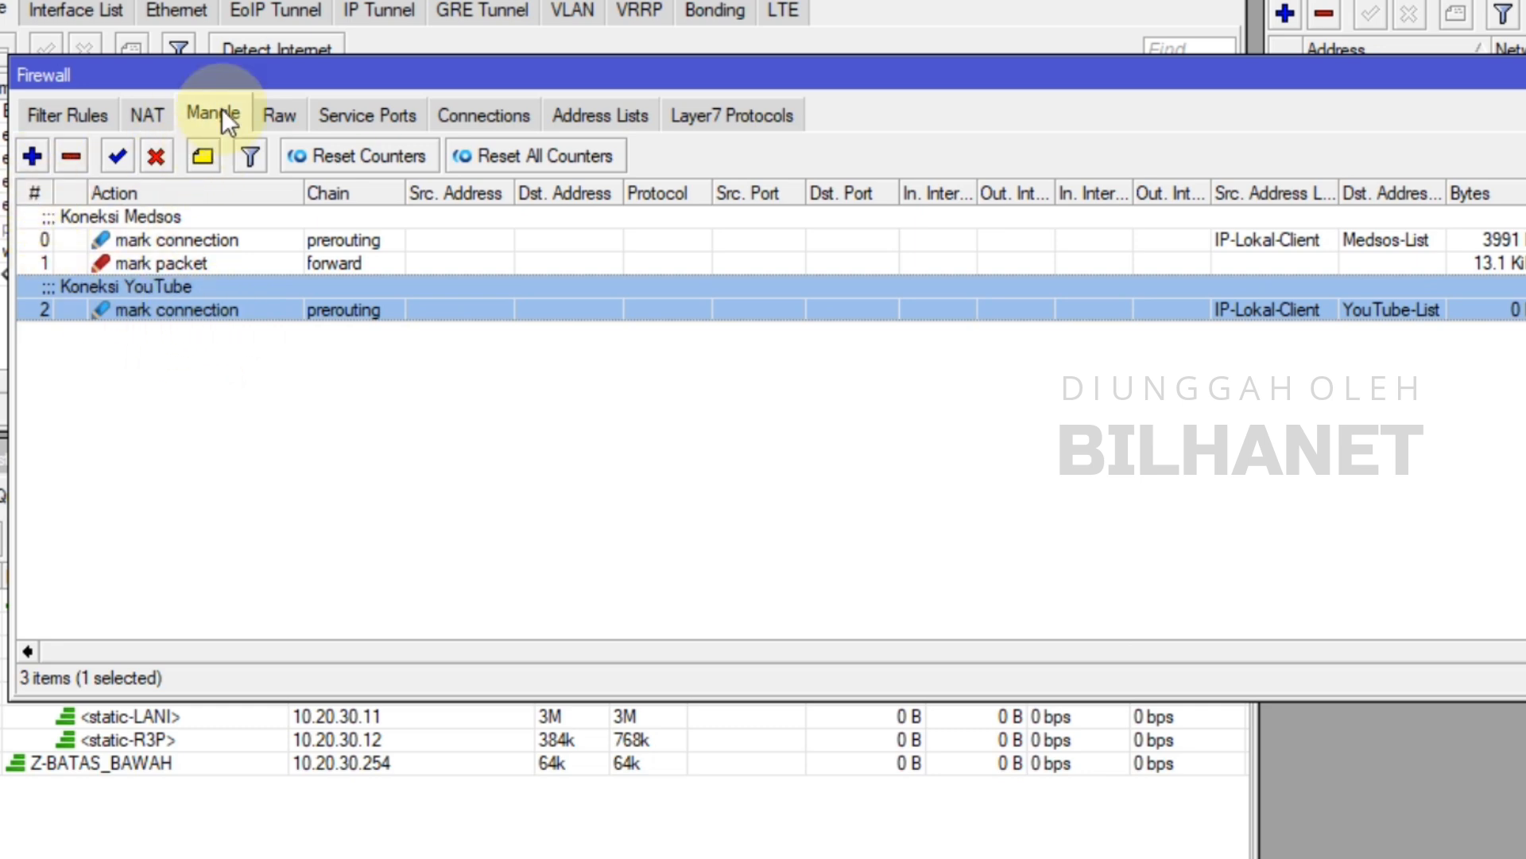
- Start another mangle rule in the forward chain that matches the connection mark Koneksi-YouTube
{"action": "left_click", "coordinate": [39, 159]}
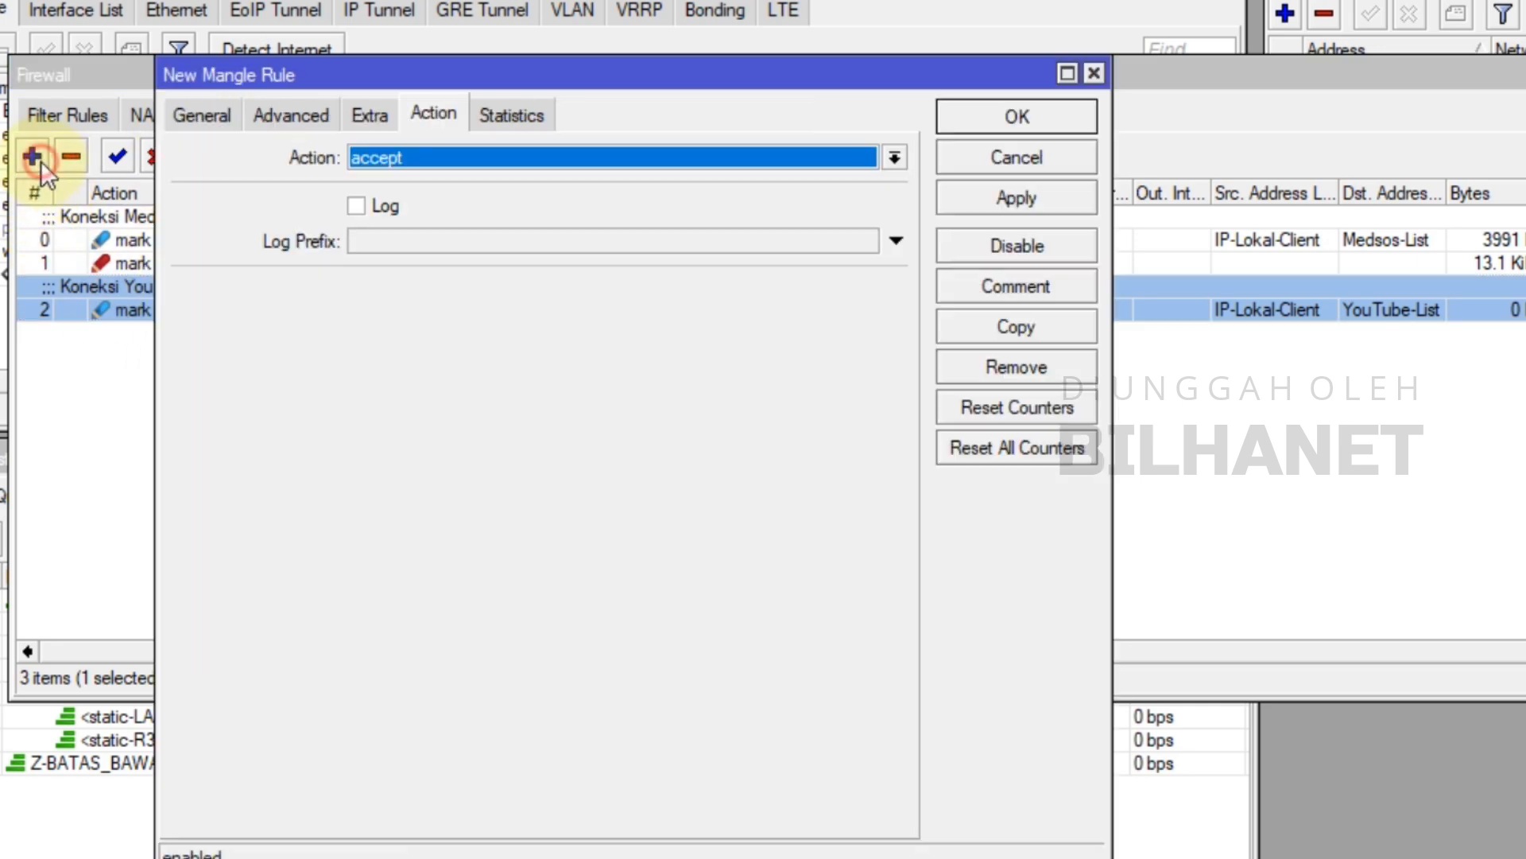
{"action": "left_click", "coordinate": [216, 123]}
{"action": "left_click", "coordinate": [893, 158]}
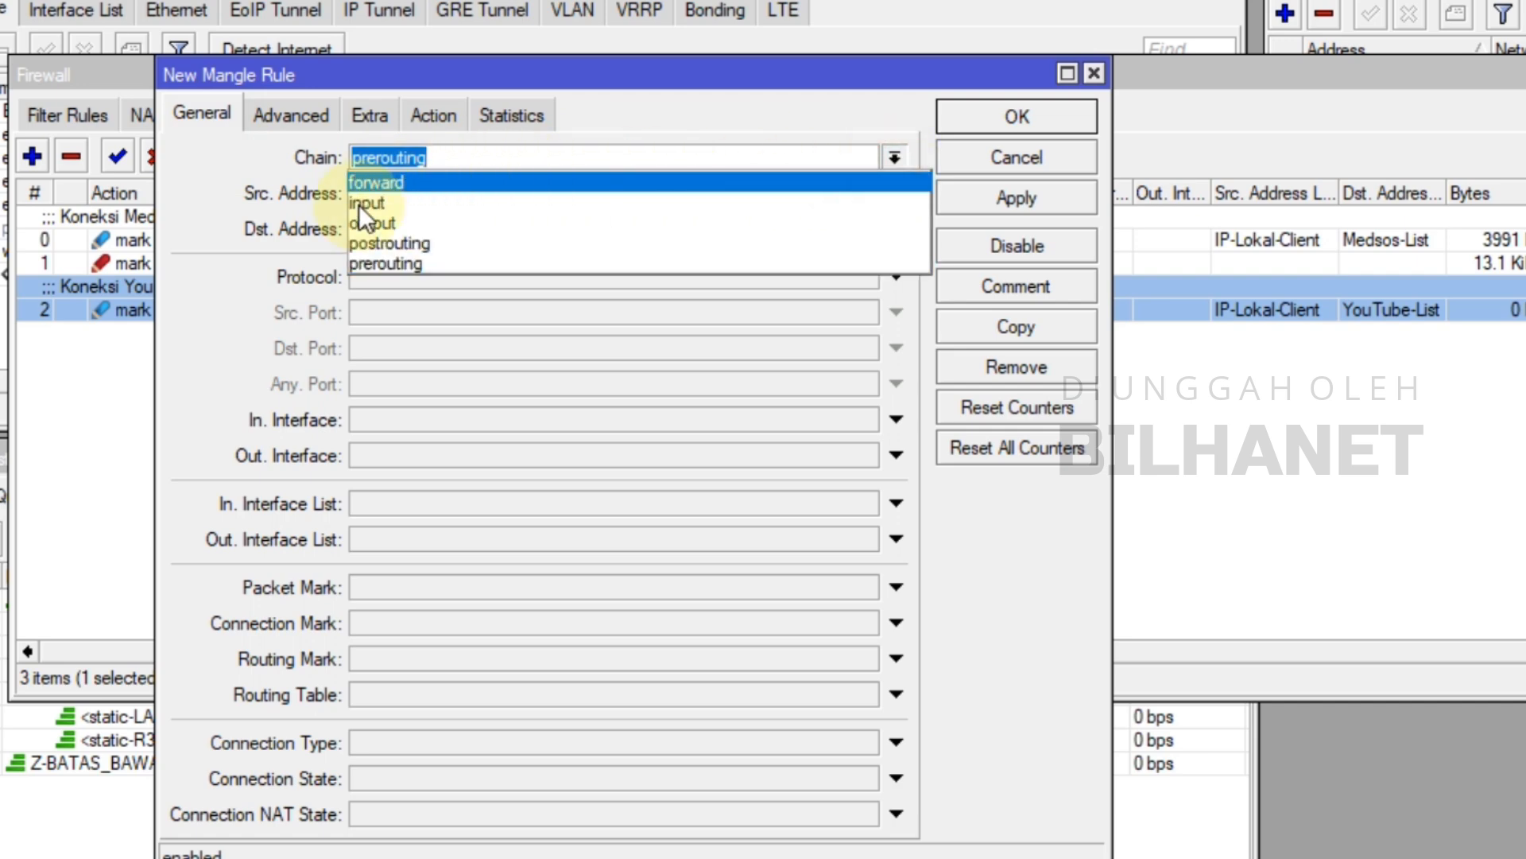
{"action": "left_click", "coordinate": [401, 184]}
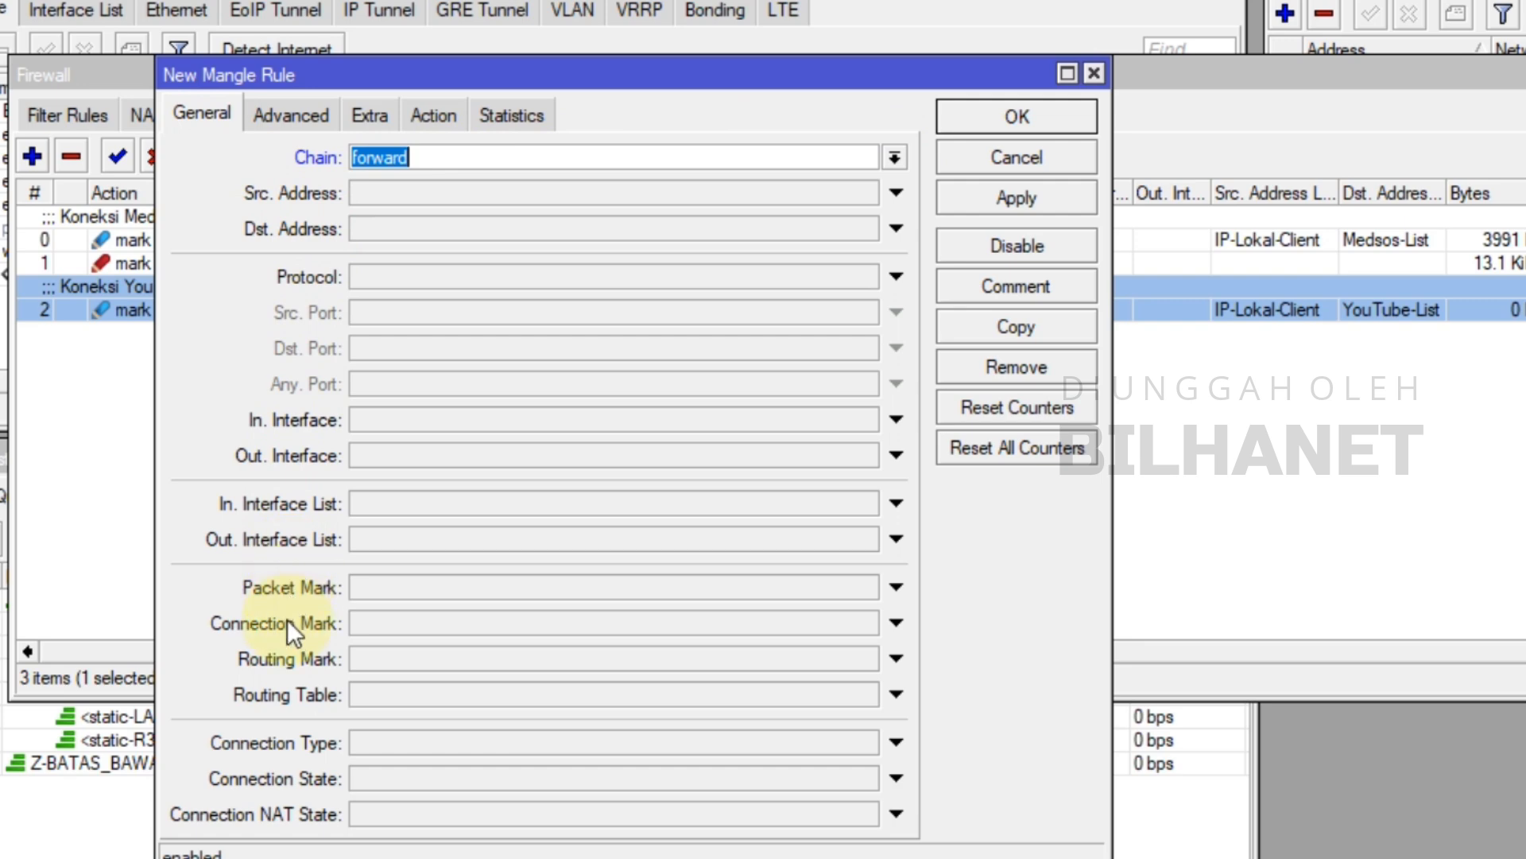
{"action": "left_click", "coordinate": [392, 623]}
{"action": "left_click", "coordinate": [867, 624]}
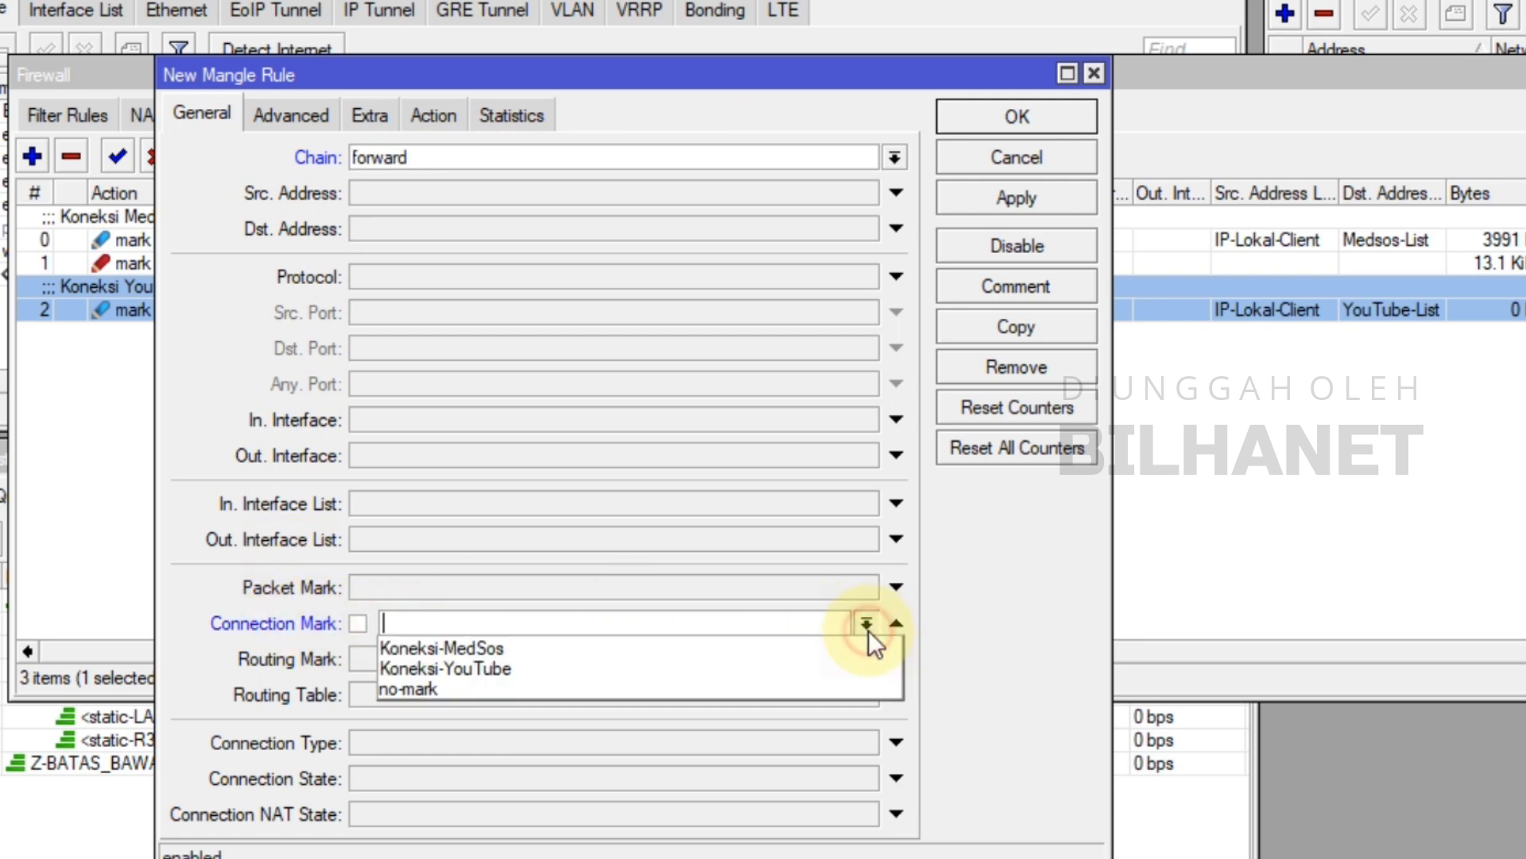
{"action": "left_click", "coordinate": [436, 662]}
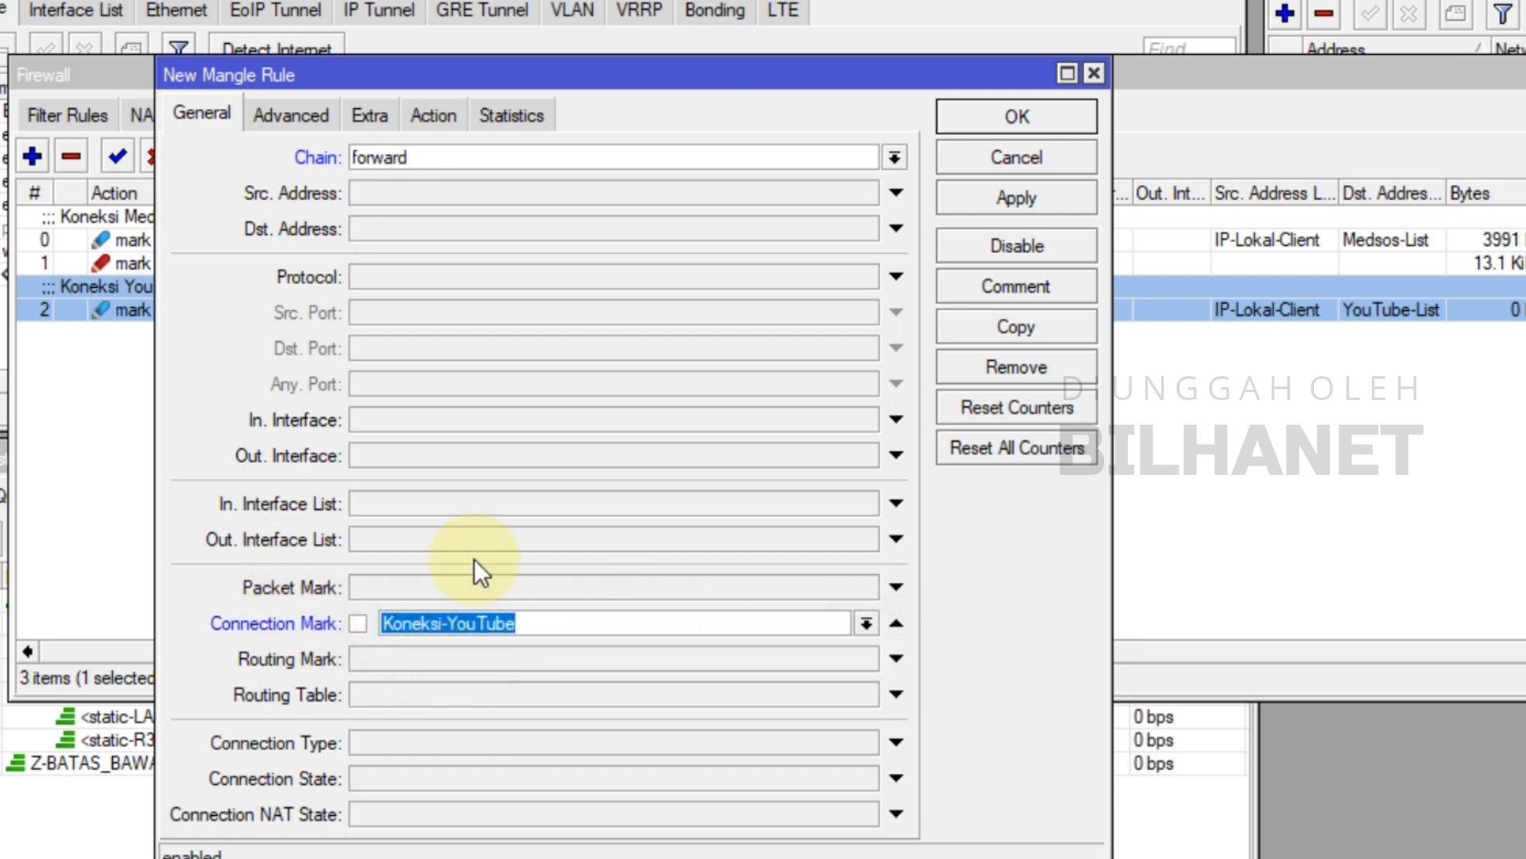
- Set the forward rule's action to mark packet with the new packet mark Paket-YouTube
{"action": "left_click", "coordinate": [308, 117]}
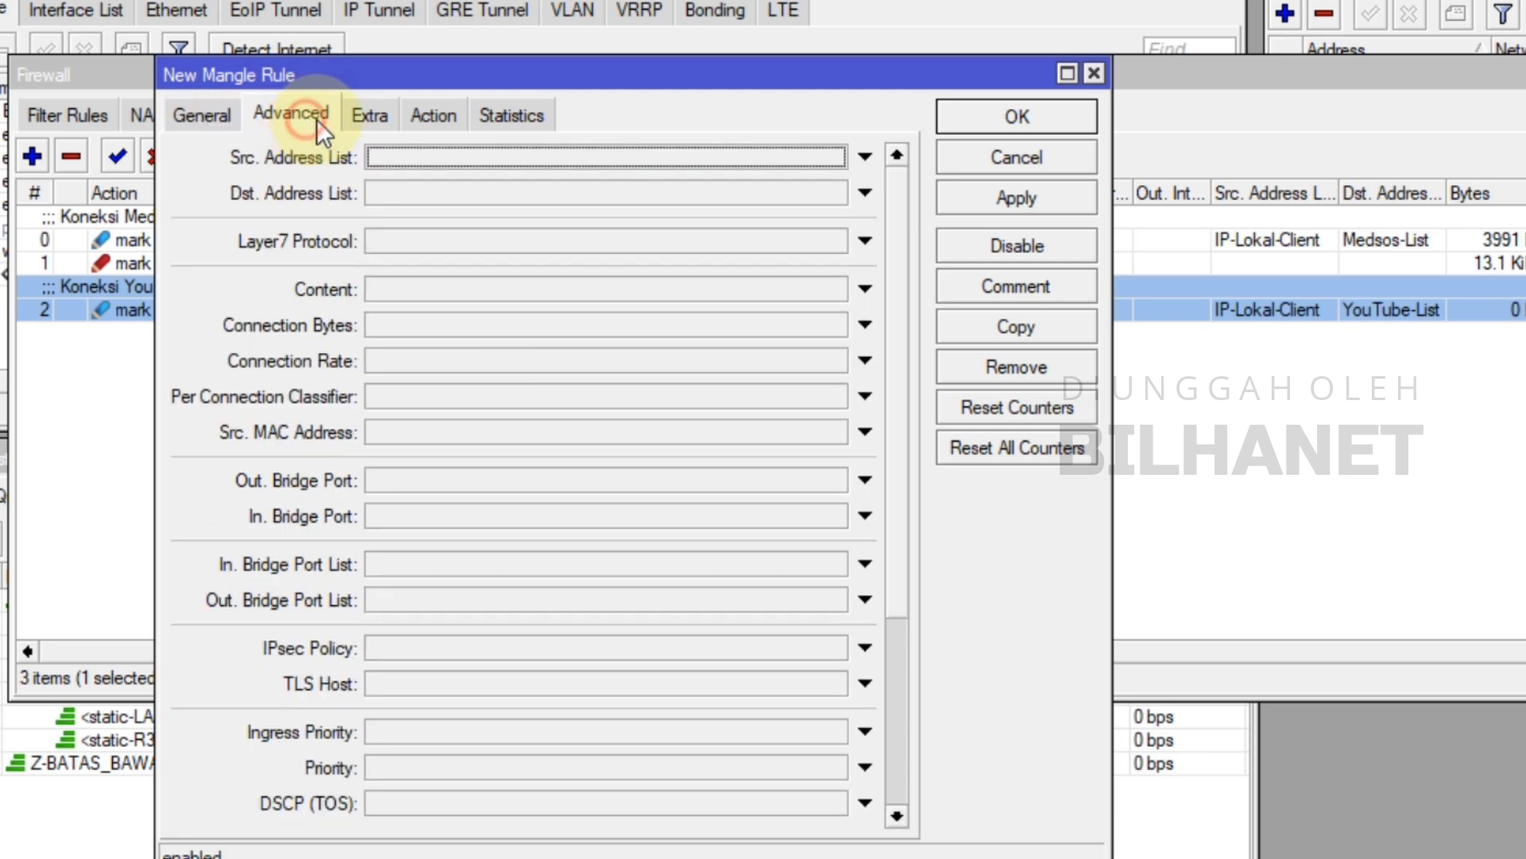
{"action": "left_click", "coordinate": [387, 113]}
{"action": "left_click", "coordinate": [439, 116]}
{"action": "left_click", "coordinate": [430, 161]}
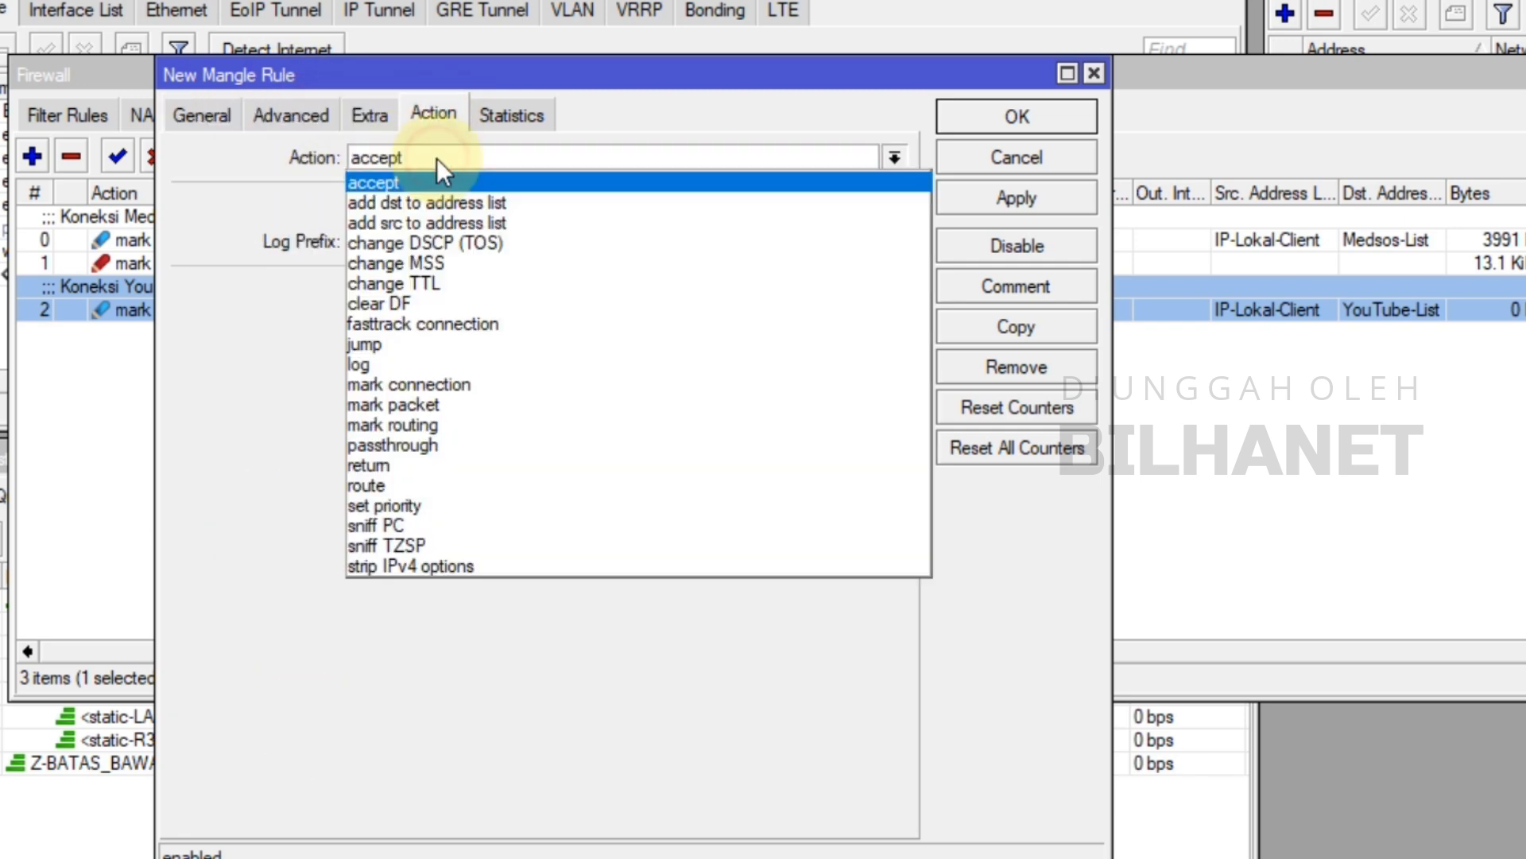
{"action": "left_click", "coordinate": [434, 404]}
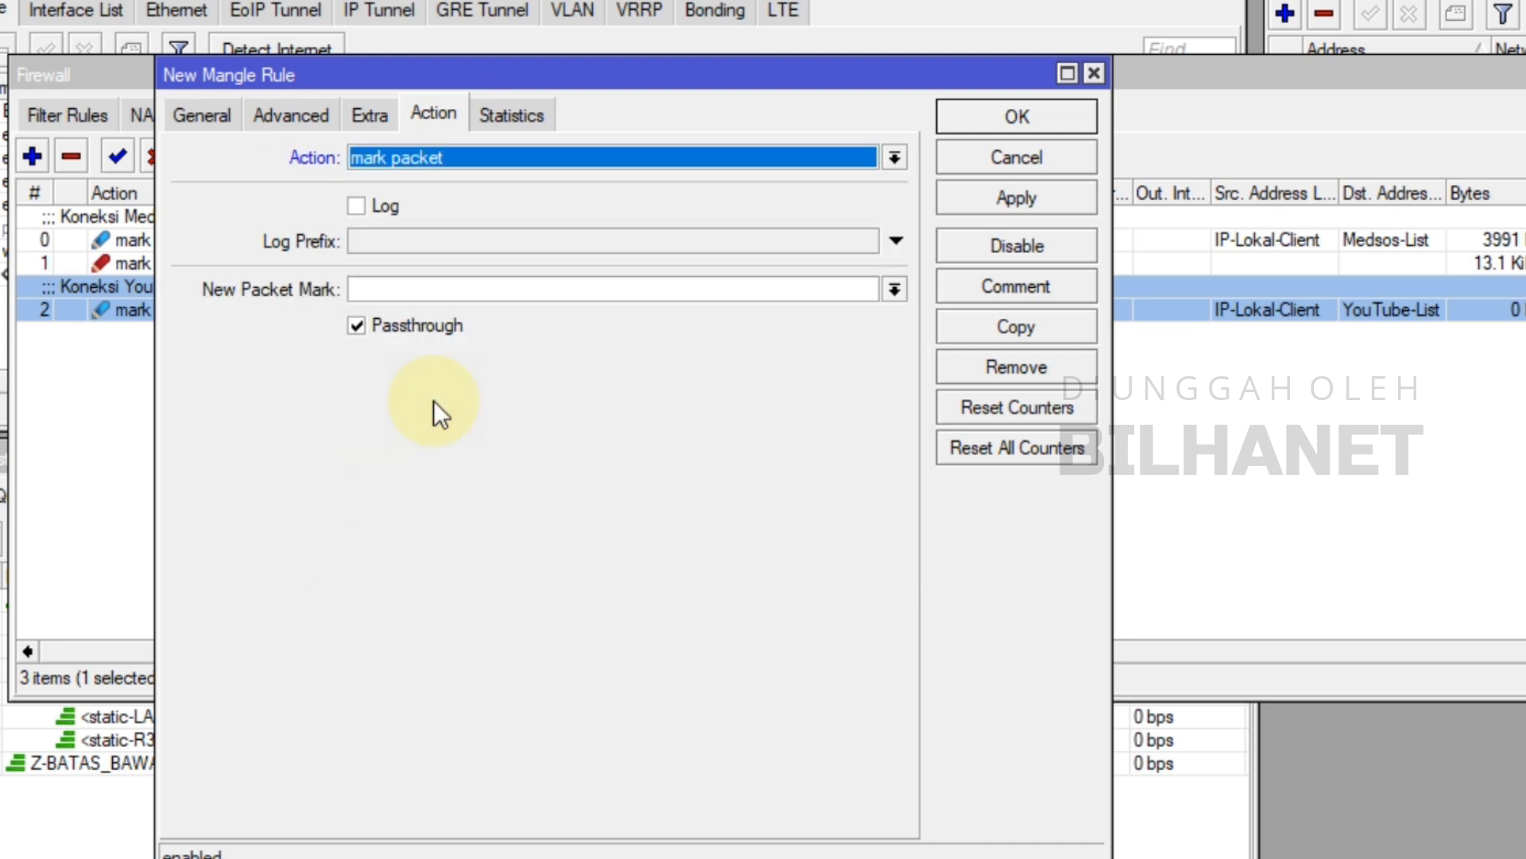
{"action": "left_click", "coordinate": [894, 288]}
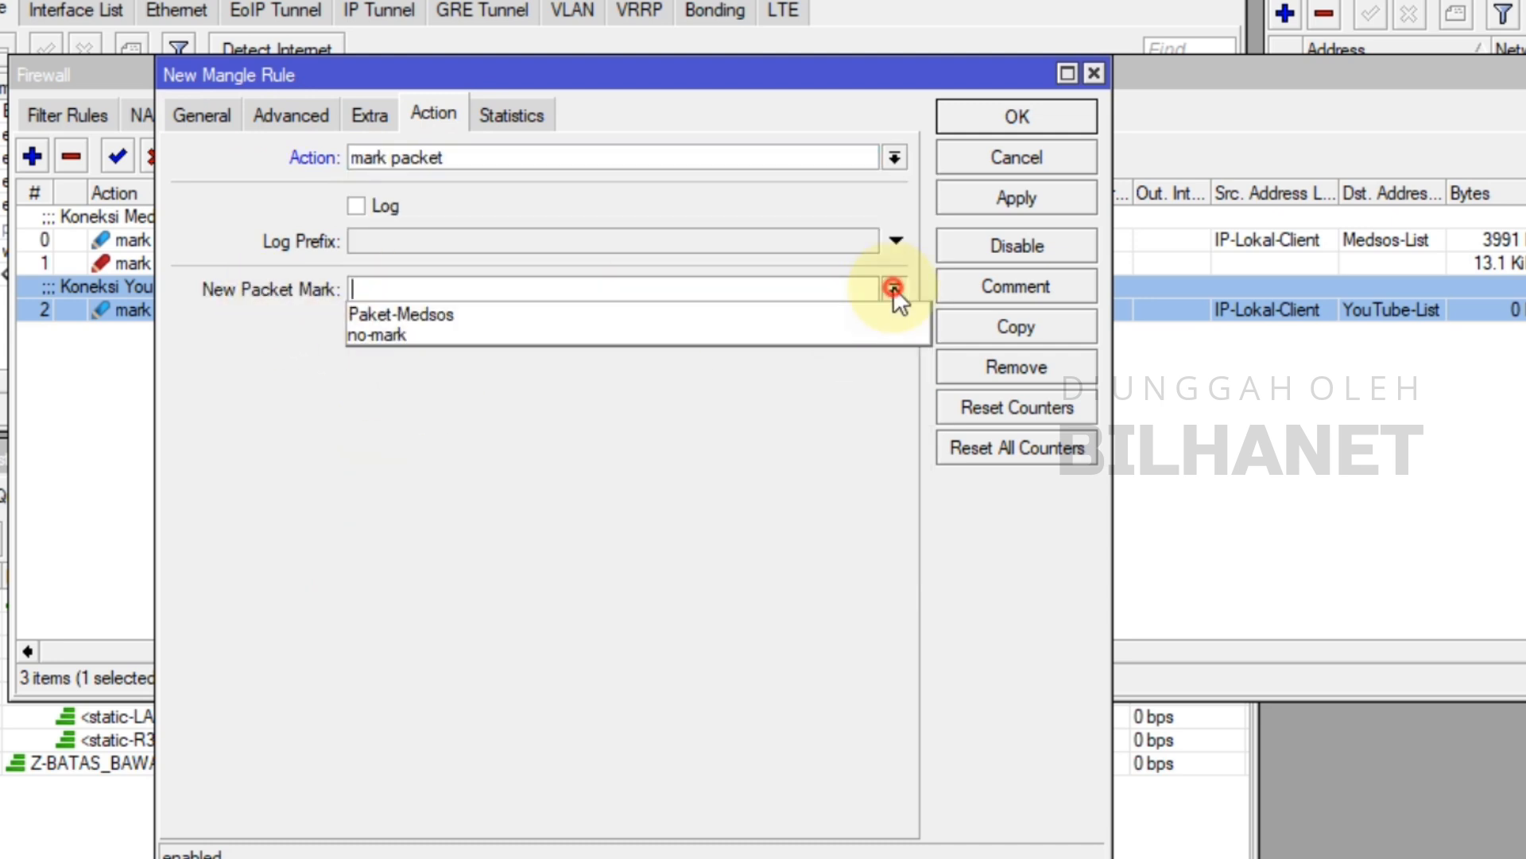
{"action": "left_click", "coordinate": [823, 288]}
{"action": "type", "text": "Paket-YouTube"}
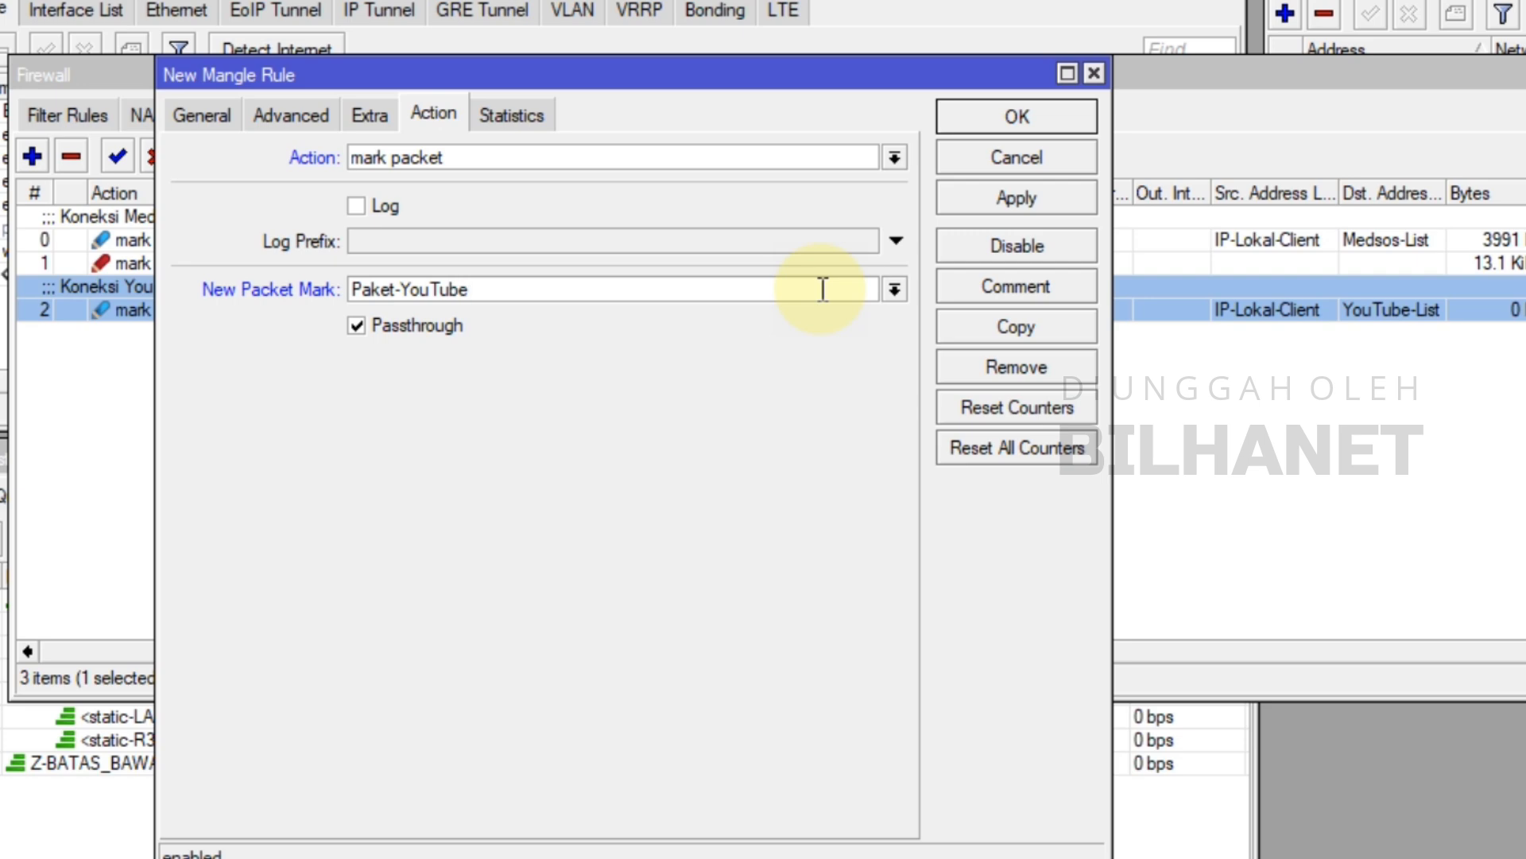
- Disable passthrough for the mark packet rule and save the rule
{"action": "left_click", "coordinate": [414, 328]}
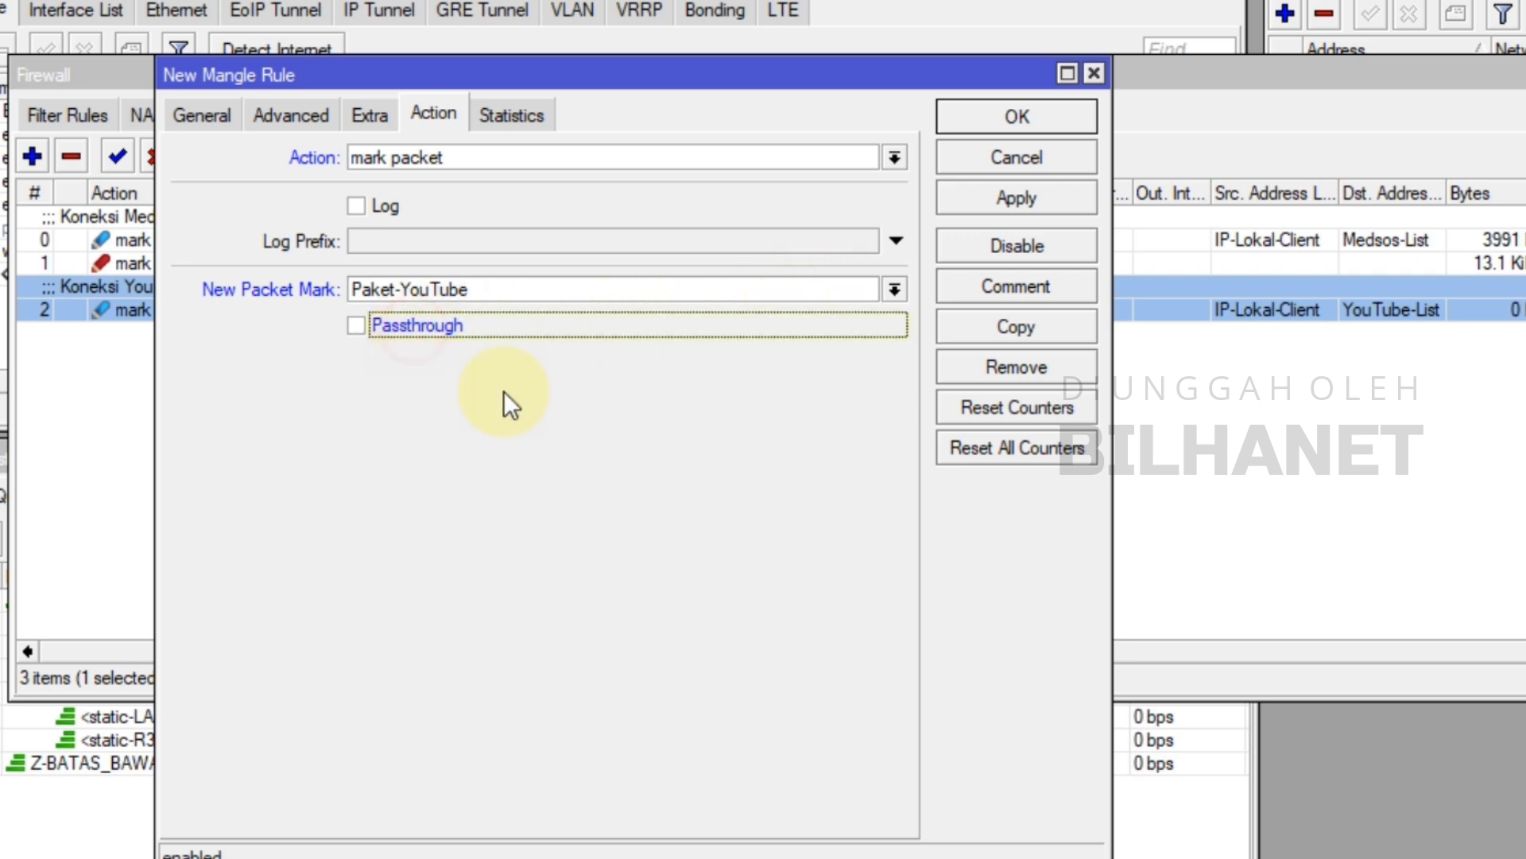
{"action": "left_click", "coordinate": [1023, 198]}
{"action": "left_click", "coordinate": [1024, 112]}
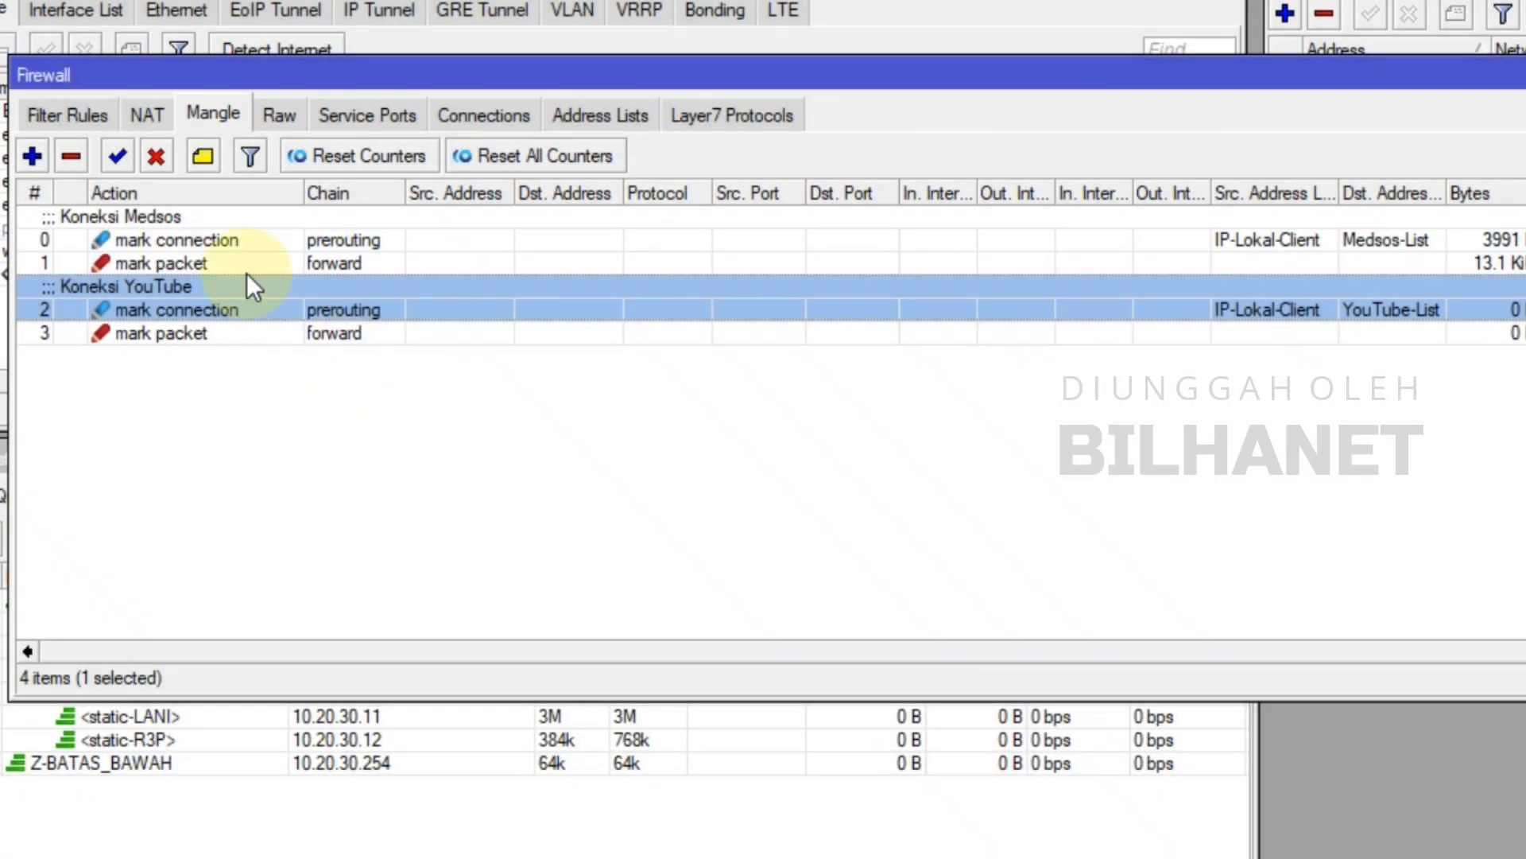
- Review the YouTube rules in the raw and mangle tables and open the firewall address lists
{"action": "left_click", "coordinate": [274, 115]}
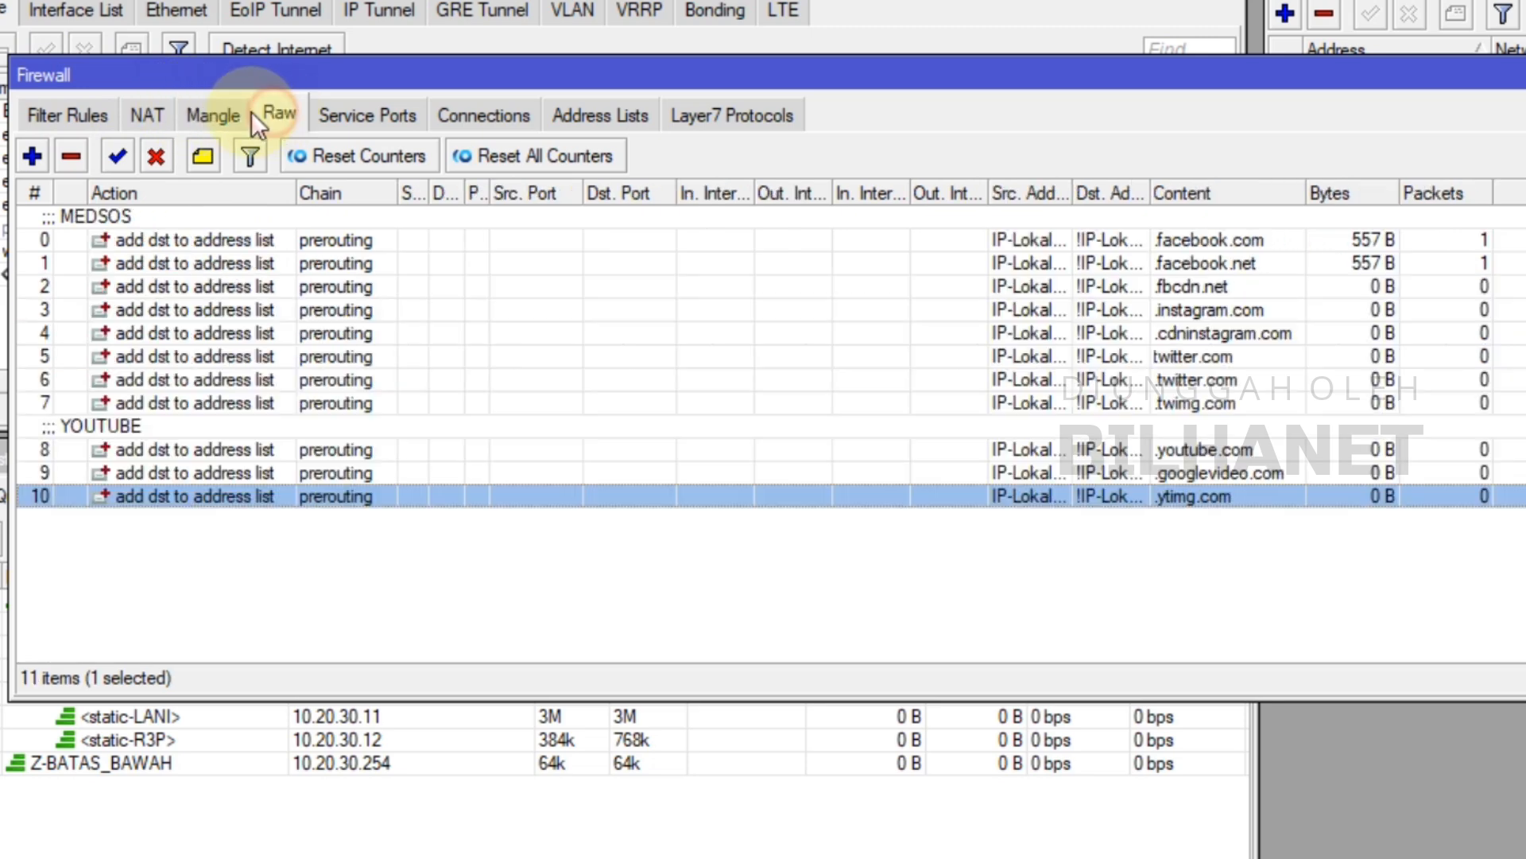
{"action": "left_click", "coordinate": [218, 119]}
{"action": "left_click", "coordinate": [279, 112]}
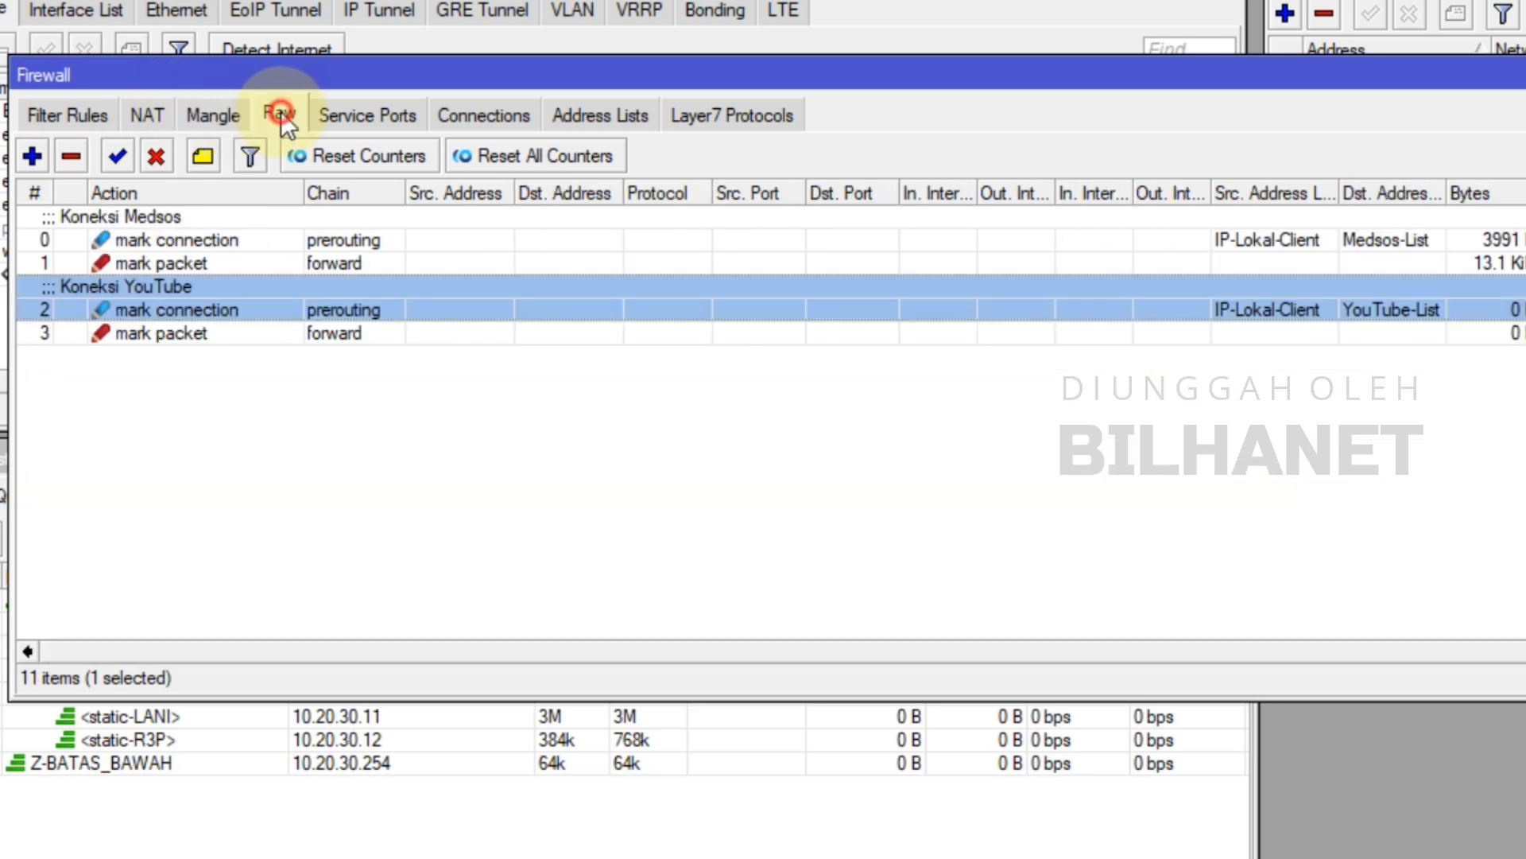
{"action": "left_click", "coordinate": [209, 111]}
{"action": "left_click", "coordinate": [289, 114]}
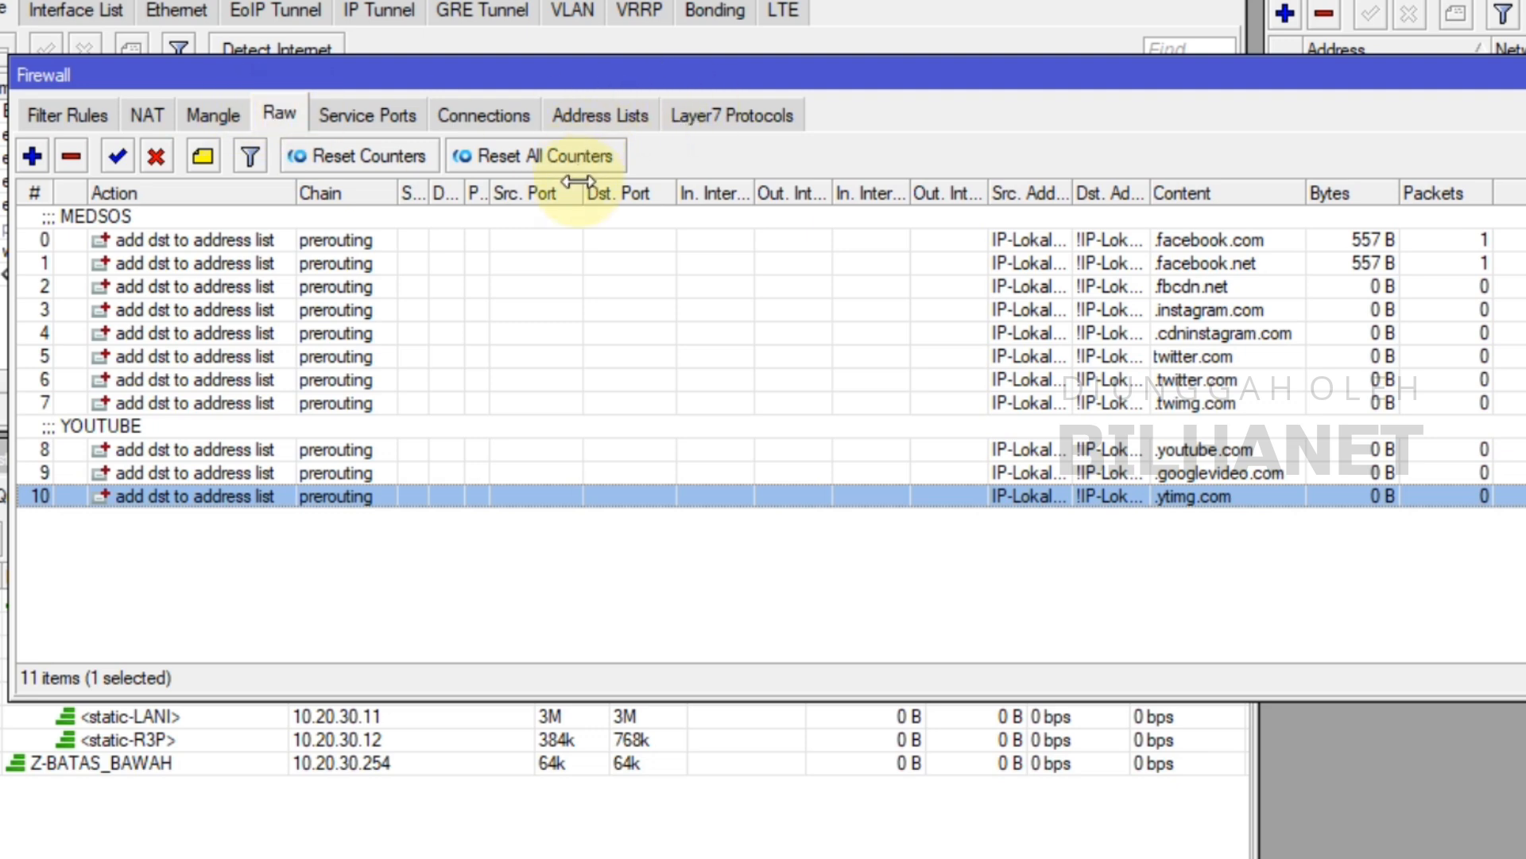
{"action": "left_click", "coordinate": [625, 116]}
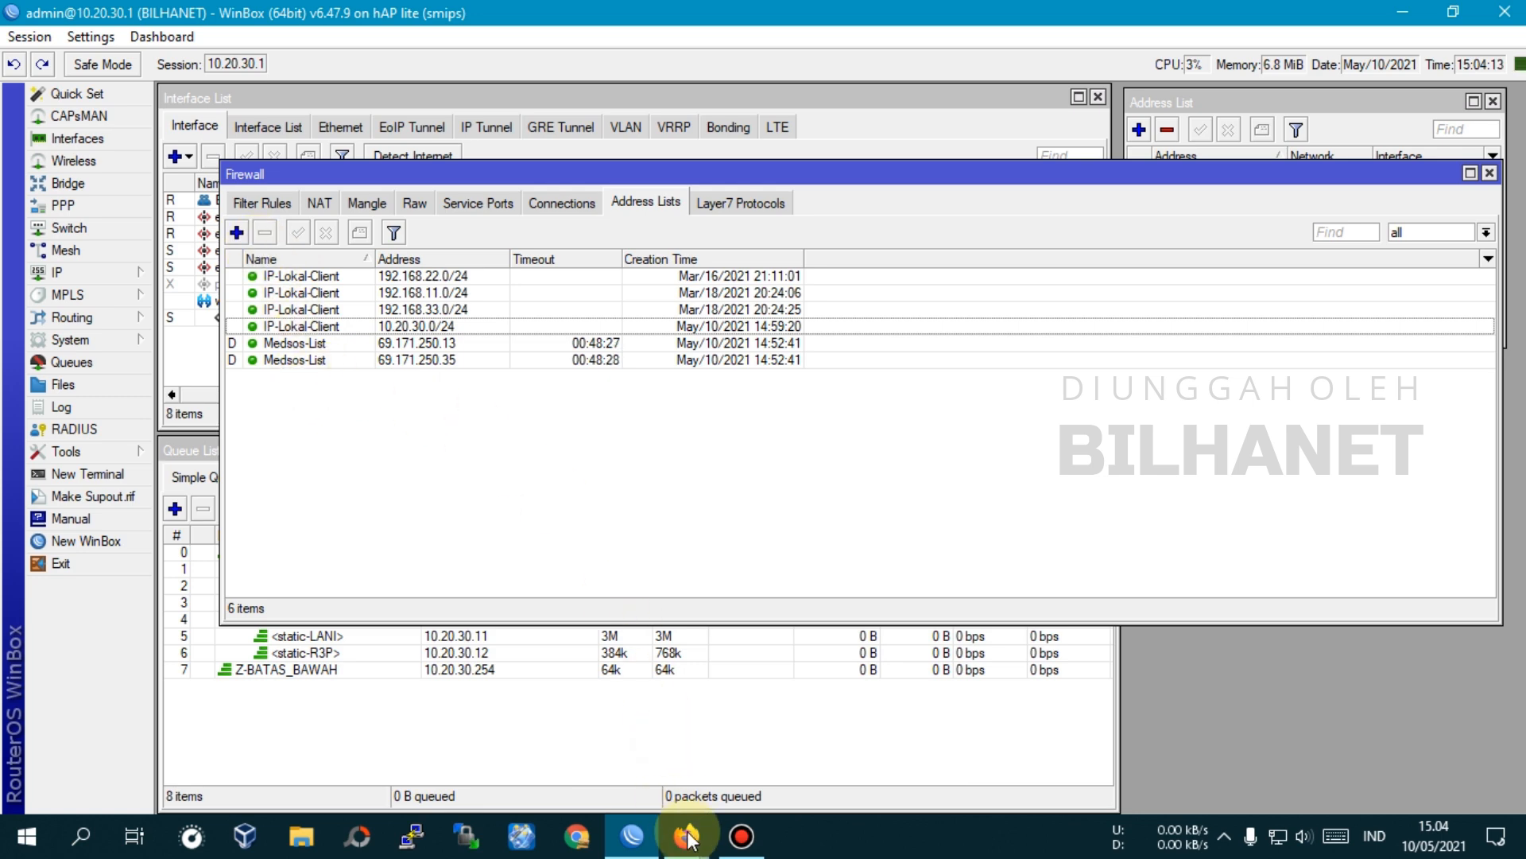
- Switch to the Firefox window showing YouTube and reload the home page to generate YouTube traffic
{"action": "mouse_move", "coordinate": [687, 835]}
{"action": "left_click", "coordinate": [792, 737]}
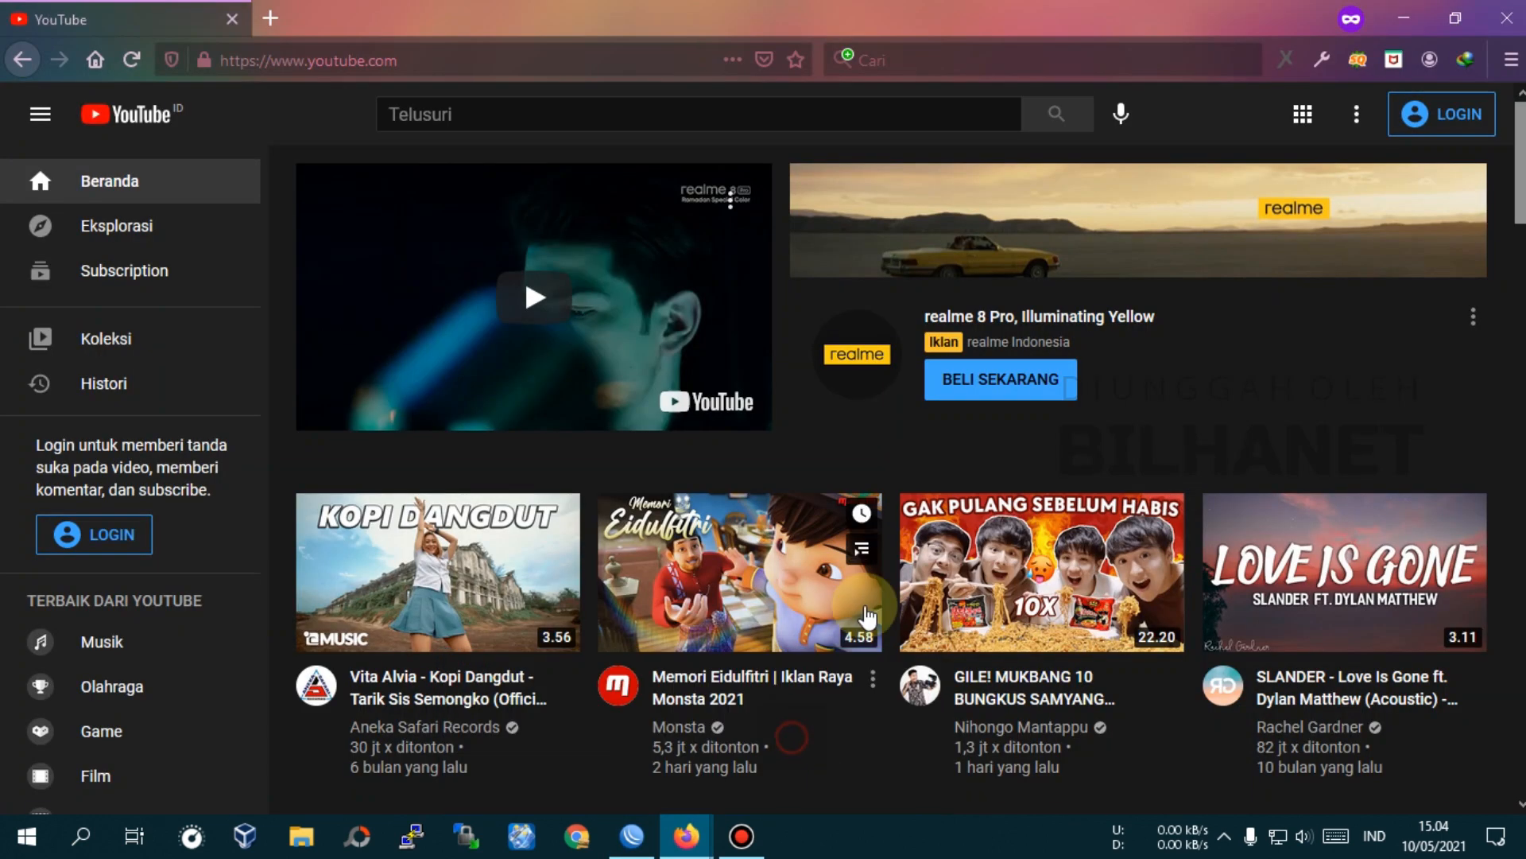
{"action": "left_click", "coordinate": [126, 59]}
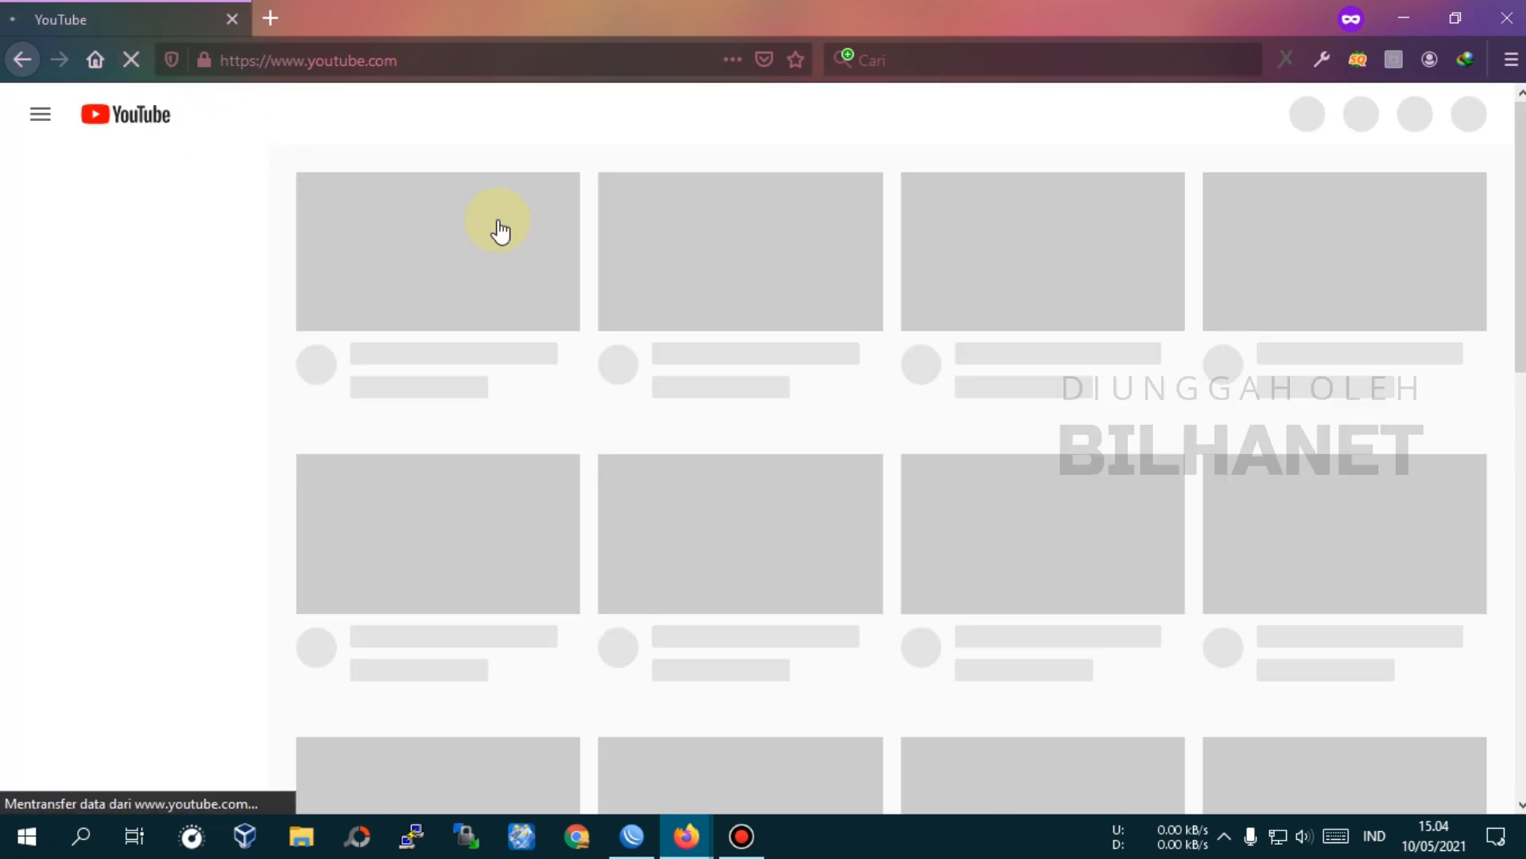
{"action": "scroll", "coordinate": [787, 700], "scroll_direction": "down", "scroll_amount": 5}
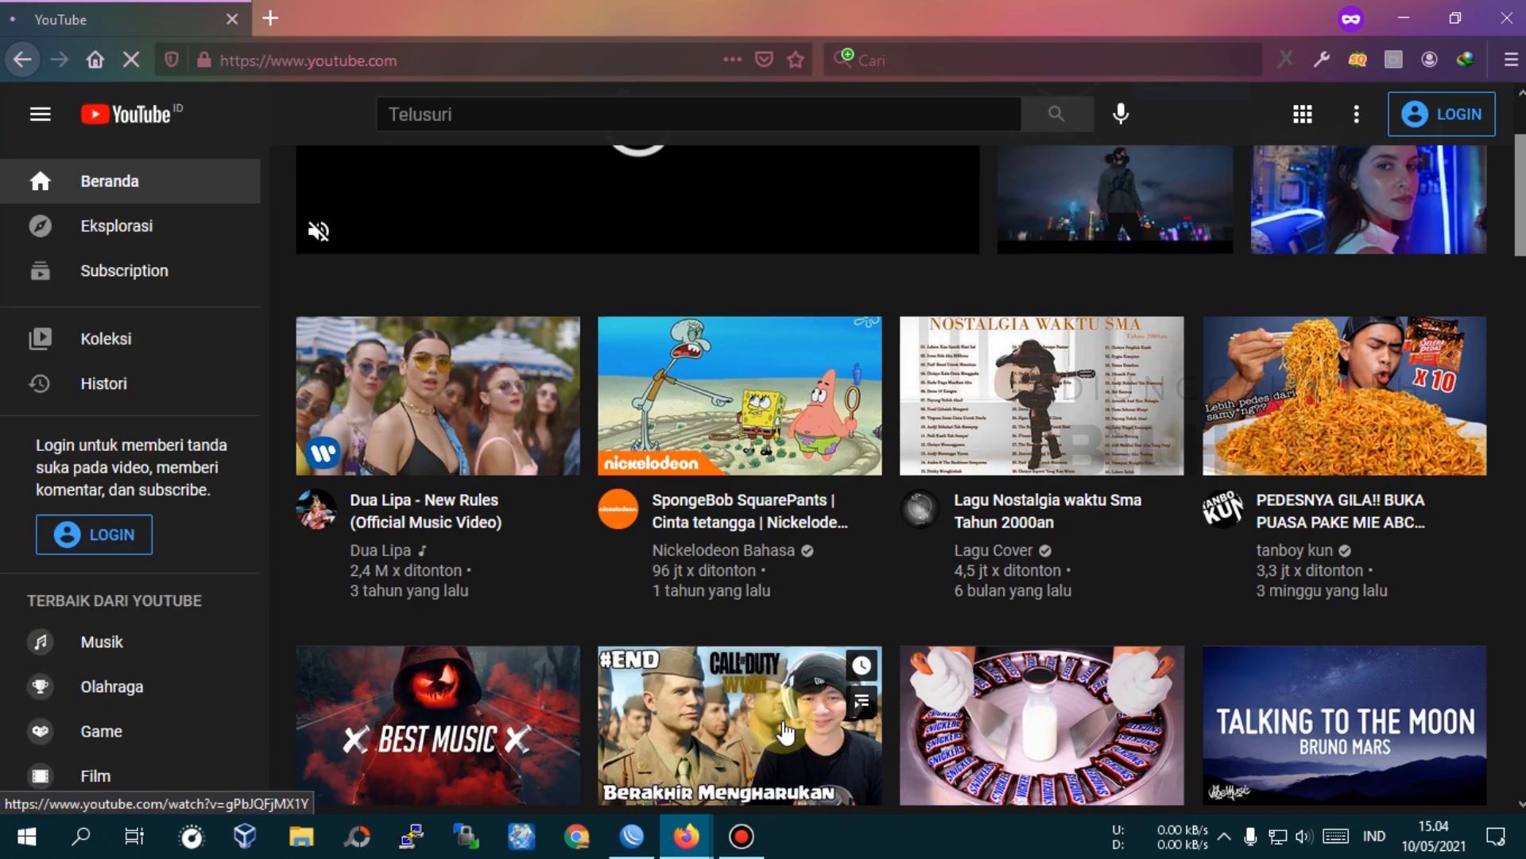
{"action": "scroll", "coordinate": [785, 700], "scroll_direction": "down", "scroll_amount": 4}
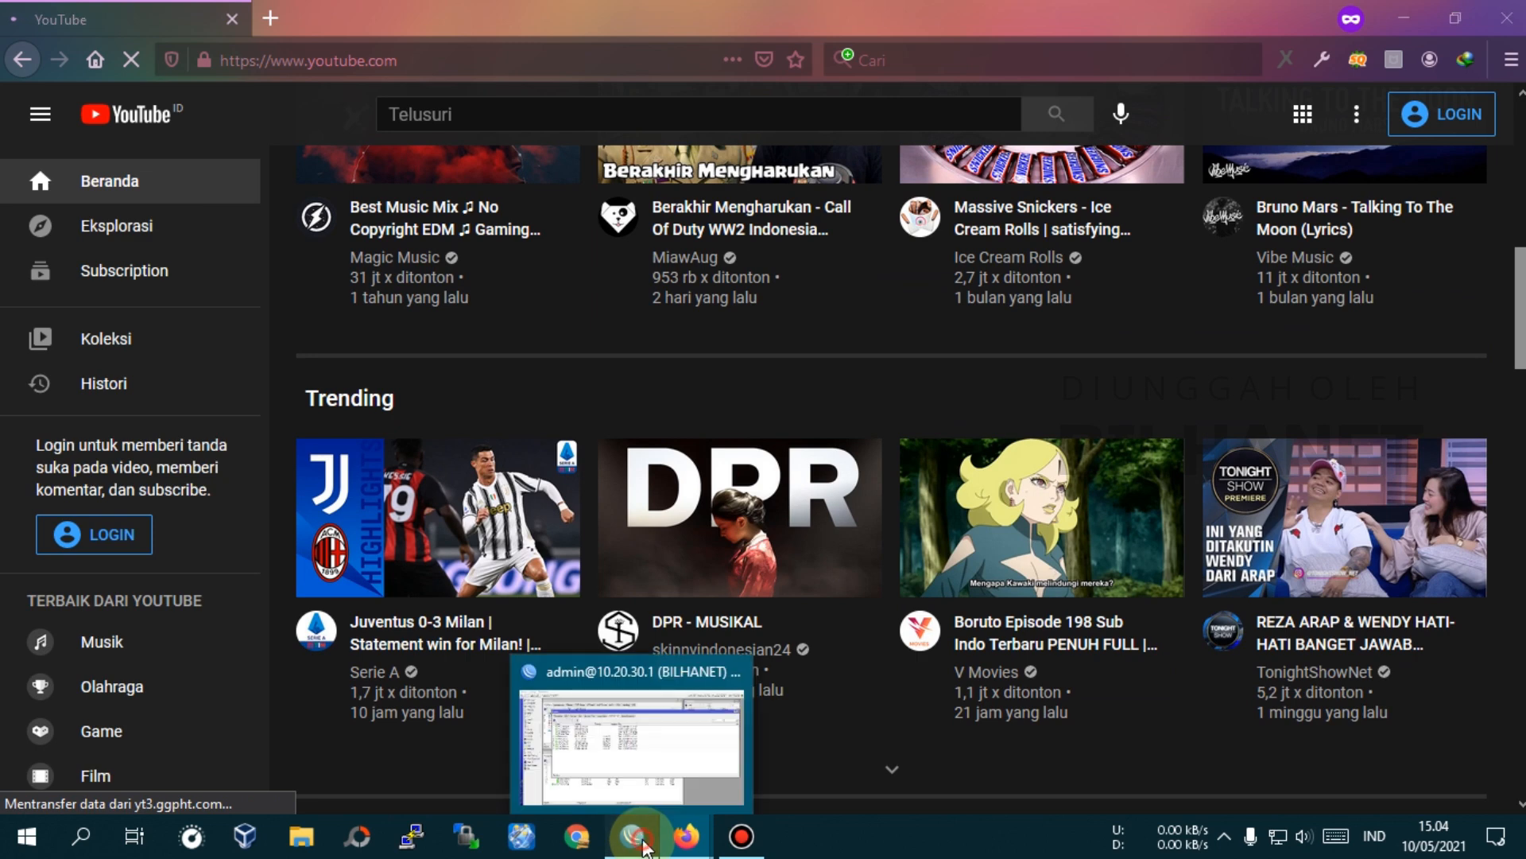
- Switch back to WinBox and check the YouTube-List entries in the firewall address lists
{"action": "left_click", "coordinate": [632, 835]}
{"action": "left_click", "coordinate": [313, 379]}
{"action": "left_click", "coordinate": [312, 393]}
{"action": "left_click", "coordinate": [315, 409]}
{"action": "left_click", "coordinate": [311, 426]}
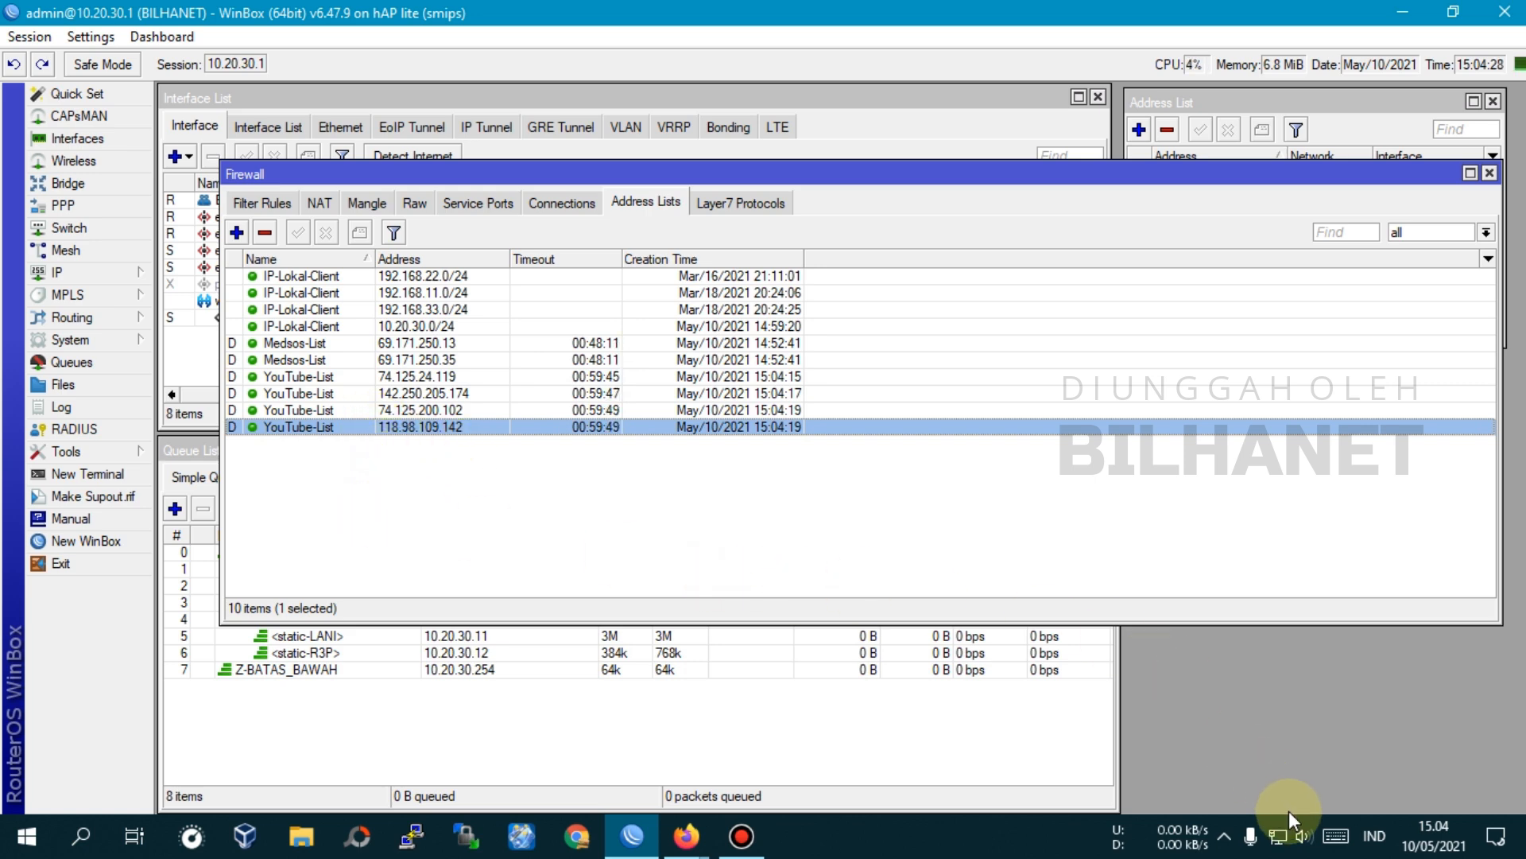
{"action": "mouse_move", "coordinate": [1278, 836]}
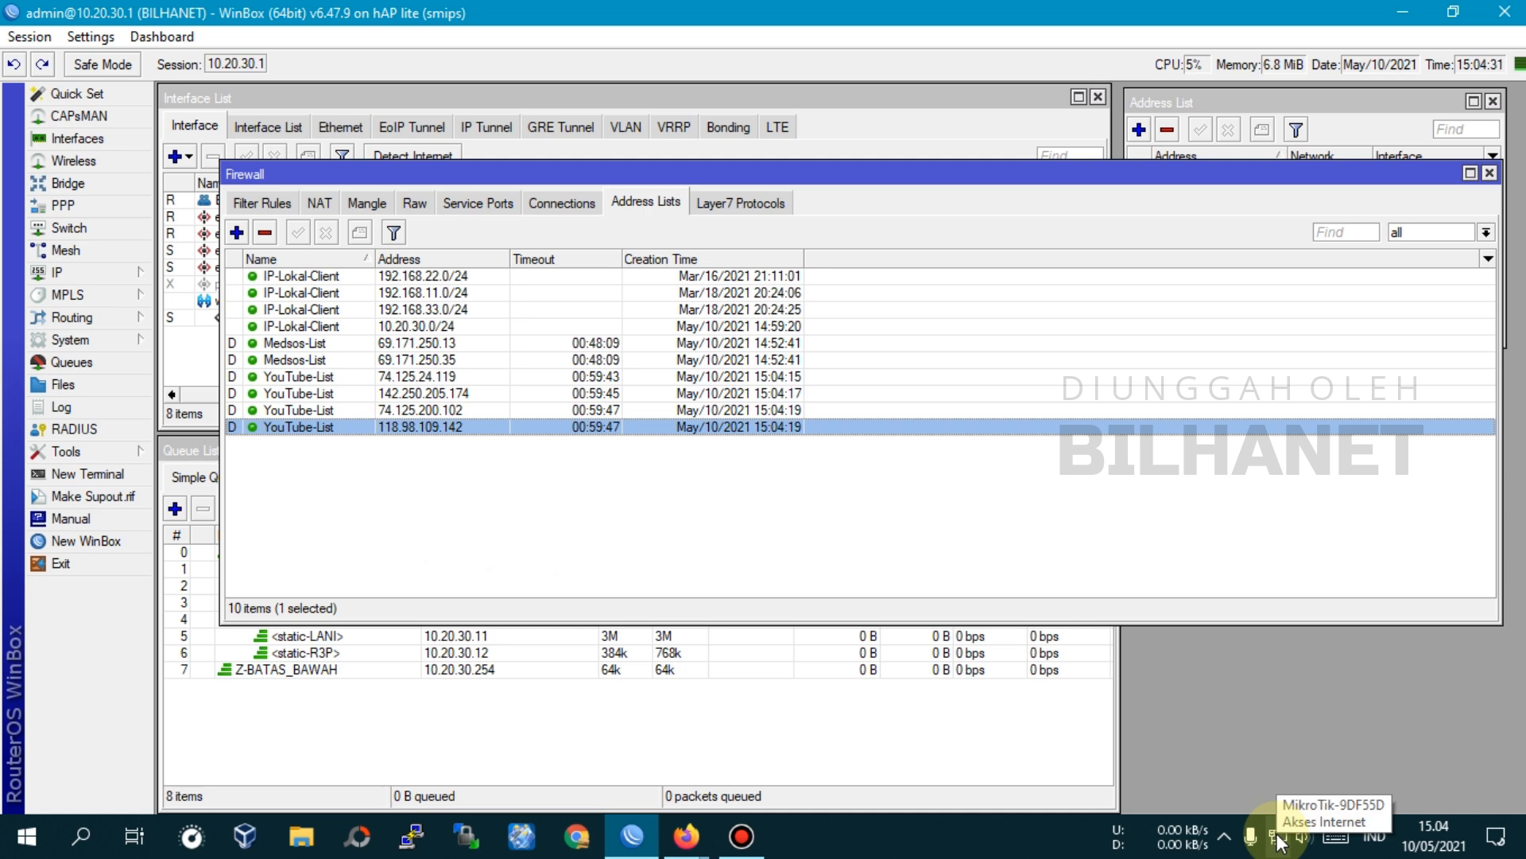
{"action": "right_click", "coordinate": [1277, 836]}
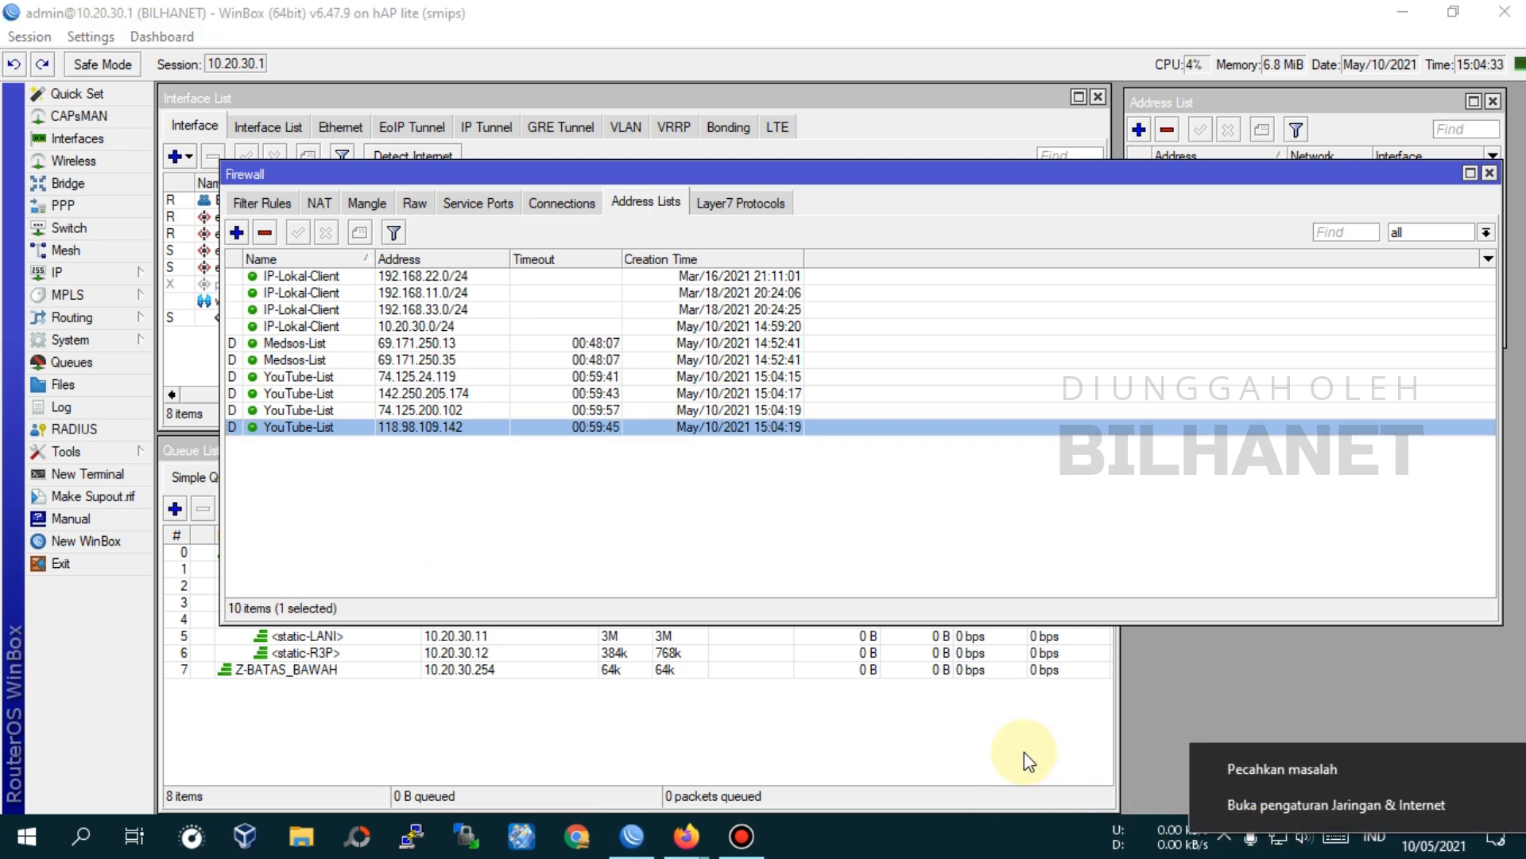
- Open the simple queue 2.LAN_LAPTOP and set its upload and download Limit At to unlimited
{"action": "left_click", "coordinate": [823, 712]}
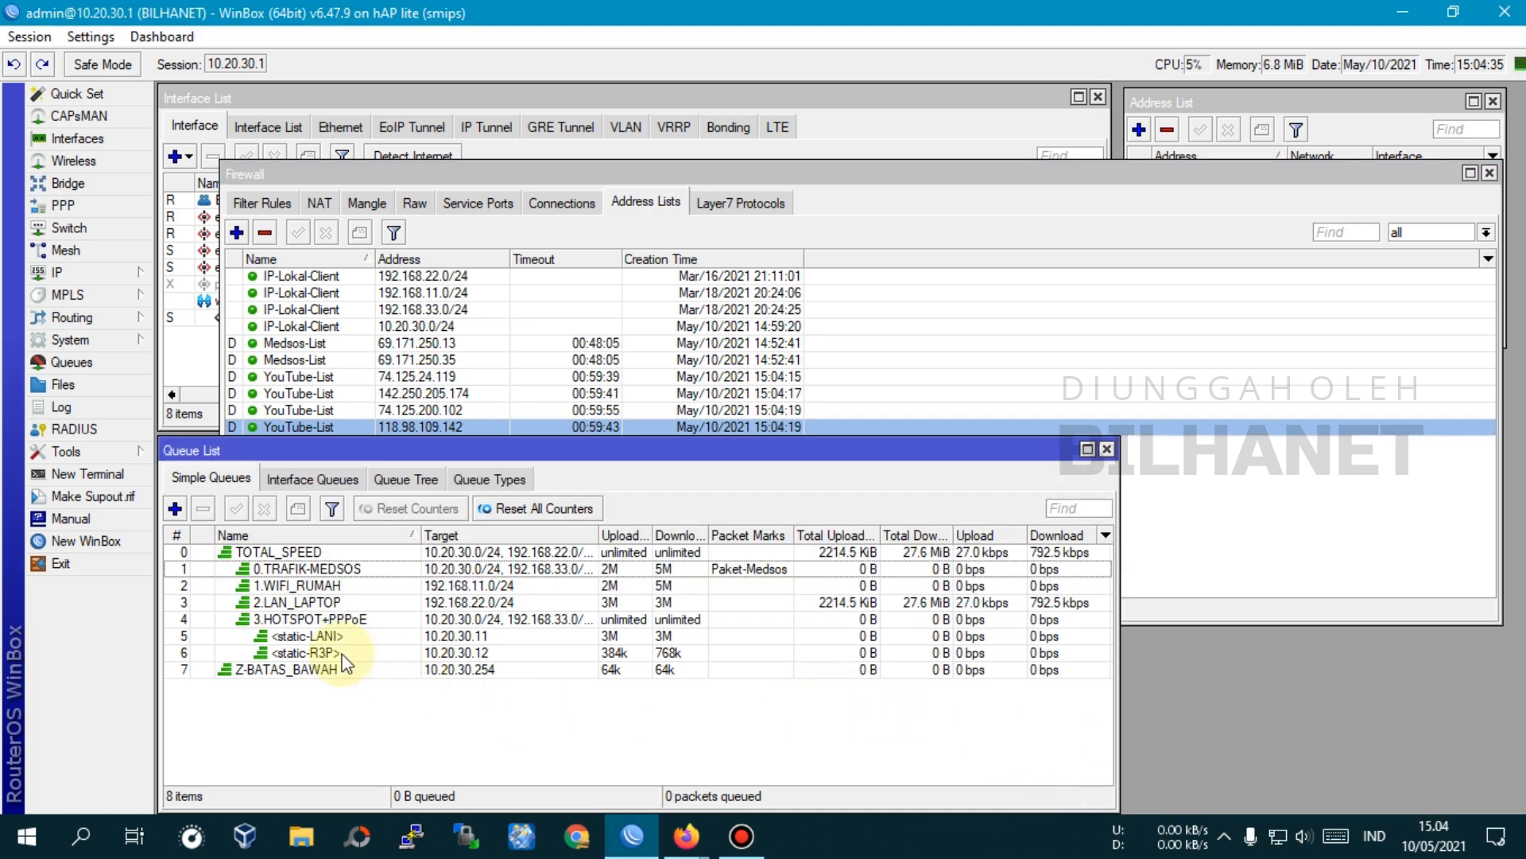
{"action": "left_click", "coordinate": [307, 604]}
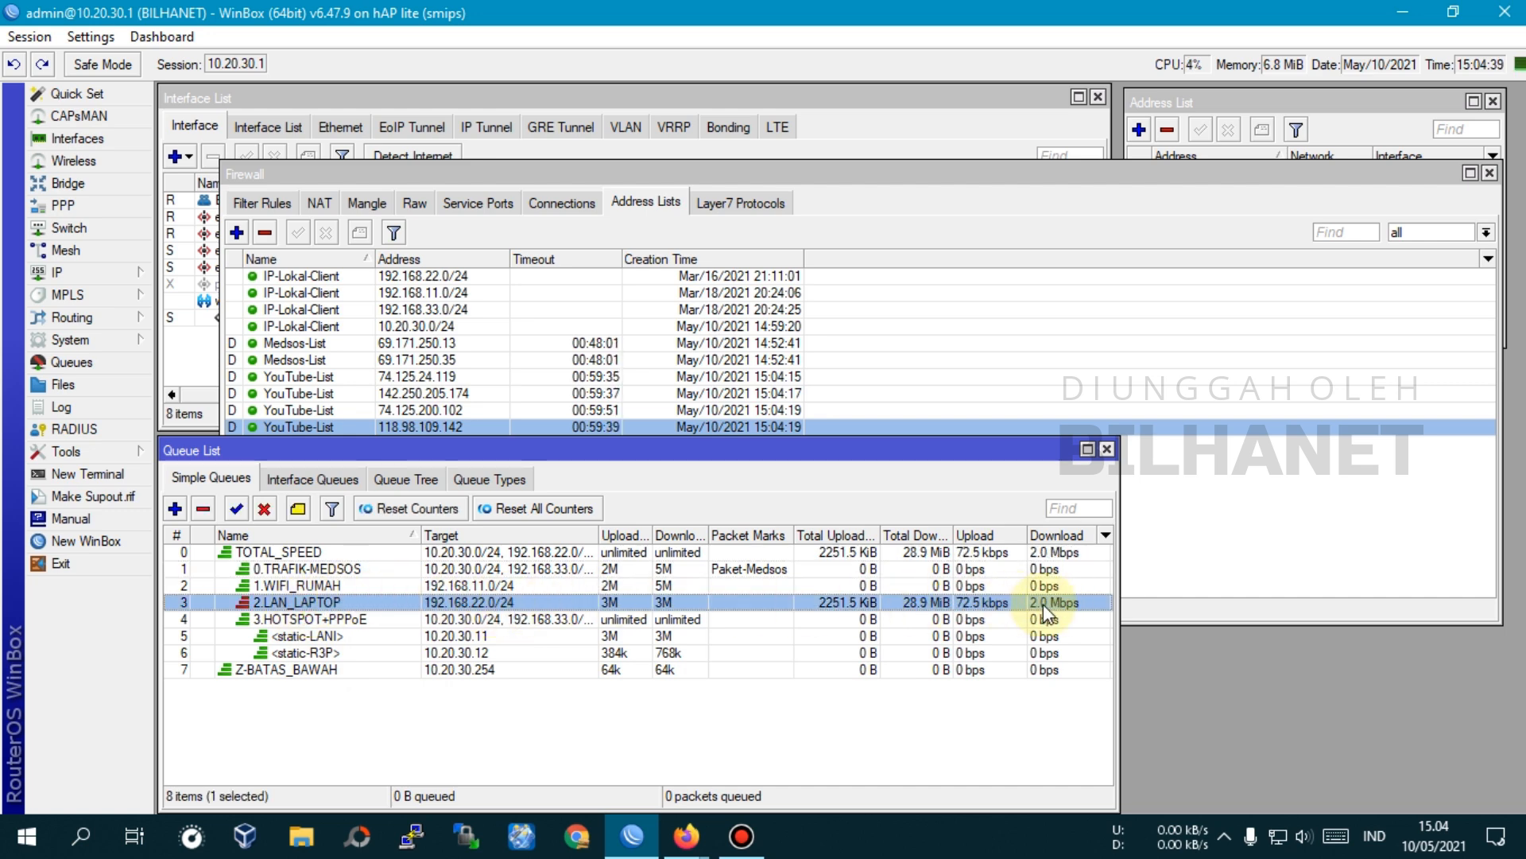
{"action": "double_click", "coordinate": [635, 603]}
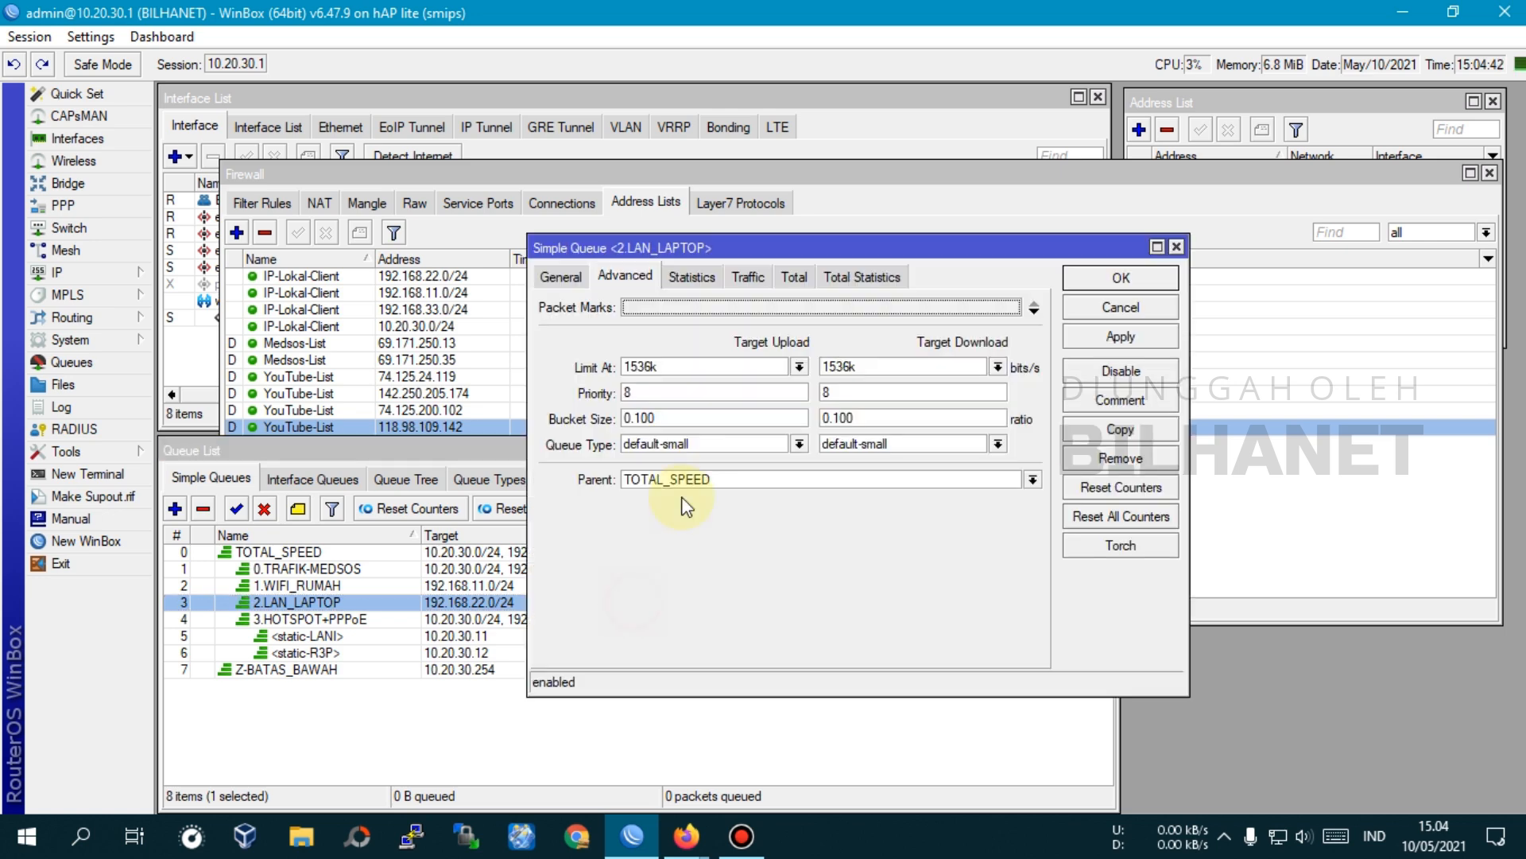
{"action": "left_click", "coordinate": [800, 367]}
{"action": "left_click", "coordinate": [718, 384]}
{"action": "left_click", "coordinate": [998, 366]}
{"action": "left_click", "coordinate": [937, 384]}
{"action": "left_click", "coordinate": [570, 275]}
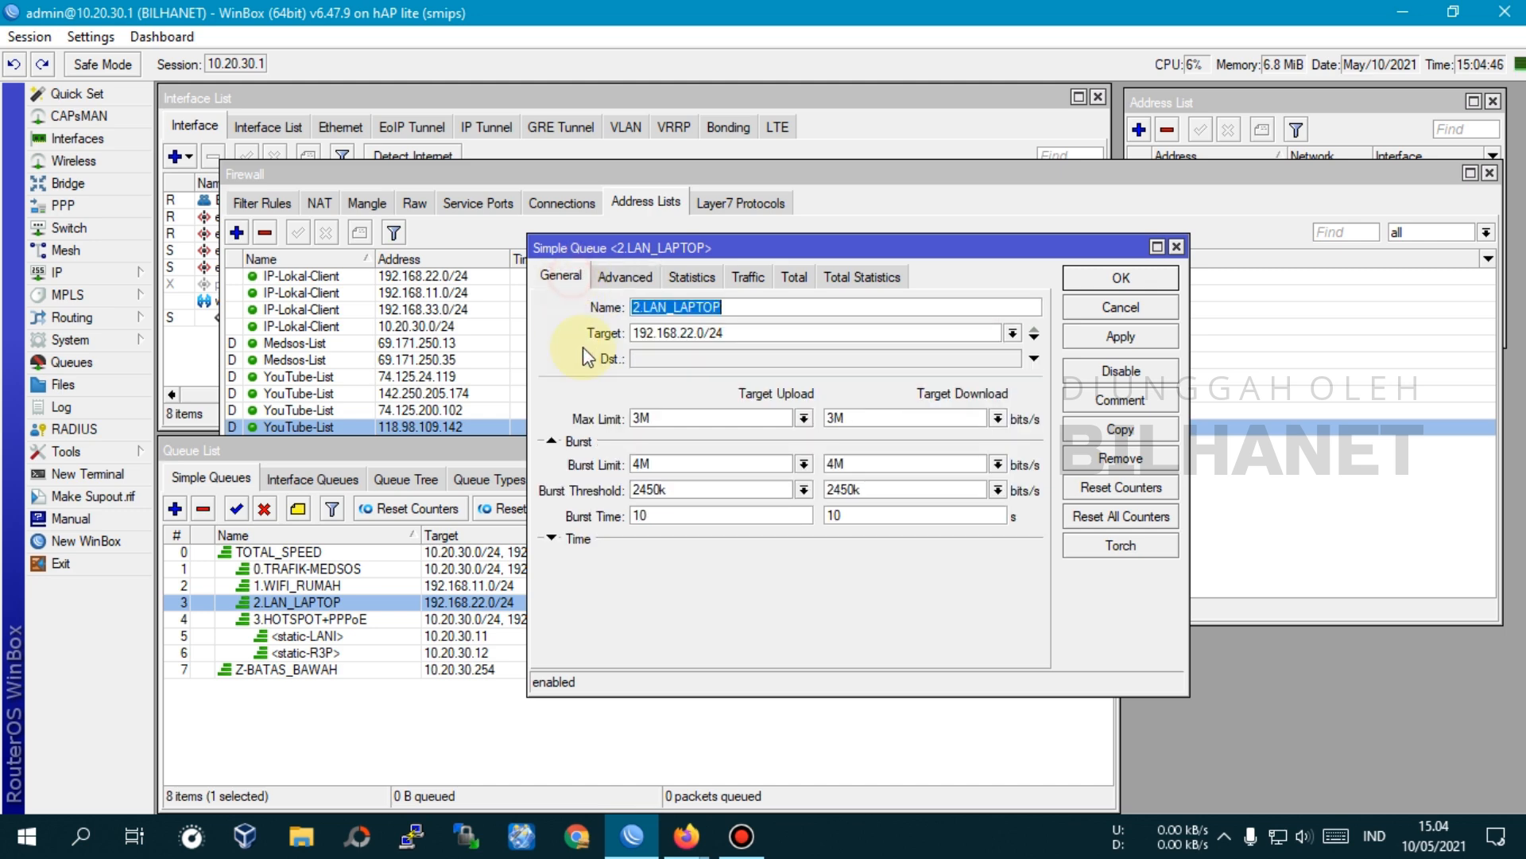
- Set the 2.LAN_LAPTOP queue's max limit to 64k upload and 128k download and save the queue
{"action": "left_click", "coordinate": [803, 419]}
{"action": "left_click", "coordinate": [660, 462]}
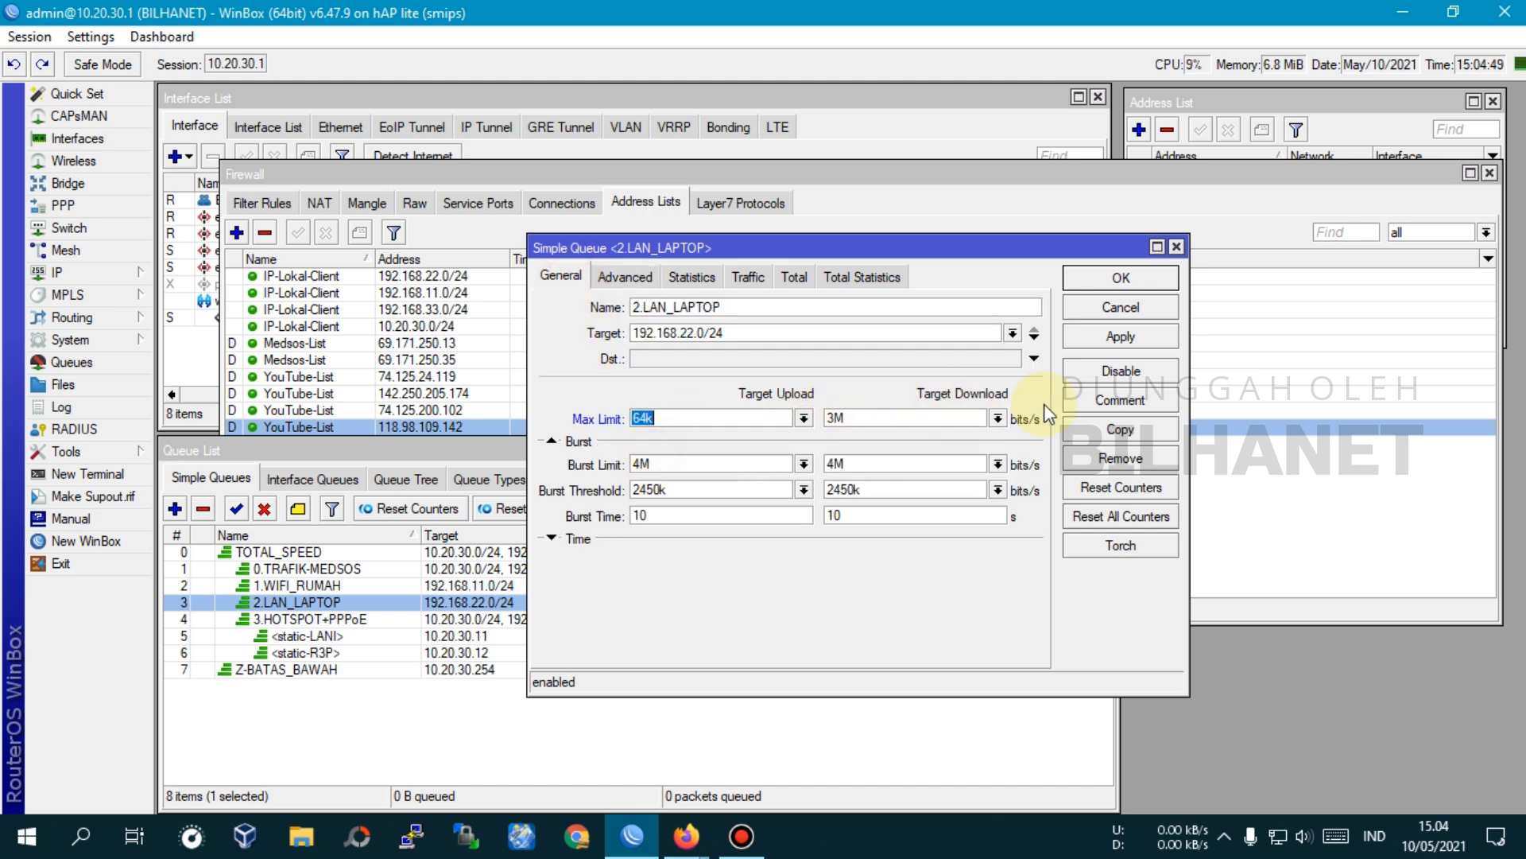
{"action": "left_click", "coordinate": [998, 418]}
{"action": "left_click", "coordinate": [857, 448]}
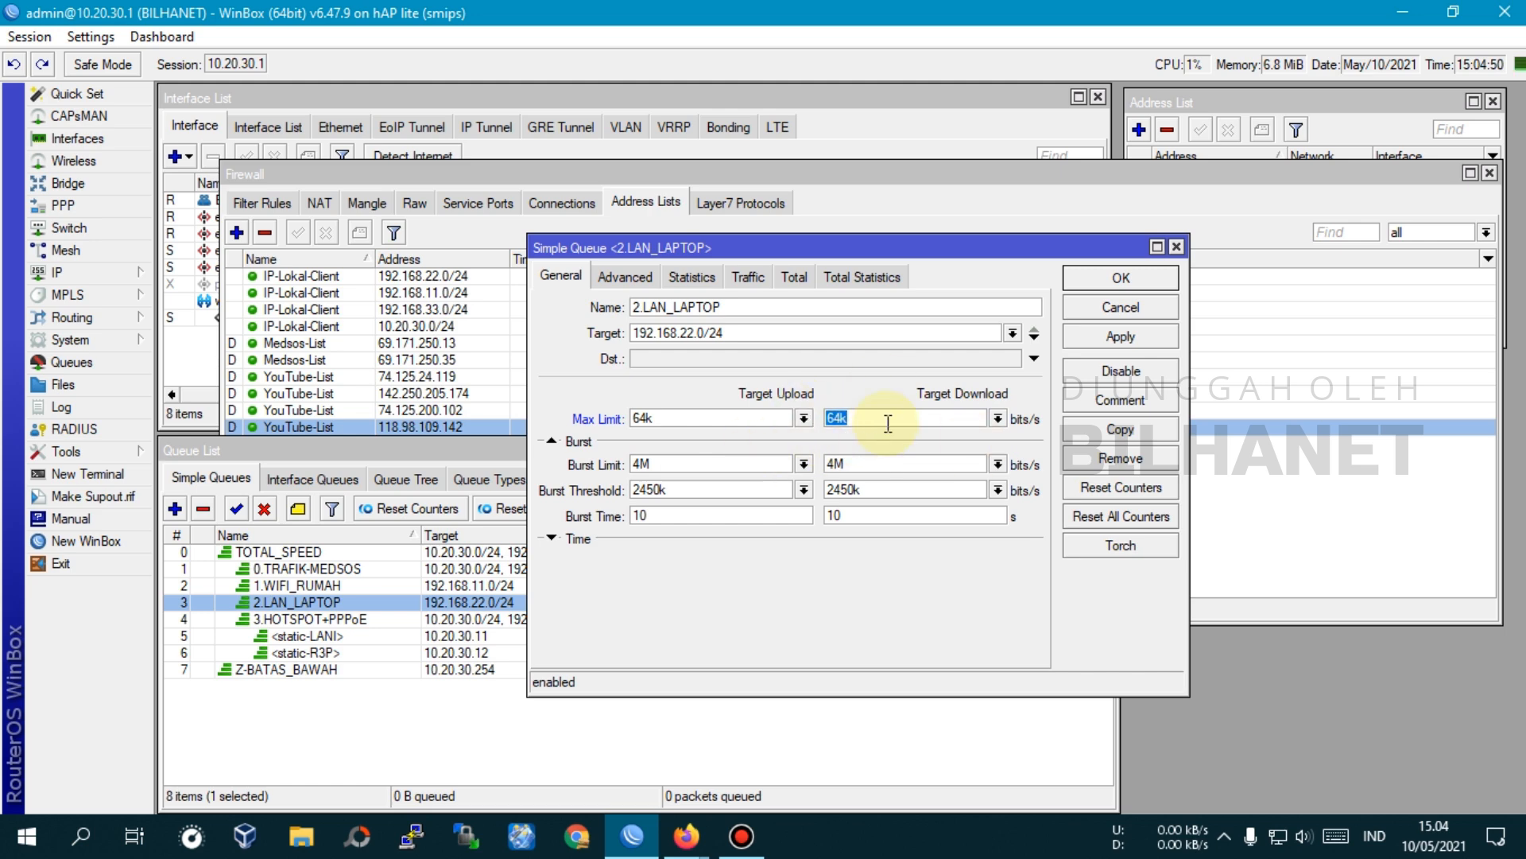
{"action": "left_click", "coordinate": [998, 419]}
{"action": "left_click", "coordinate": [857, 464]}
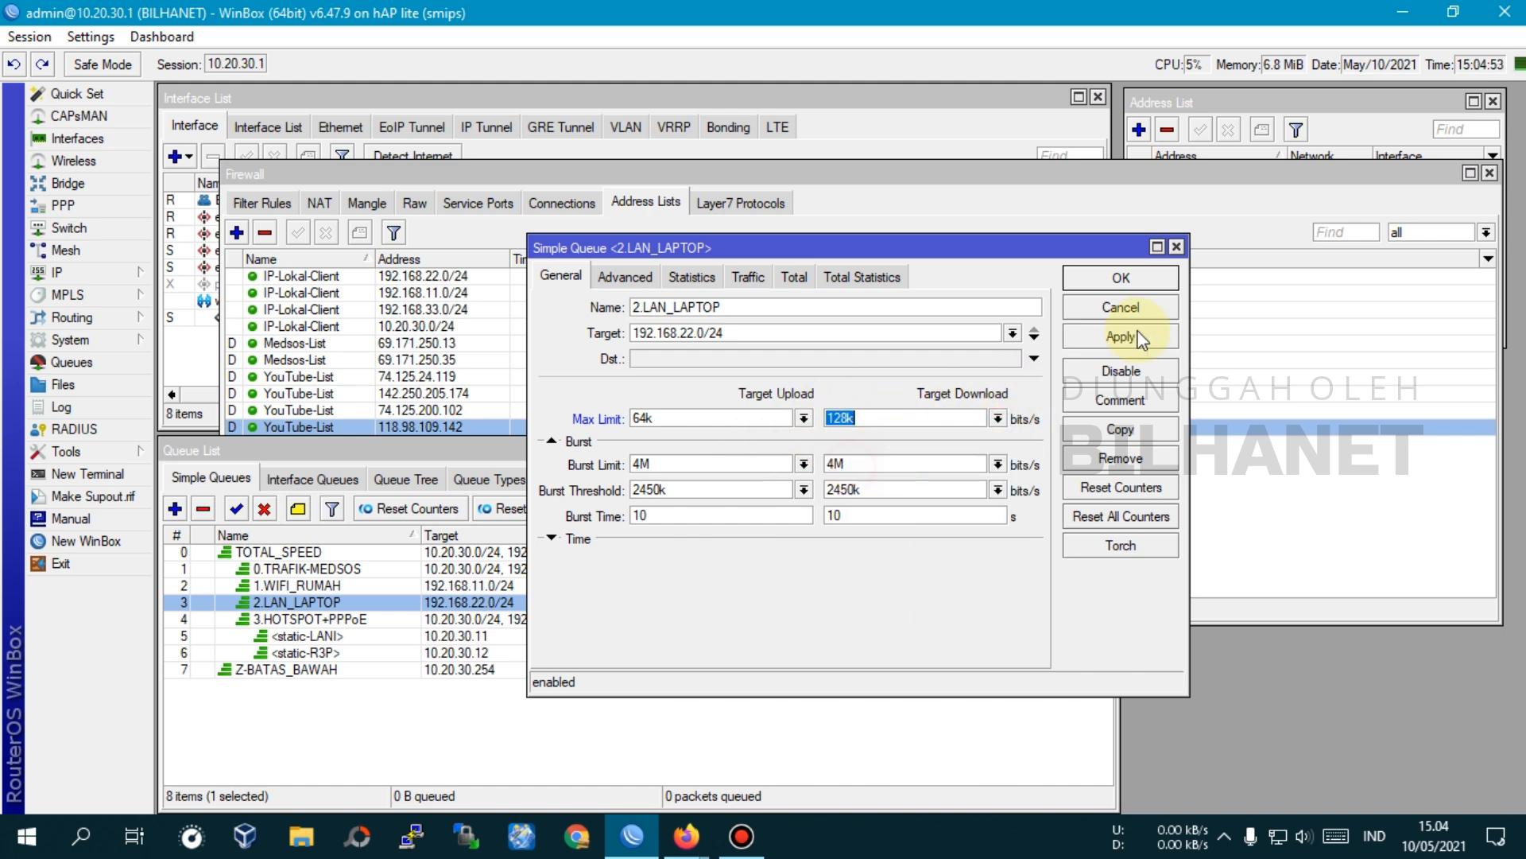
{"action": "left_click", "coordinate": [1123, 278]}
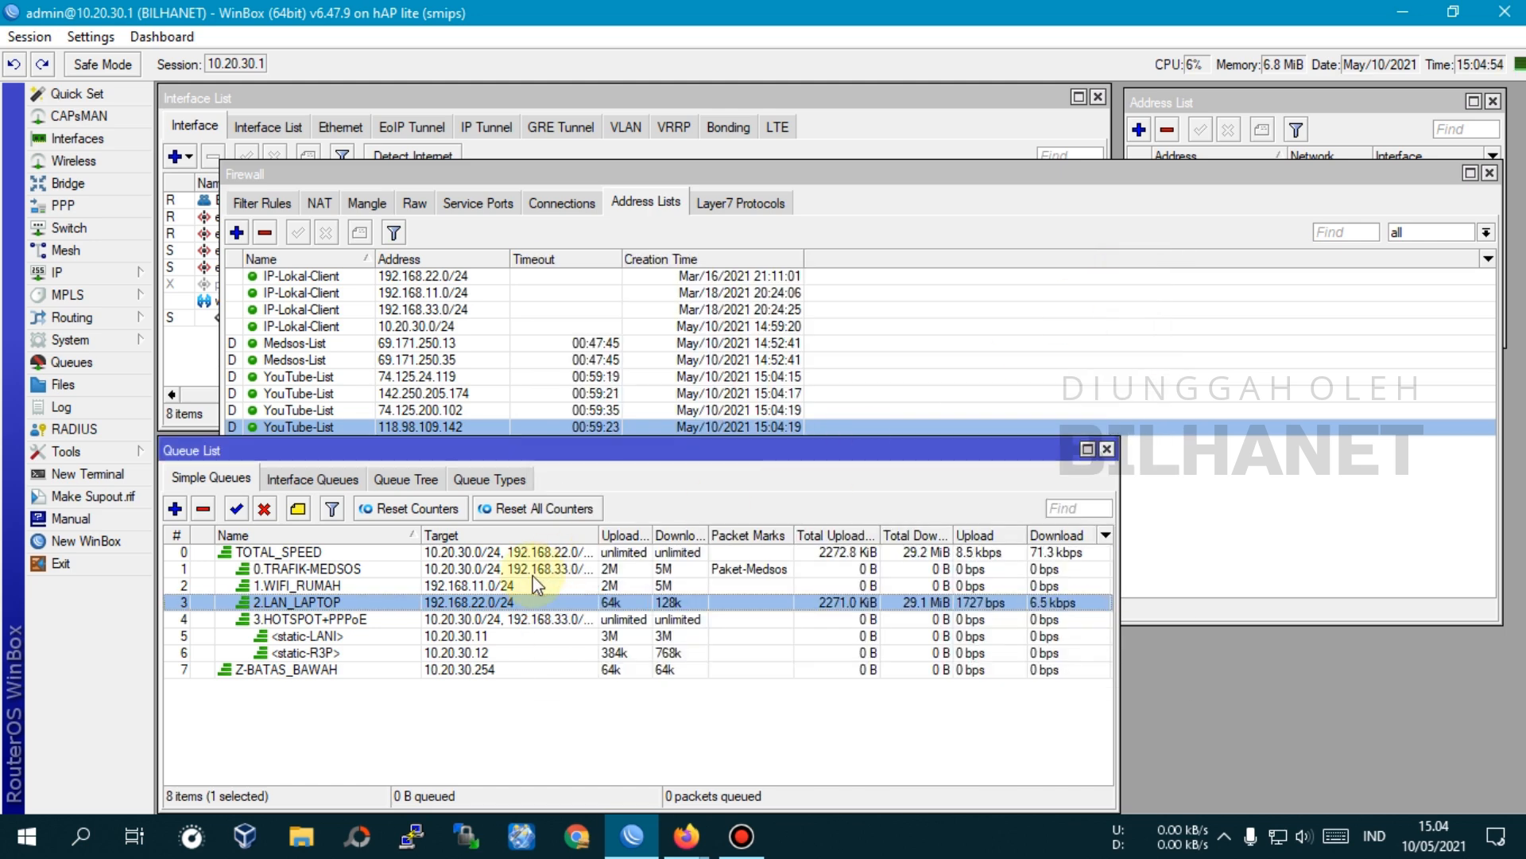
- Switch to Firefox, reload the YouTube home page and place the browser window beside WinBox
{"action": "mouse_move", "coordinate": [687, 835]}
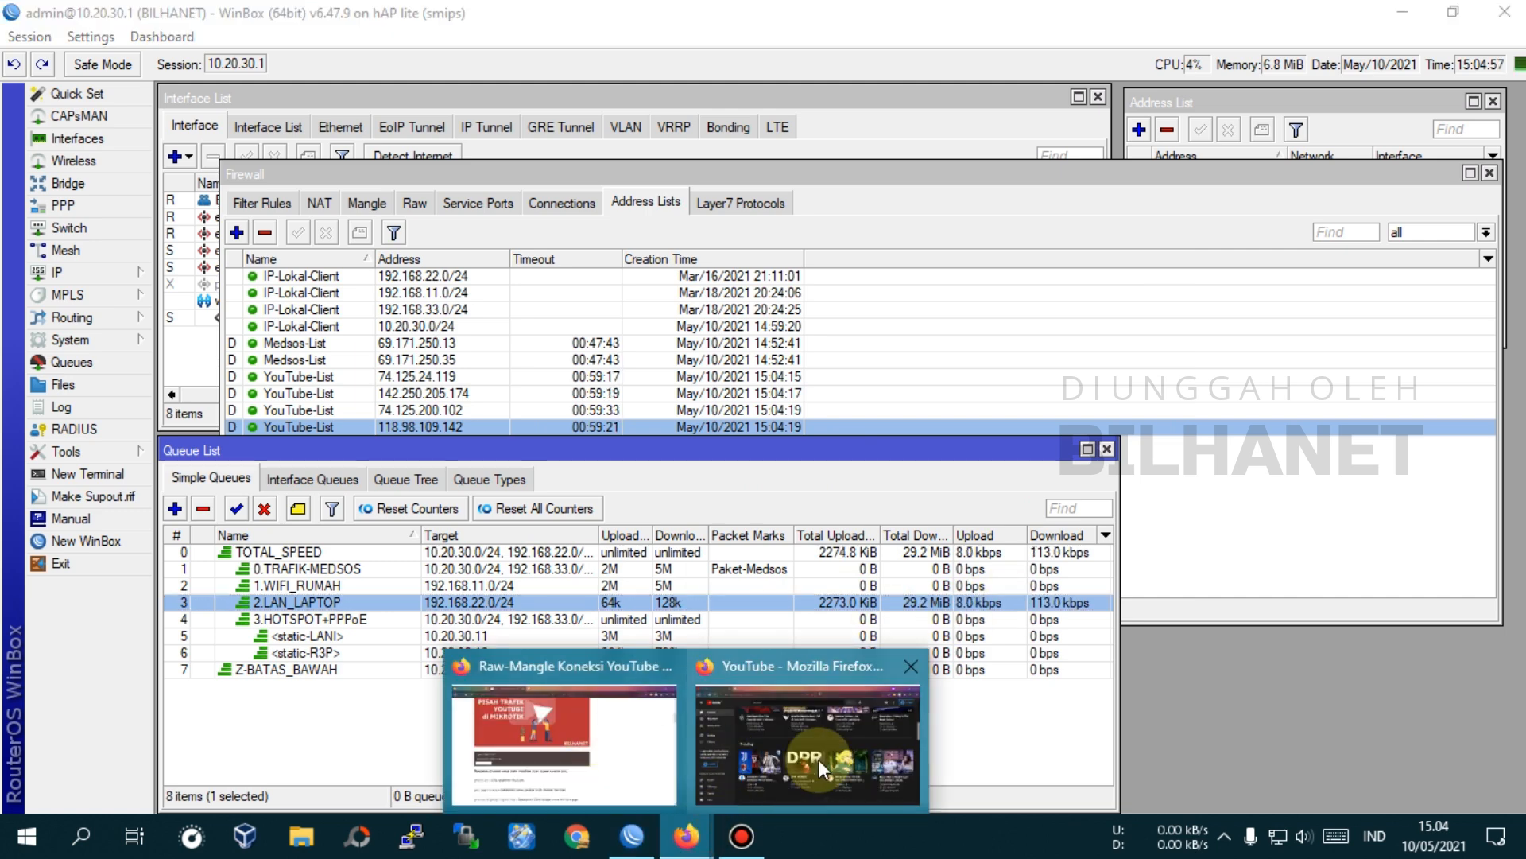
{"action": "left_click", "coordinate": [803, 716]}
{"action": "left_click", "coordinate": [132, 59]}
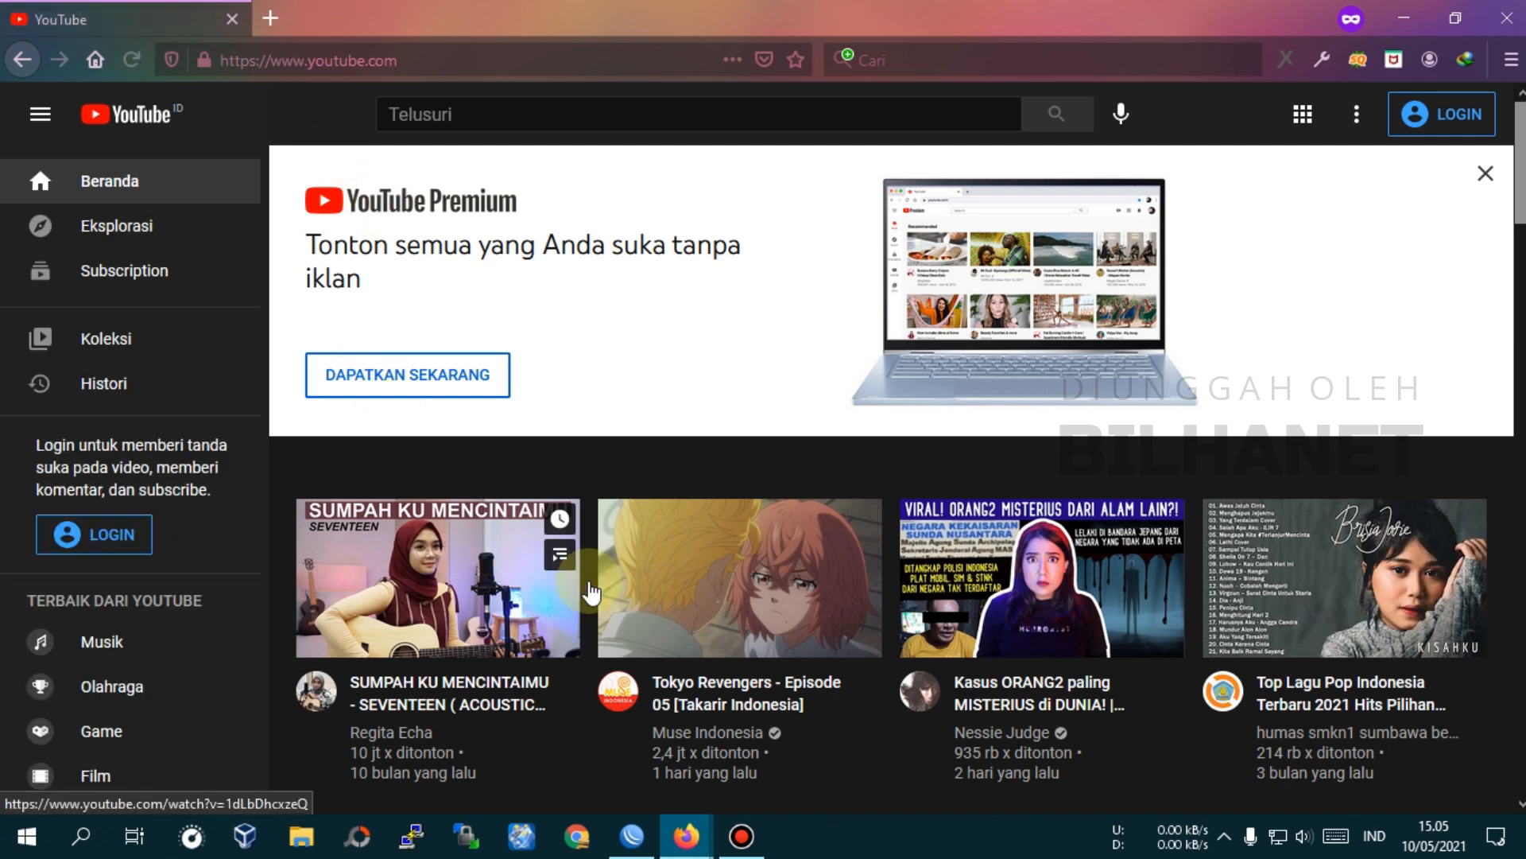
{"action": "mouse_move", "coordinate": [704, 851]}
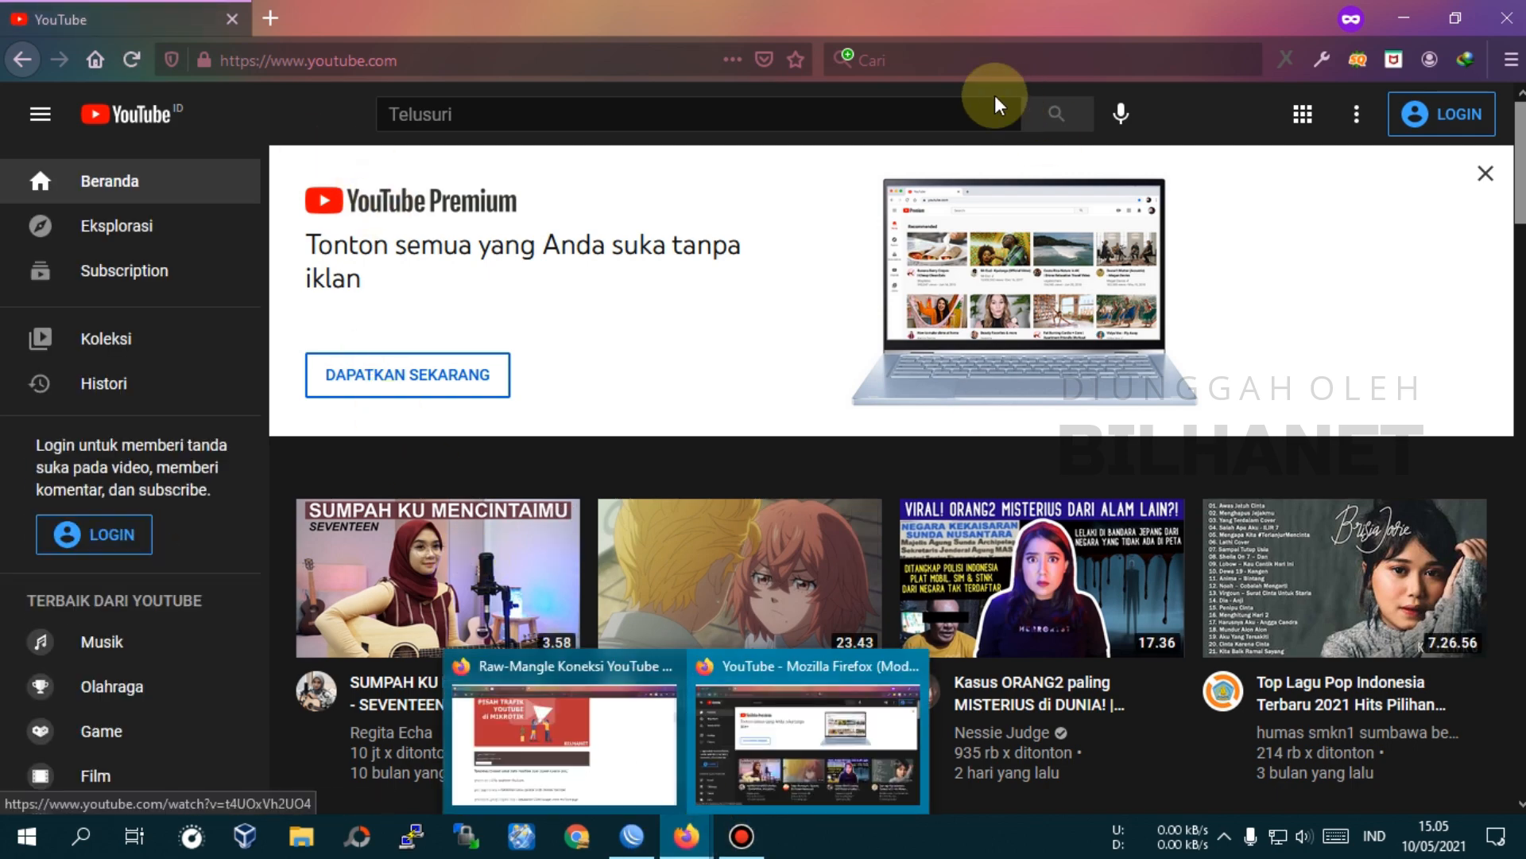
{"action": "left_click_drag", "start_coordinate": [846, 11], "coordinate": [1447, 152]}
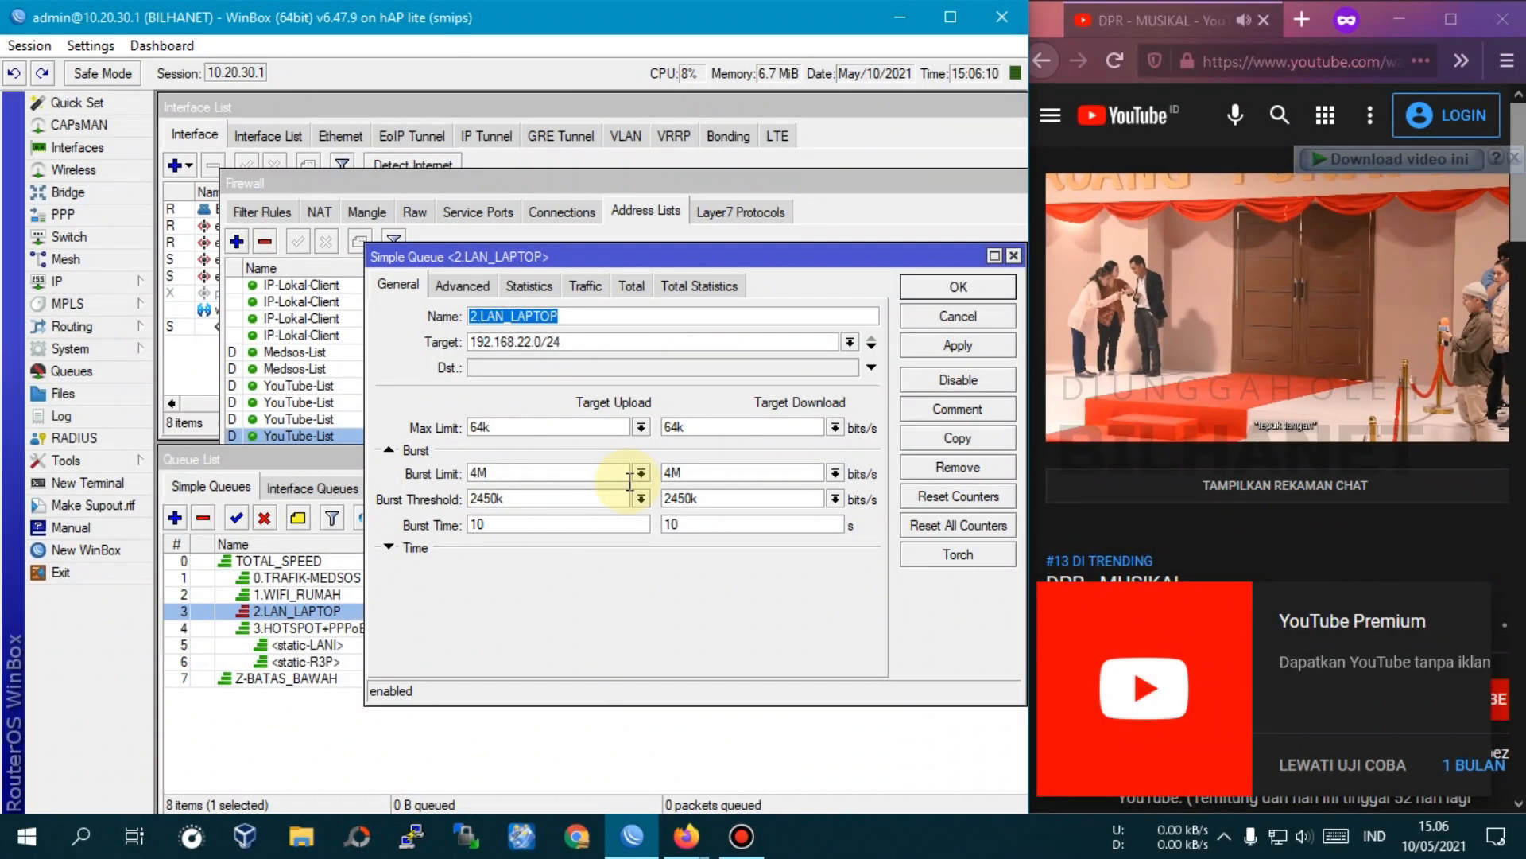
- Set the 2.LAN_LAPTOP queue's burst limit and burst threshold to unlimited for both upload and download
{"action": "left_click", "coordinate": [641, 473]}
{"action": "left_click", "coordinate": [572, 491]}
{"action": "left_click", "coordinate": [834, 473]}
{"action": "left_click", "coordinate": [683, 491]}
{"action": "left_click", "coordinate": [641, 498]}
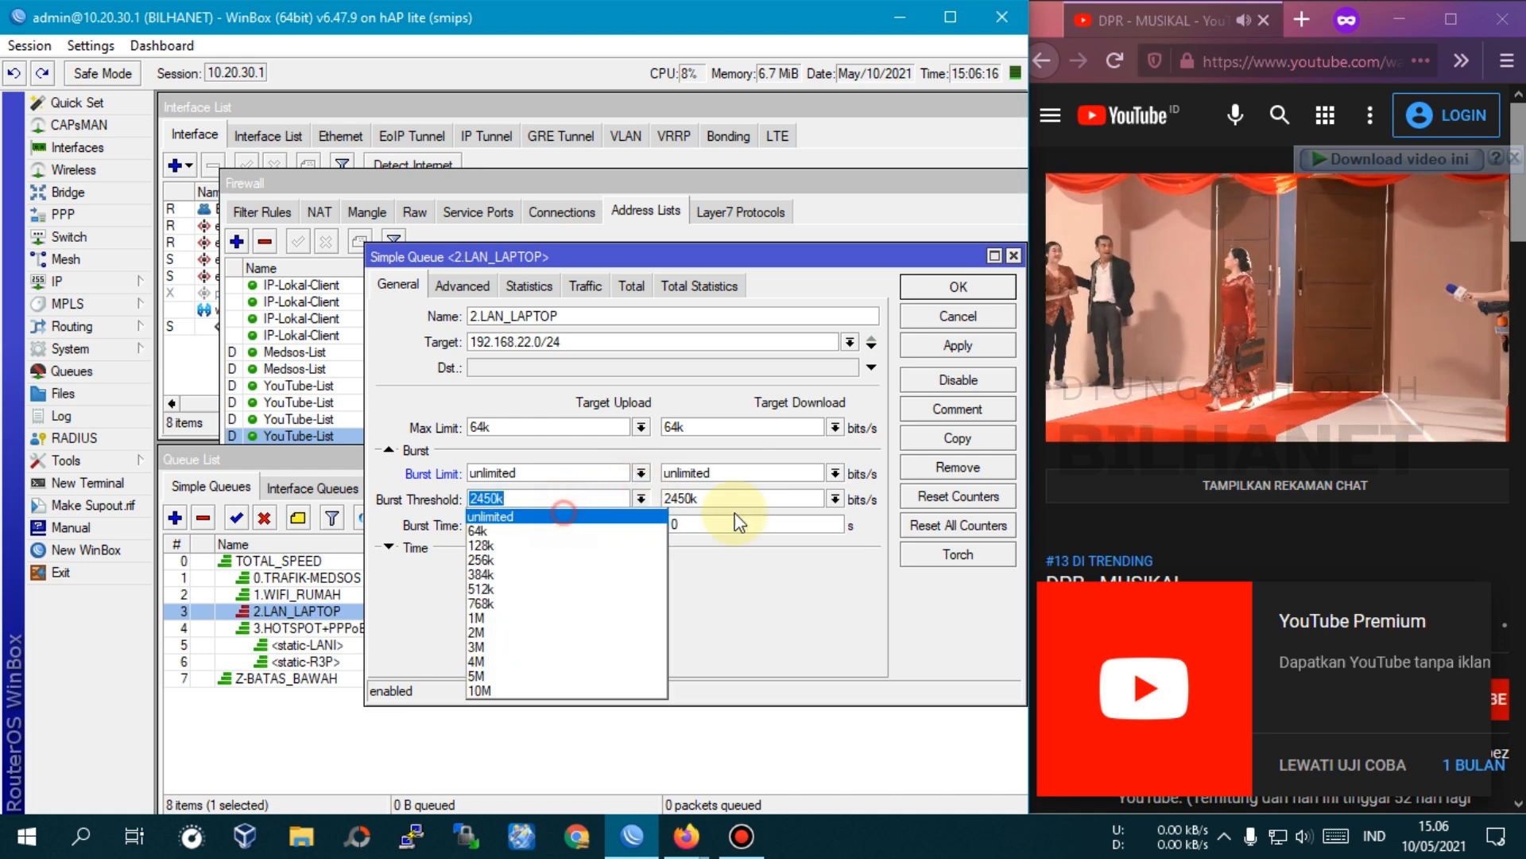
{"action": "left_click", "coordinate": [568, 515]}
{"action": "left_click", "coordinate": [835, 498]}
{"action": "left_click", "coordinate": [785, 516]}
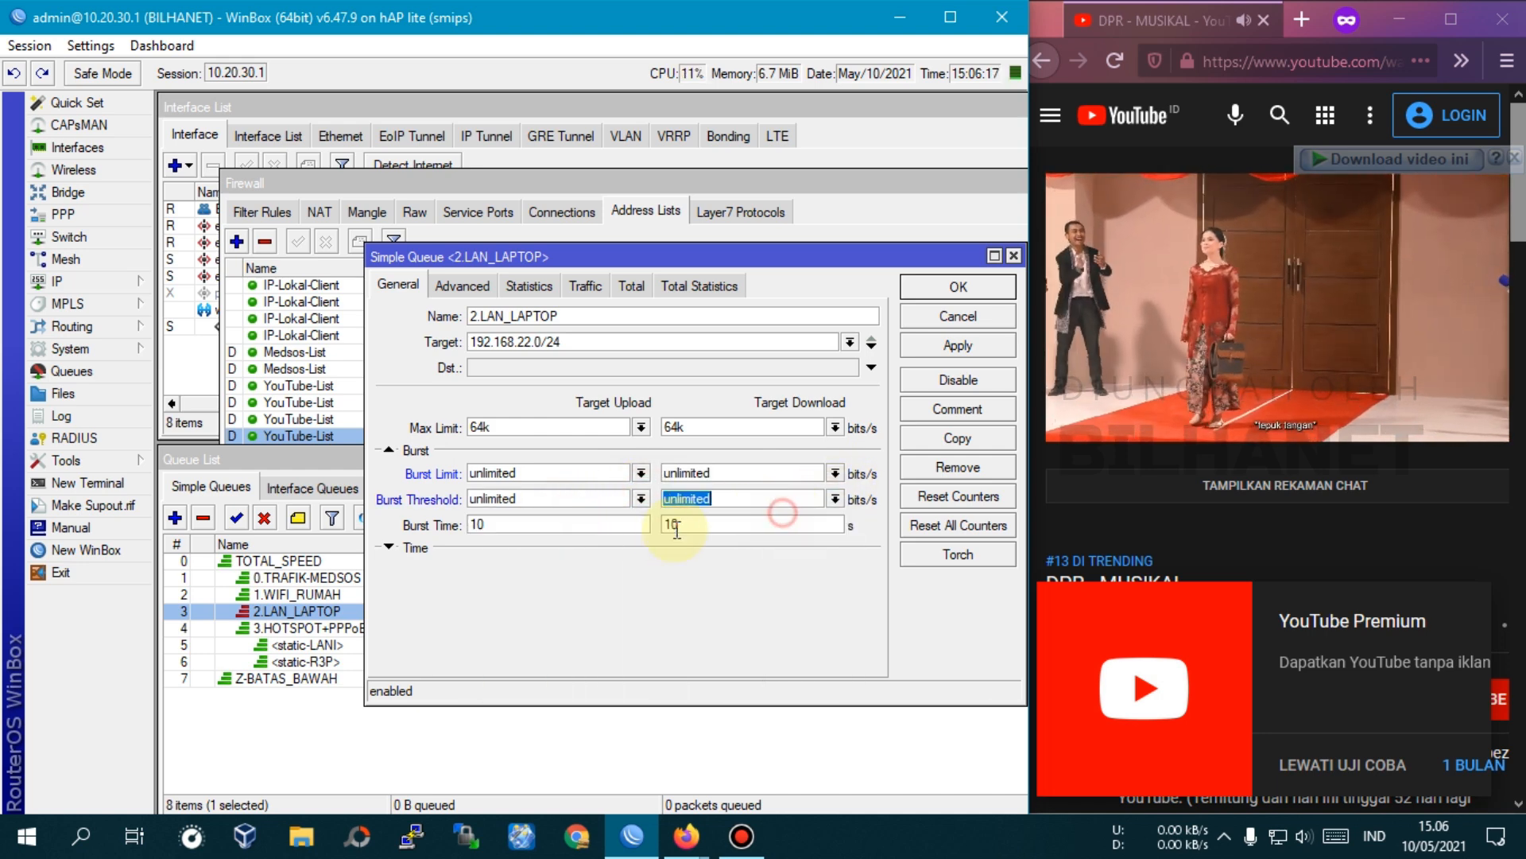
- Set the burst time to 0 for upload and download, check the advanced settings, and save the 2.LAN_LAPTOP queue
{"action": "left_click", "coordinate": [631, 525]}
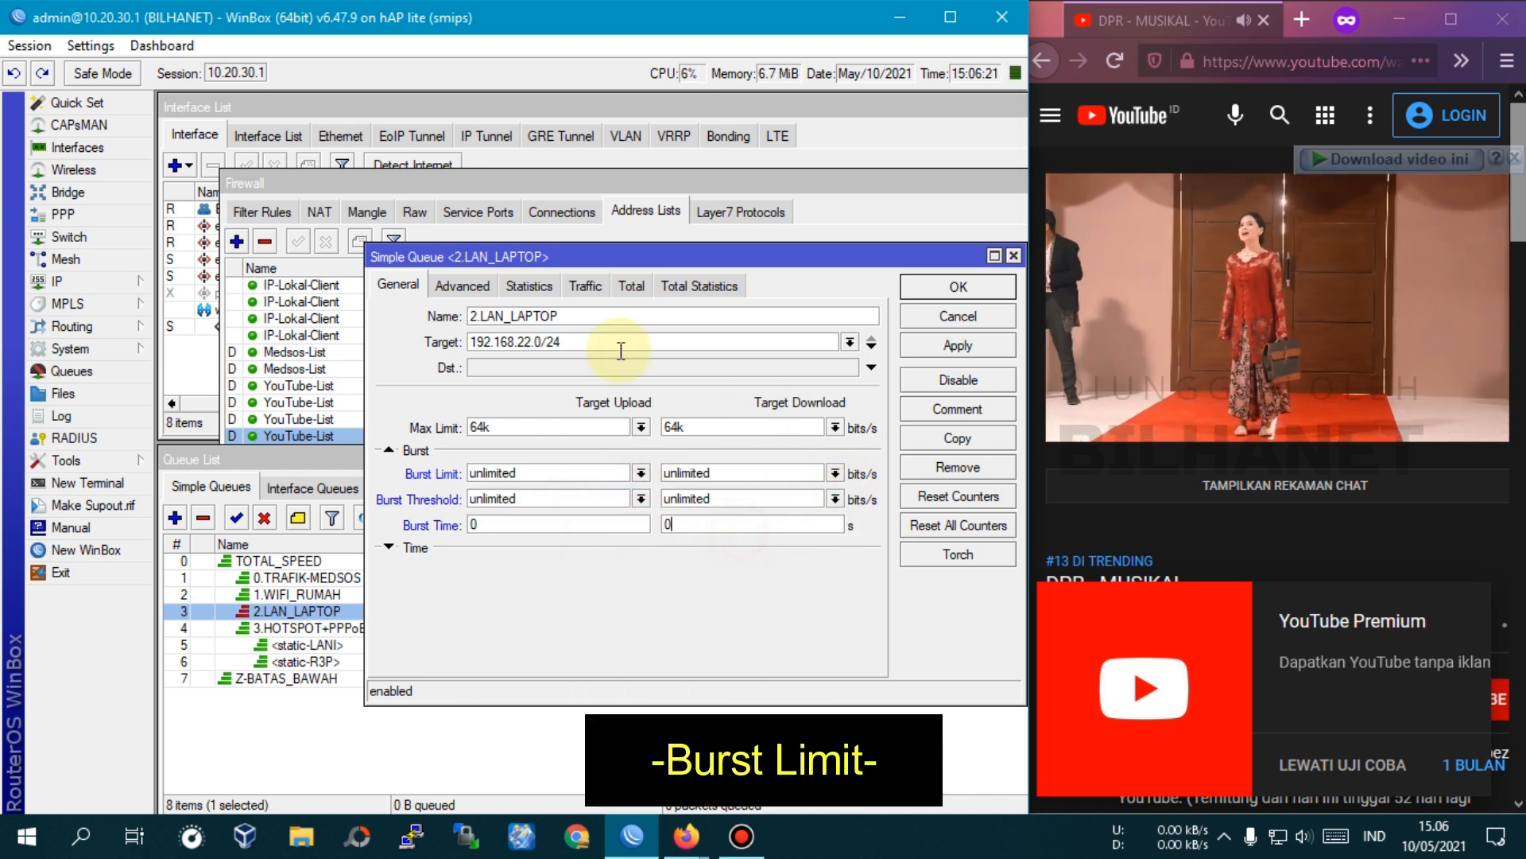
{"action": "left_click", "coordinate": [463, 285]}
{"action": "left_click", "coordinate": [398, 287]}
{"action": "left_click", "coordinate": [957, 344]}
{"action": "left_click", "coordinate": [958, 286]}
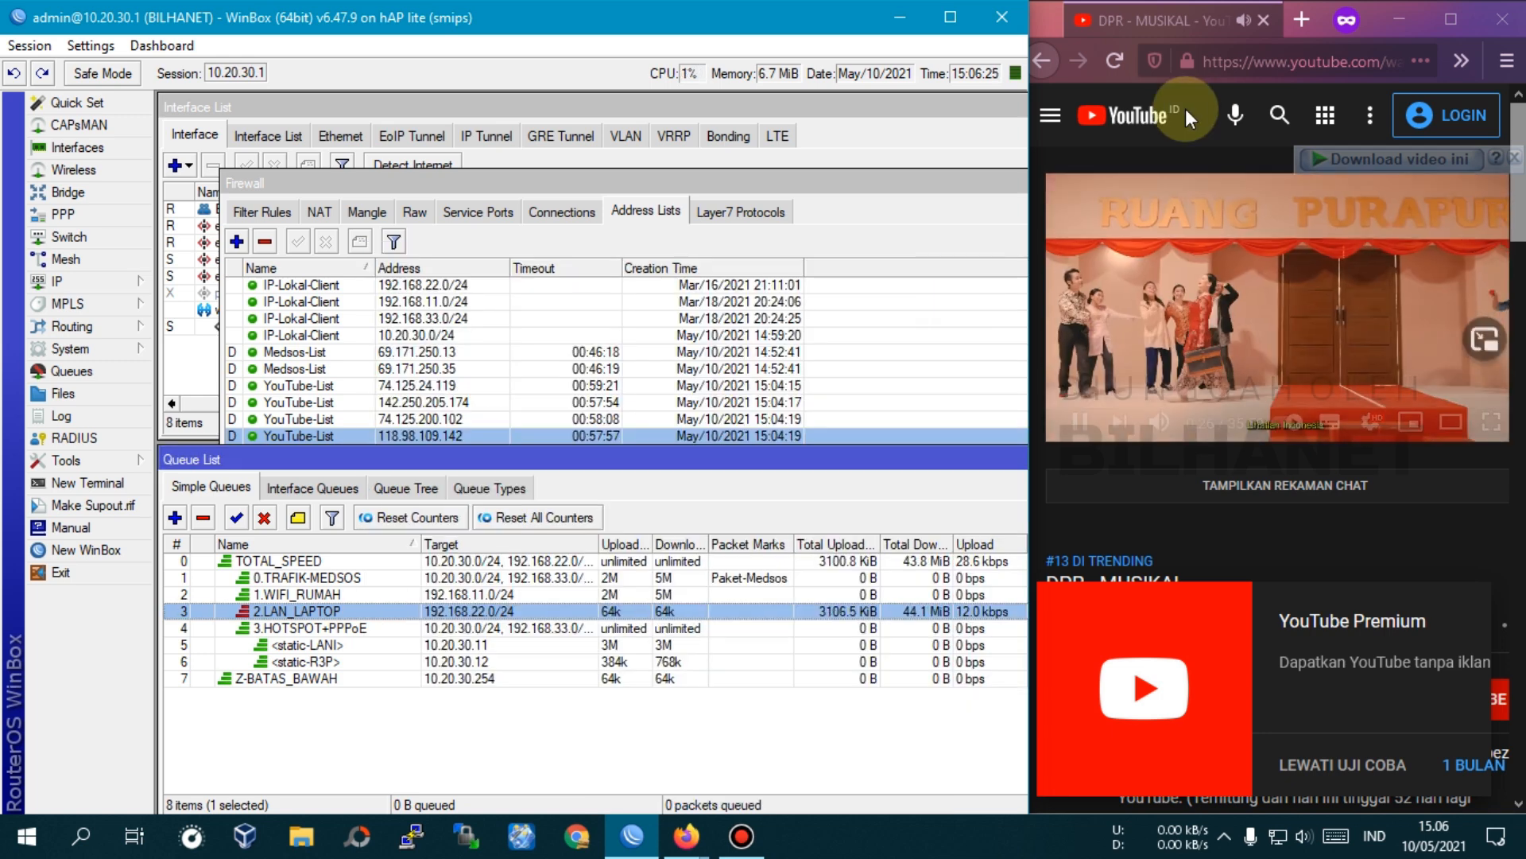
- Reload the YouTube video page in Firefox and check the 2.LAN_LAPTOP queue's traffic in WinBox
{"action": "left_click", "coordinate": [1117, 62]}
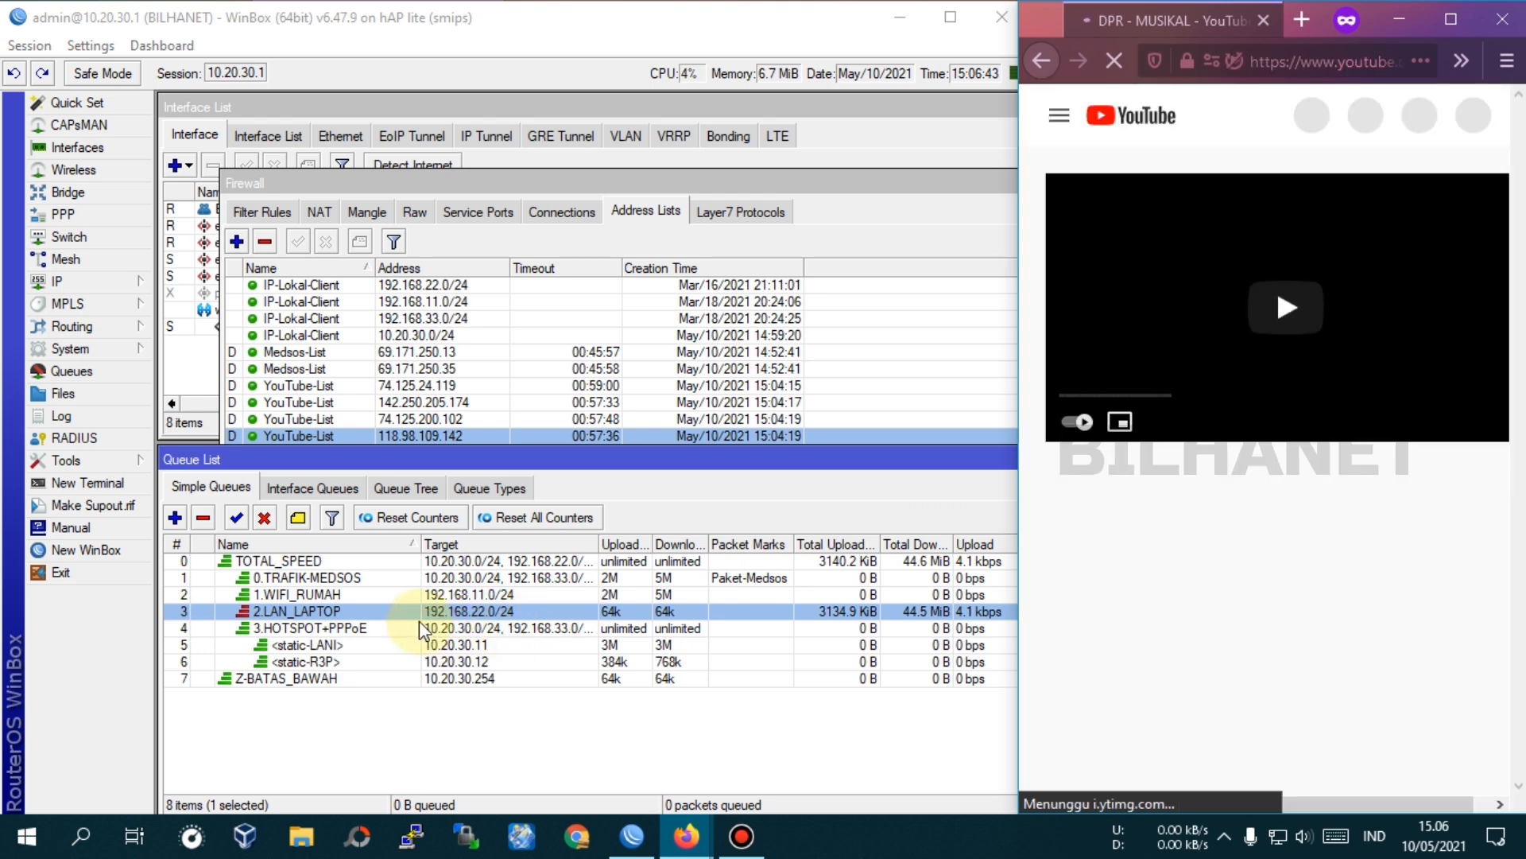
{"action": "left_click", "coordinate": [327, 610]}
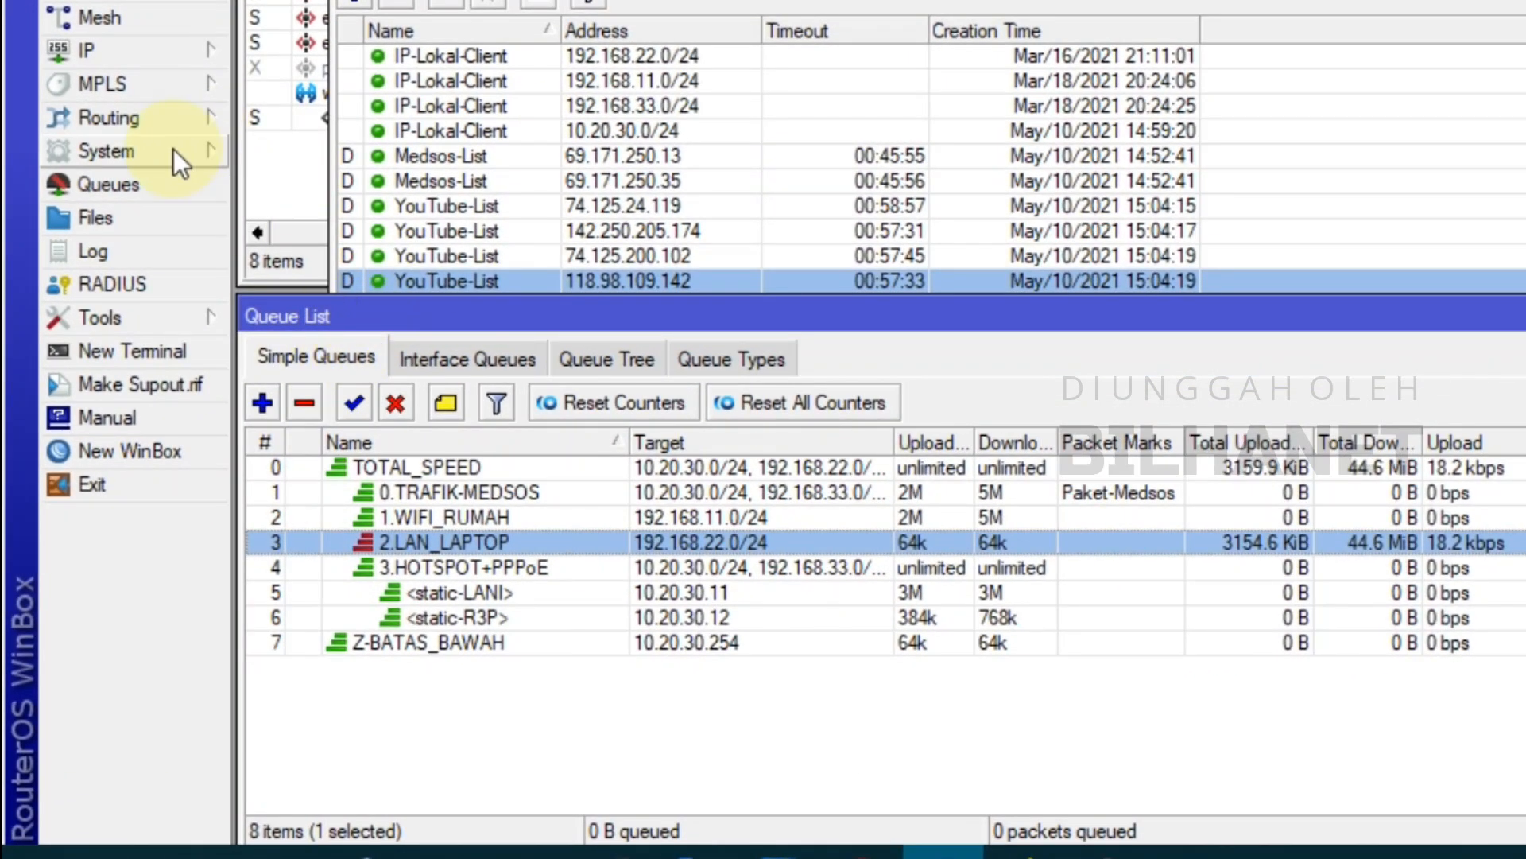
- Start a new simple queue named 0.TRAFIK-YOUTUBE
{"action": "left_click", "coordinate": [108, 186]}
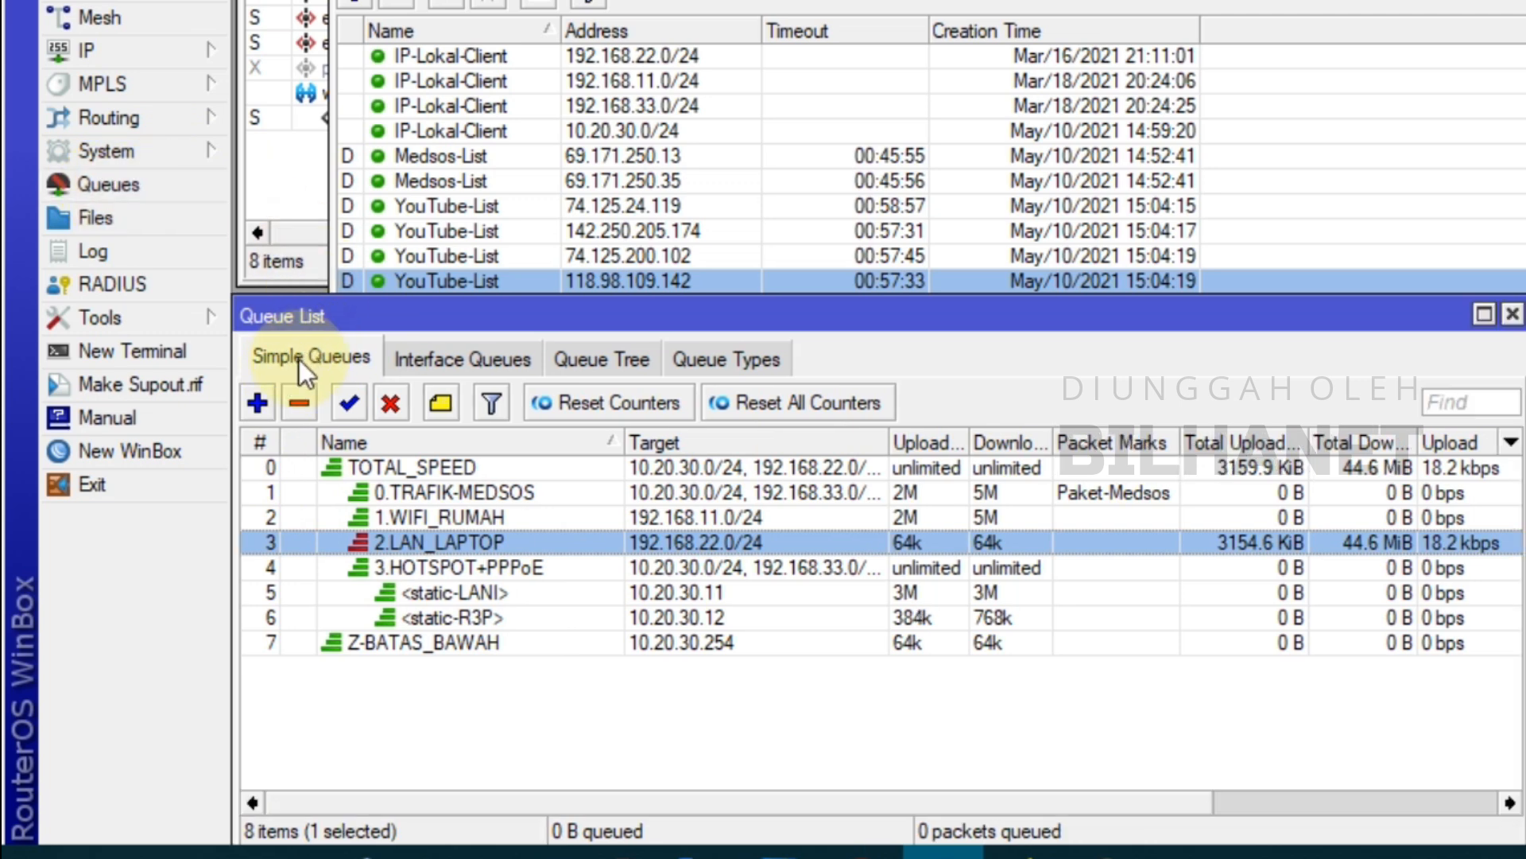
{"action": "left_click", "coordinate": [258, 403]}
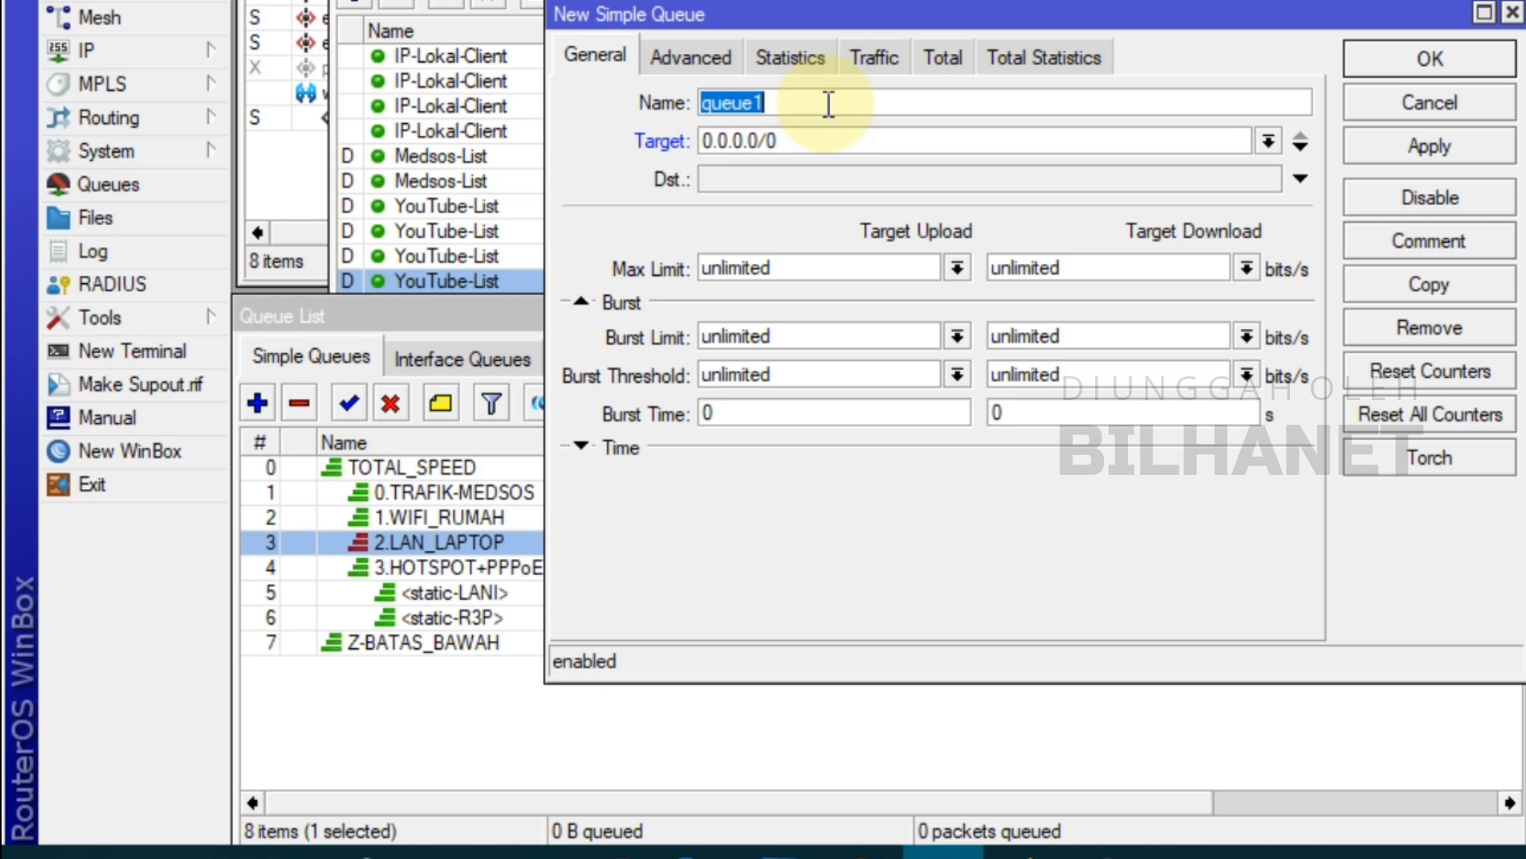
{"action": "type", "text": "0.TRAFIK-YOUTUBE"}
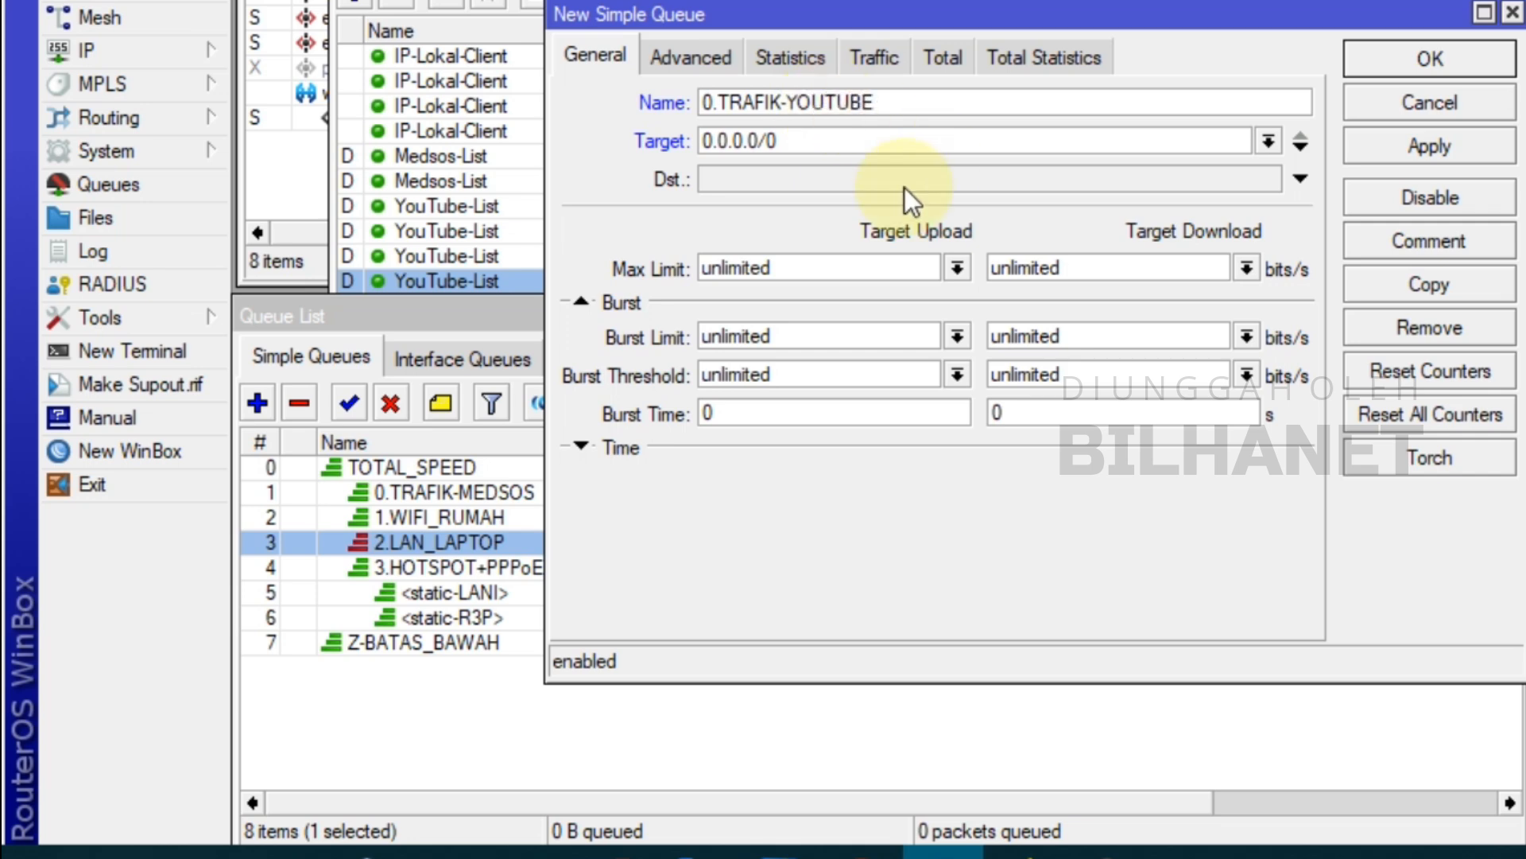
- Set the new queue's targets to 192.168.22.0/24 and 10.20.30.0/24
{"action": "double_click", "coordinate": [829, 144]}
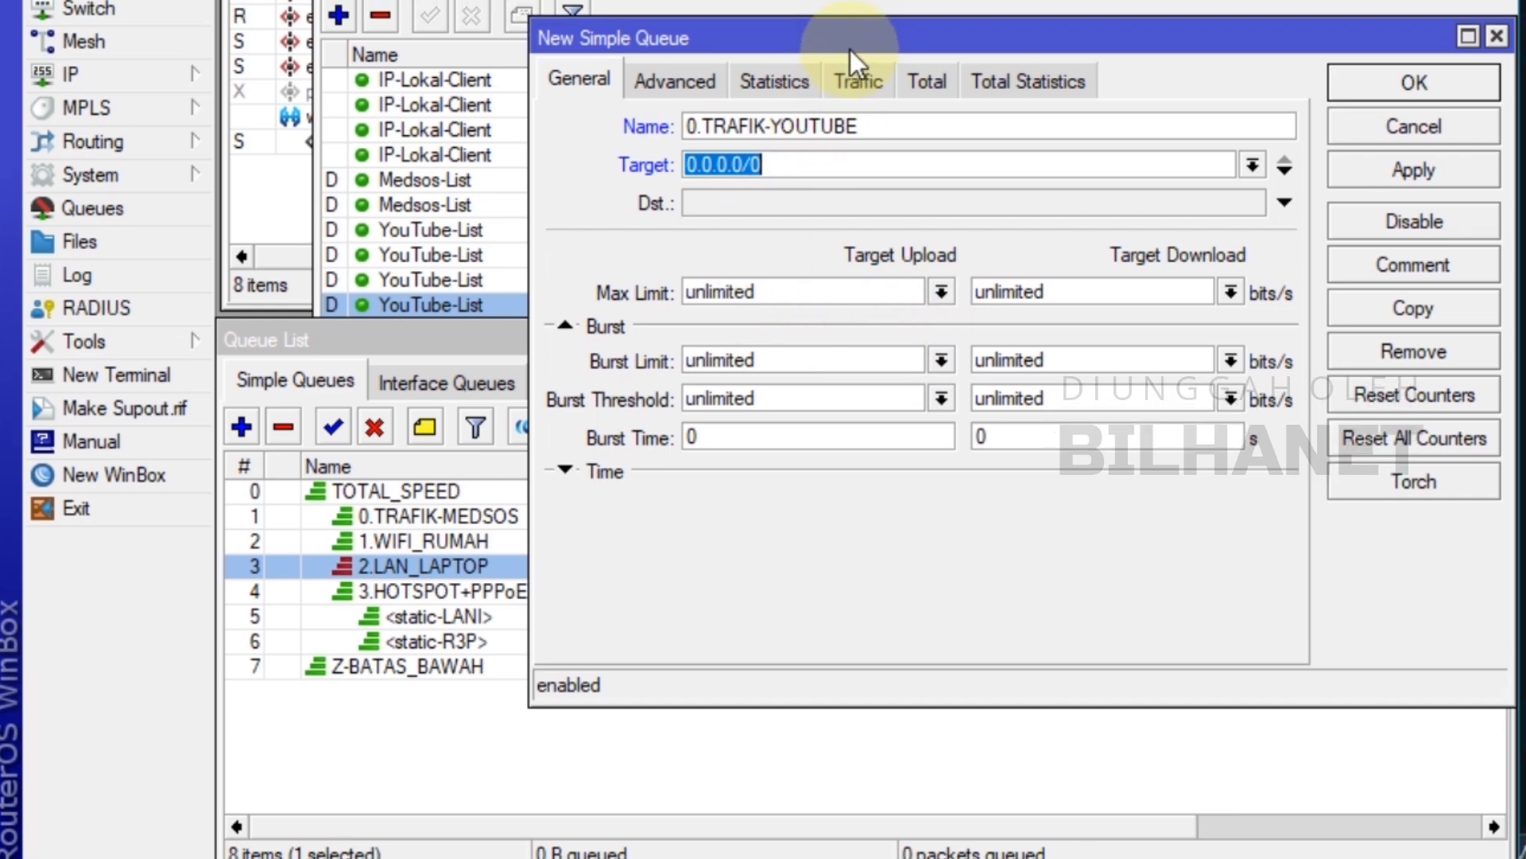
{"action": "left_click_drag", "start_coordinate": [870, 15], "coordinate": [1015, 0]}
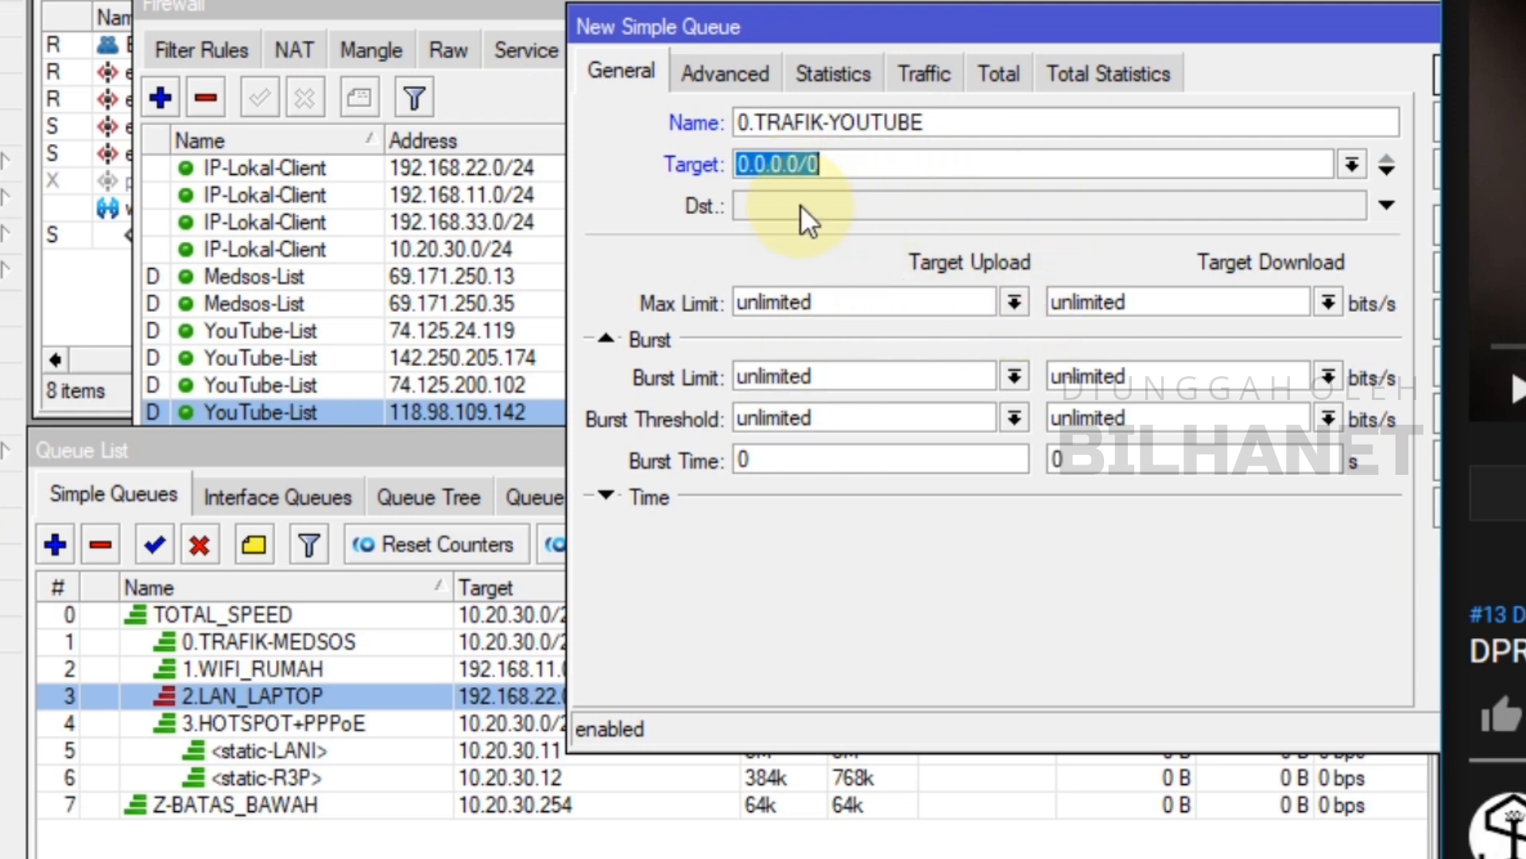
{"action": "left_click_drag", "start_coordinate": [836, 18], "coordinate": [838, 31]}
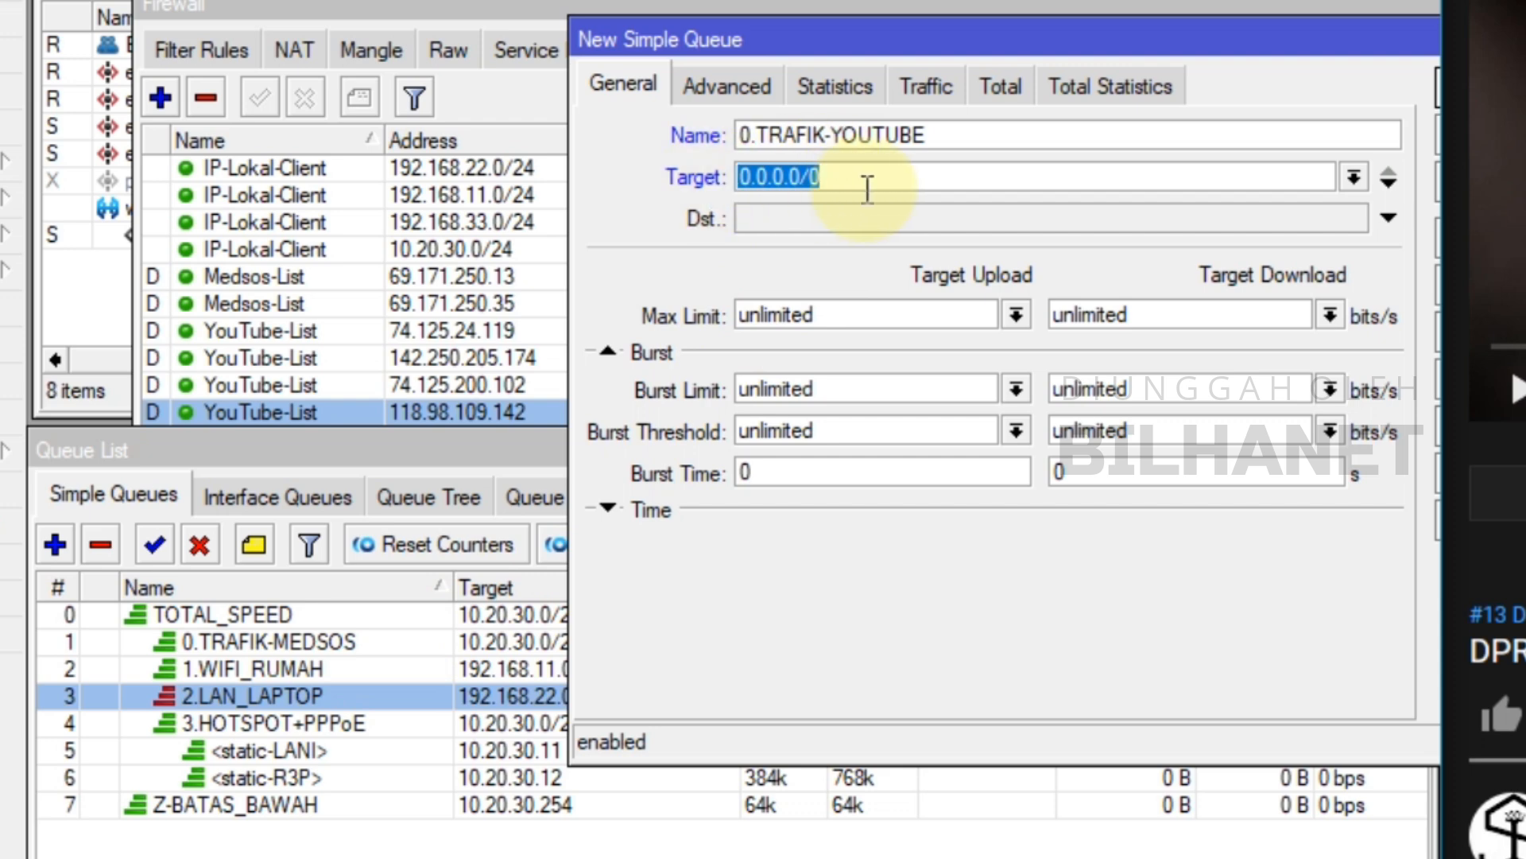
{"action": "type", "text": "192.1"}
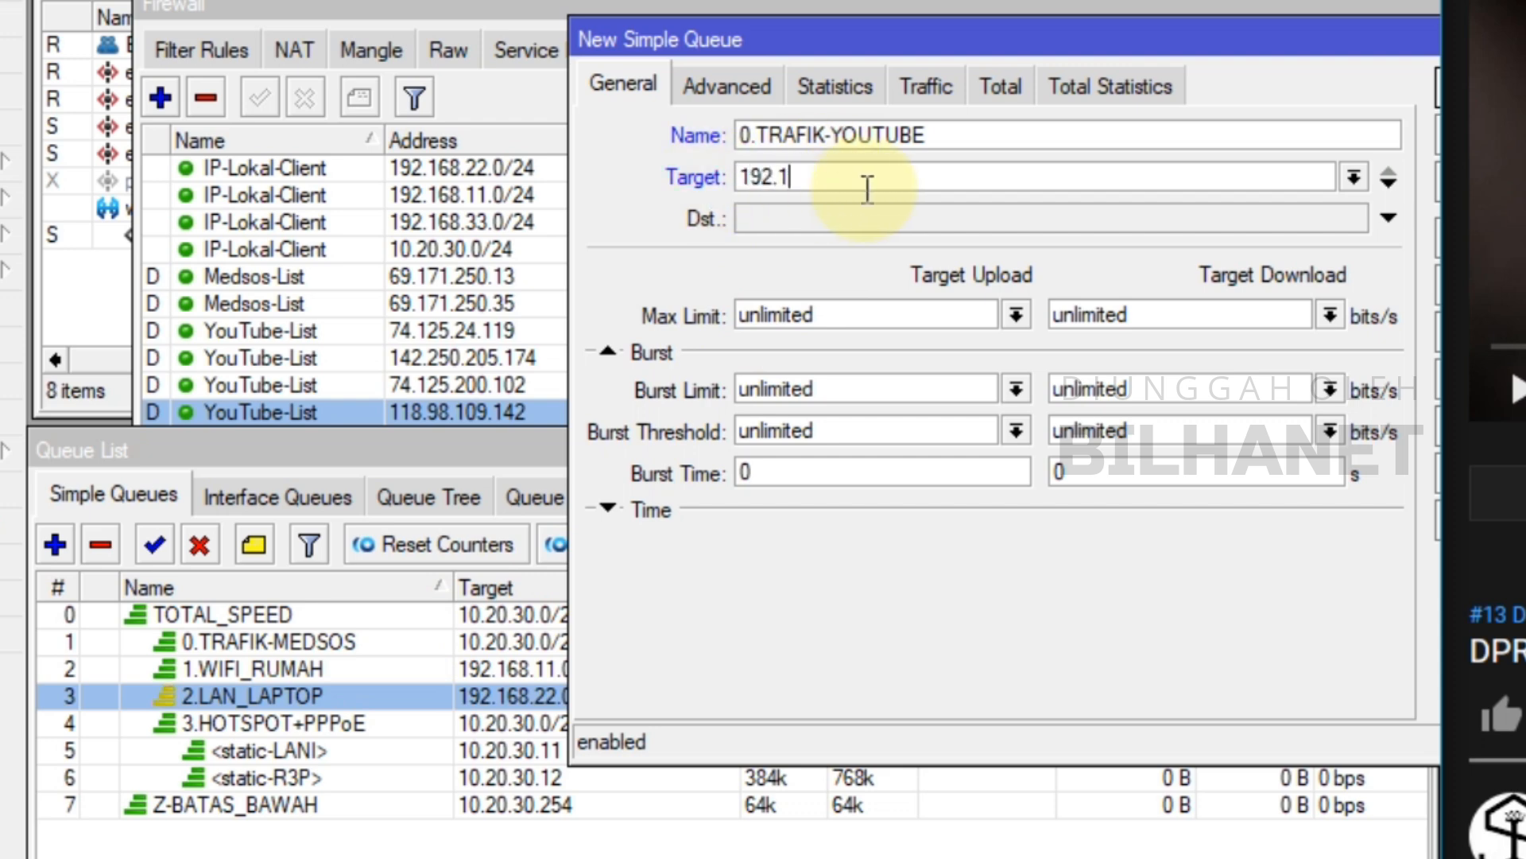
{"action": "type", "text": "68.22.0/24"}
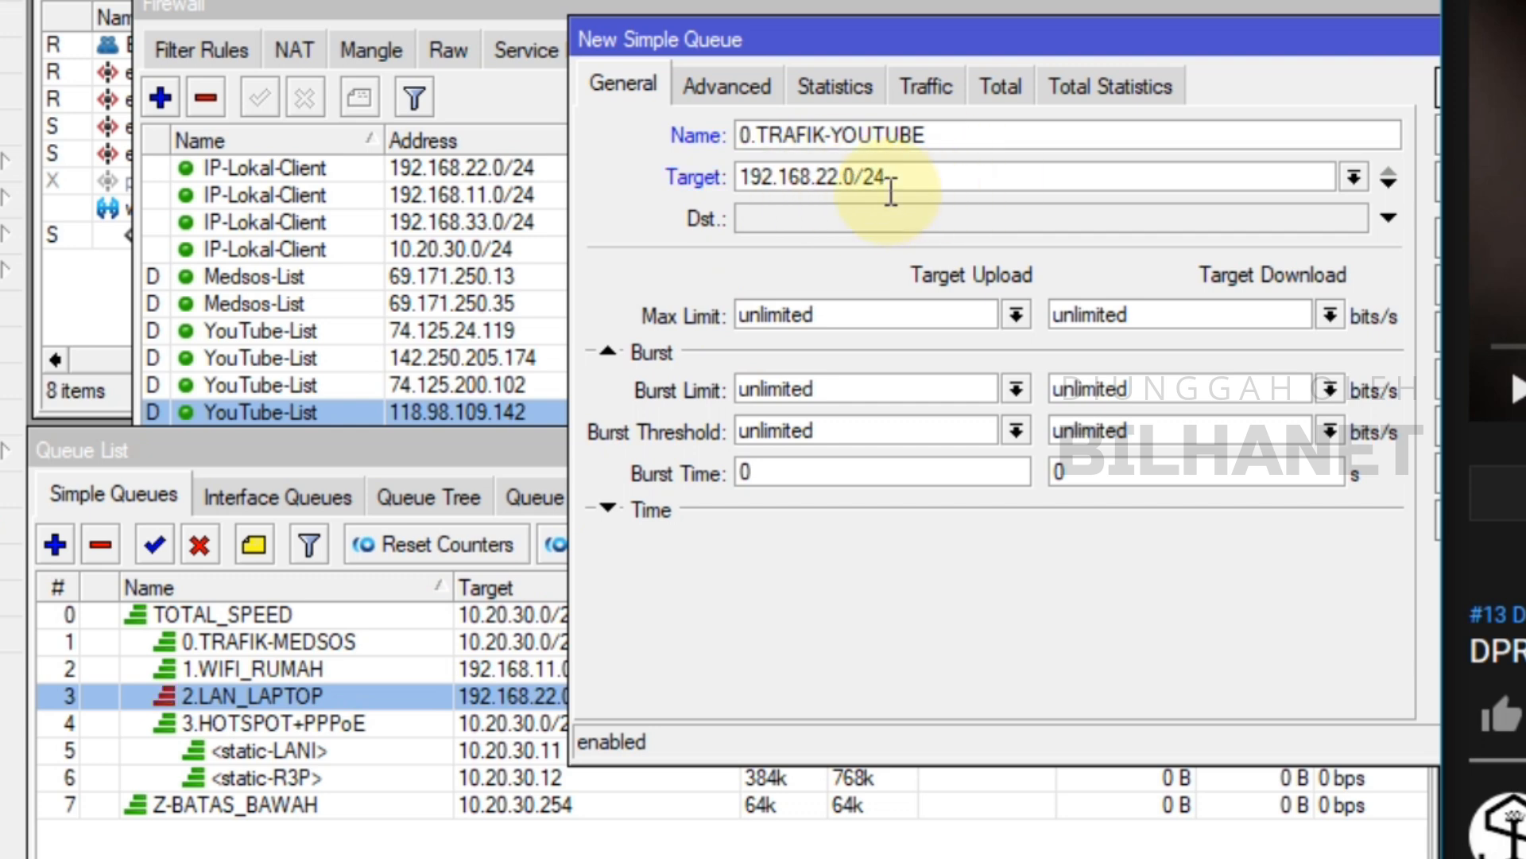
{"action": "left_click", "coordinate": [1356, 179]}
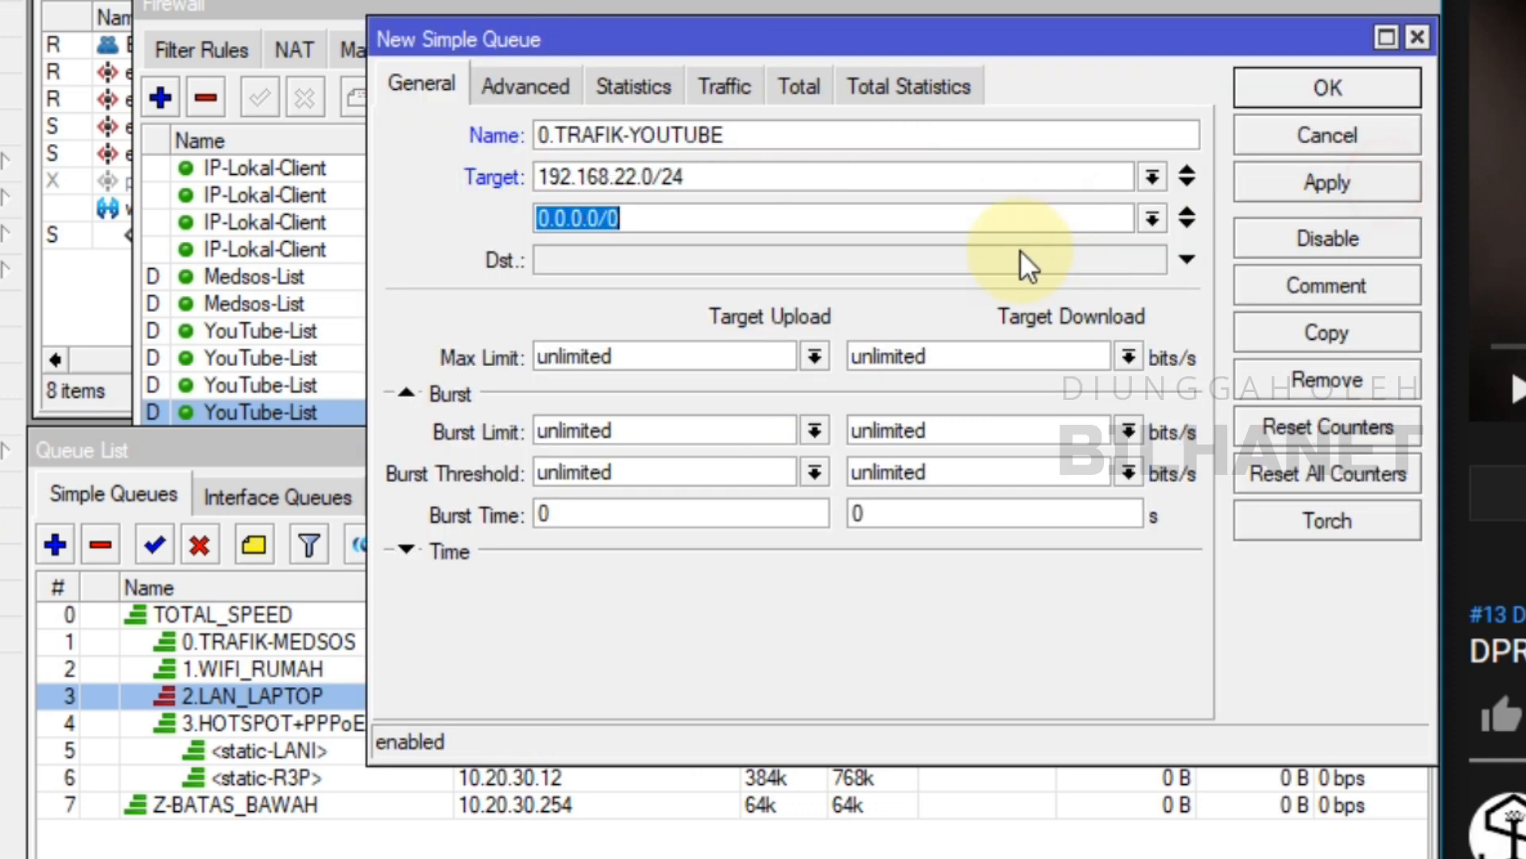
{"action": "type", "text": "10"}
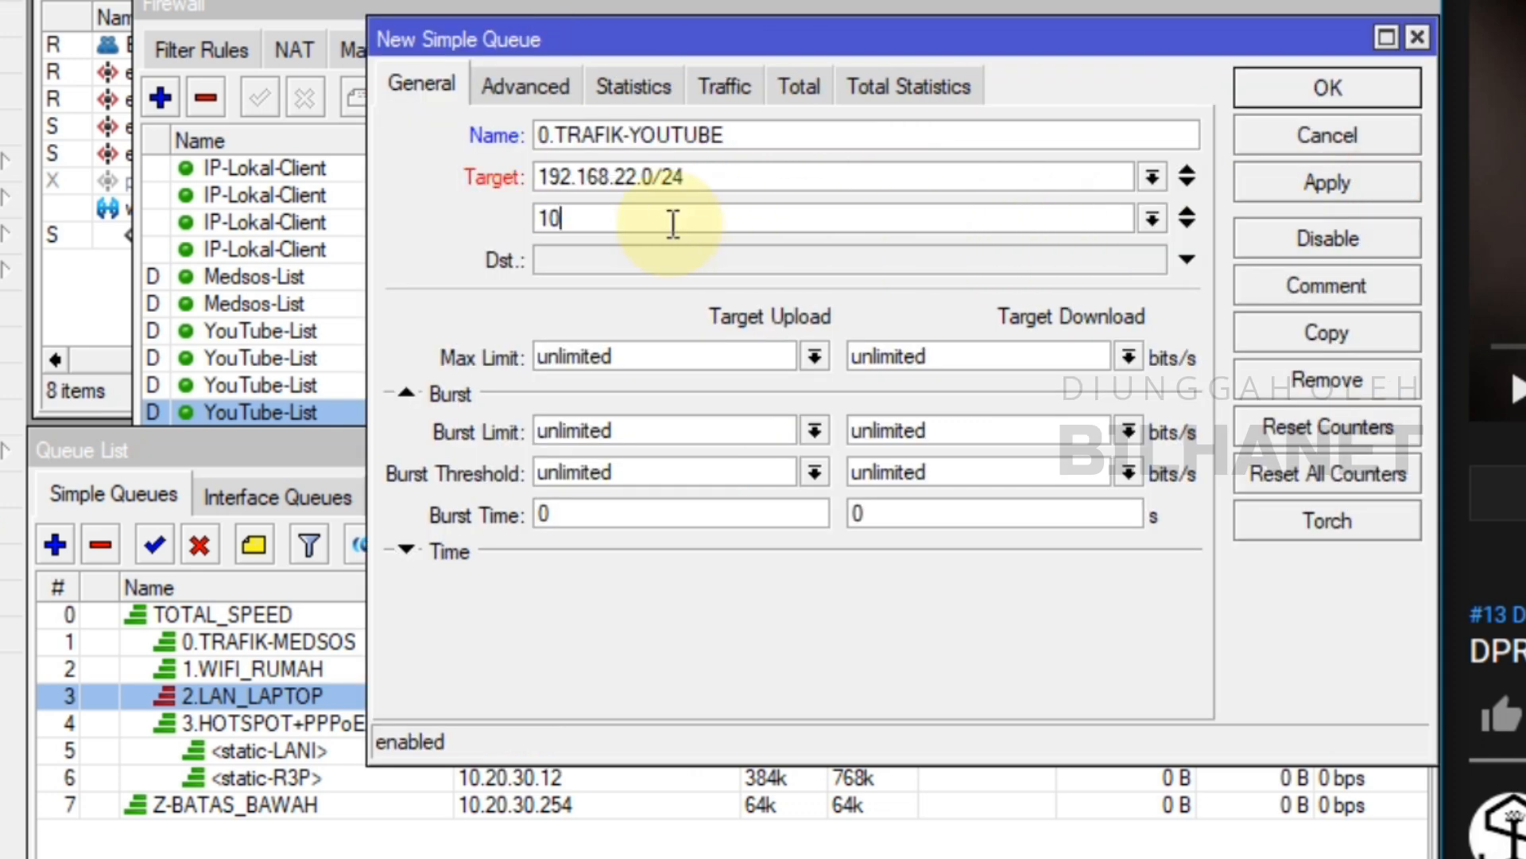
{"action": "type", "text": ".20.30.0/24"}
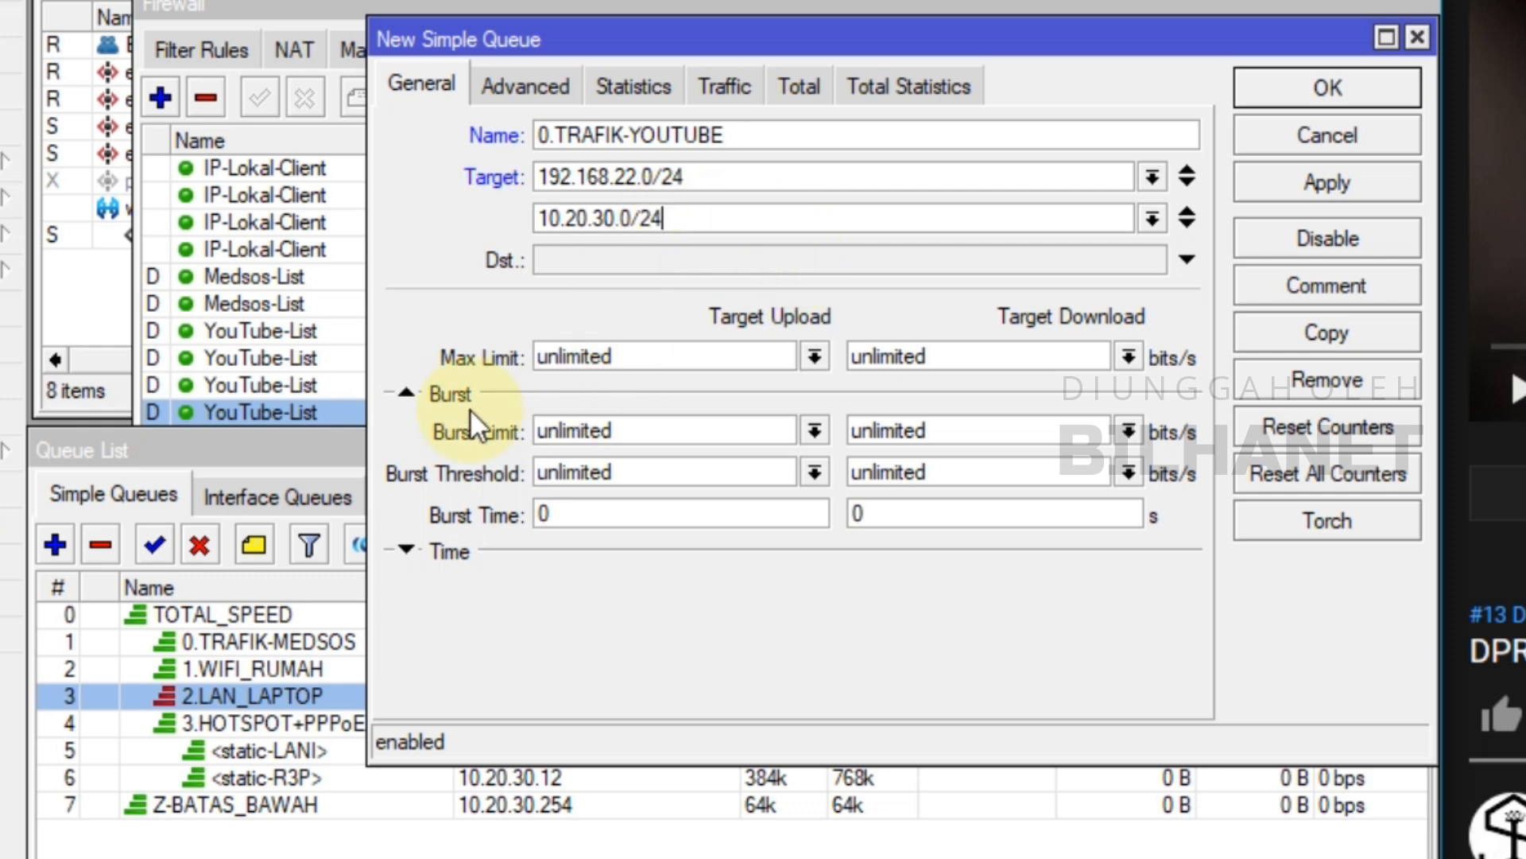
- Set the 0.TRAFIK-YOUTUBE queue's max limit to 2M for upload and 5M for download
{"action": "left_click", "coordinate": [815, 356]}
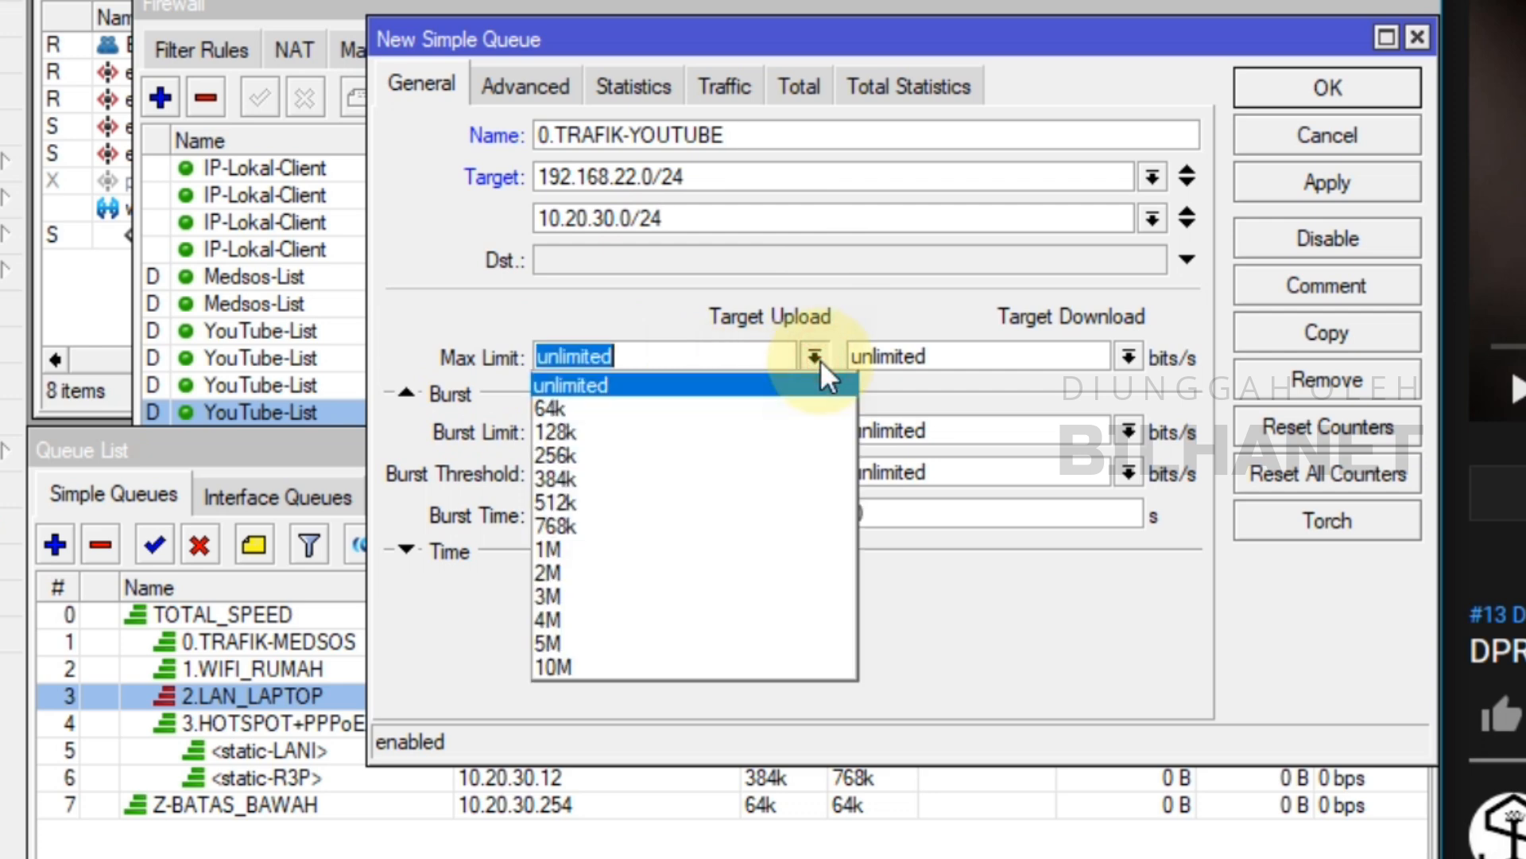
{"action": "left_click", "coordinate": [568, 566]}
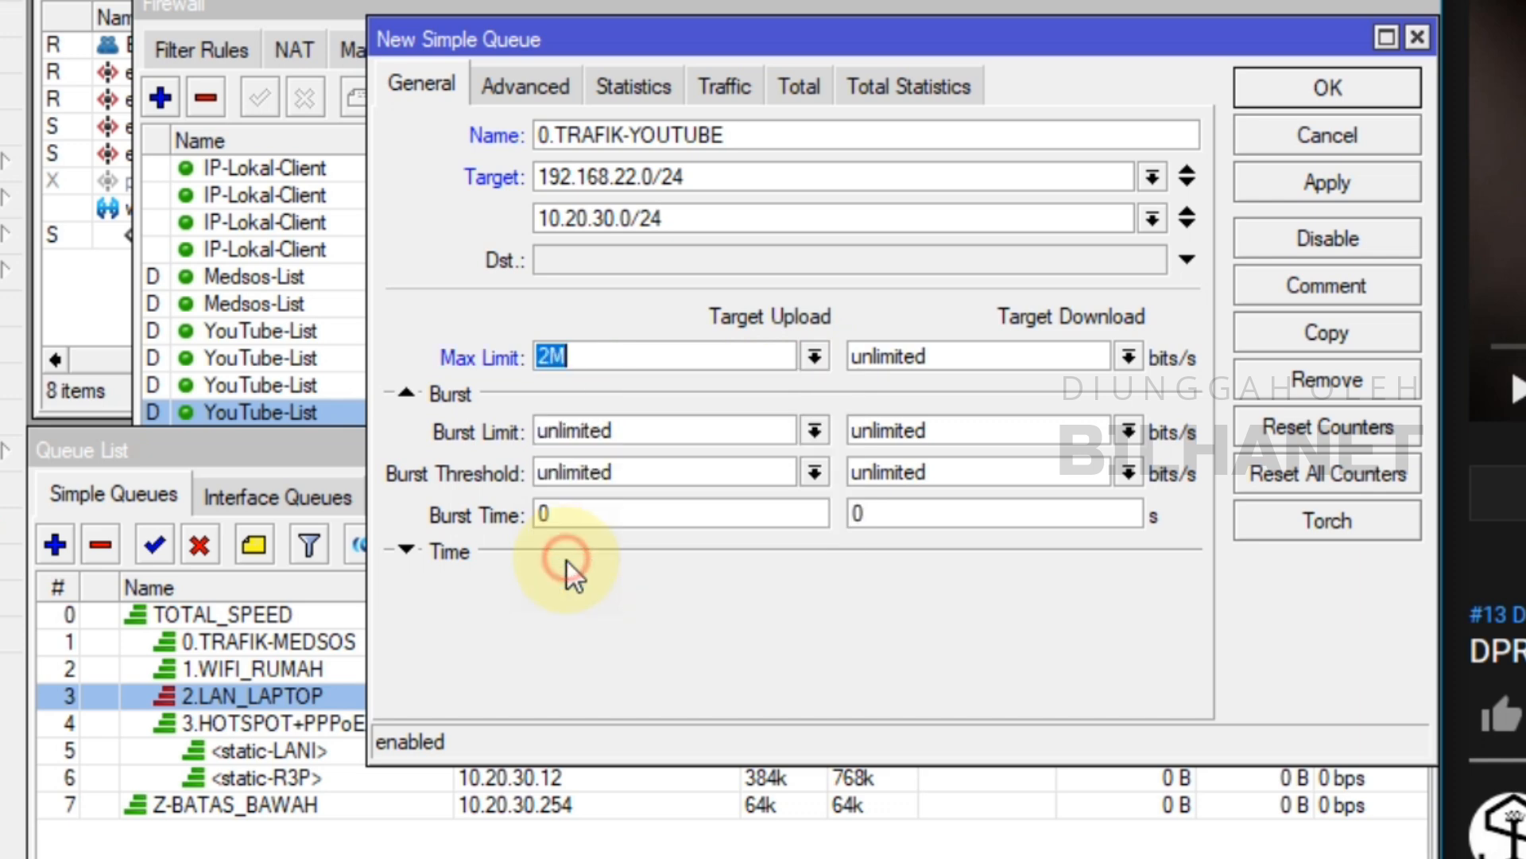
{"action": "left_click", "coordinate": [1129, 357]}
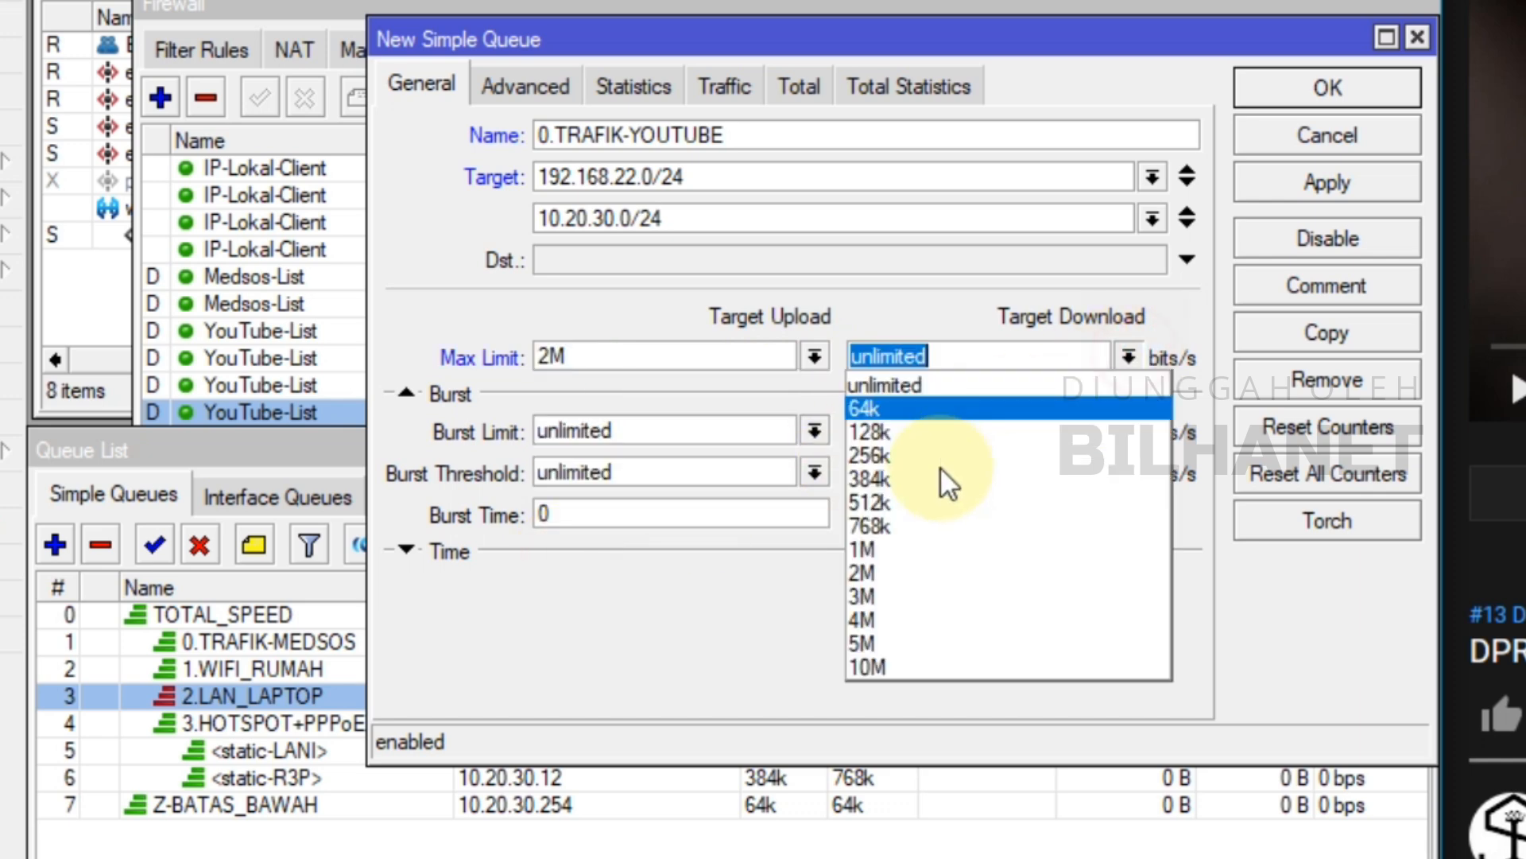
{"action": "left_click", "coordinate": [872, 642]}
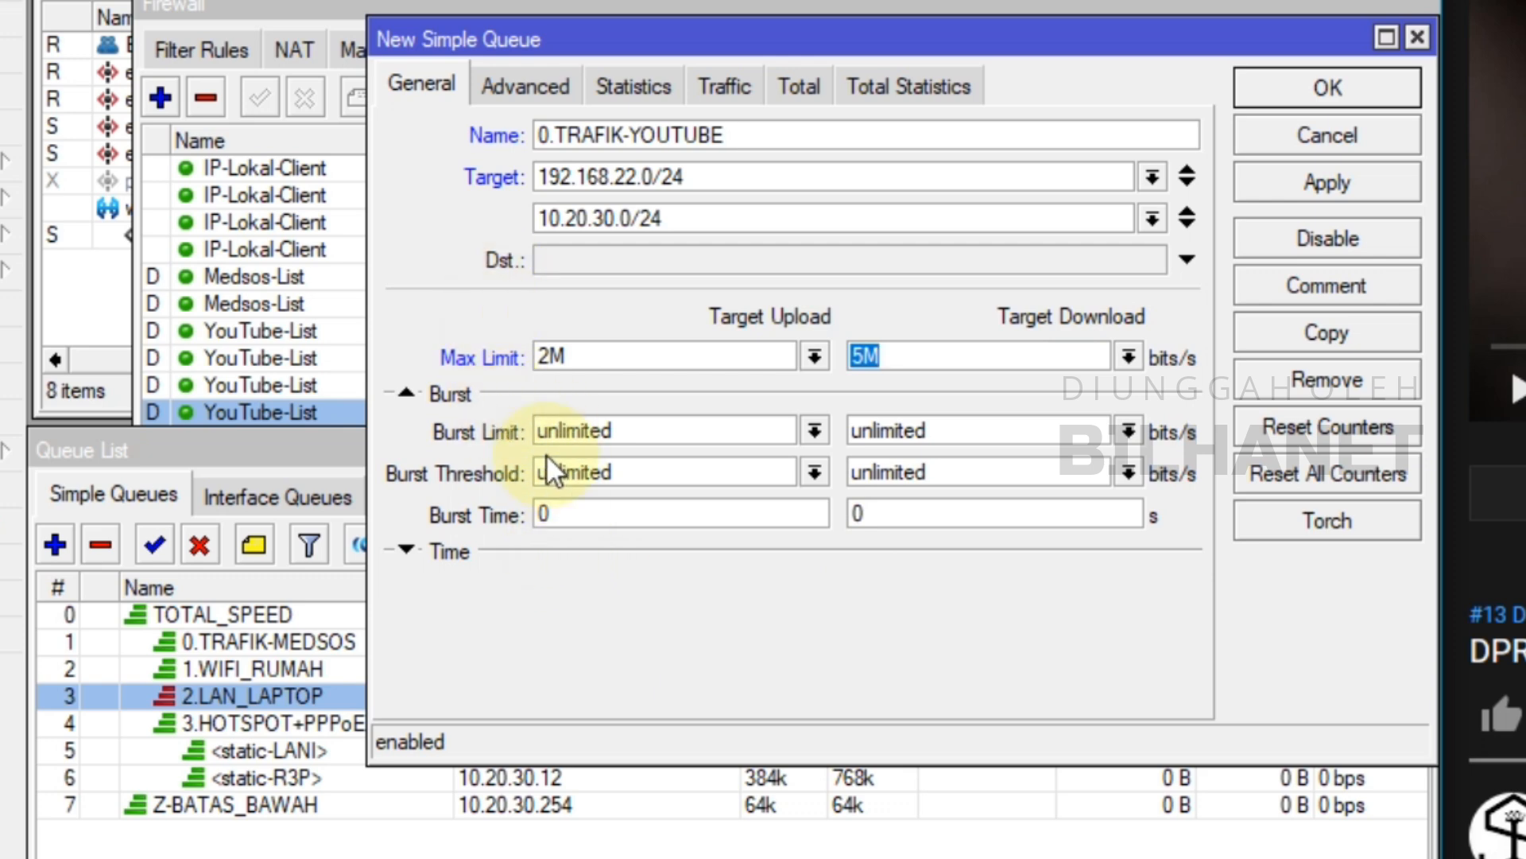
- Assign the Paket-YouTube packet mark to the queue and set its priority to 5 for upload and download
{"action": "left_click", "coordinate": [527, 84]}
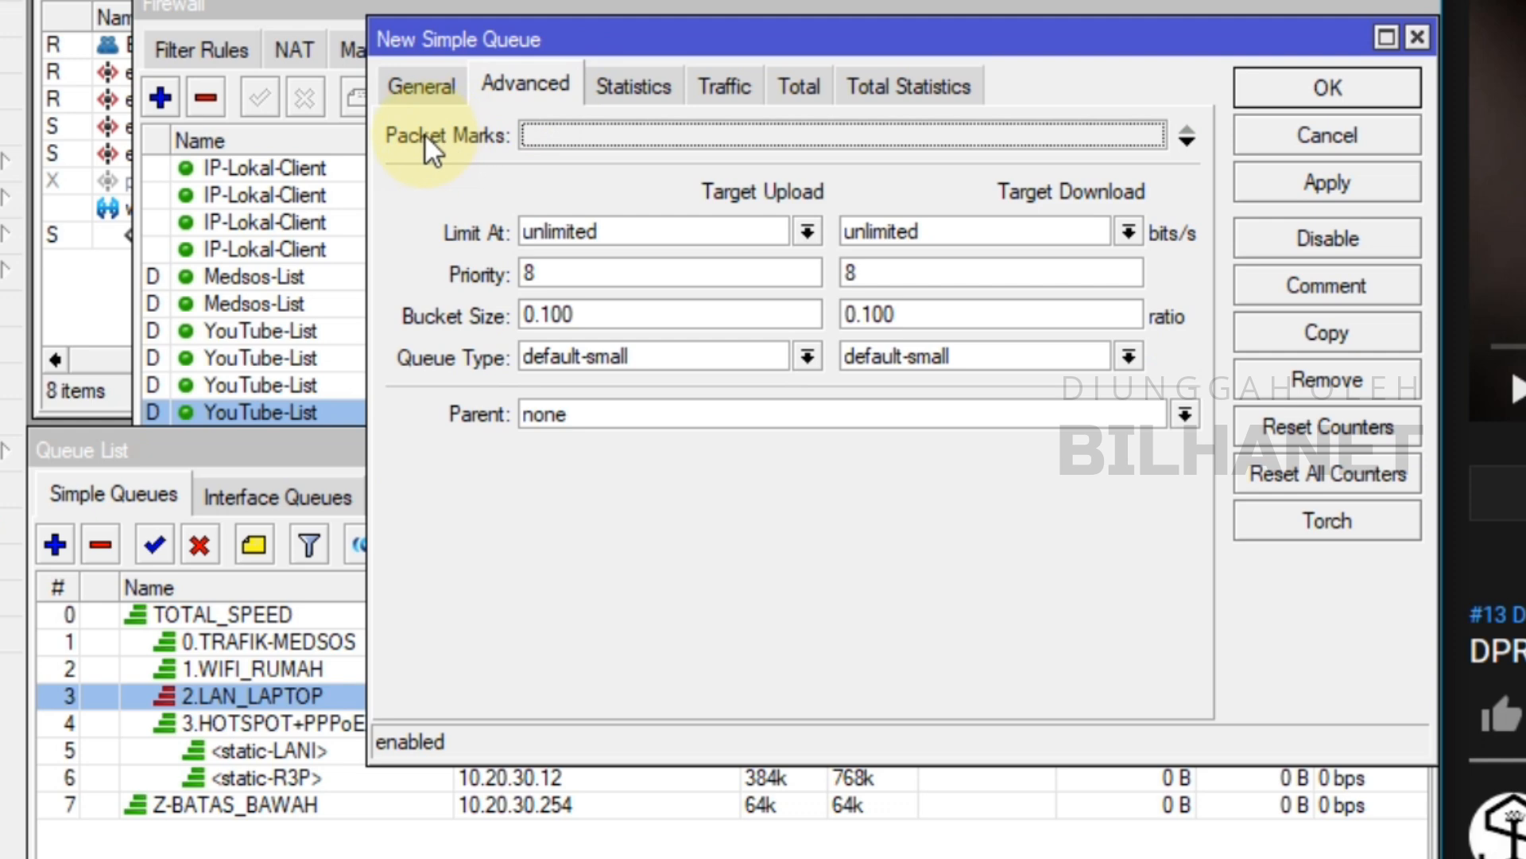
{"action": "left_click", "coordinate": [630, 137]}
{"action": "left_click", "coordinate": [1152, 135]}
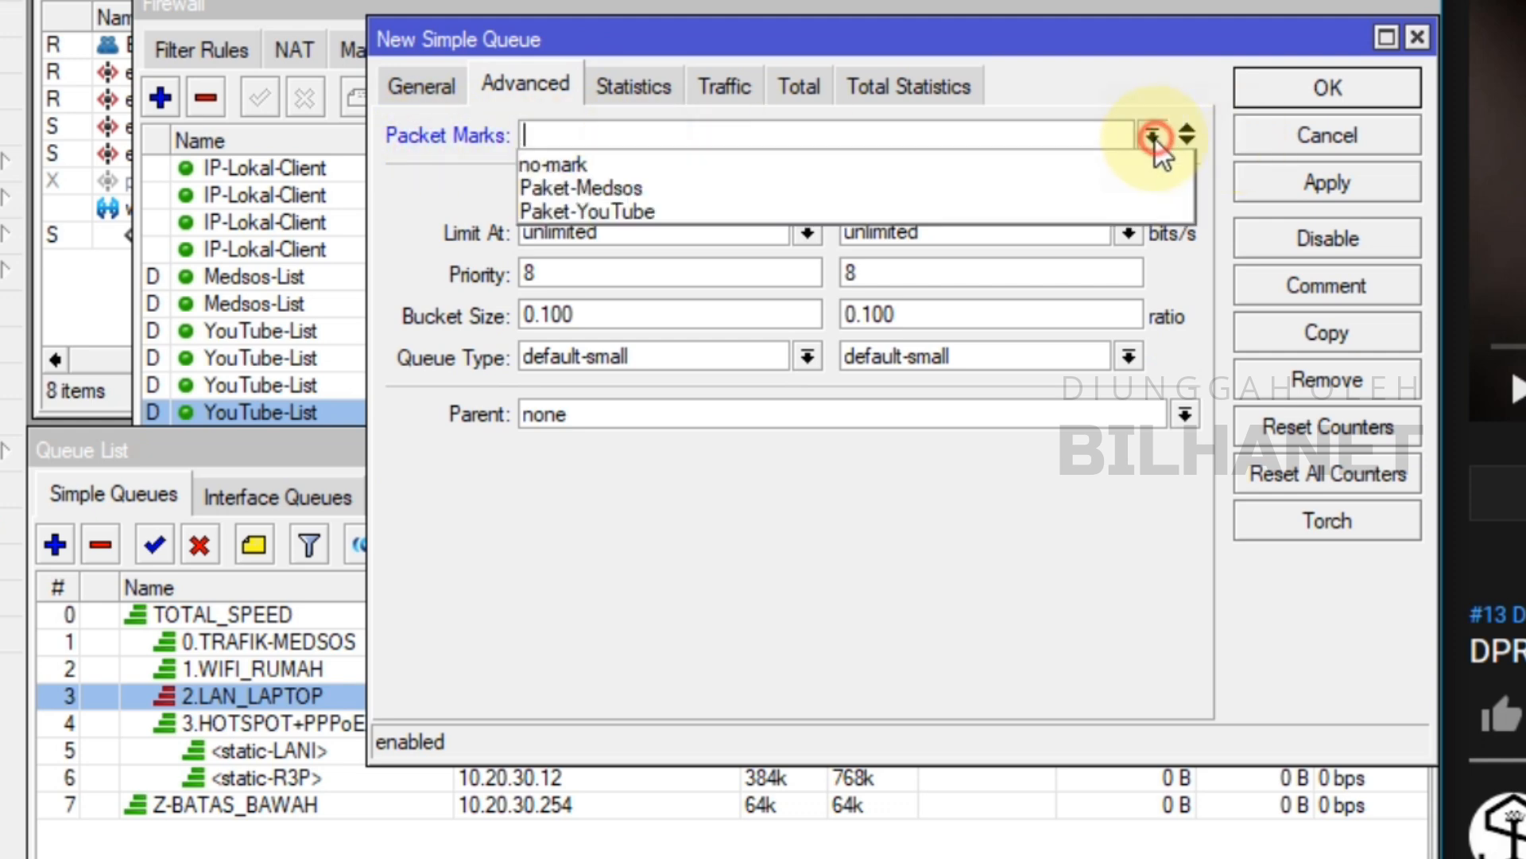
{"action": "left_click", "coordinate": [580, 207]}
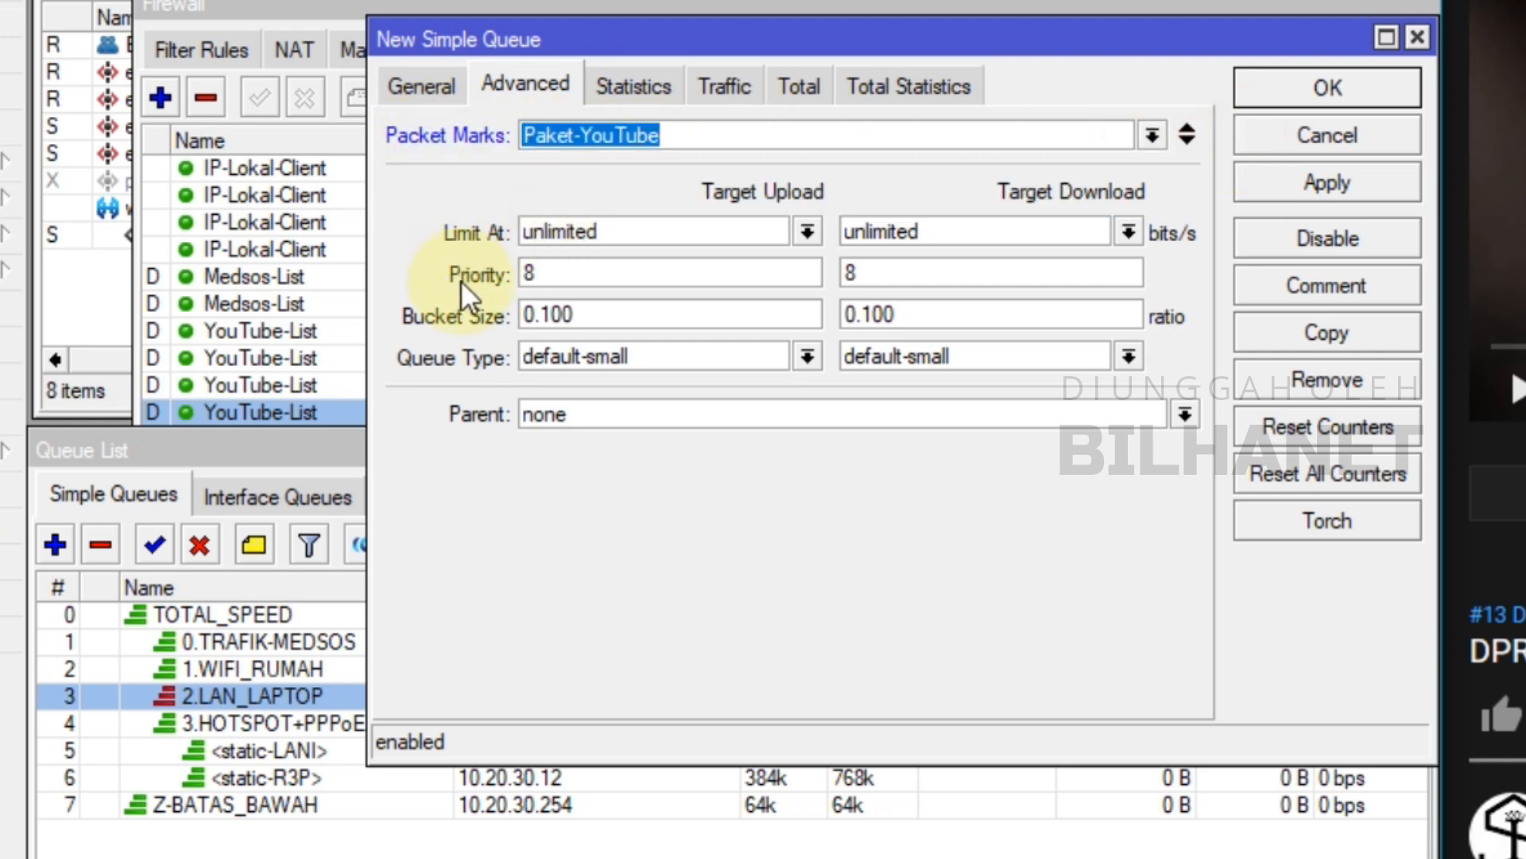
{"action": "double_click", "coordinate": [549, 273]}
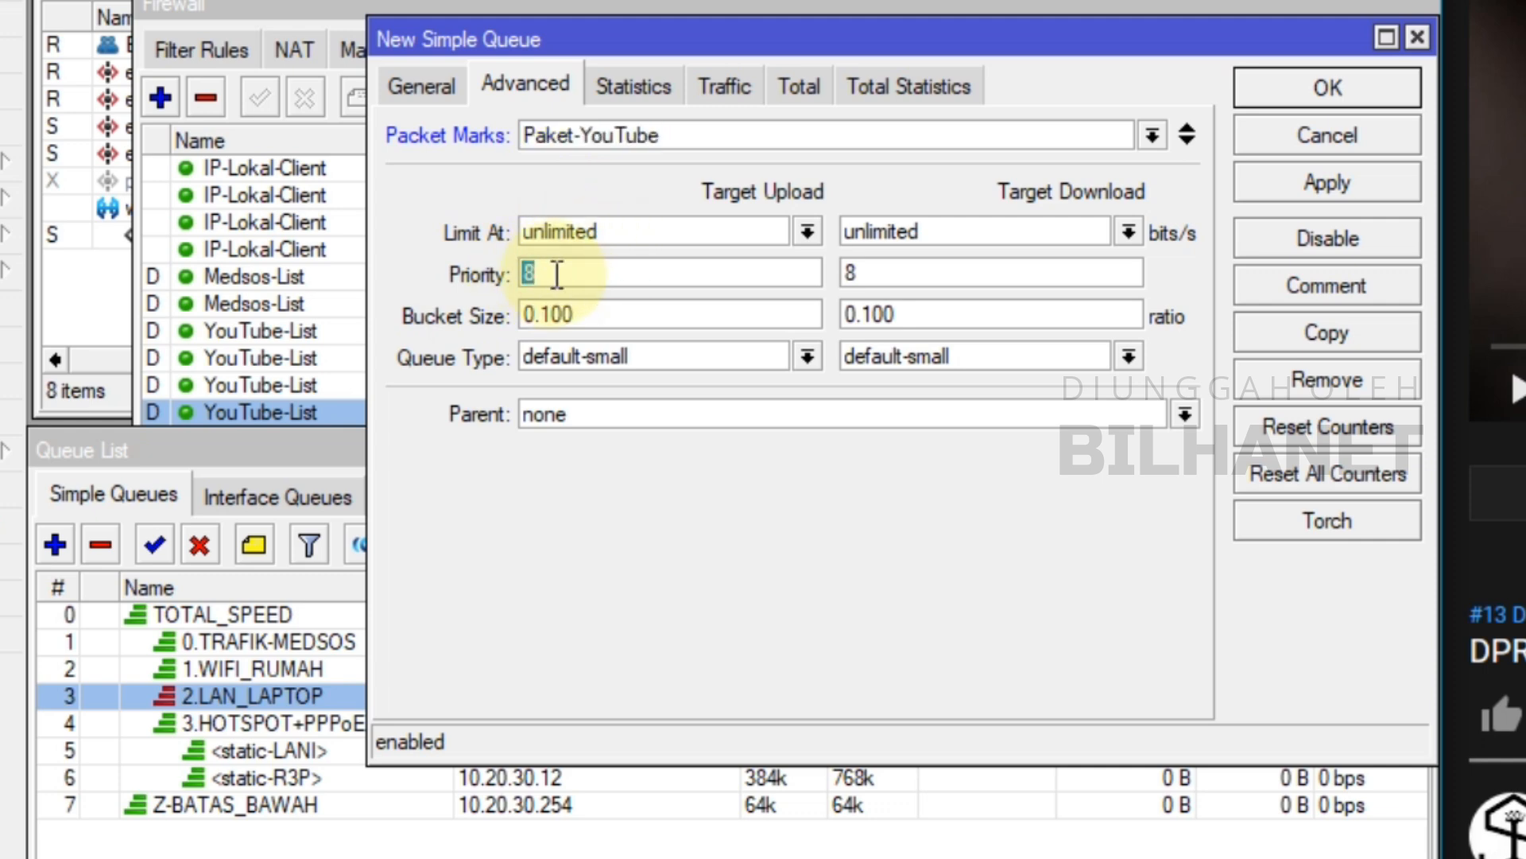
{"action": "type", "text": "5"}
{"action": "double_click", "coordinate": [896, 273]}
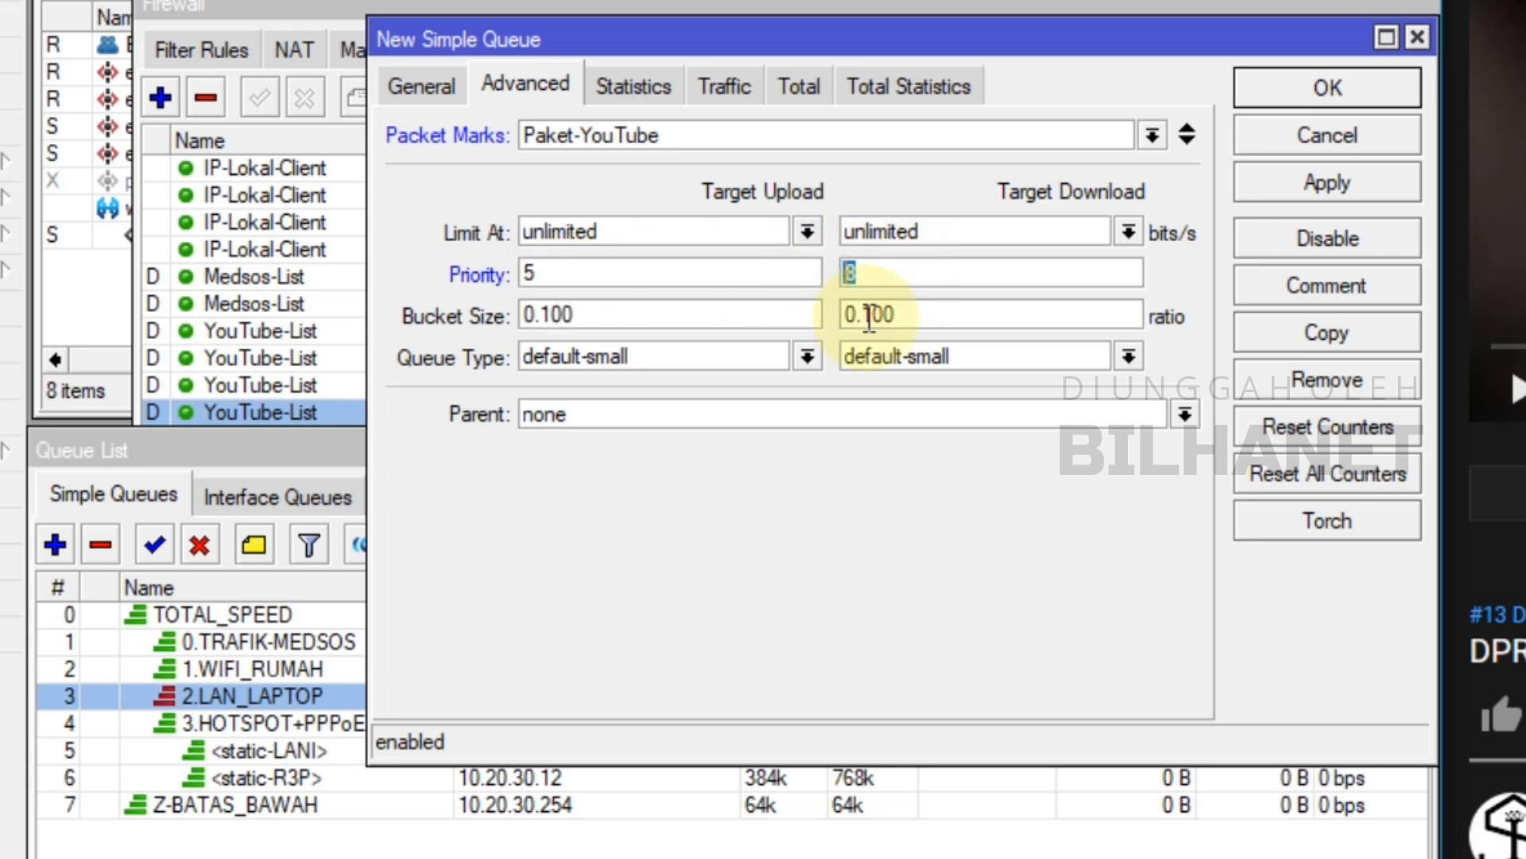
{"action": "type", "text": "5"}
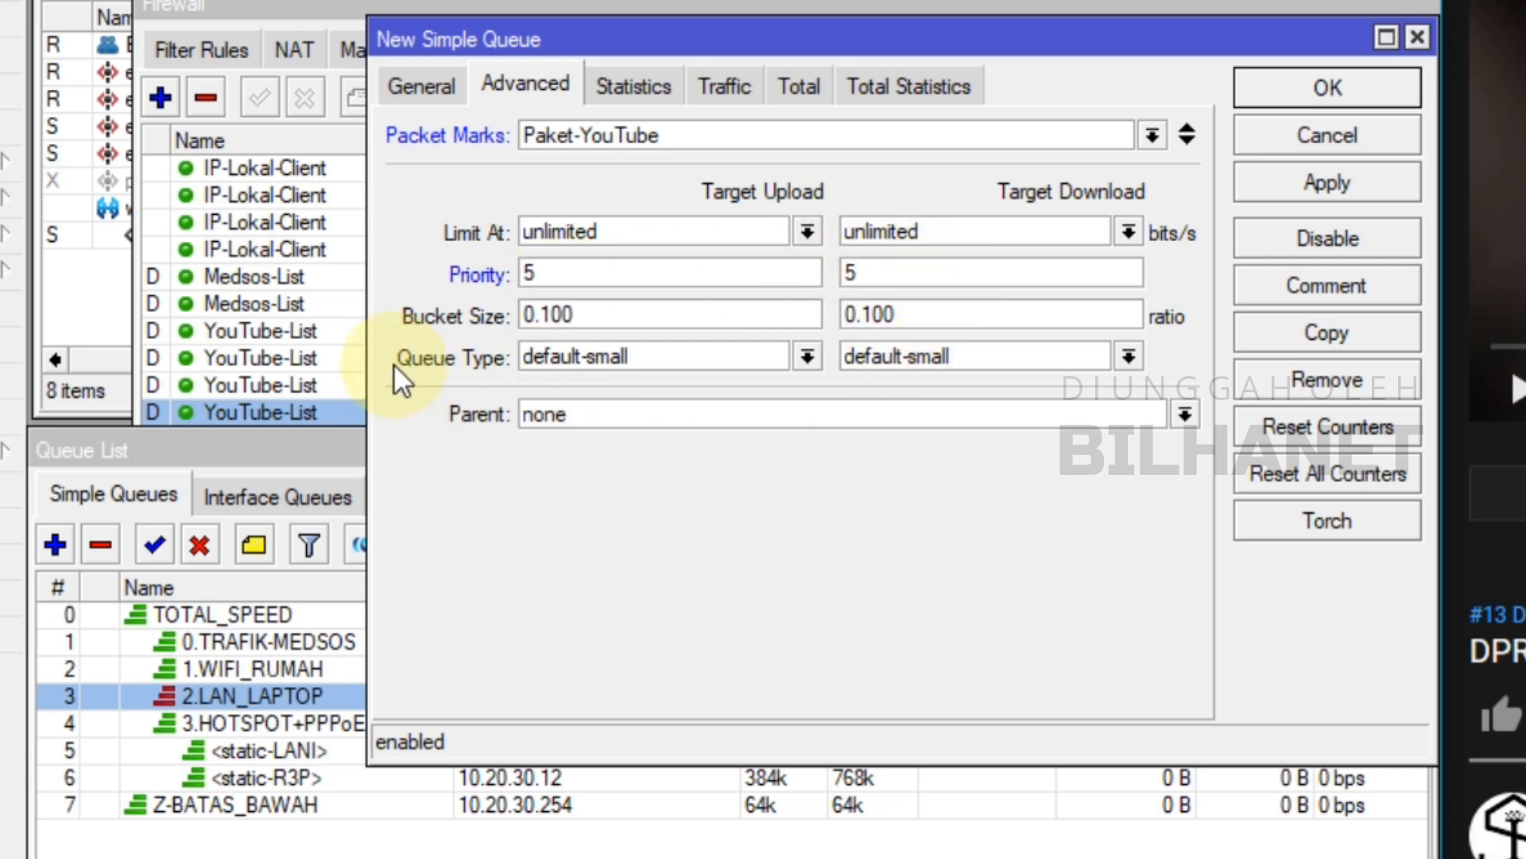
- Set the queue type to pcq-upload-default for upload and pcq-download-default for download
{"action": "left_click", "coordinate": [808, 357]}
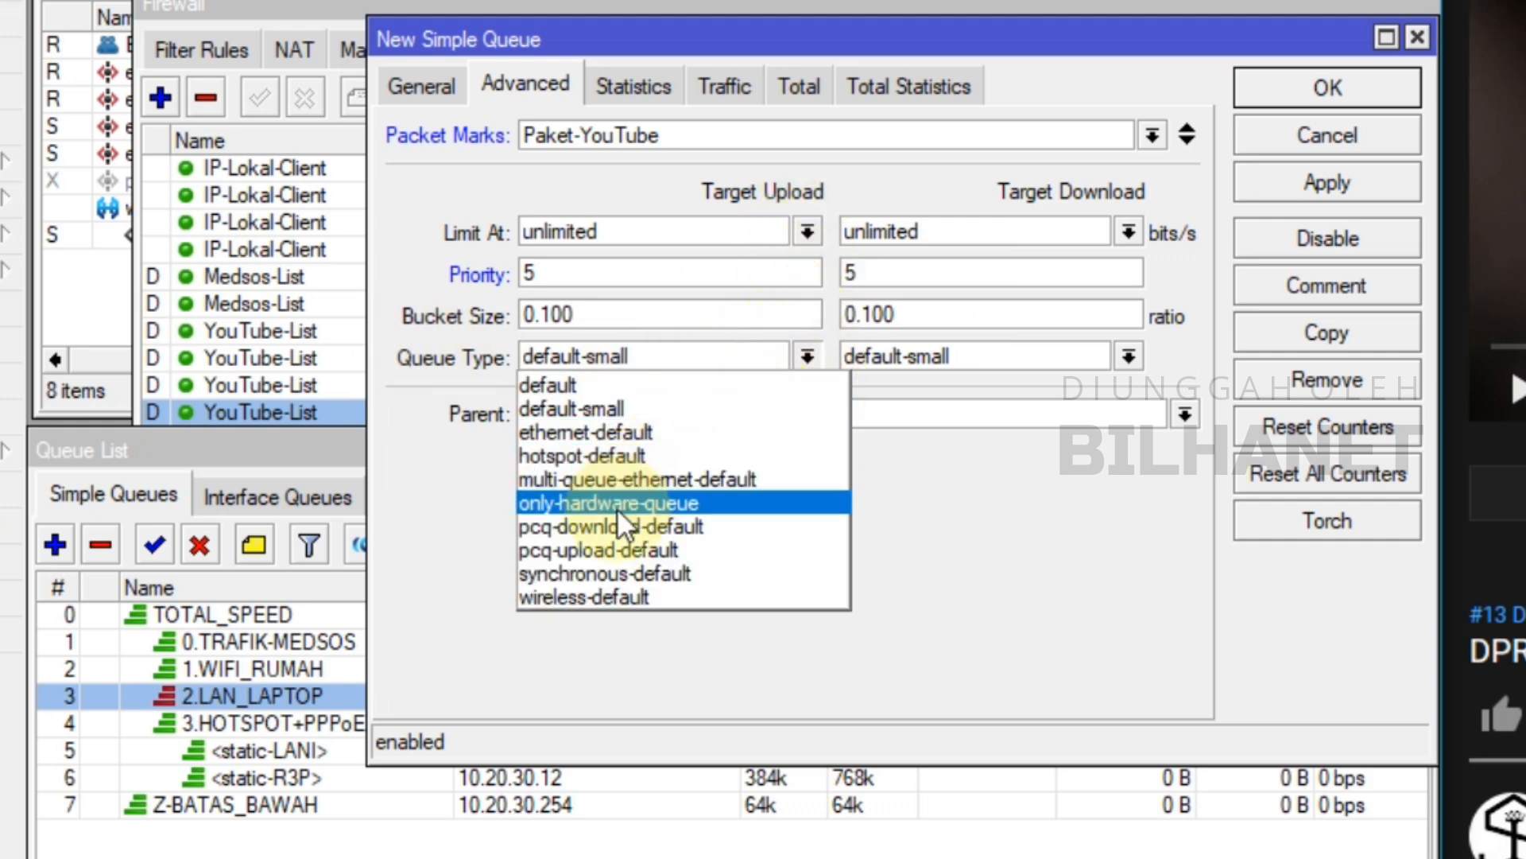
{"action": "left_click", "coordinate": [603, 550]}
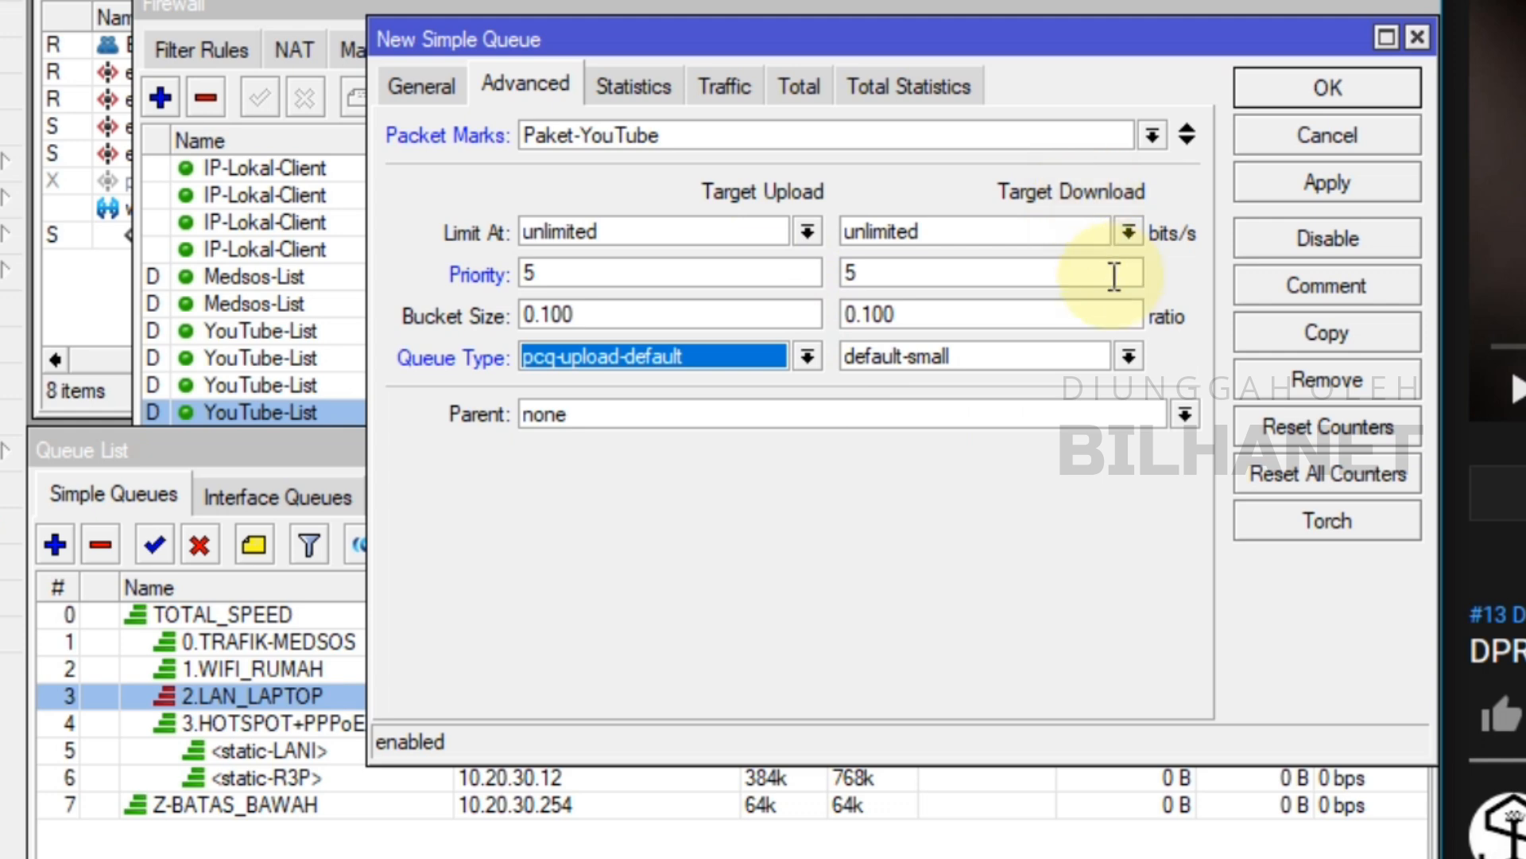
{"action": "left_click", "coordinate": [1128, 356]}
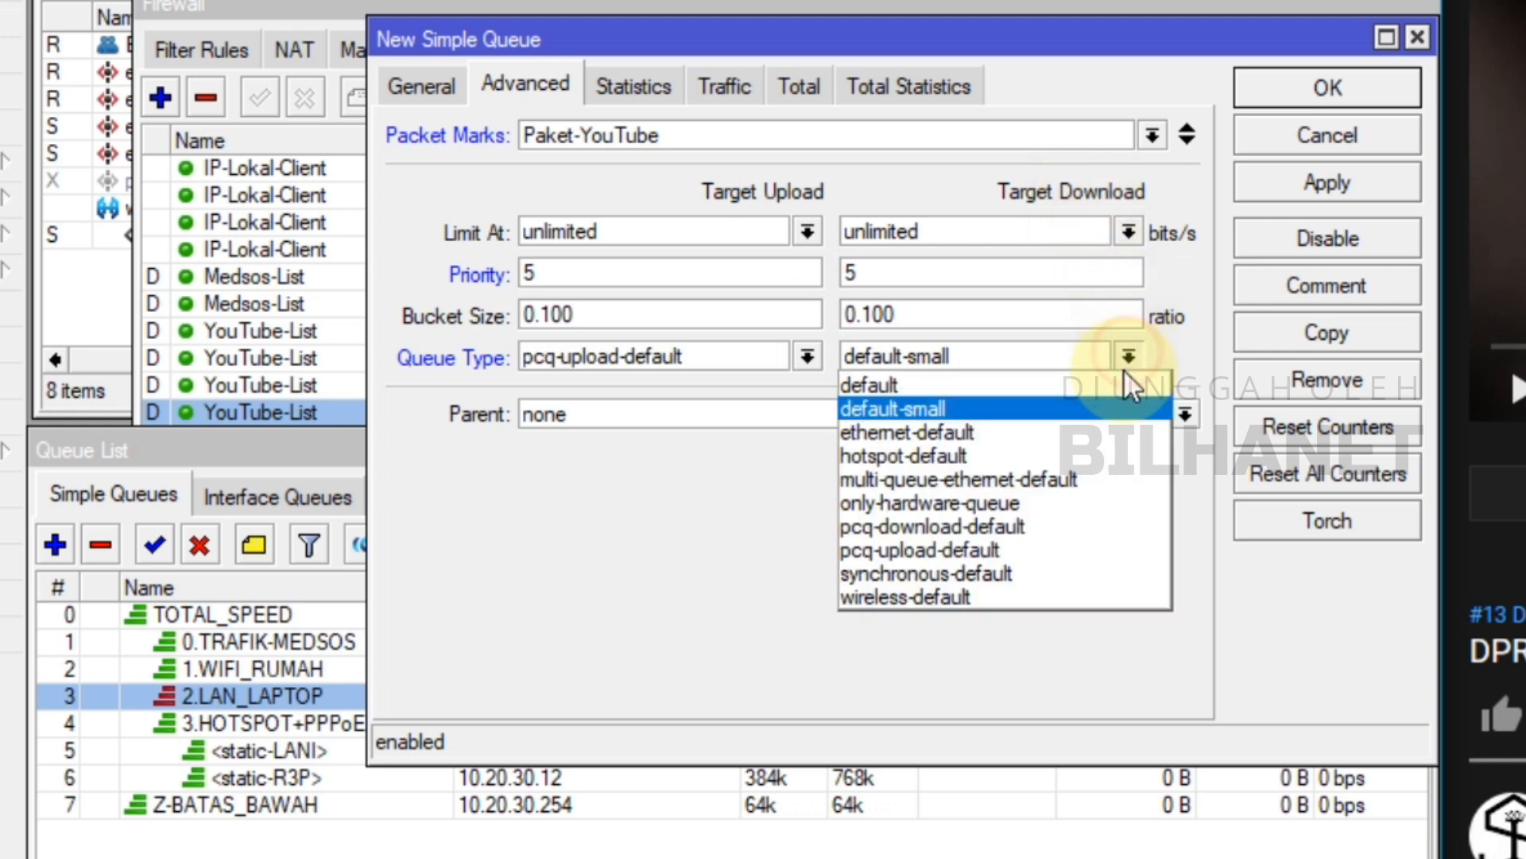
{"action": "left_click", "coordinate": [934, 521]}
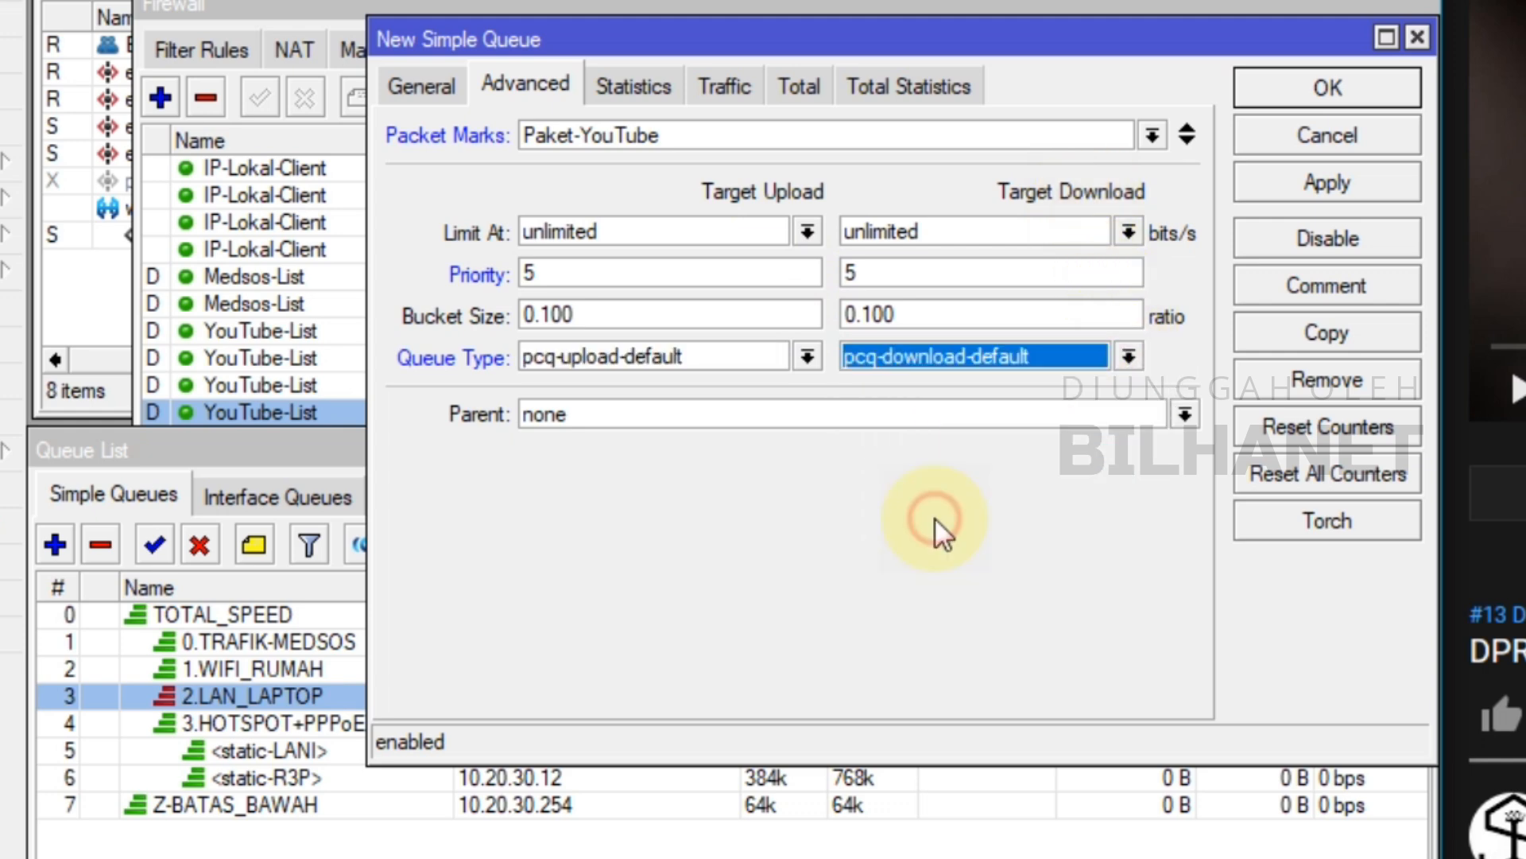
- Set TOTAL_SPEED as the queue's parent and return to its general settings
{"action": "left_click", "coordinate": [1186, 414]}
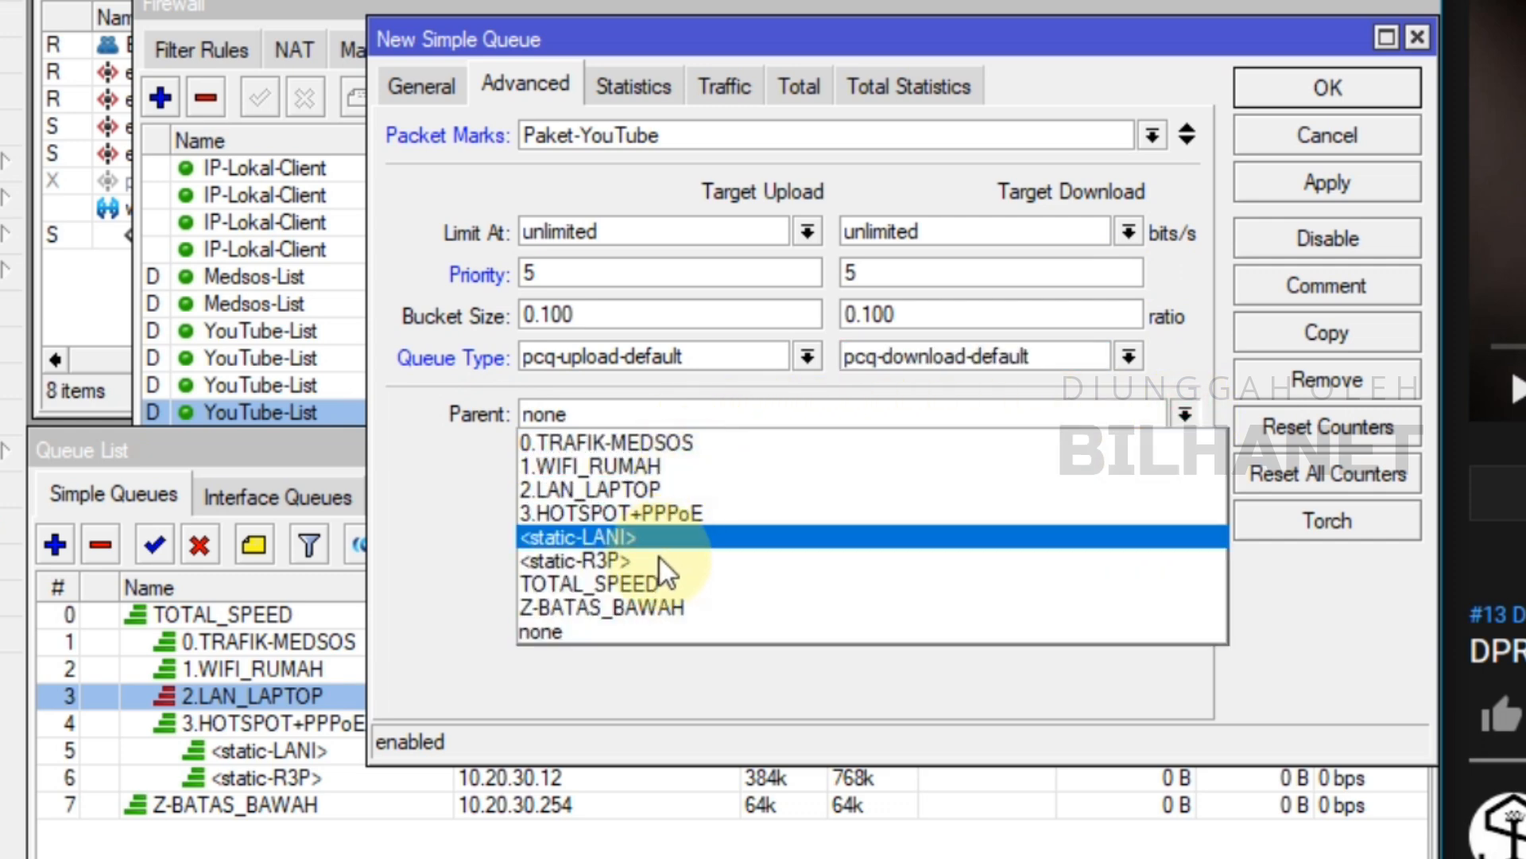
{"action": "left_click", "coordinate": [645, 581]}
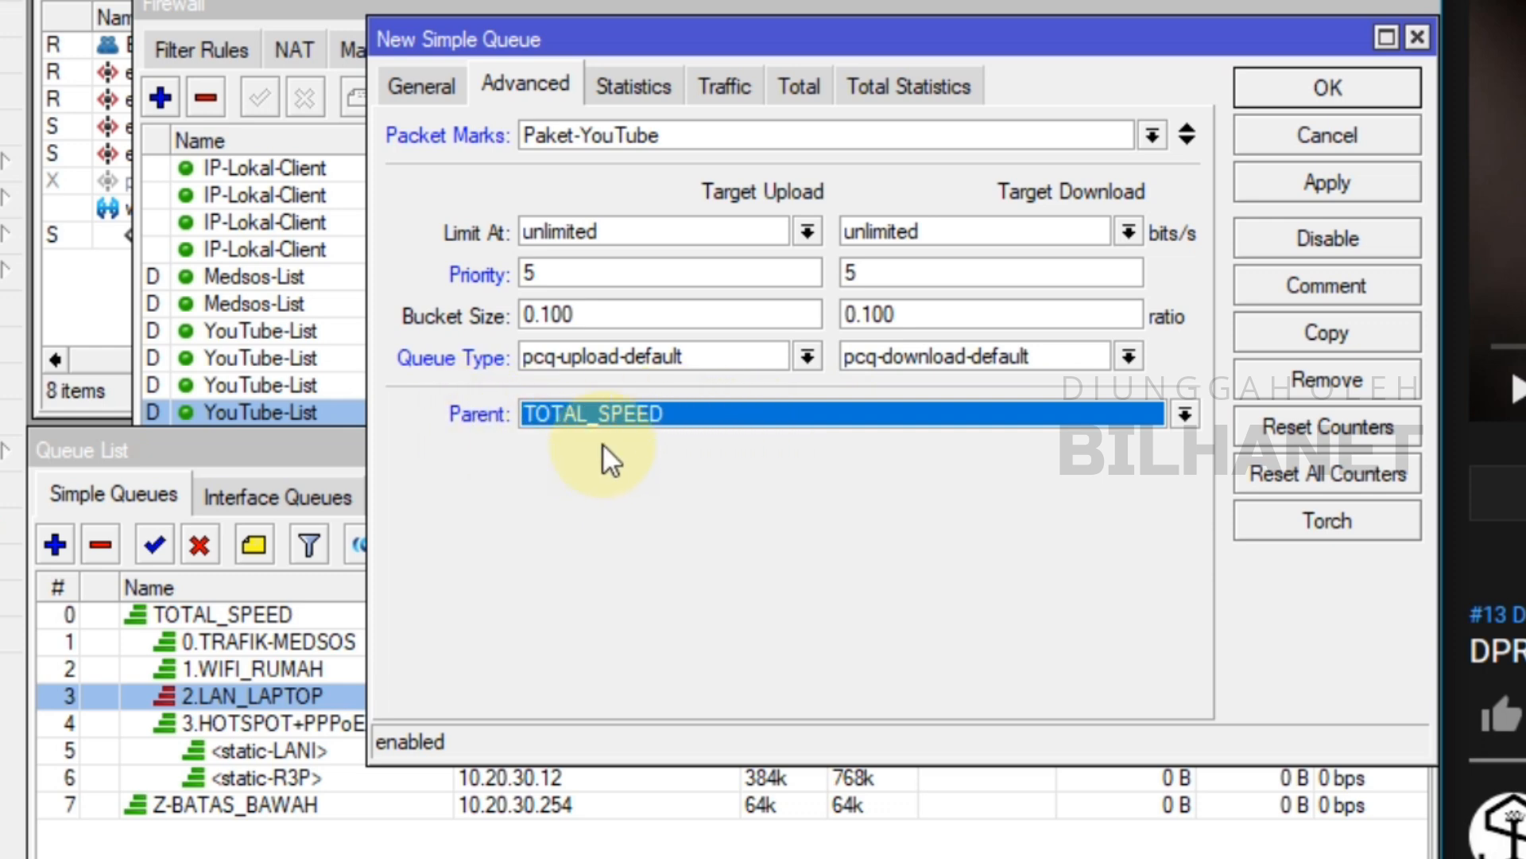
{"action": "left_click", "coordinate": [1183, 415]}
{"action": "left_click", "coordinate": [531, 633]}
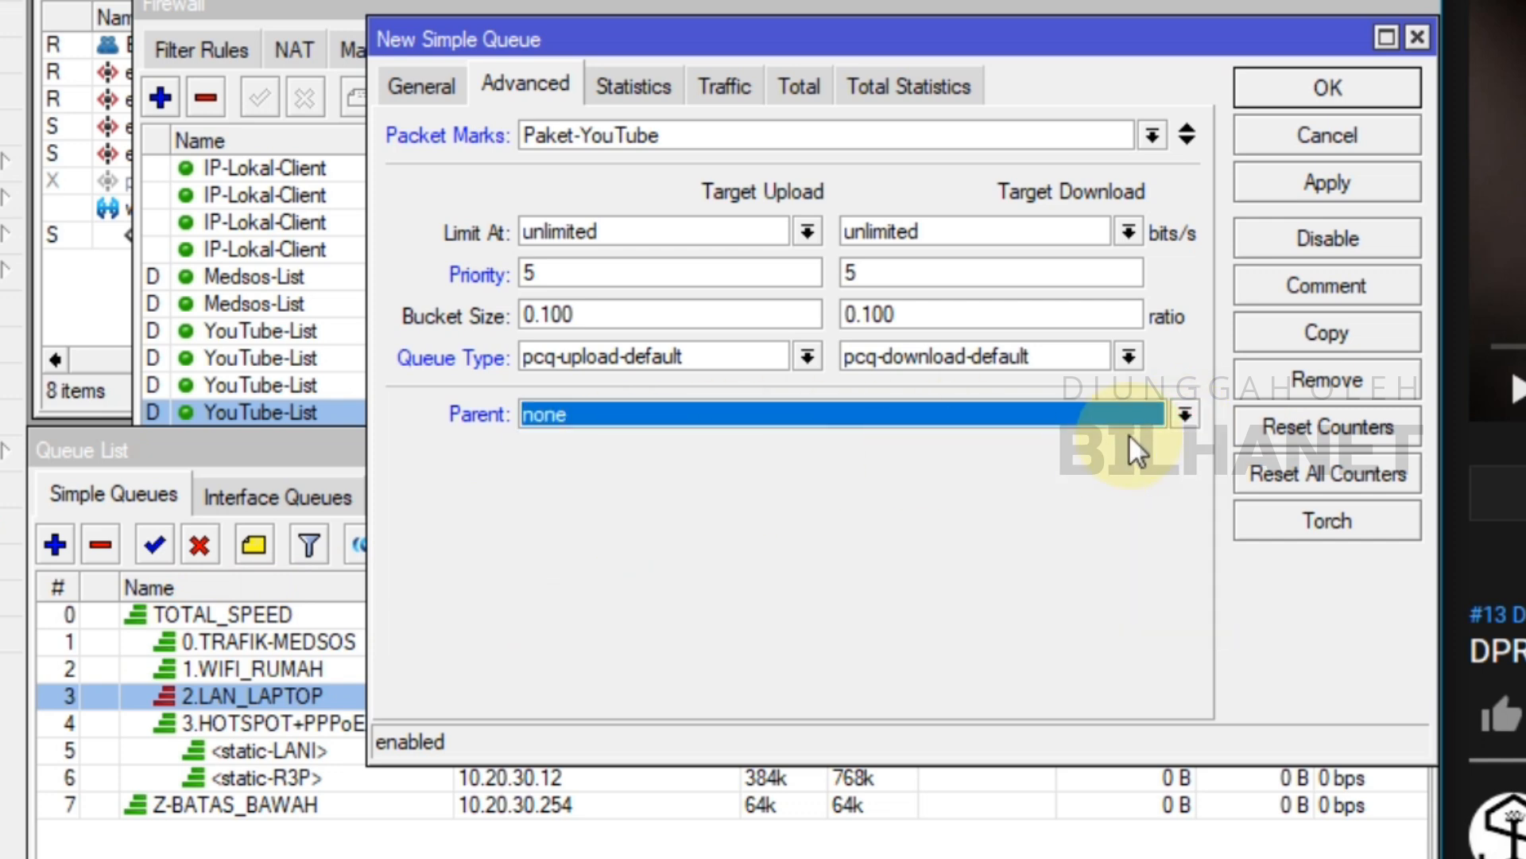
{"action": "left_click", "coordinate": [1183, 414]}
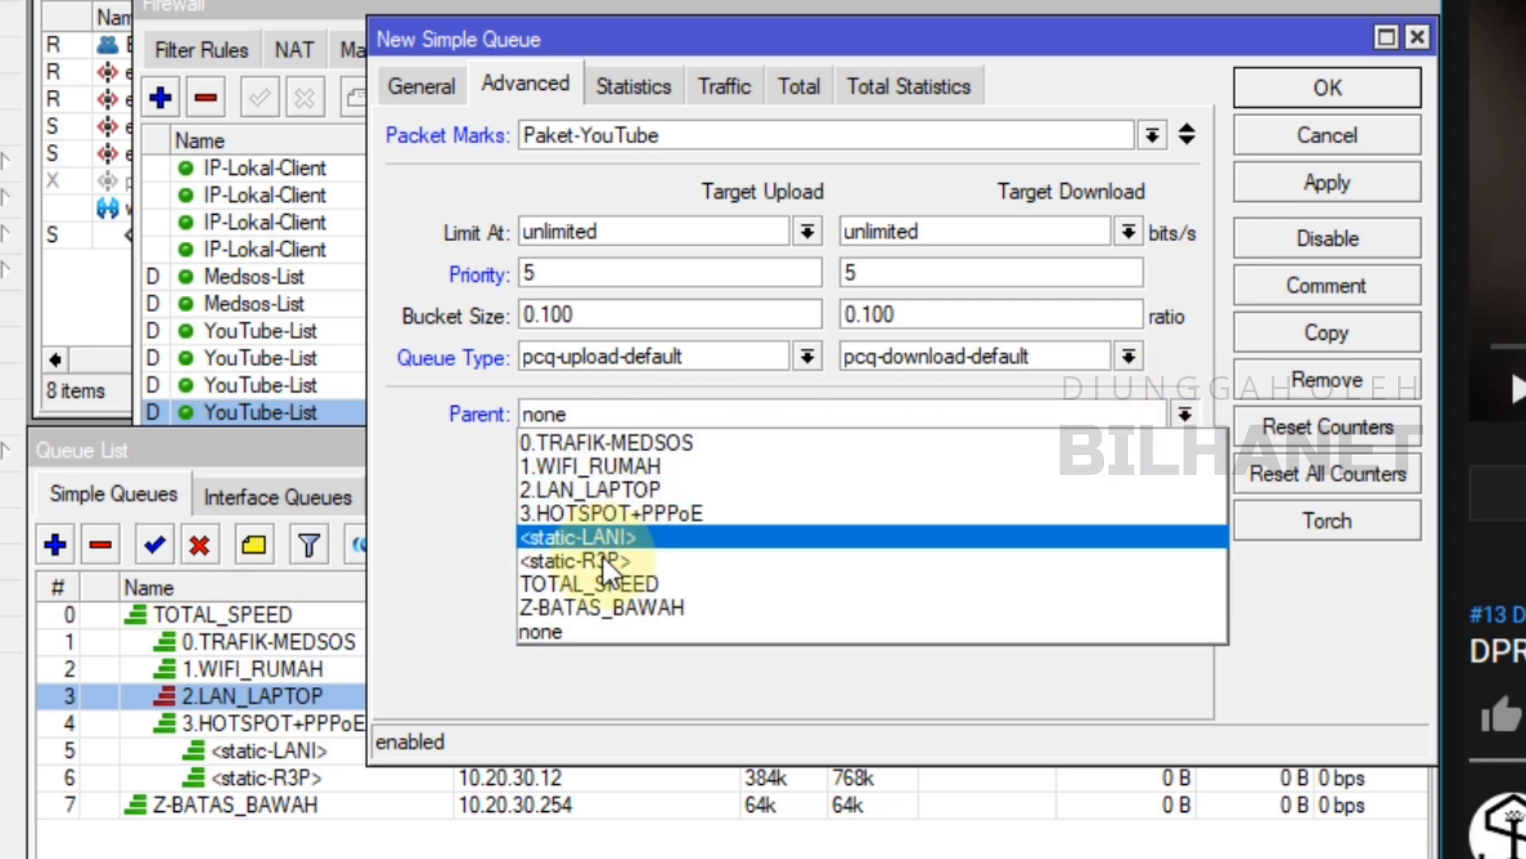
{"action": "left_click", "coordinate": [606, 582]}
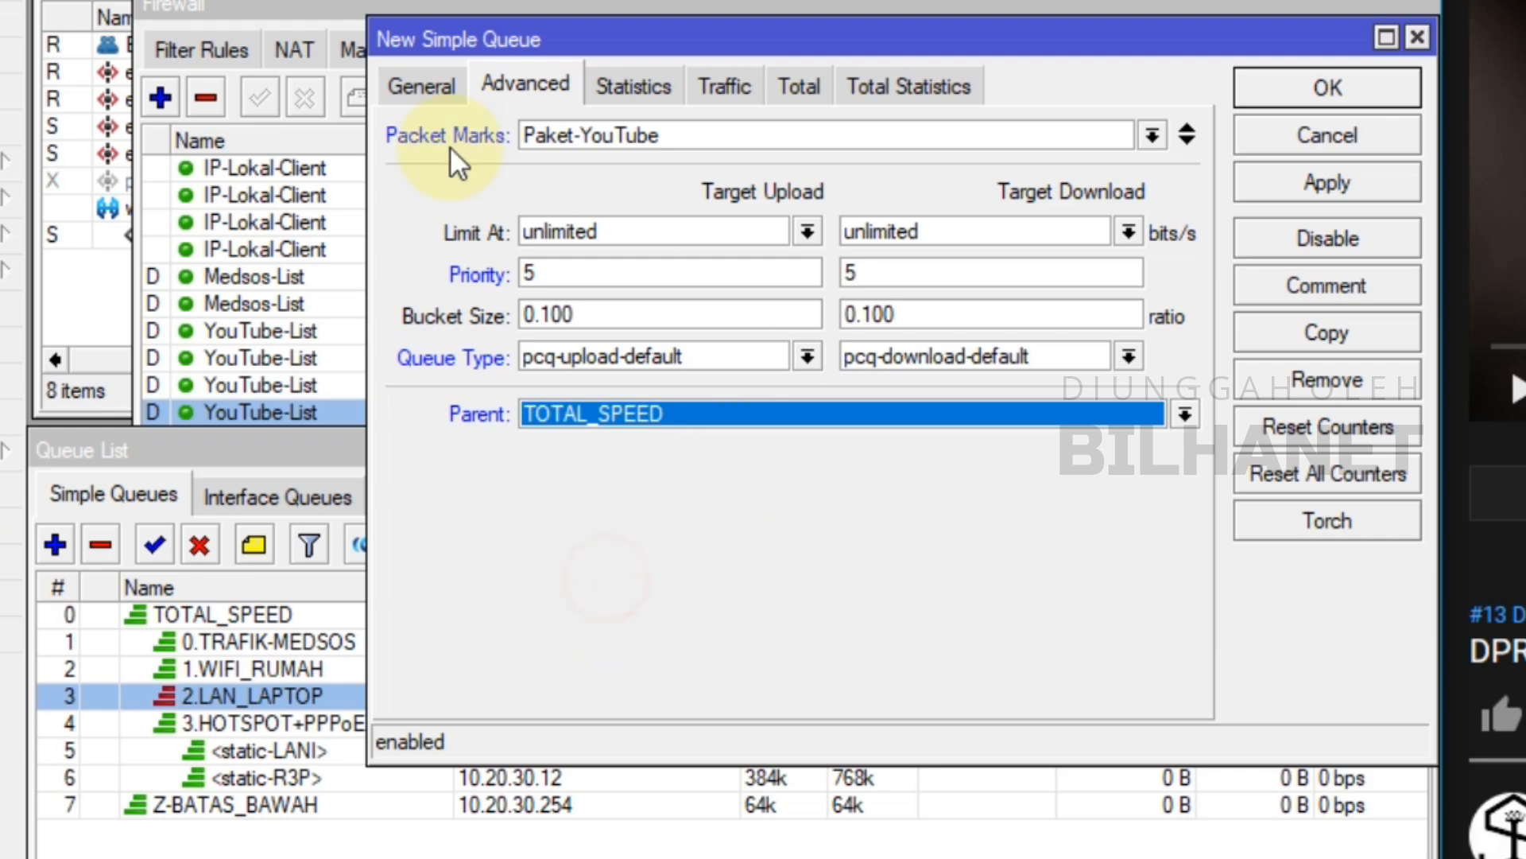
{"action": "left_click", "coordinate": [428, 88]}
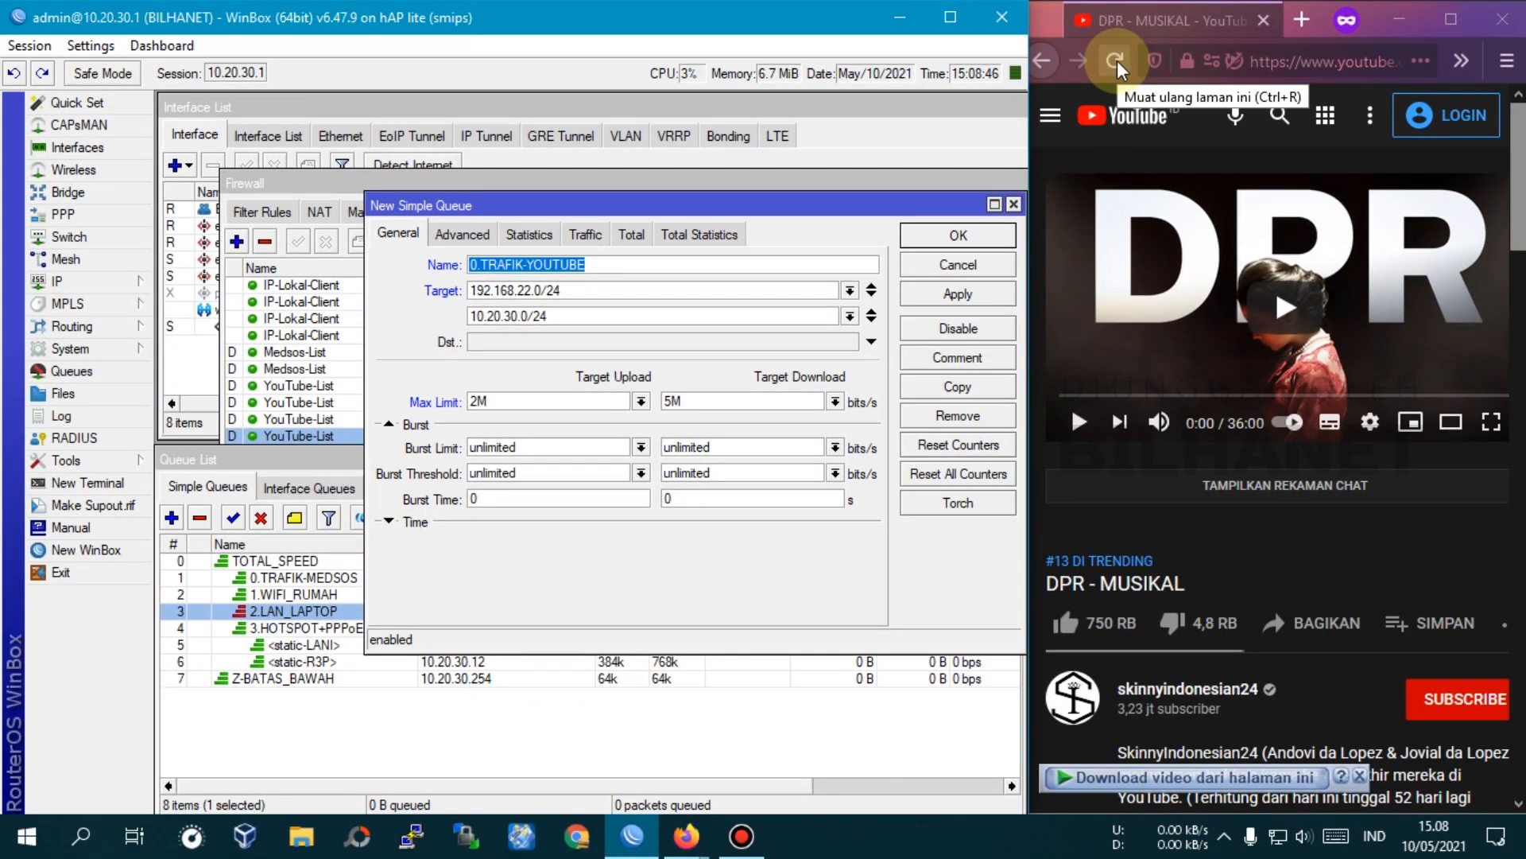
- Reload the YouTube video page in Firefox, check the 2.LAN_LAPTOP queue's traffic in WinBox, and examine how the suggested videos load
{"action": "left_click", "coordinate": [1117, 61]}
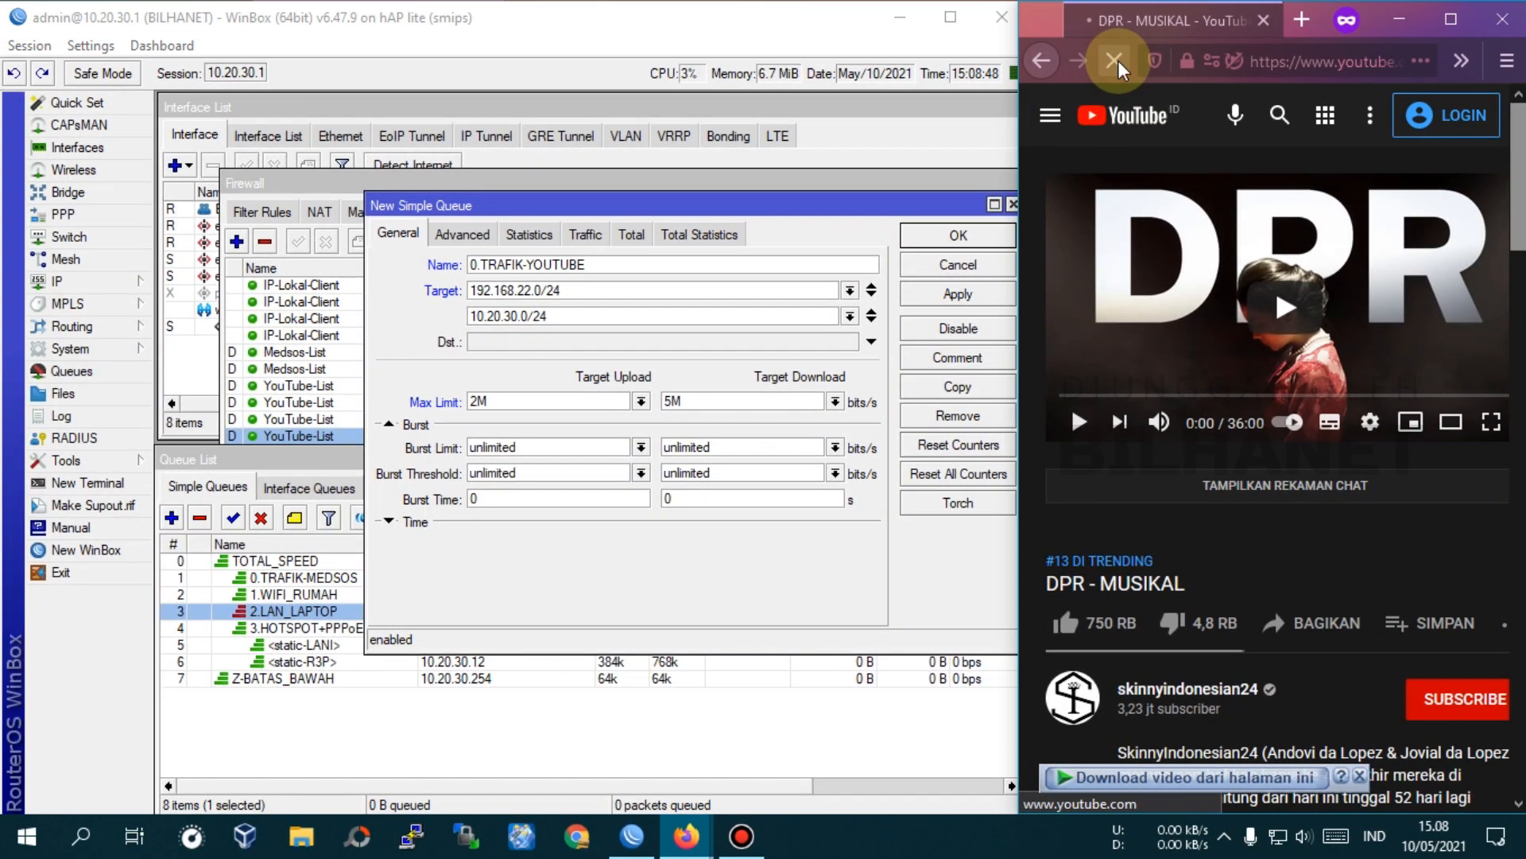
{"action": "left_click_drag", "start_coordinate": [949, 203], "coordinate": [816, 103]}
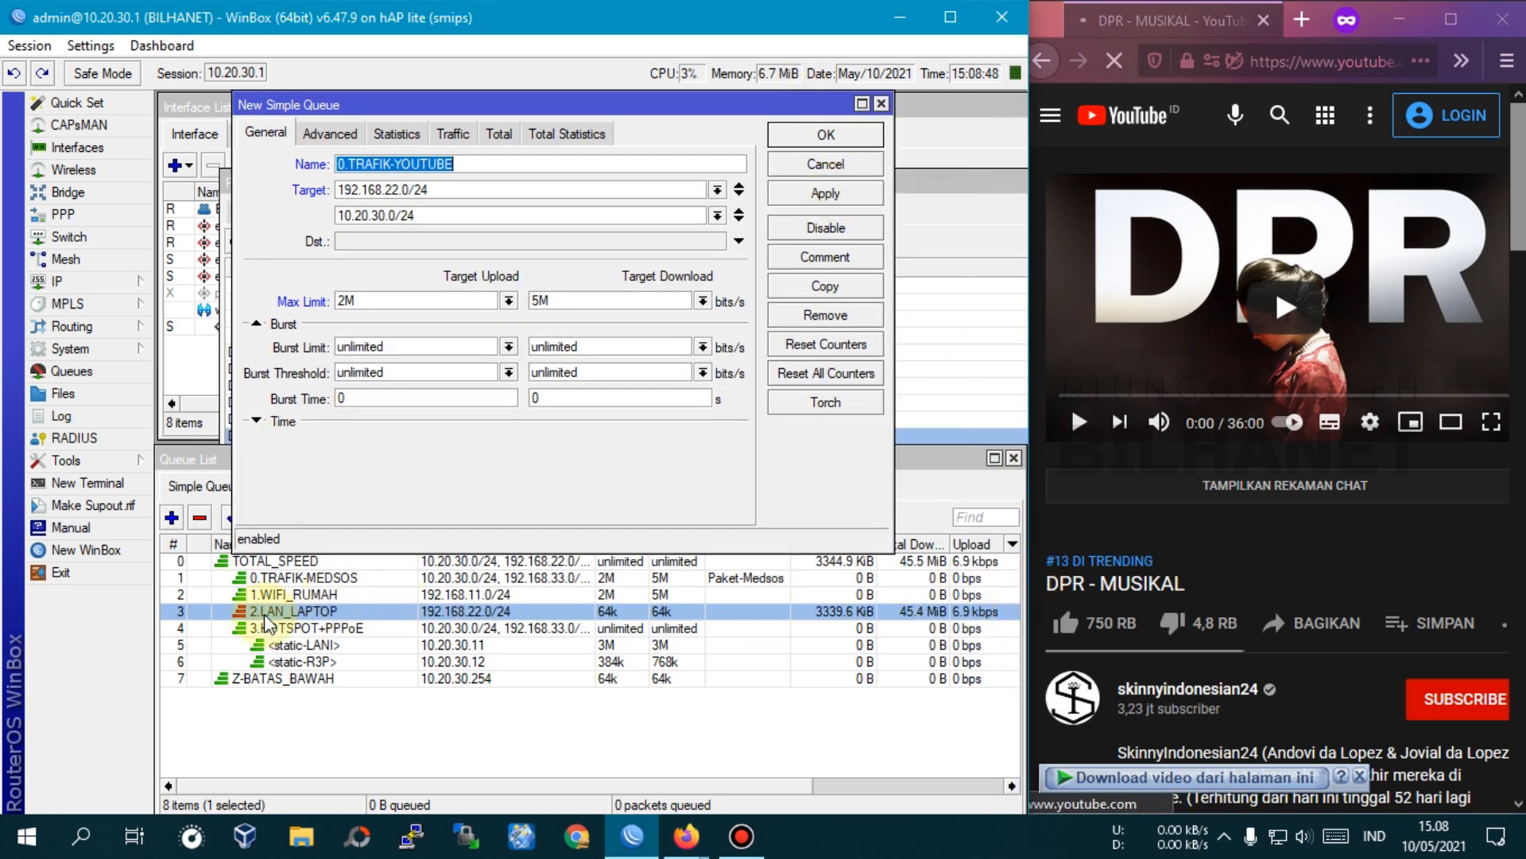
{"action": "left_click", "coordinate": [987, 614]}
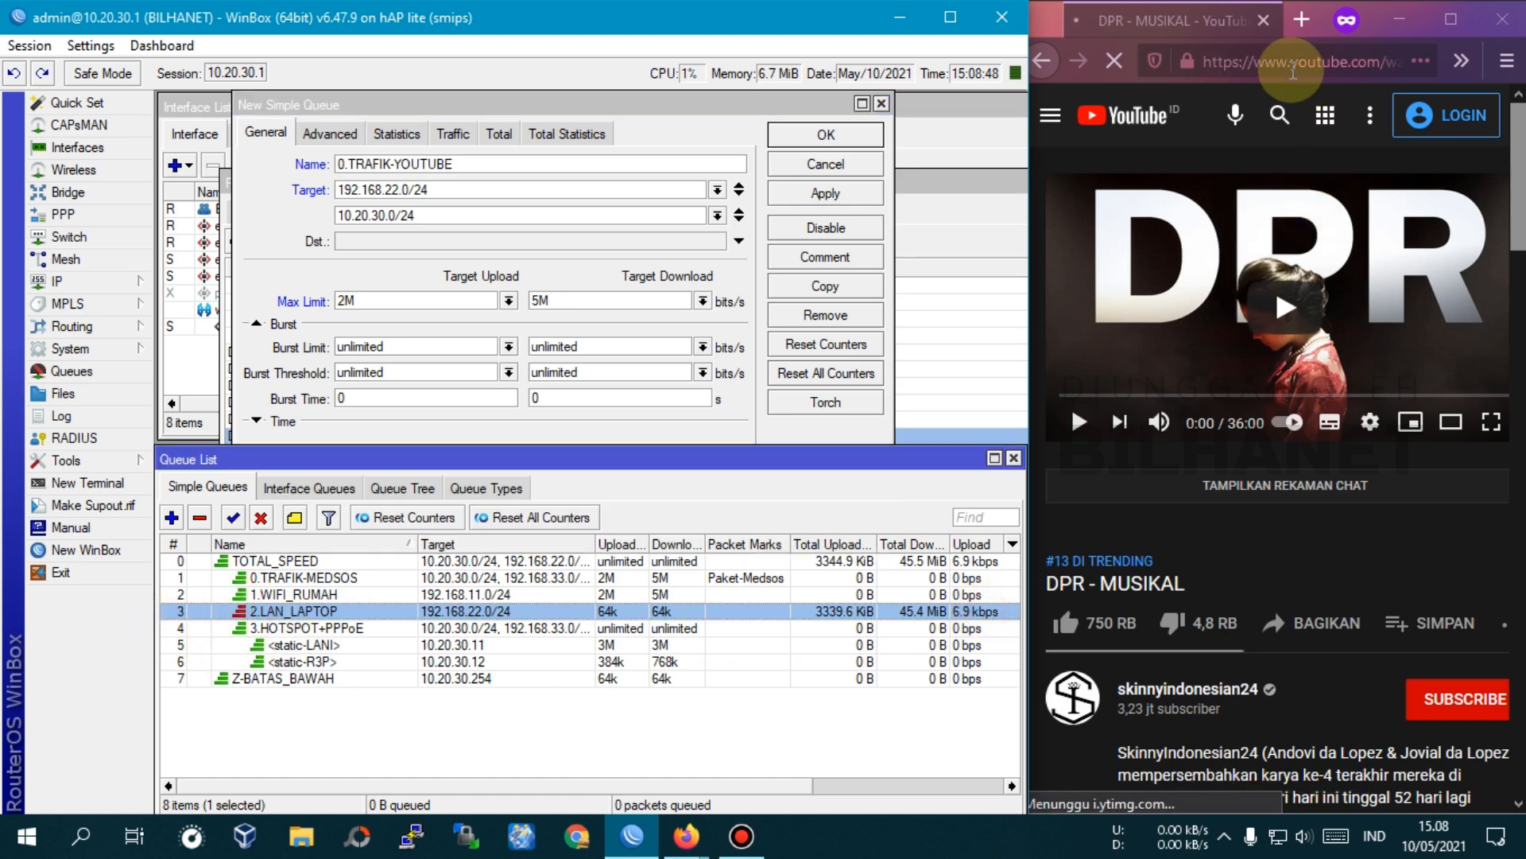
{"action": "scroll", "coordinate": [1211, 432], "scroll_direction": "down", "scroll_amount": 10}
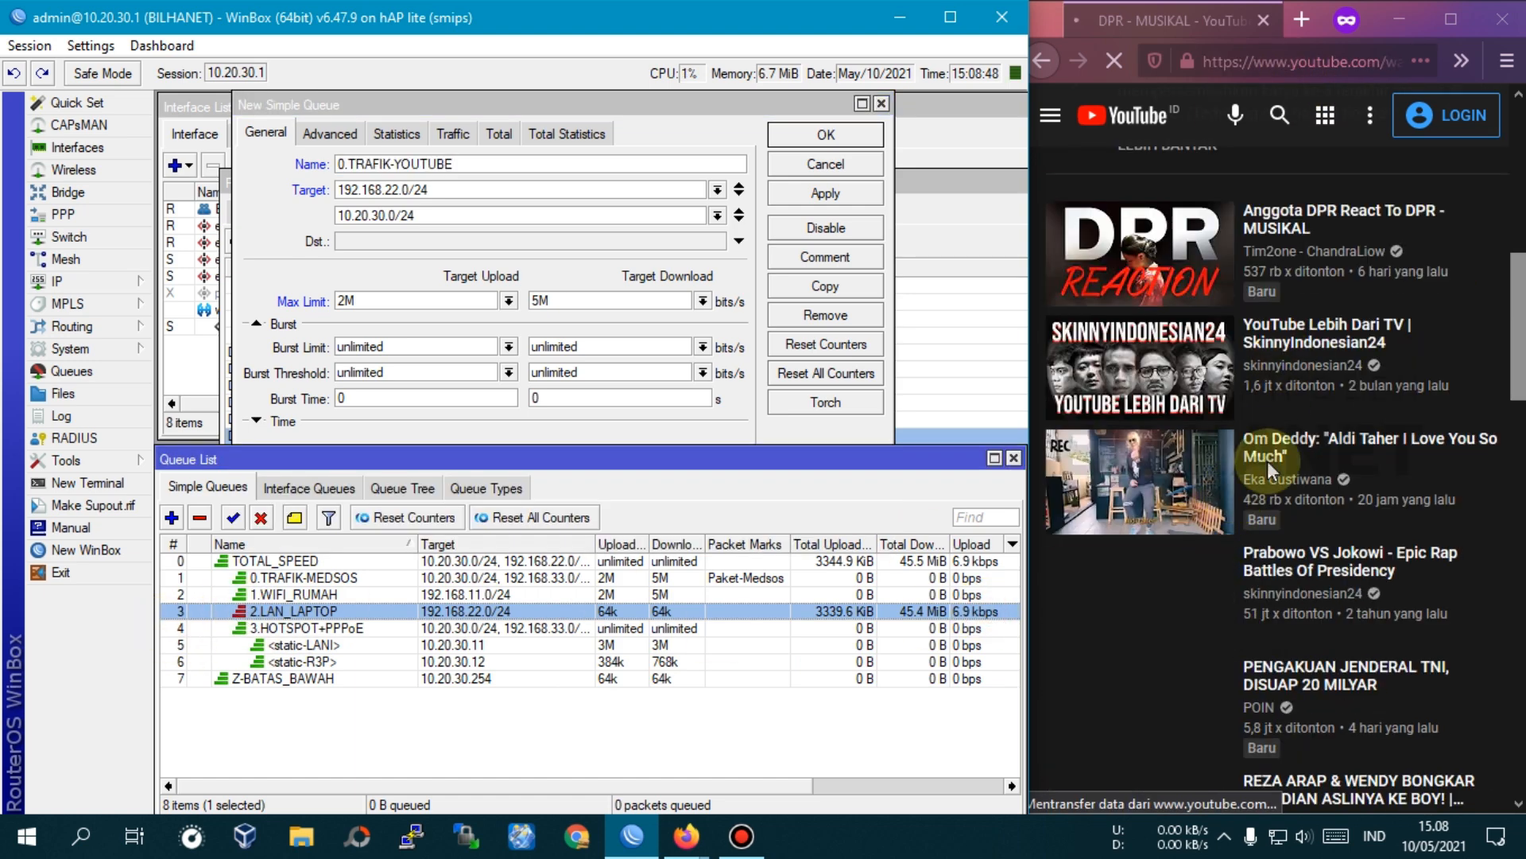
{"action": "scroll", "coordinate": [1358, 559], "scroll_direction": "down", "scroll_amount": 7}
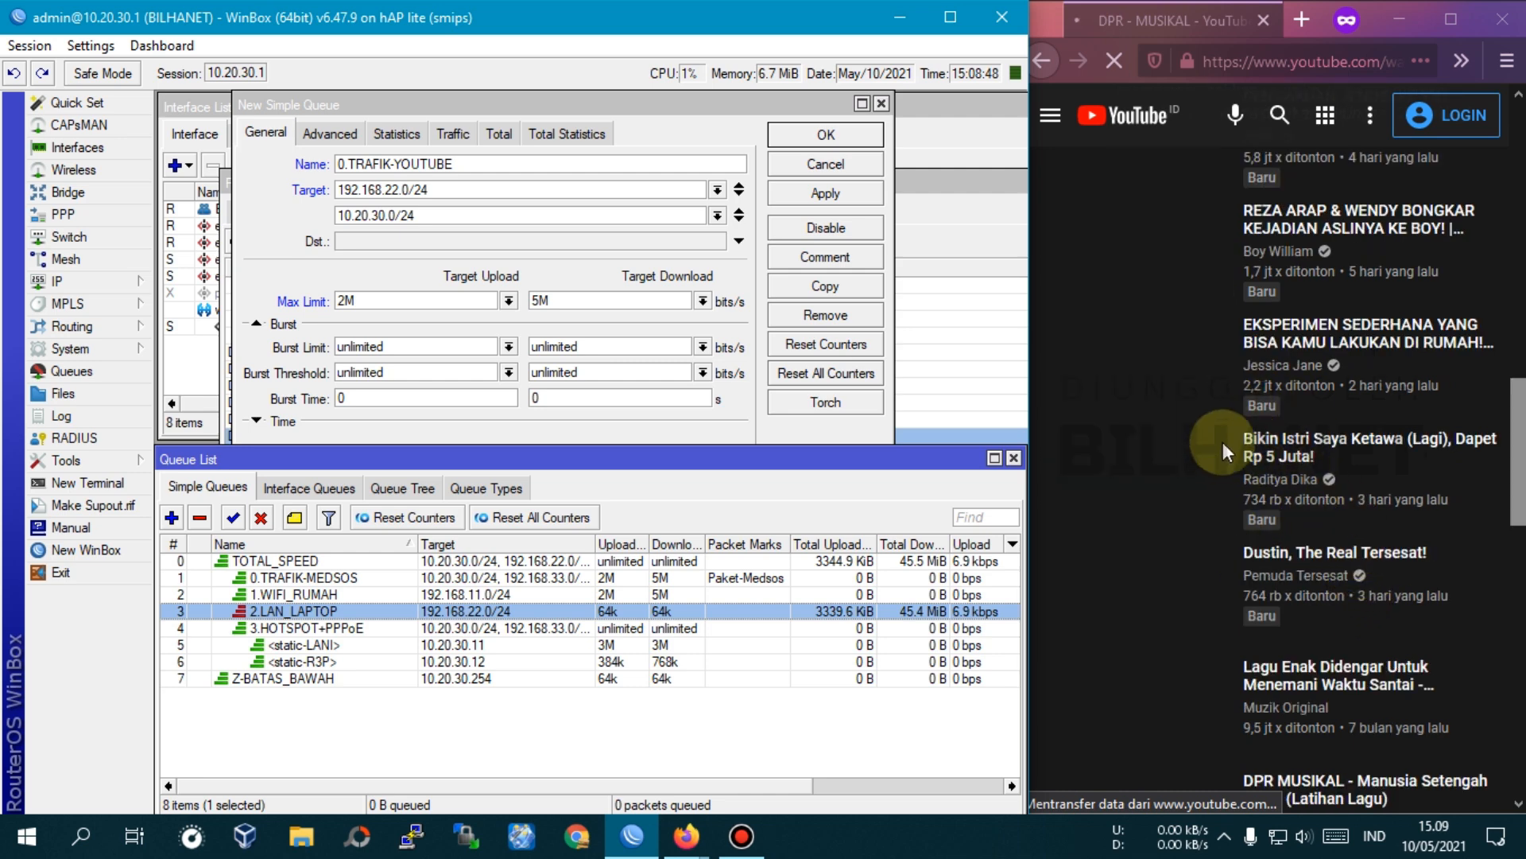
- Apply the new 0.TRAFIK-YOUTUBE queue's settings
{"action": "left_click_drag", "start_coordinate": [545, 103], "coordinate": [533, 107]}
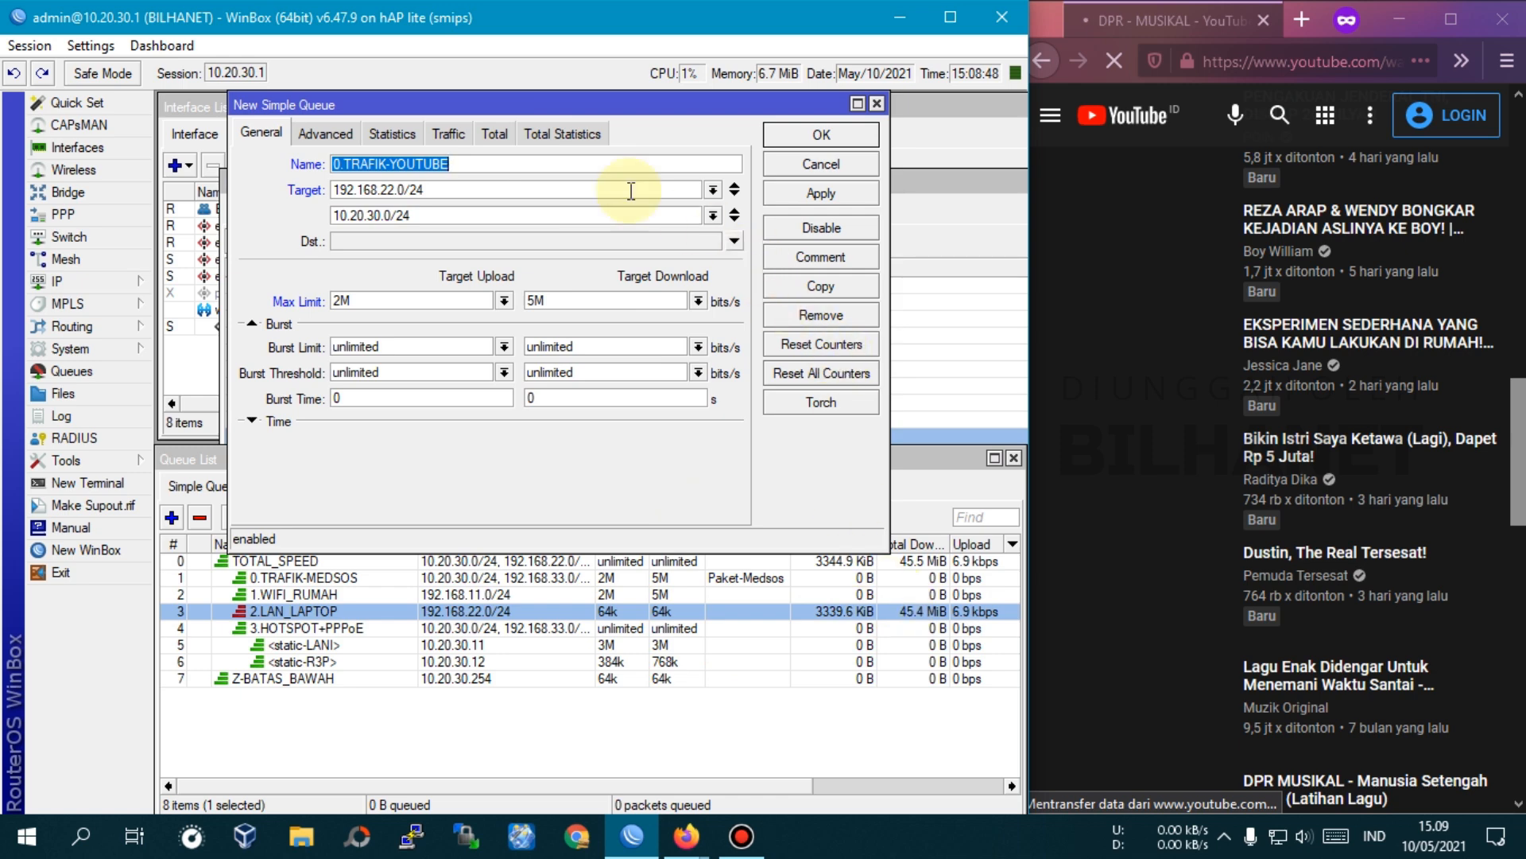
{"action": "left_click", "coordinate": [843, 202]}
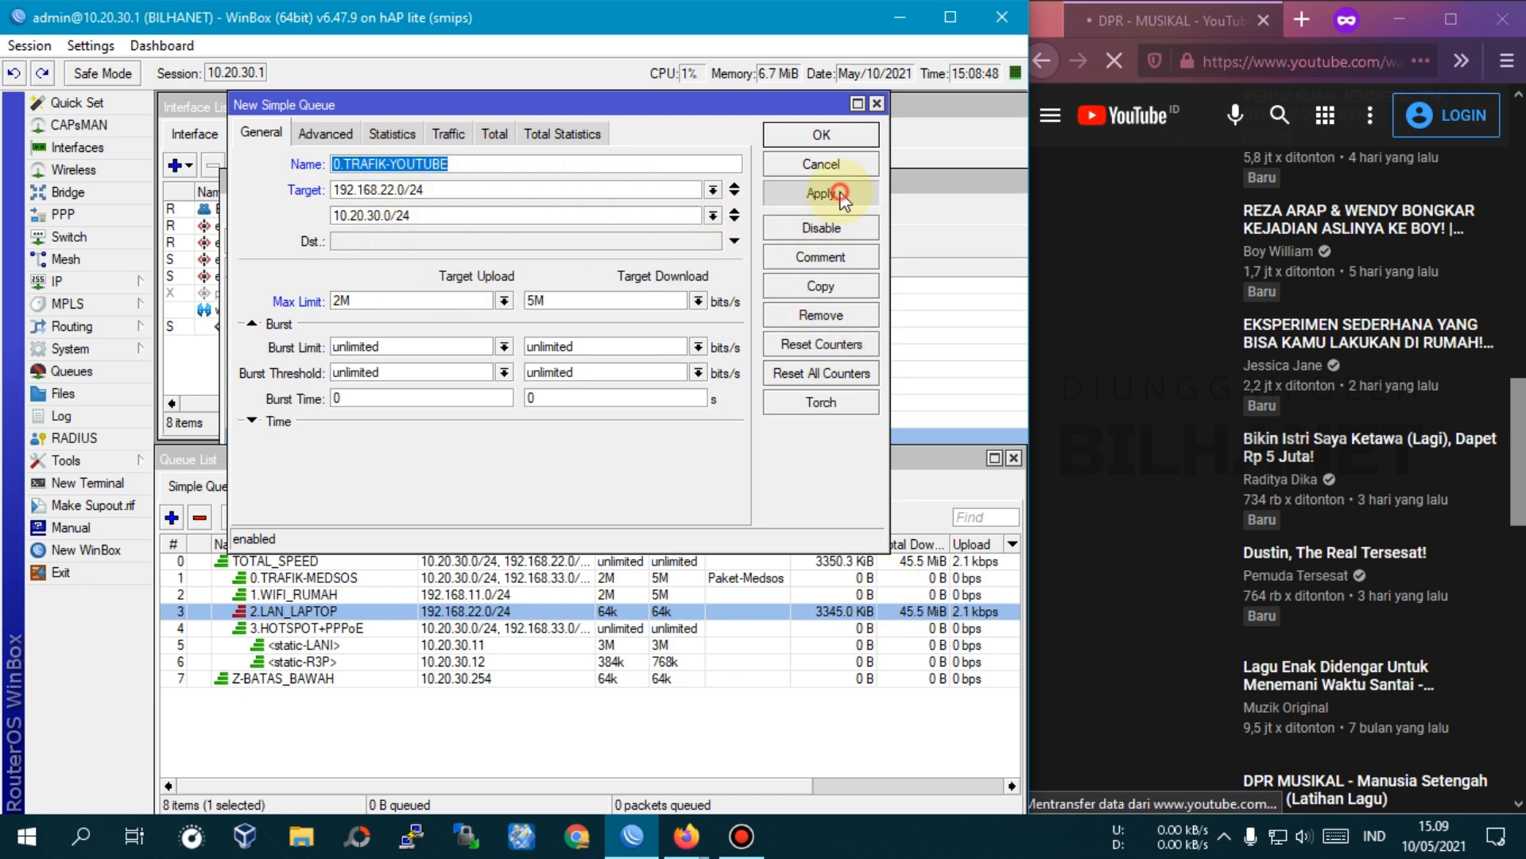
- Close the 0.TRAFIK-YOUTUBE queue's settings and move that queue directly below TOTAL_SPEED, ahead of 0.TRAFIK-MEDSOS, in the numbered queue order
{"action": "left_click", "coordinate": [837, 138]}
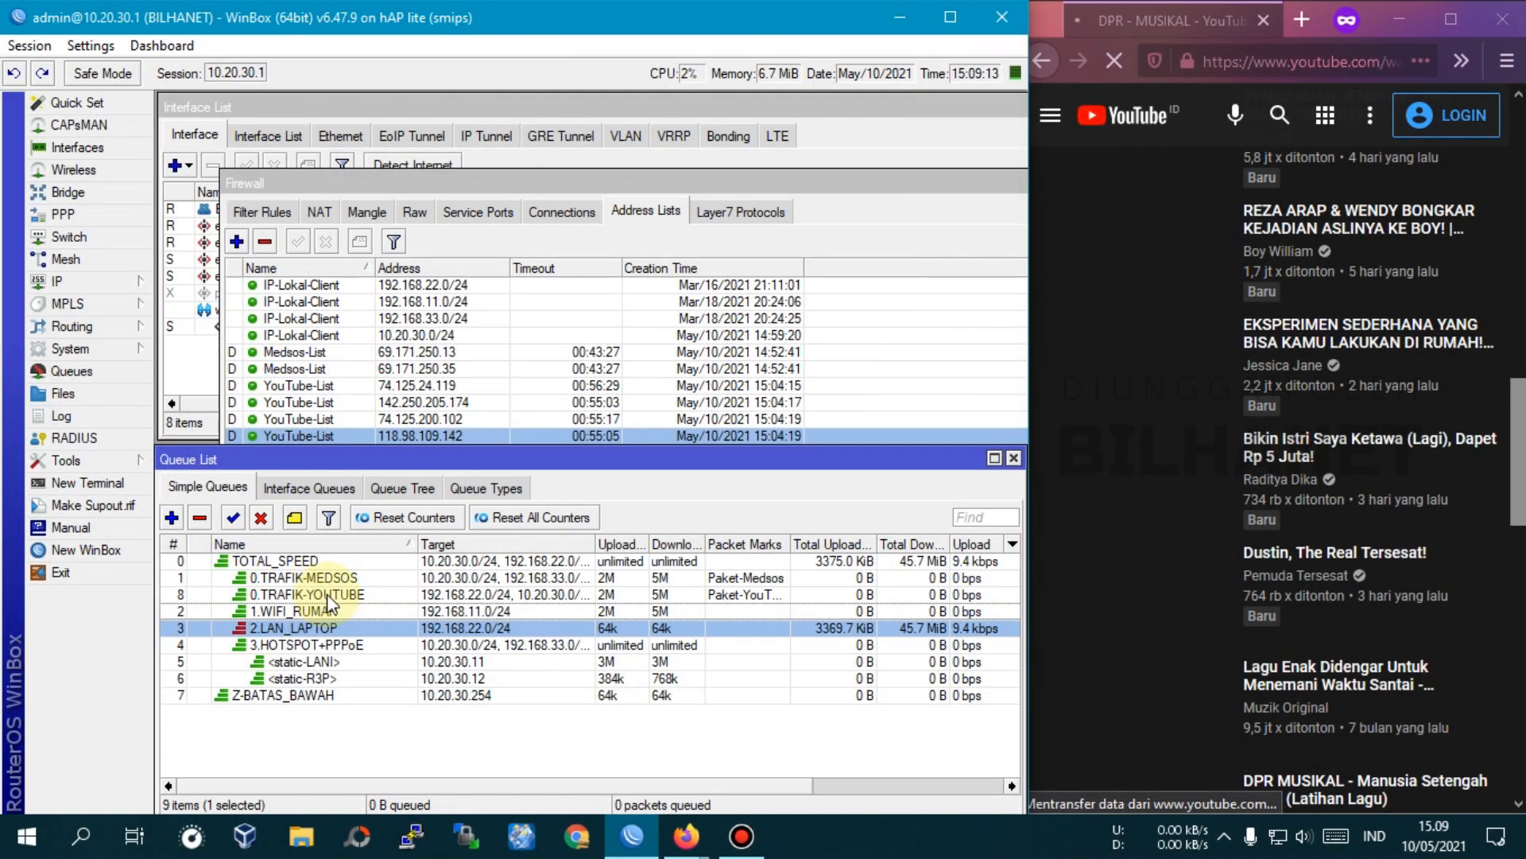
{"action": "left_click", "coordinate": [328, 596]}
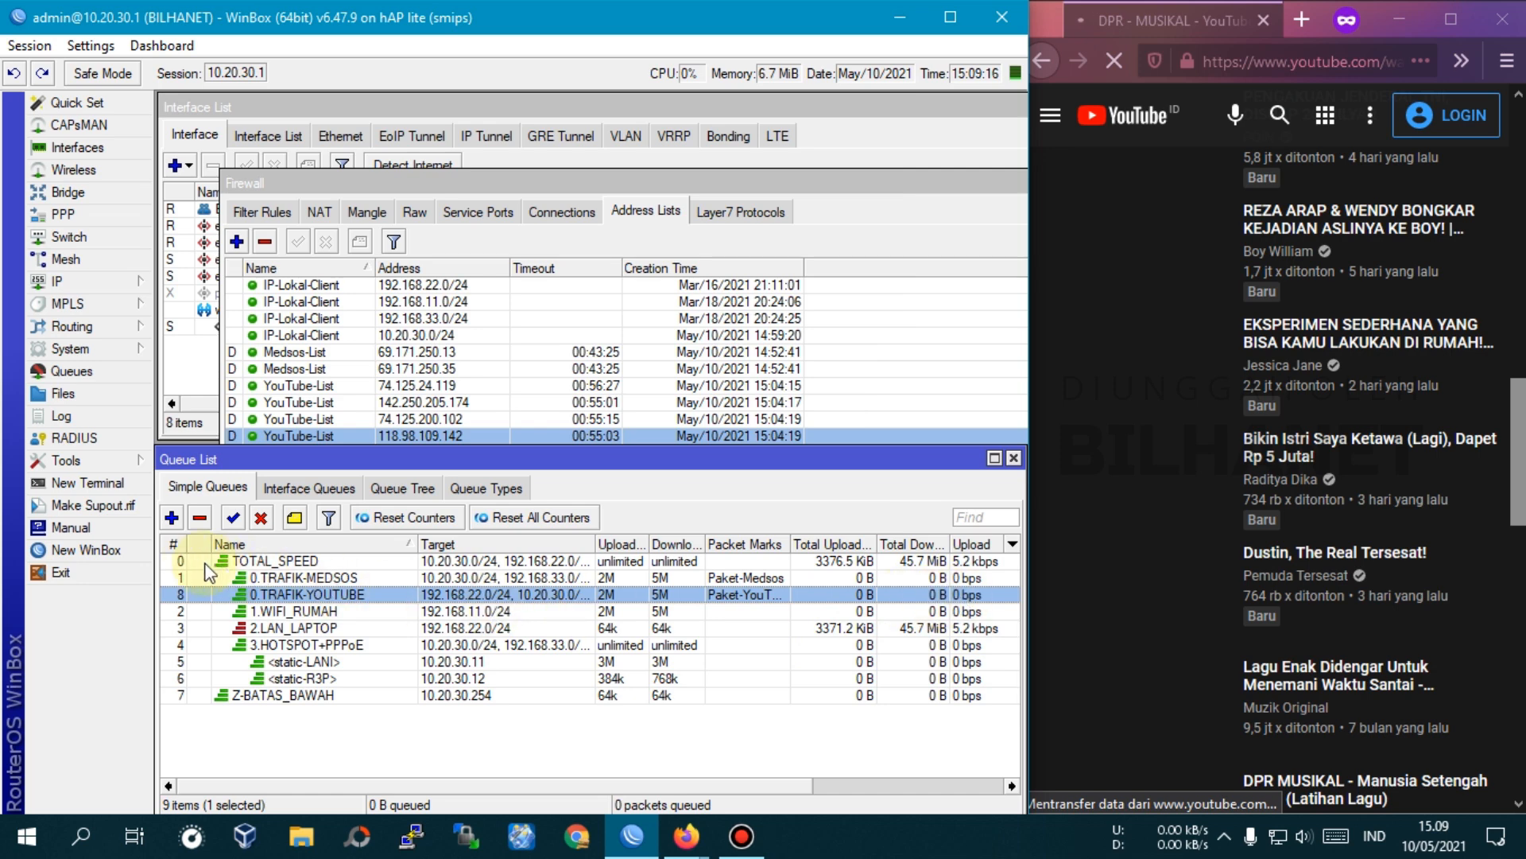
{"action": "left_click", "coordinate": [174, 546]}
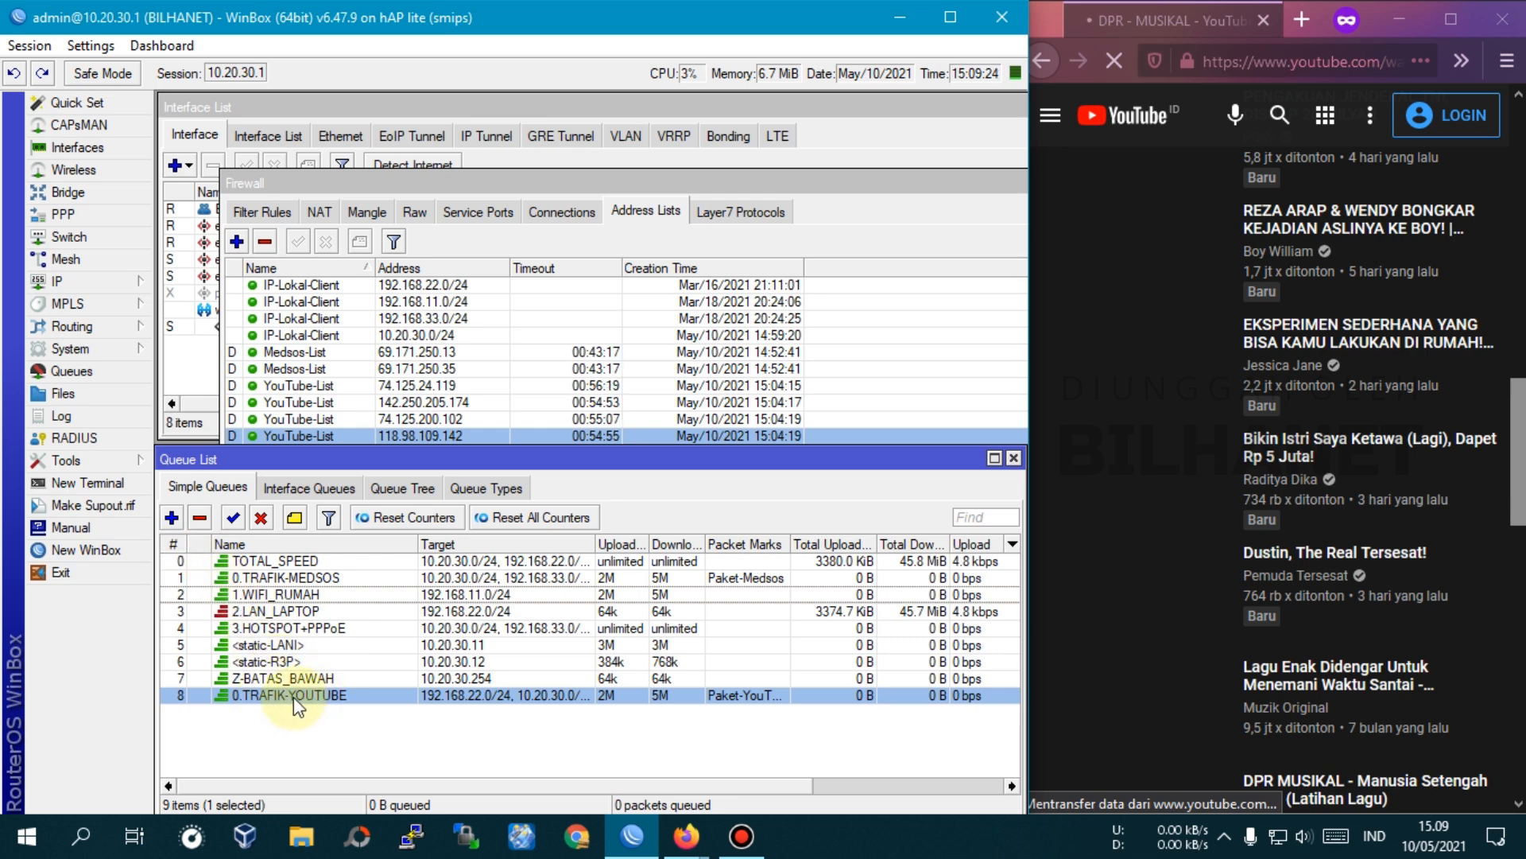
{"action": "left_click_drag", "start_coordinate": [299, 696], "coordinate": [298, 609]}
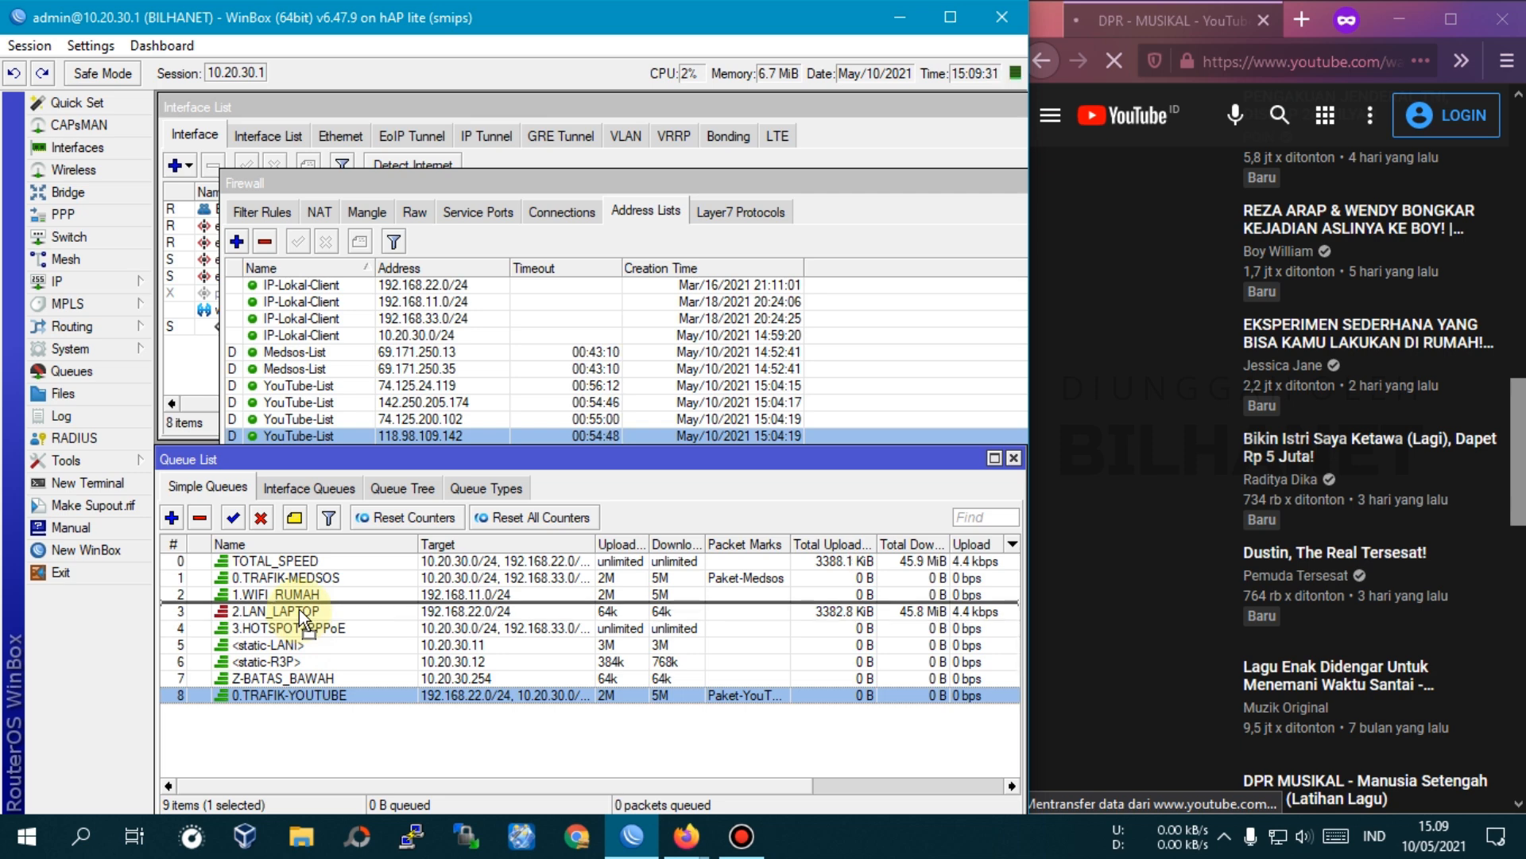
{"action": "left_click_drag", "start_coordinate": [299, 602], "coordinate": [296, 573]}
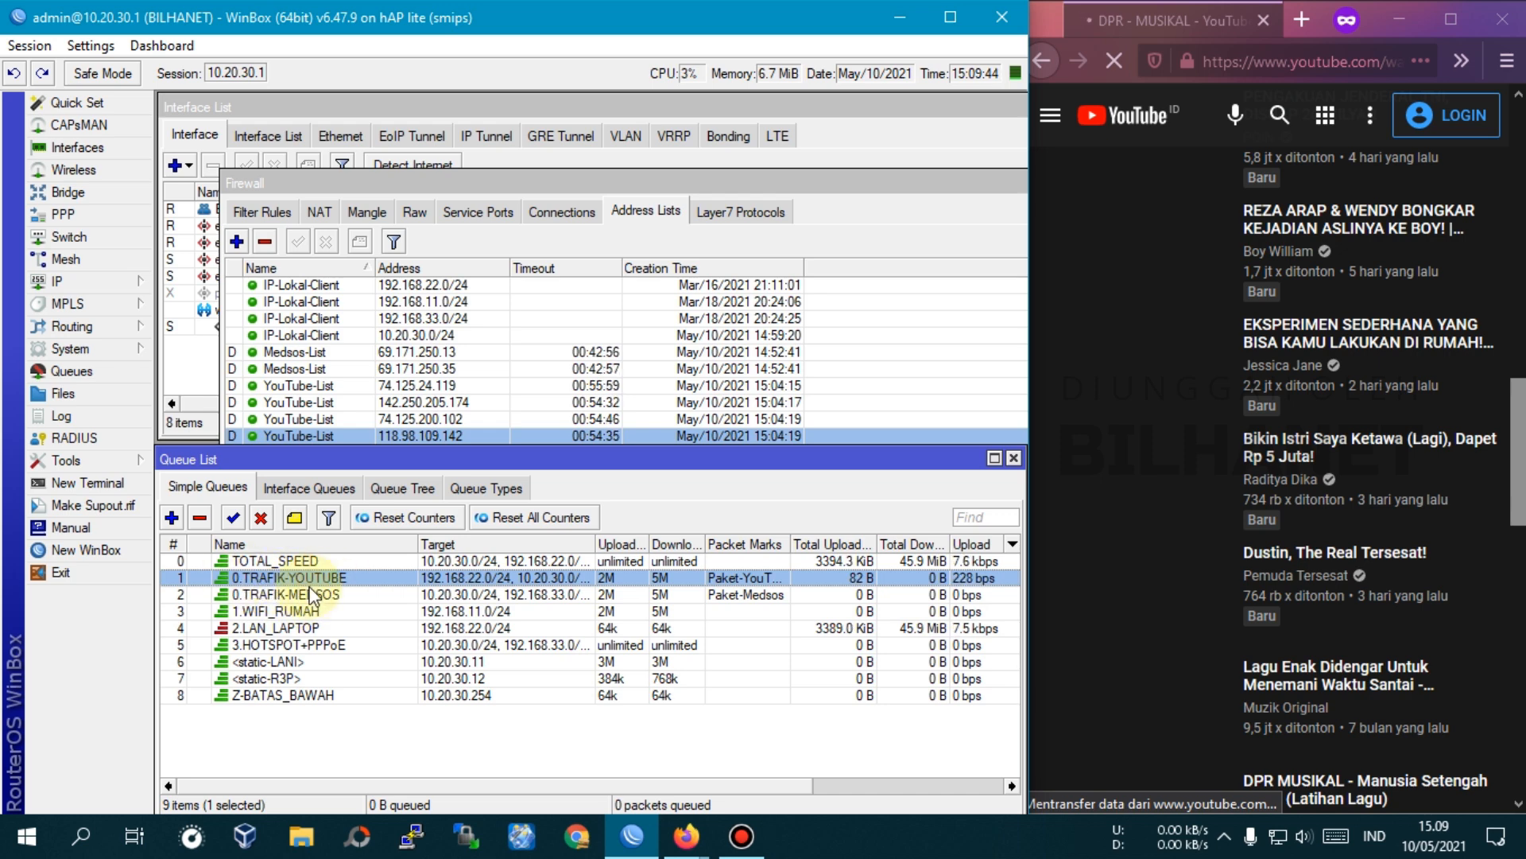
{"action": "mouse_move", "coordinate": [301, 584]}
{"action": "left_mouse_down"}
{"action": "mouse_move", "coordinate": [303, 554]}
{"action": "mouse_move", "coordinate": [291, 583]}
{"action": "left_mouse_up"}
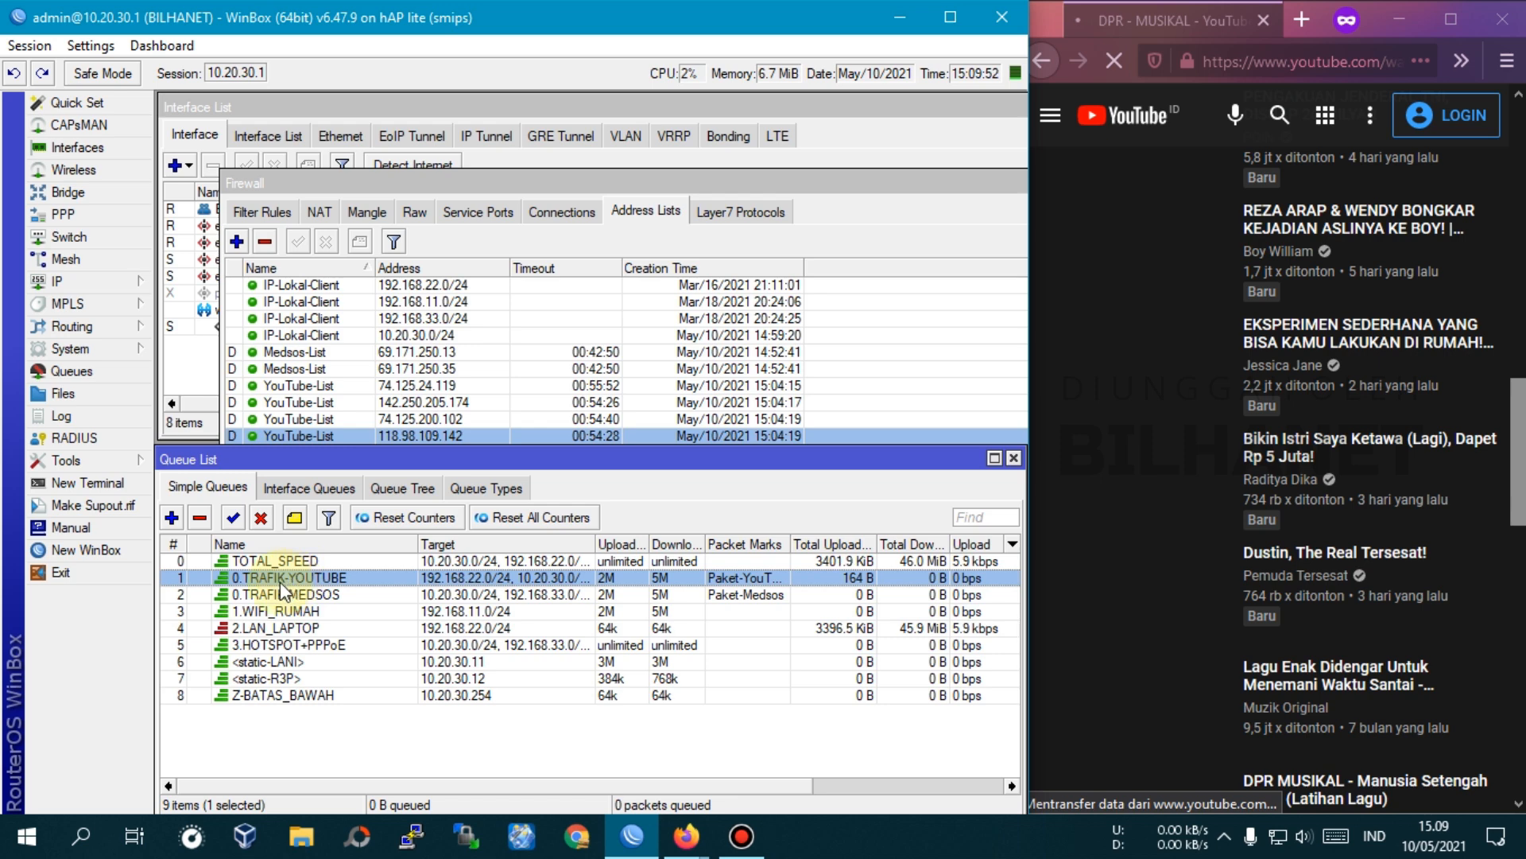
{"action": "left_click", "coordinate": [174, 546]}
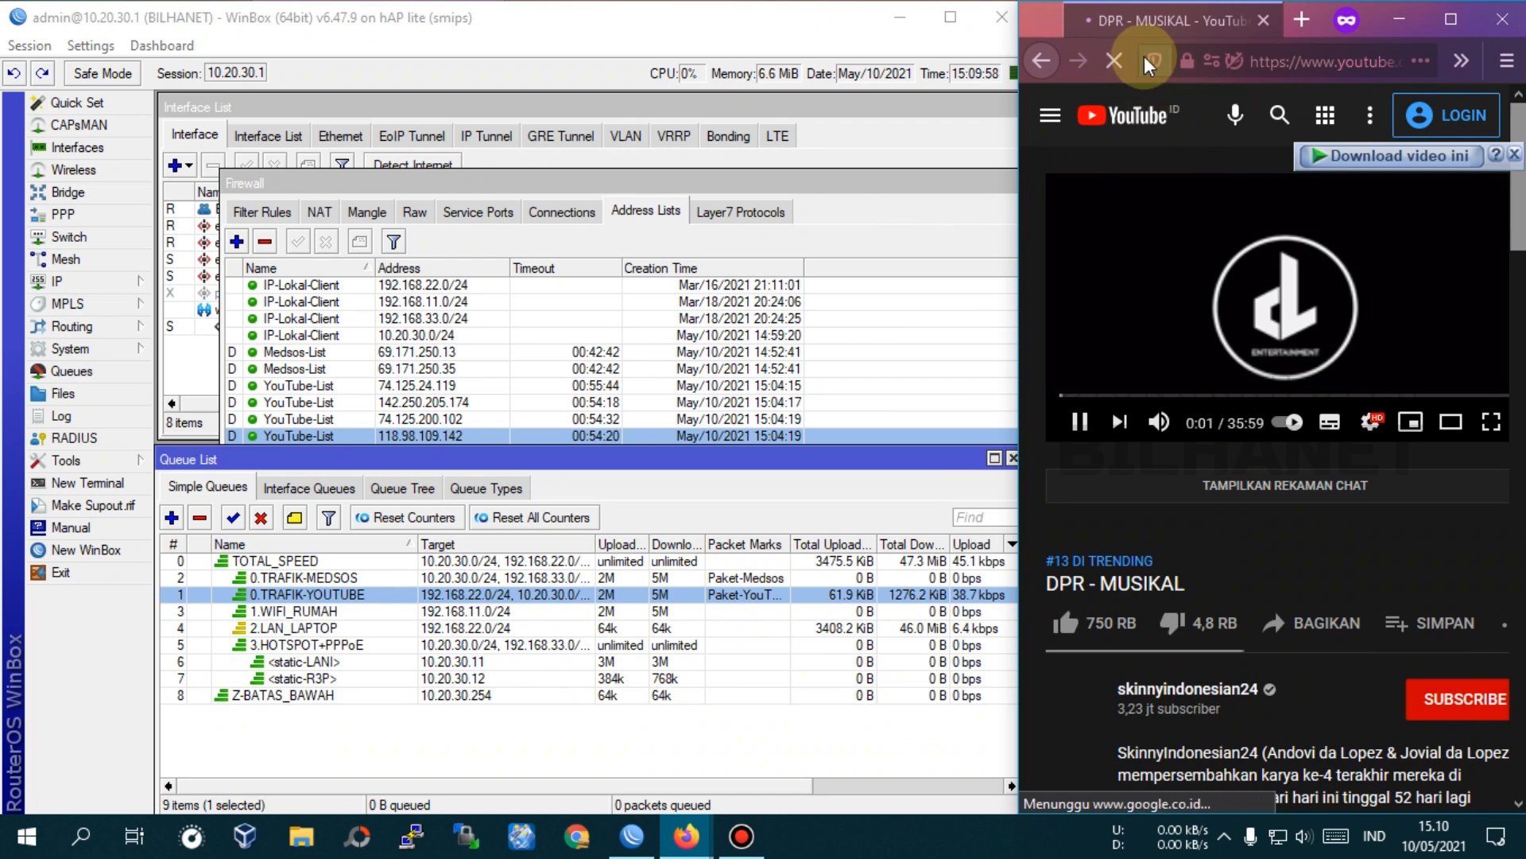
- Reload and play the YouTube video in Firefox, and bring the simple queues' download rates into view in WinBox
{"action": "left_click", "coordinate": [1116, 60]}
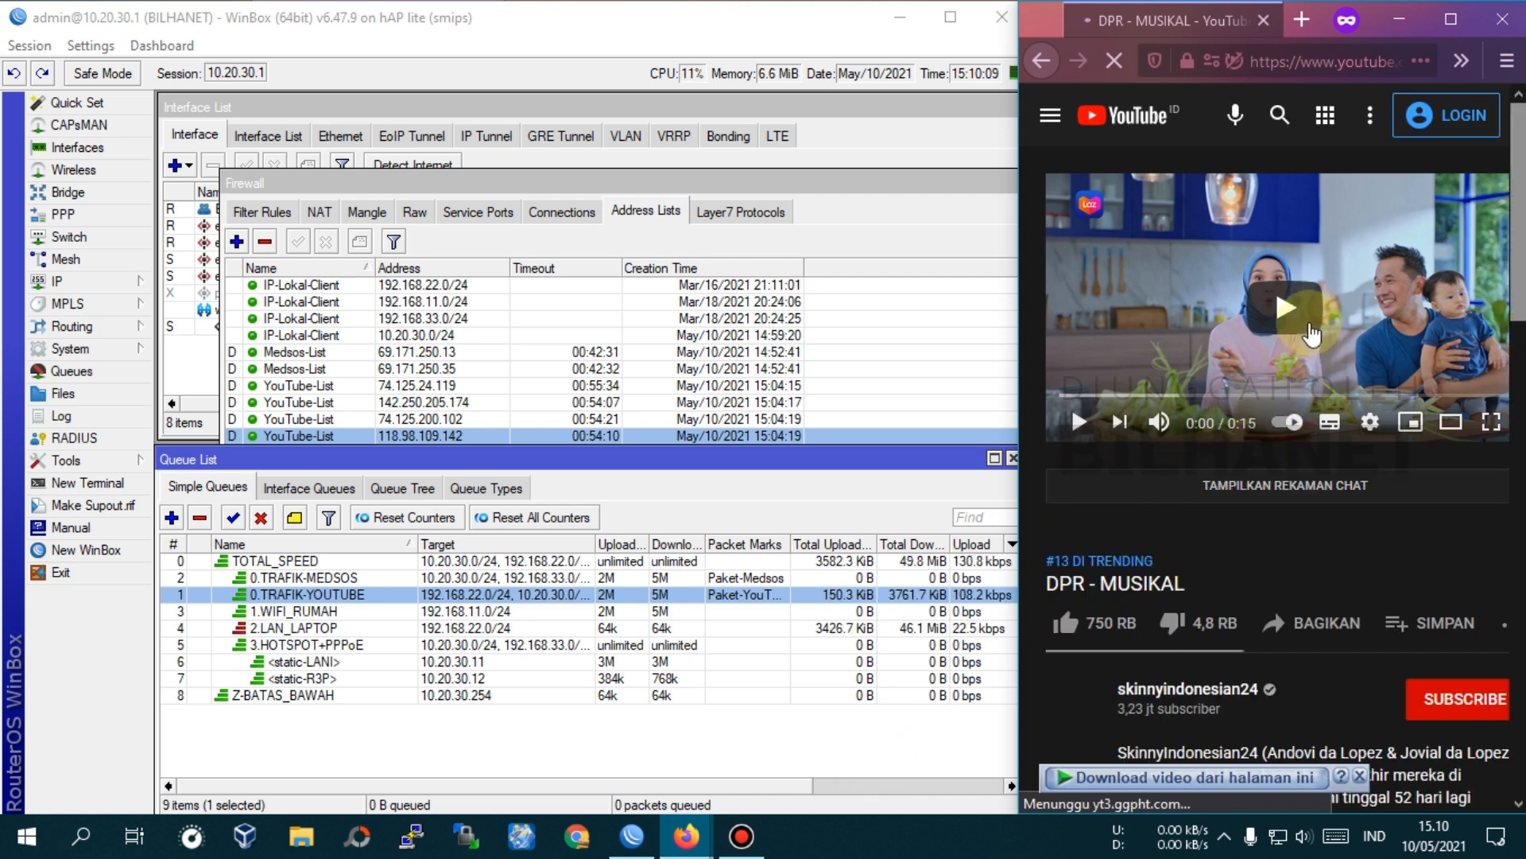
{"action": "left_click", "coordinate": [1287, 309]}
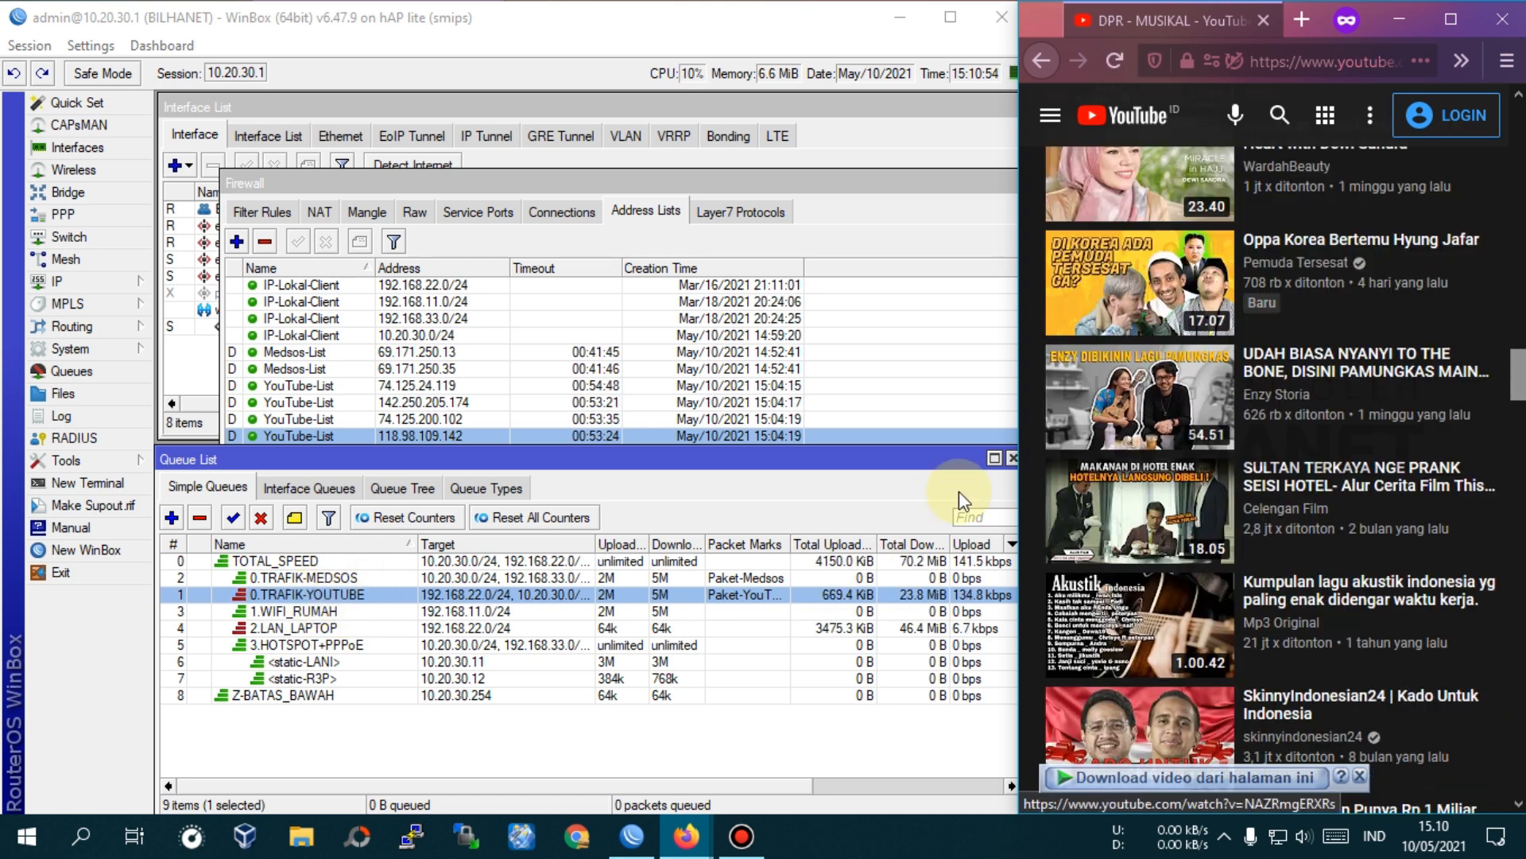
{"action": "left_click", "coordinate": [938, 462]}
{"action": "left_click_drag", "start_coordinate": [937, 462], "coordinate": [923, 462]}
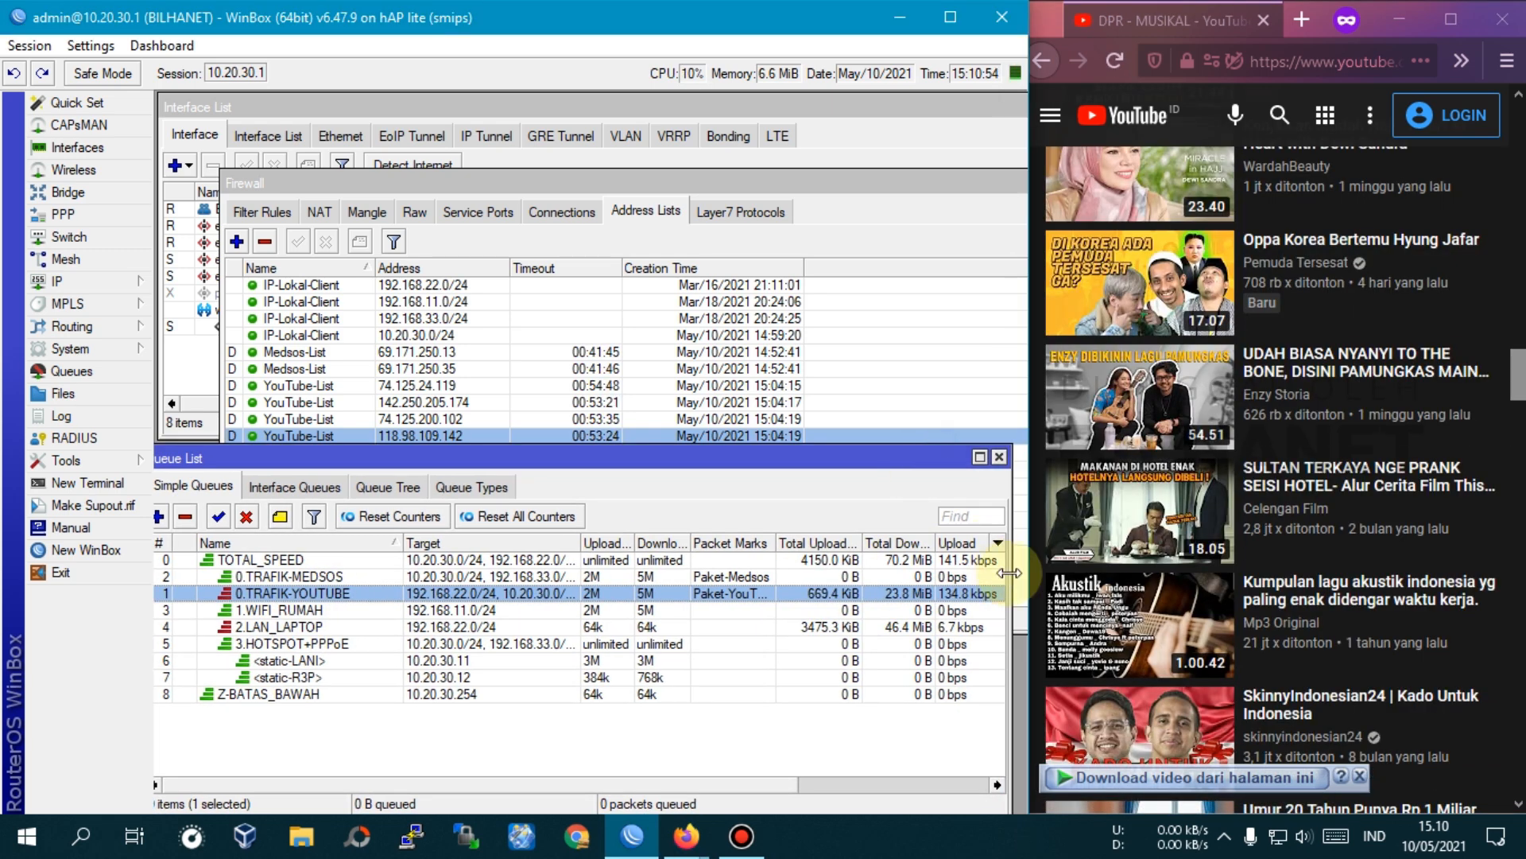
{"action": "left_click_drag", "start_coordinate": [1009, 572], "coordinate": [1030, 573]}
{"action": "left_click_drag", "start_coordinate": [745, 787], "coordinate": [839, 777]}
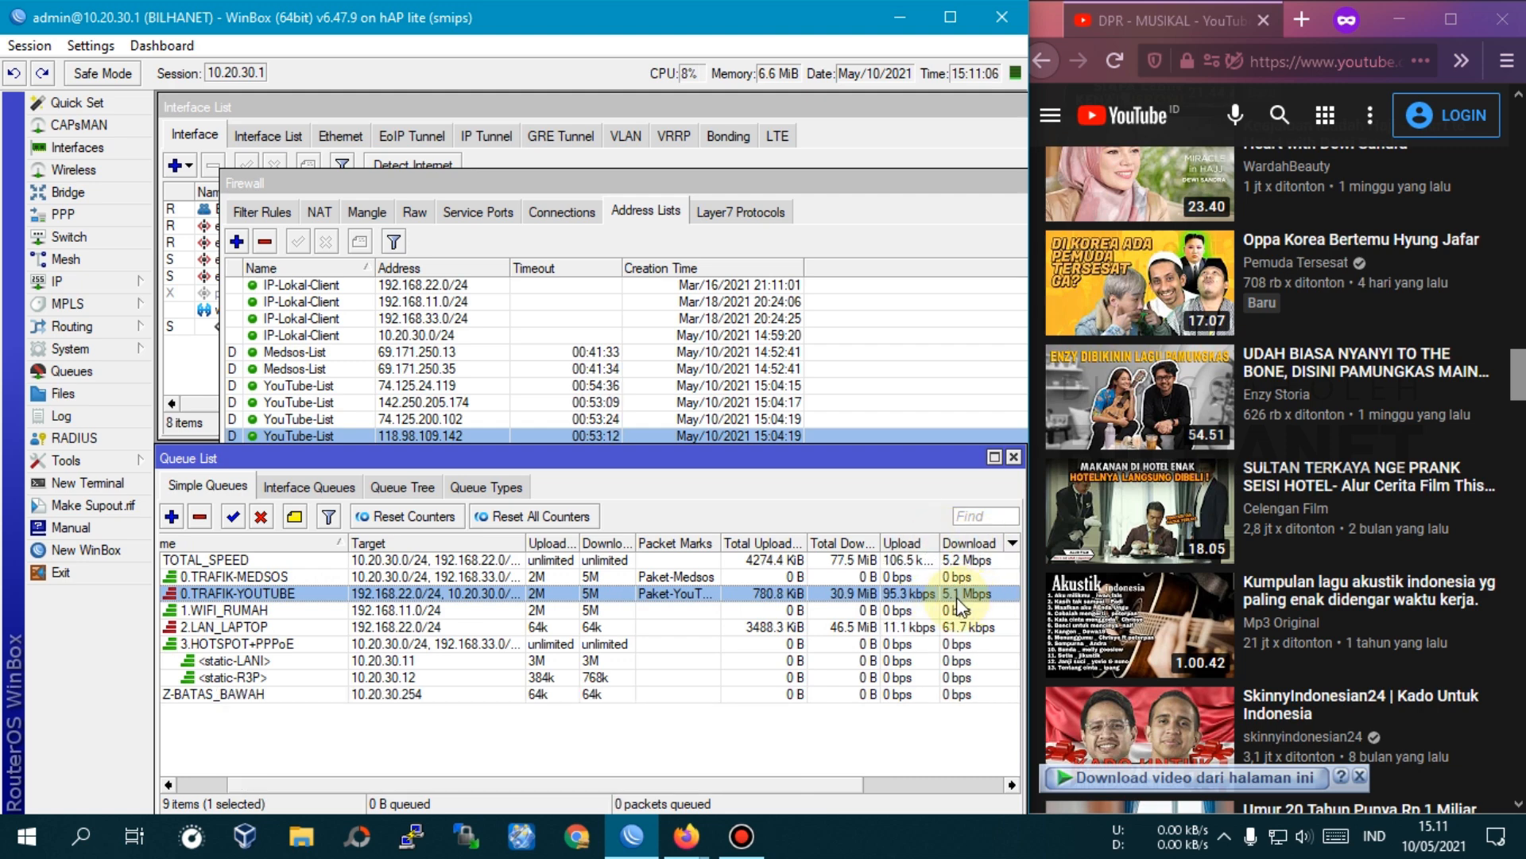
- Switch to Firefox, check the playing video, and open the YouTube home page
{"action": "scroll", "coordinate": [1239, 551], "scroll_direction": "up", "scroll_amount": 15}
{"action": "scroll", "coordinate": [1240, 571], "scroll_direction": "up", "scroll_amount": 8}
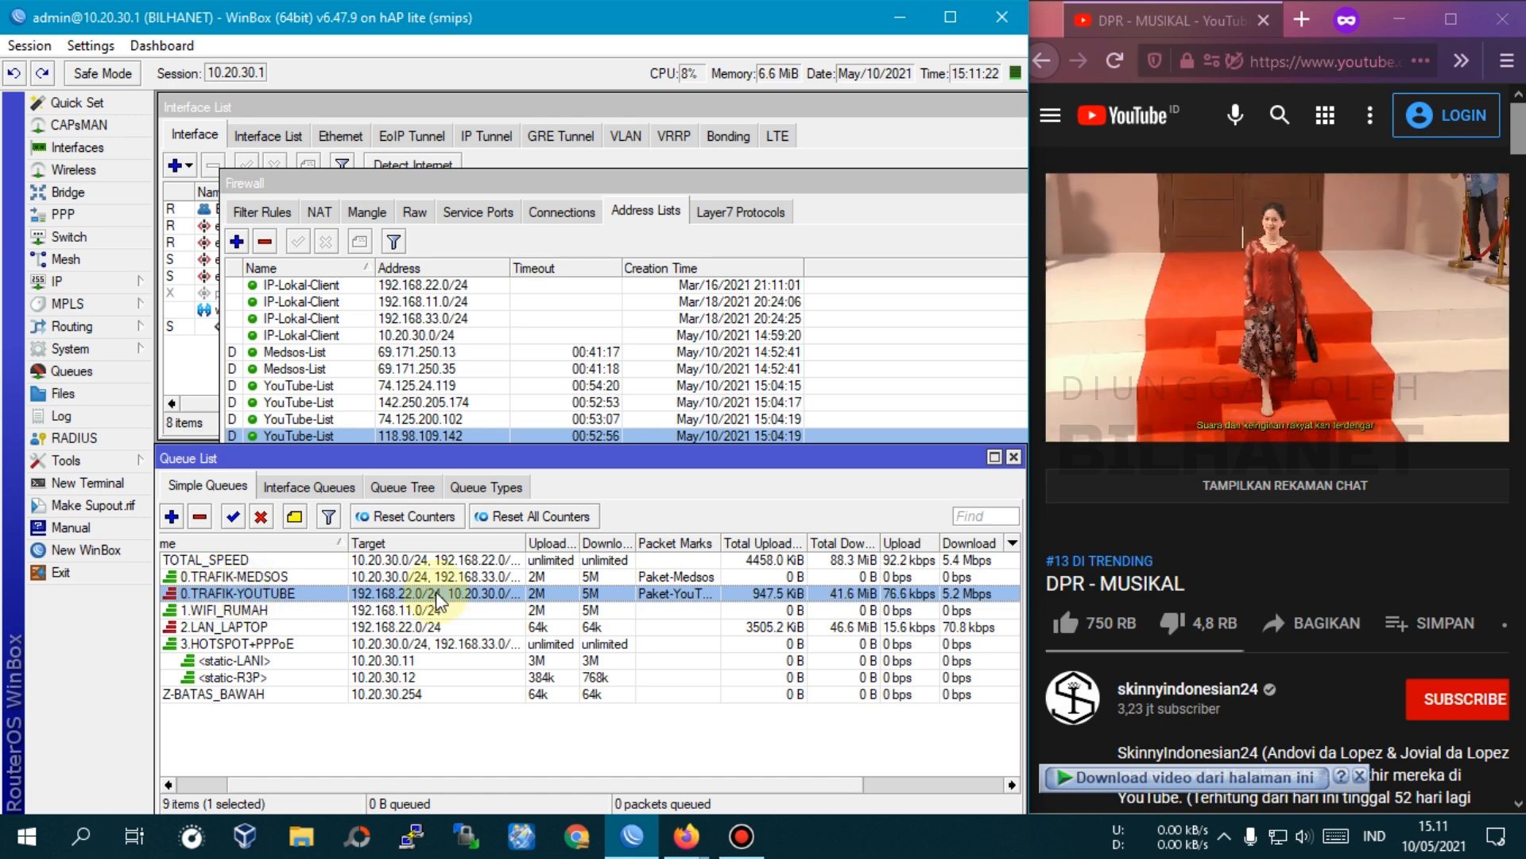
{"action": "left_click", "coordinate": [1129, 116]}
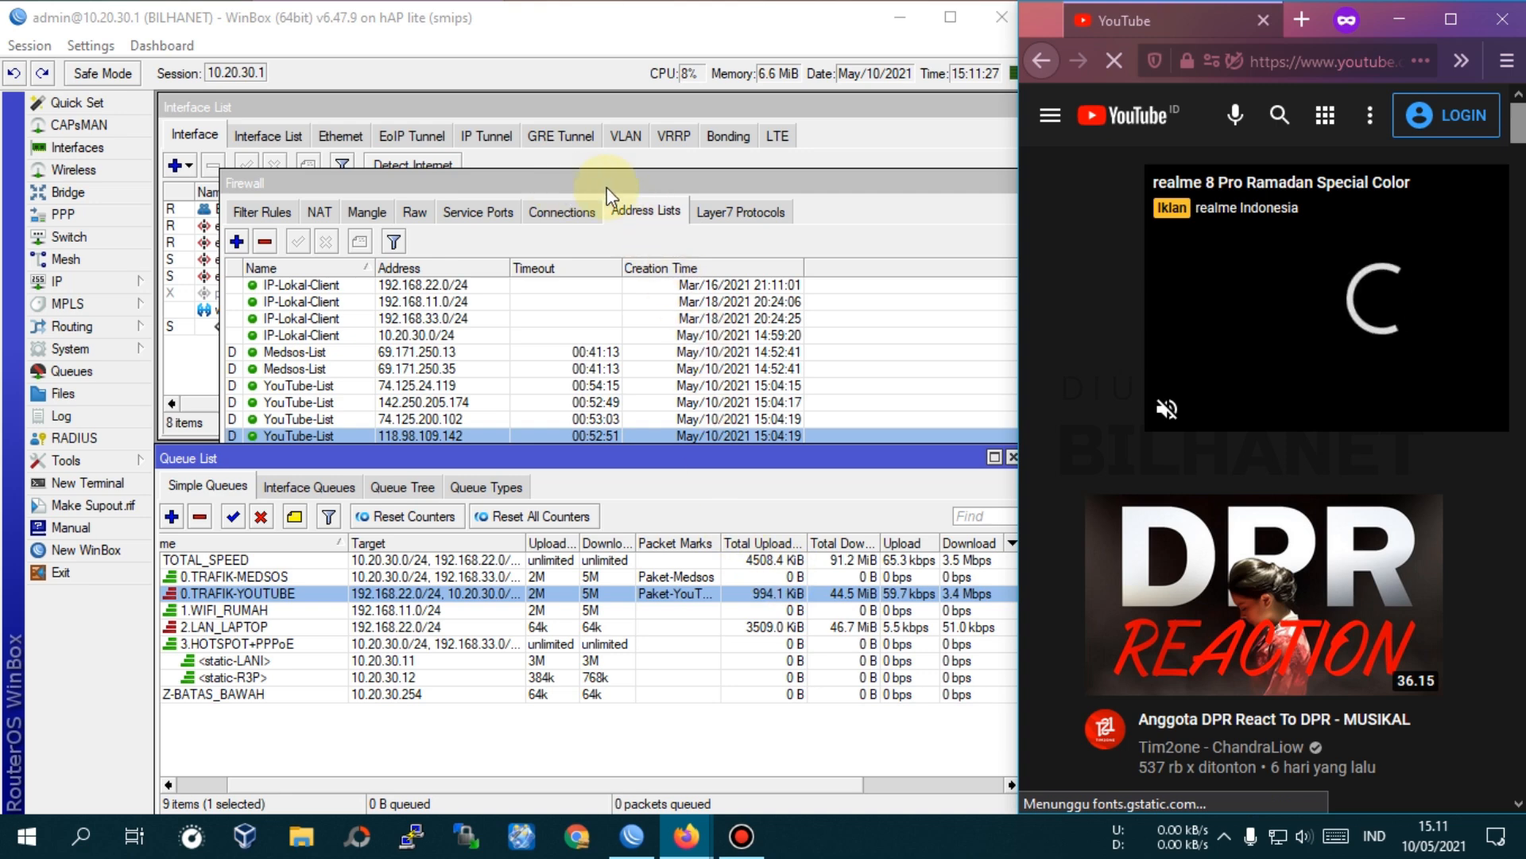
- Bring the WinBox firewall address lists to the front and examine the YouTube-List addresses
{"action": "left_click_drag", "start_coordinate": [854, 191], "coordinate": [798, 147]}
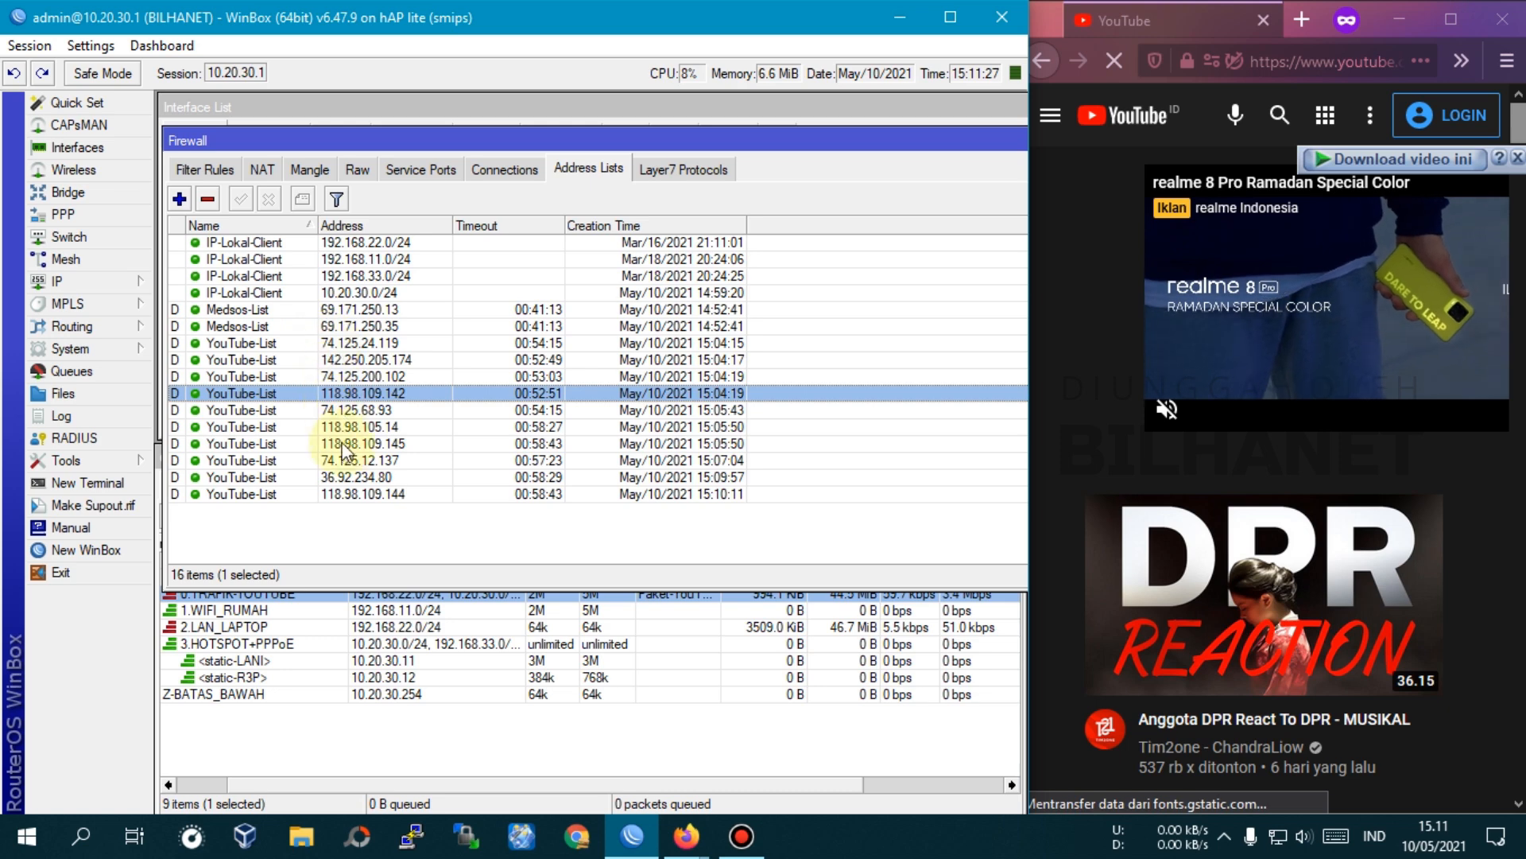
{"action": "left_click", "coordinate": [353, 493]}
{"action": "left_click", "coordinate": [353, 481]}
{"action": "left_click", "coordinate": [355, 459]}
{"action": "left_click", "coordinate": [357, 431]}
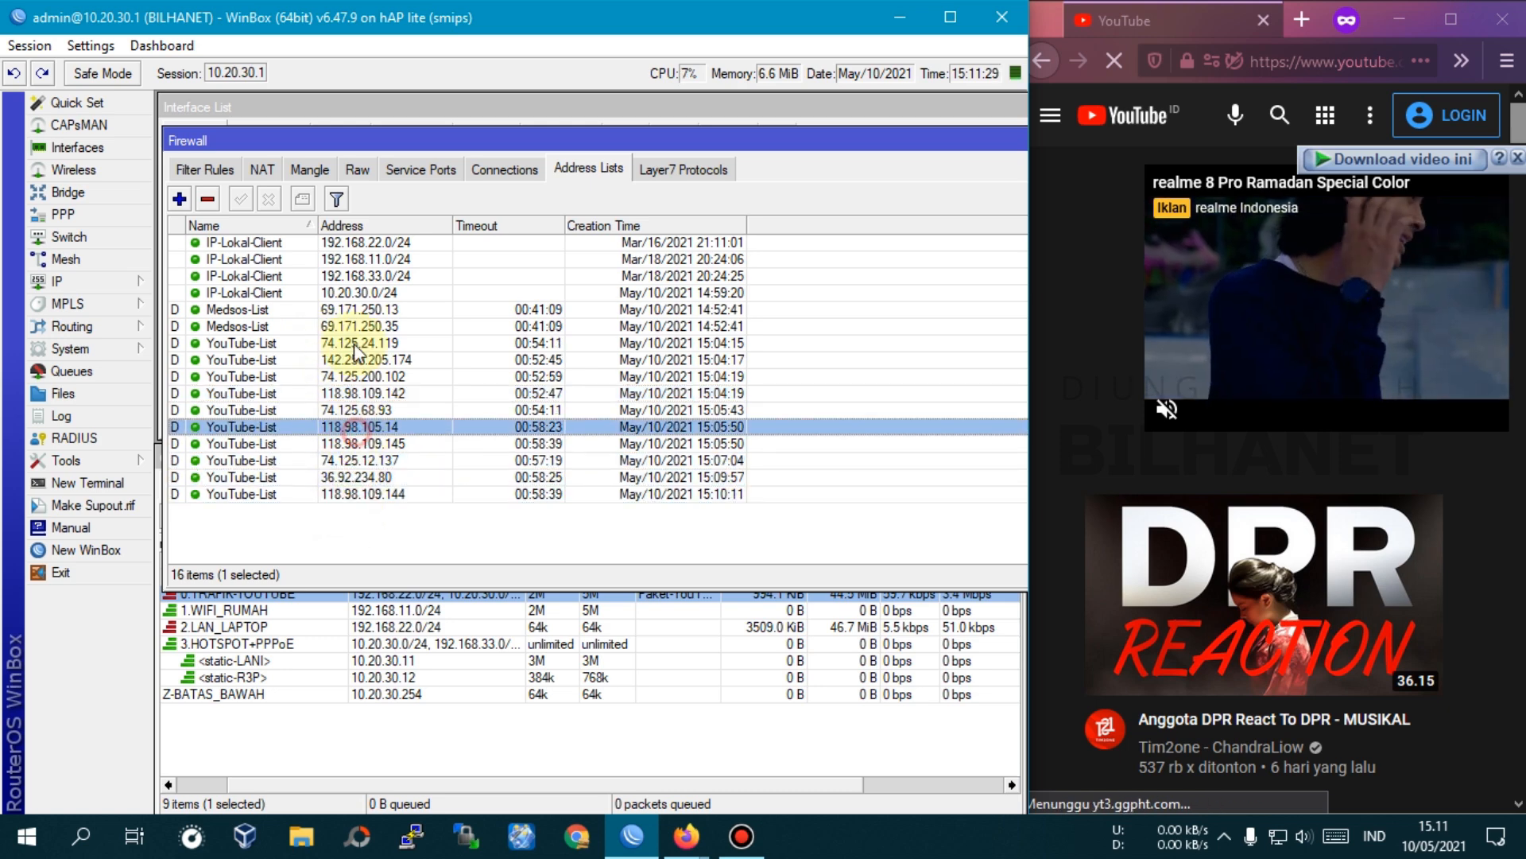
- Review the firewall's raw rules and the mangle rules' traffic rates, and return to the 0.TRAFIK-YOUTUBE queue to check its traffic
{"action": "left_click", "coordinate": [355, 171]}
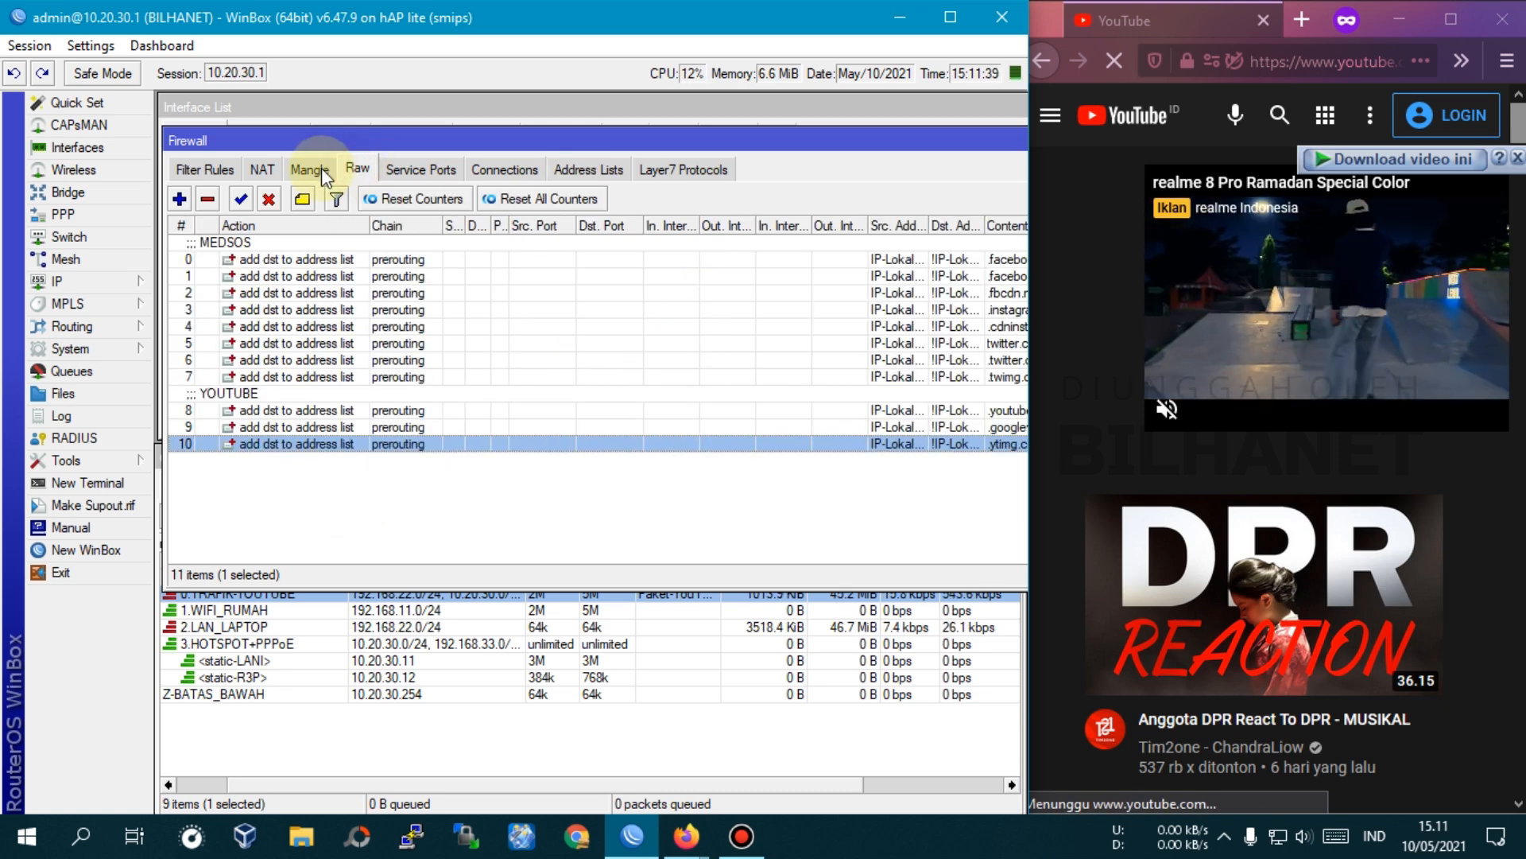
{"action": "left_click", "coordinate": [322, 171]}
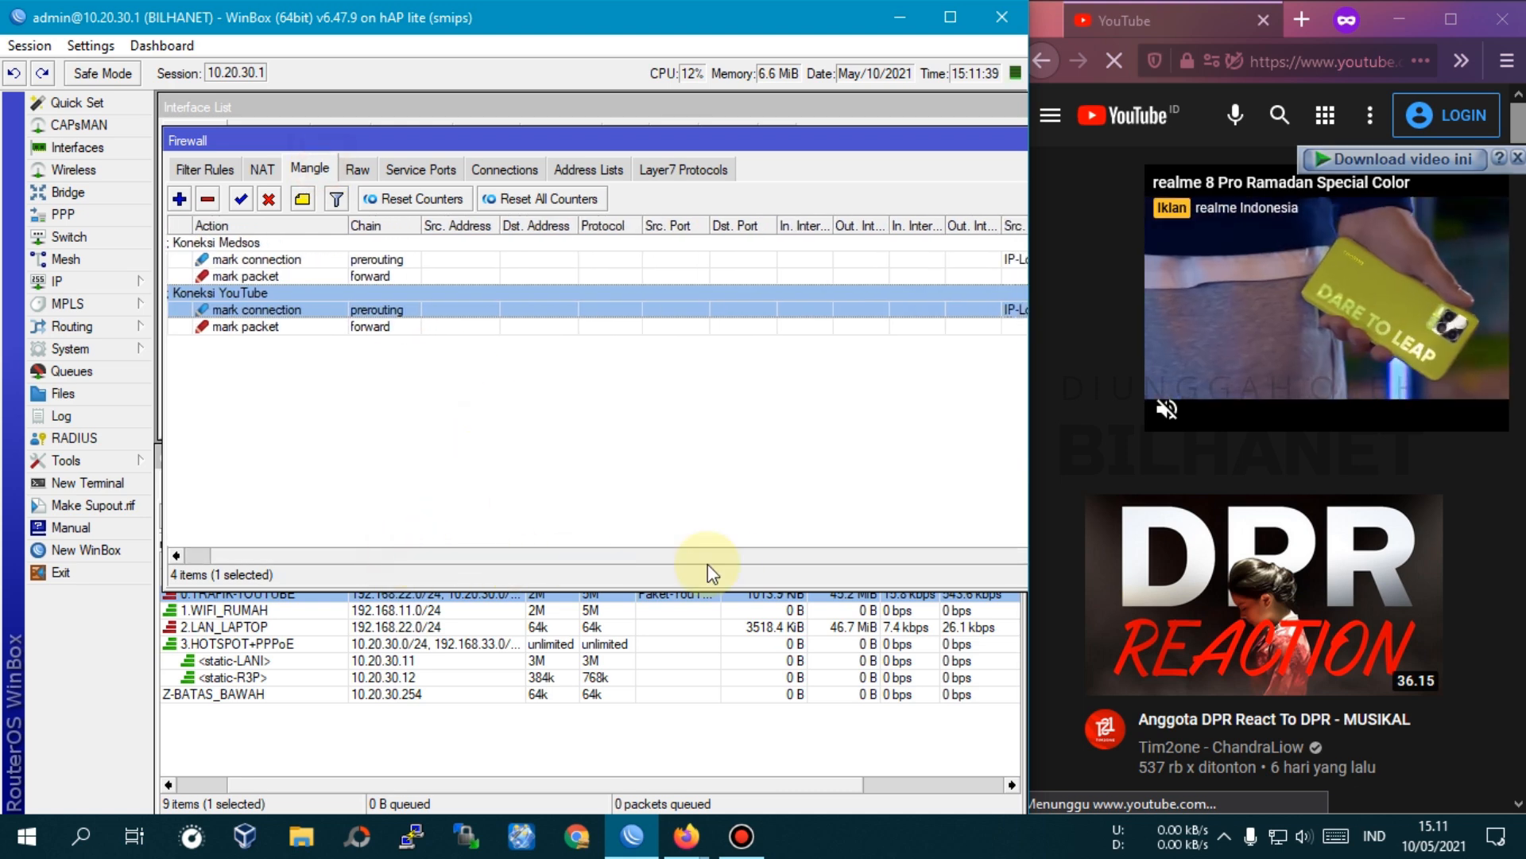
{"action": "left_click_drag", "start_coordinate": [984, 132], "coordinate": [564, 127]}
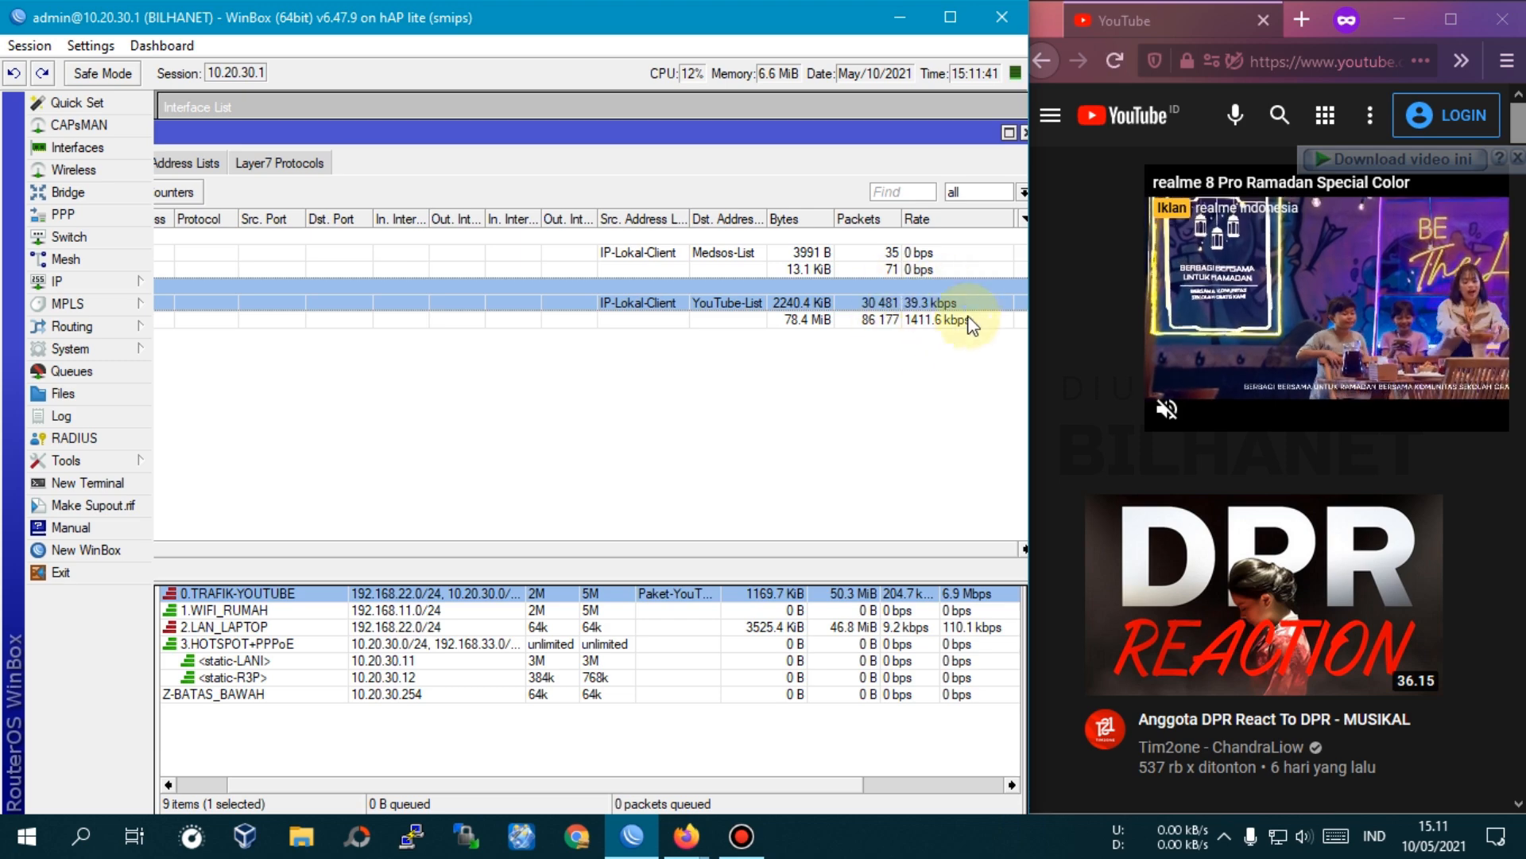
{"action": "left_click", "coordinate": [718, 676]}
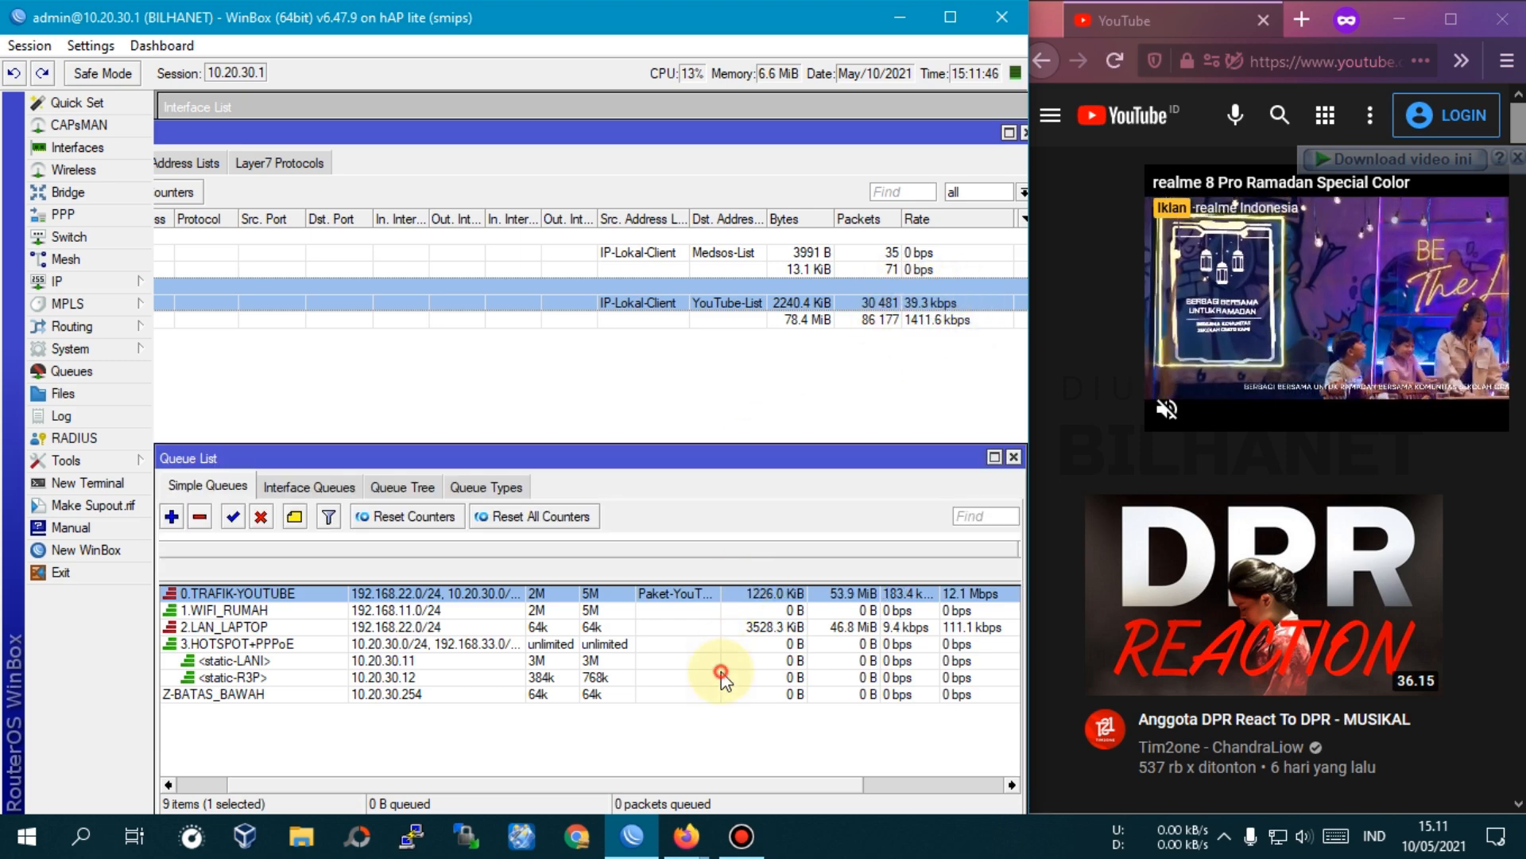
{"action": "left_click", "coordinate": [263, 595]}
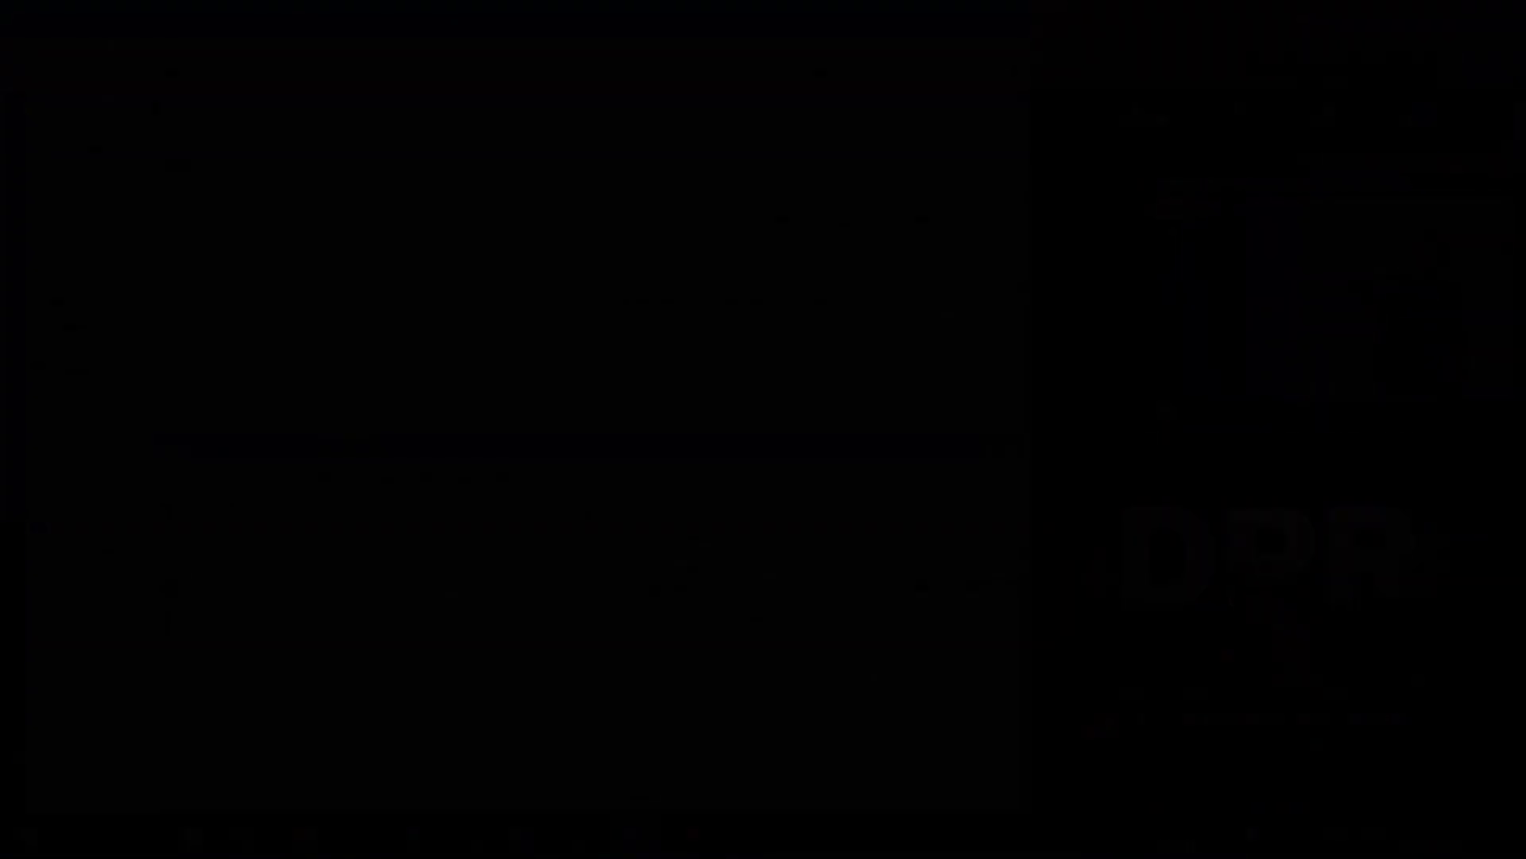